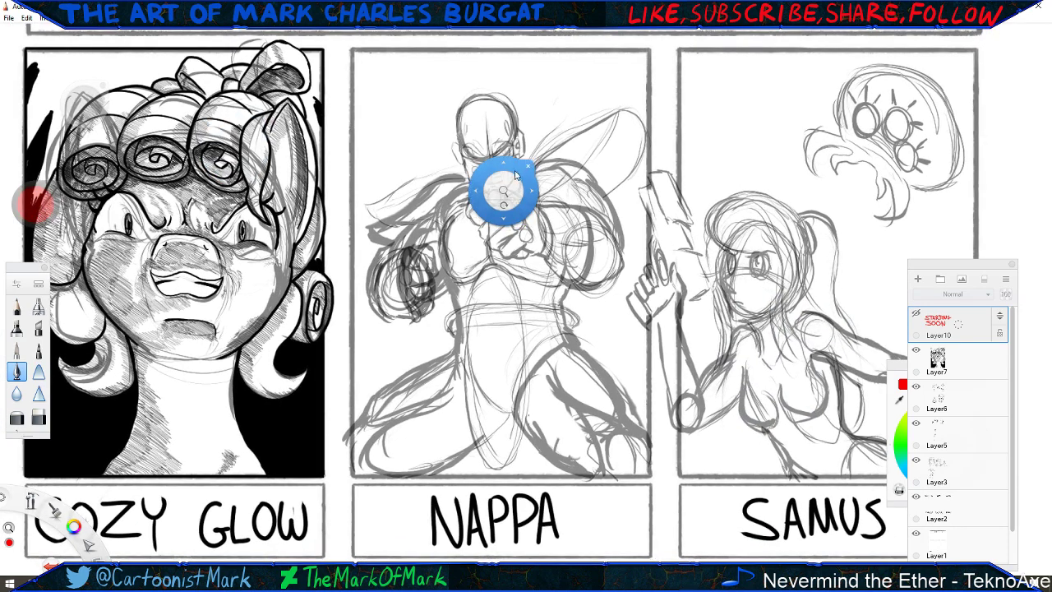
Add a new layer directly above Layer7 for inking Nappa's head.
{"action": "scroll", "coordinate": [509, 156], "scroll_direction": "up", "scroll_amount": 6}
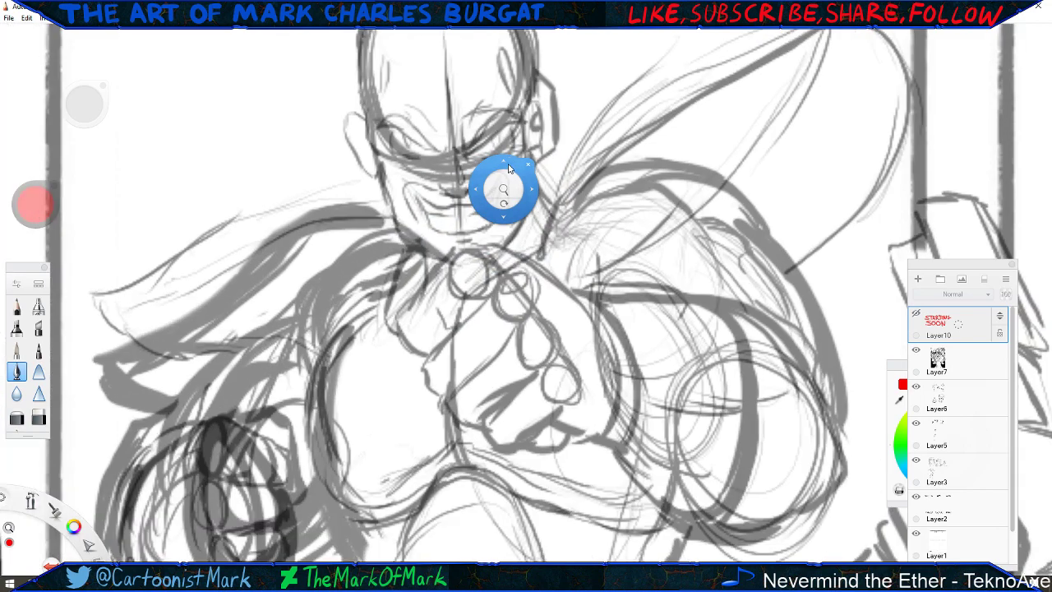
{"action": "left_click_drag", "start_coordinate": [502, 160], "coordinate": [422, 245]}
{"action": "left_click_drag", "start_coordinate": [345, 194], "coordinate": [475, 218]}
{"action": "left_click", "coordinate": [476, 215]}
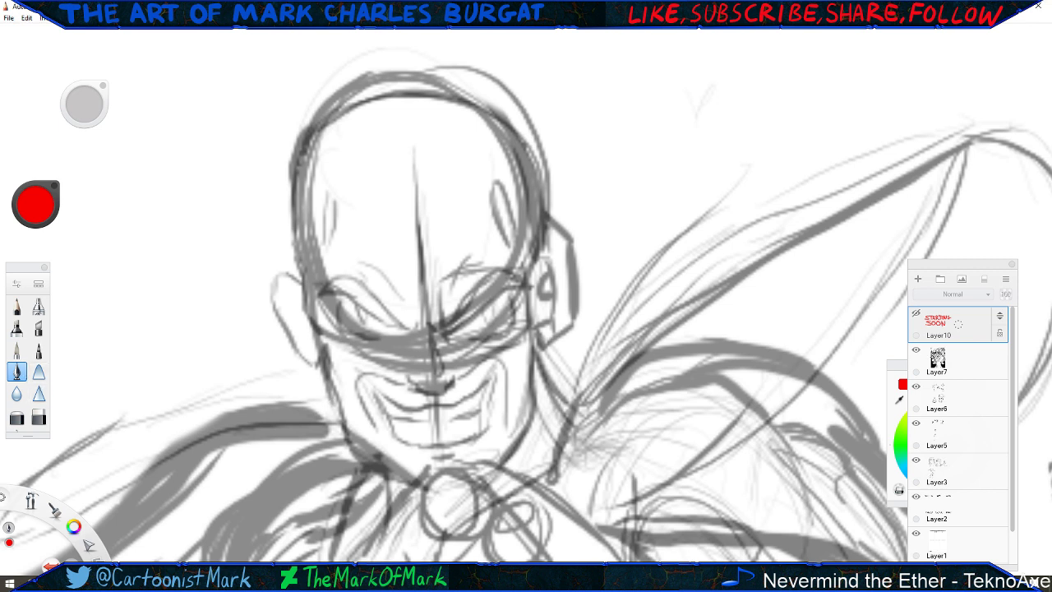
{"action": "left_click", "coordinate": [935, 363]}
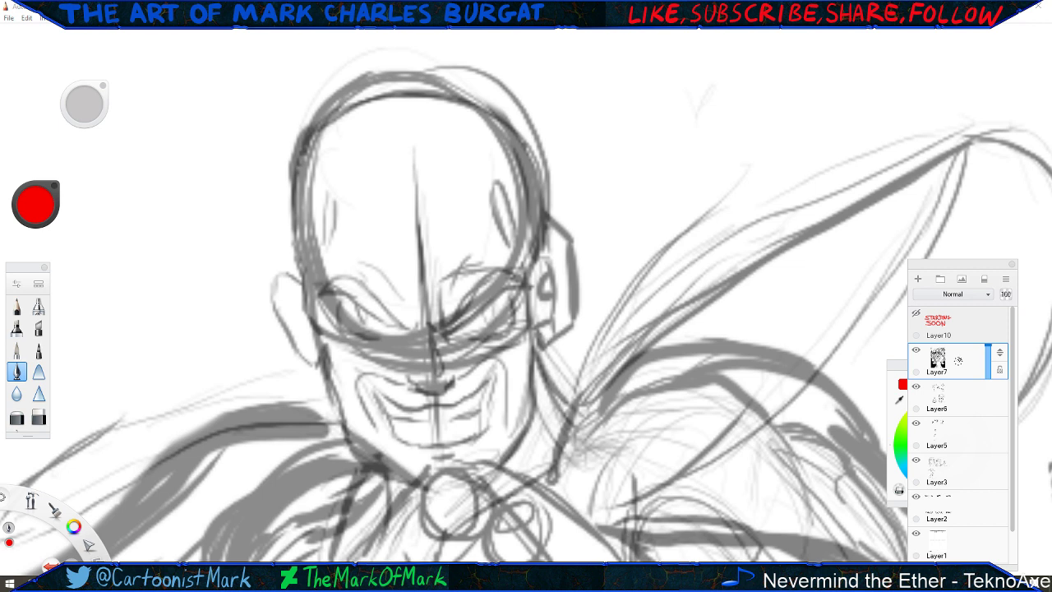
{"action": "key", "text": "ctrl+shift+n"}
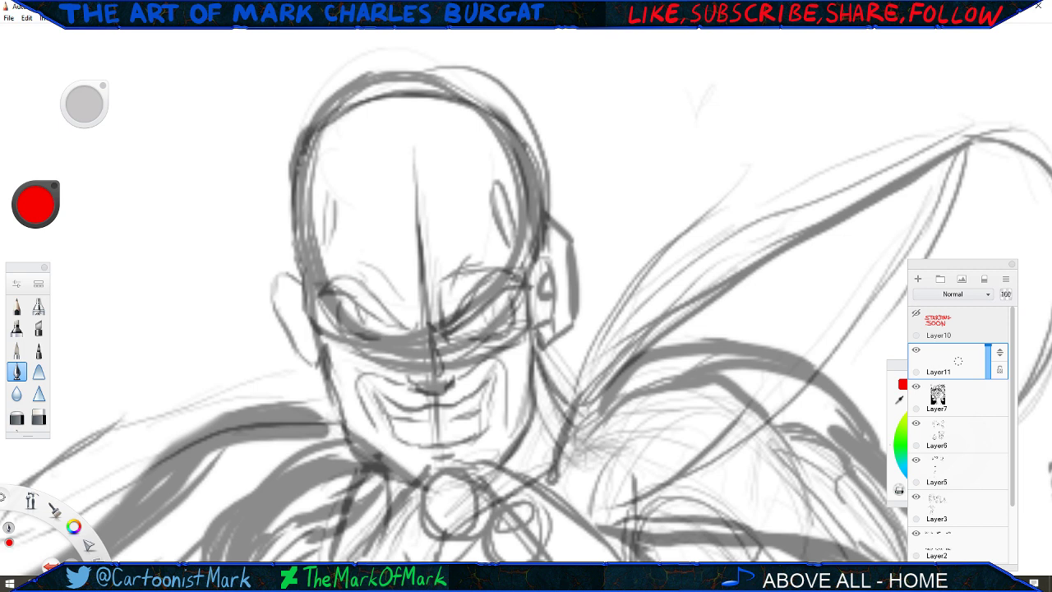
Undo the red test stroke on the face and set the inking pen's colour to black.
{"action": "left_click_drag", "start_coordinate": [340, 296], "coordinate": [344, 304]}
{"action": "key", "text": "ctrl+z"}
{"action": "left_click", "coordinate": [898, 374]}
{"action": "left_click", "coordinate": [941, 471]}
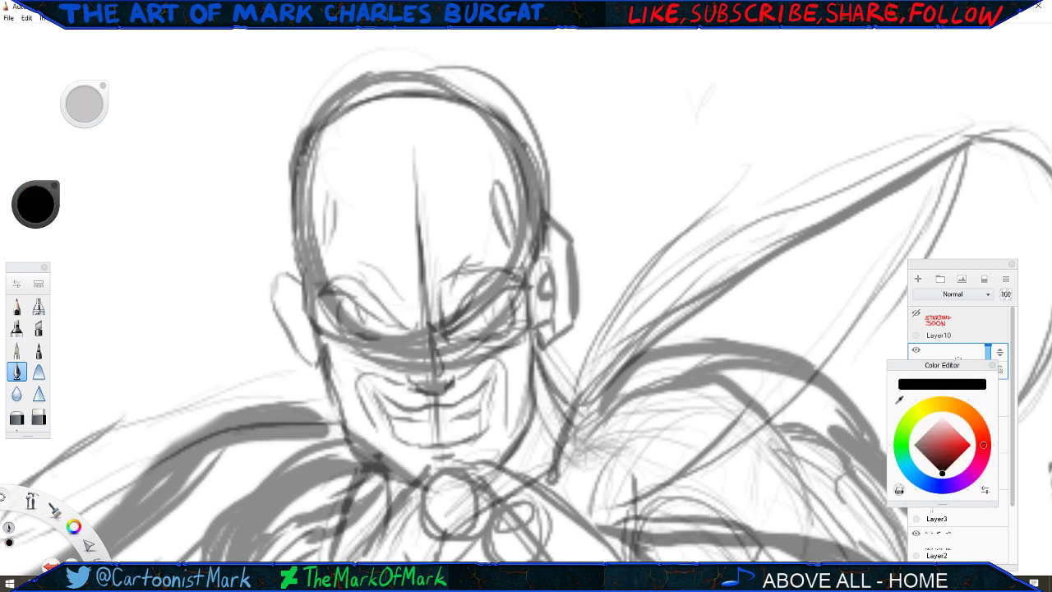
{"action": "mouse_move", "coordinate": [84, 103]}
{"action": "left_mouse_down"}
{"action": "mouse_move", "coordinate": [200, 104]}
{"action": "mouse_move", "coordinate": [183, 75]}
{"action": "left_mouse_up"}
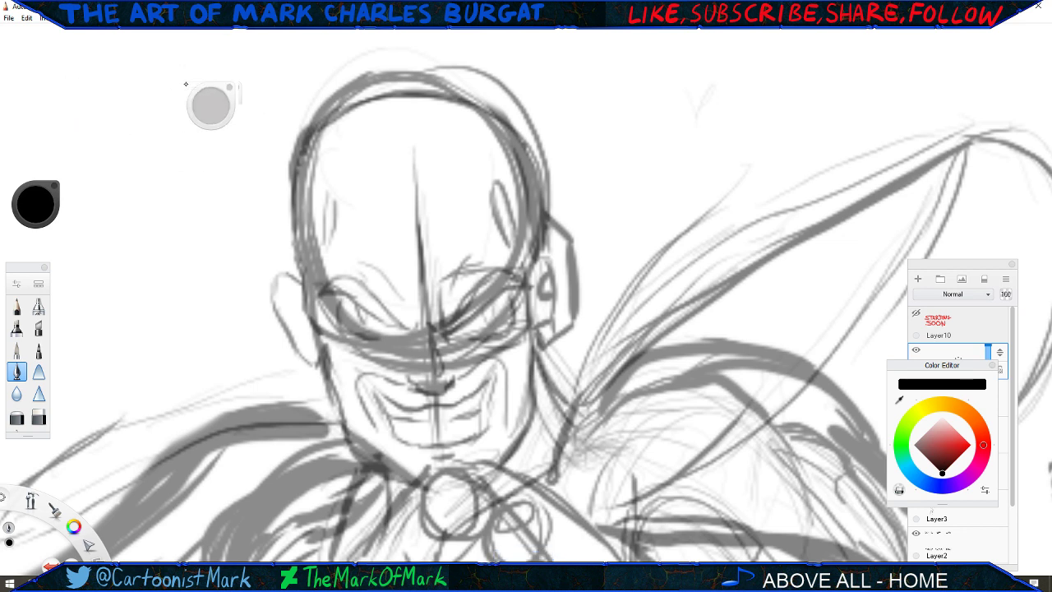
{"action": "left_click_drag", "start_coordinate": [452, 160], "coordinate": [452, 163]}
{"action": "key", "text": "b"}
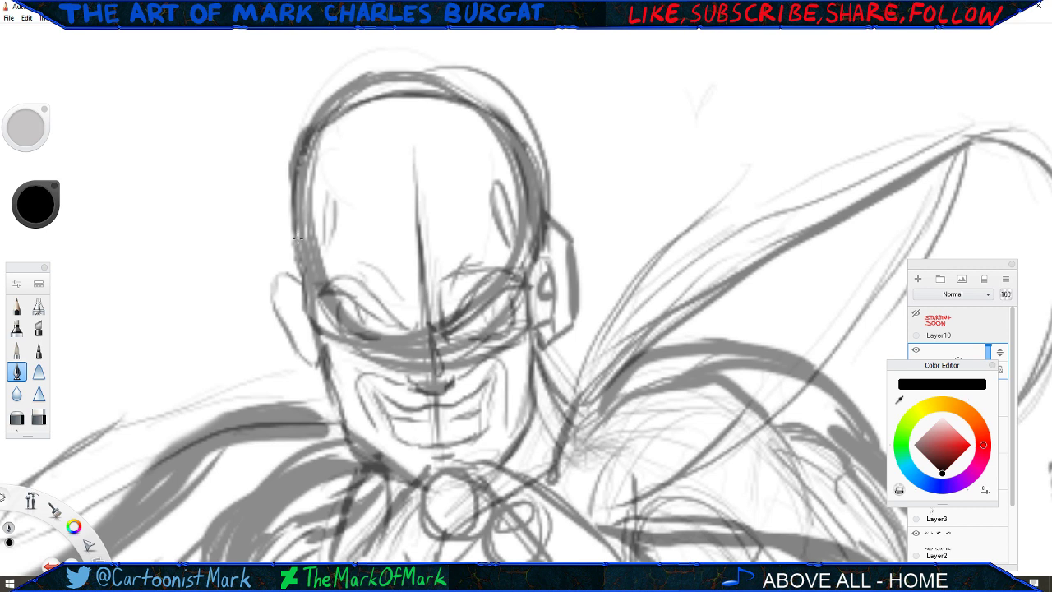
Ink Nappa's left-side brow as a solid black shape, with the eye outline and pupil beneath it.
{"action": "mouse_move", "coordinate": [320, 292]}
{"action": "left_mouse_down"}
{"action": "mouse_move", "coordinate": [400, 325]}
{"action": "mouse_move", "coordinate": [363, 305]}
{"action": "left_mouse_up"}
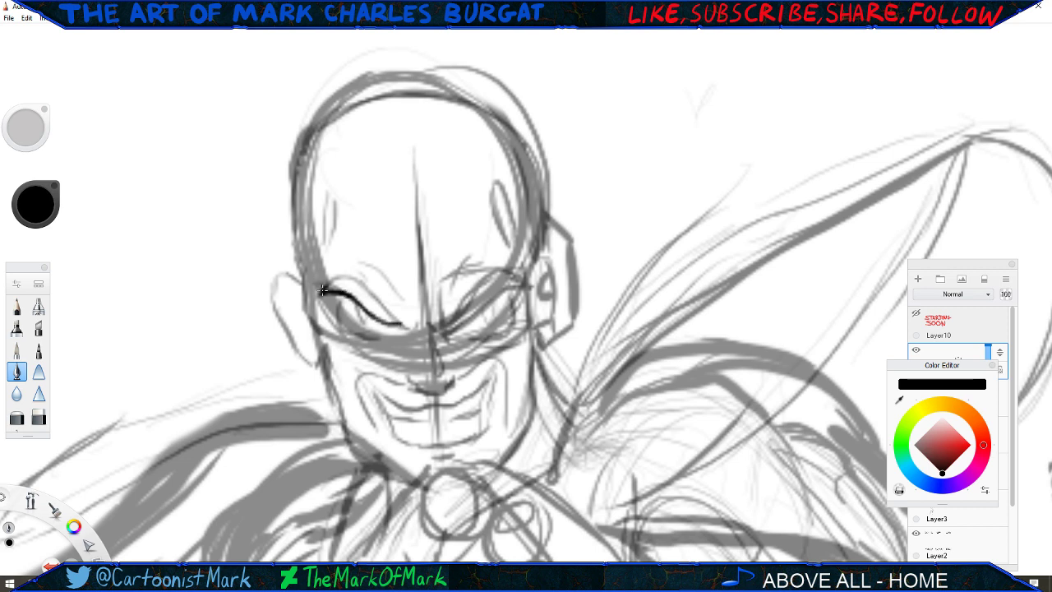
{"action": "mouse_move", "coordinate": [327, 281]}
{"action": "left_mouse_down"}
{"action": "mouse_move", "coordinate": [349, 279]}
{"action": "mouse_move", "coordinate": [406, 322]}
{"action": "mouse_move", "coordinate": [392, 313]}
{"action": "left_mouse_up"}
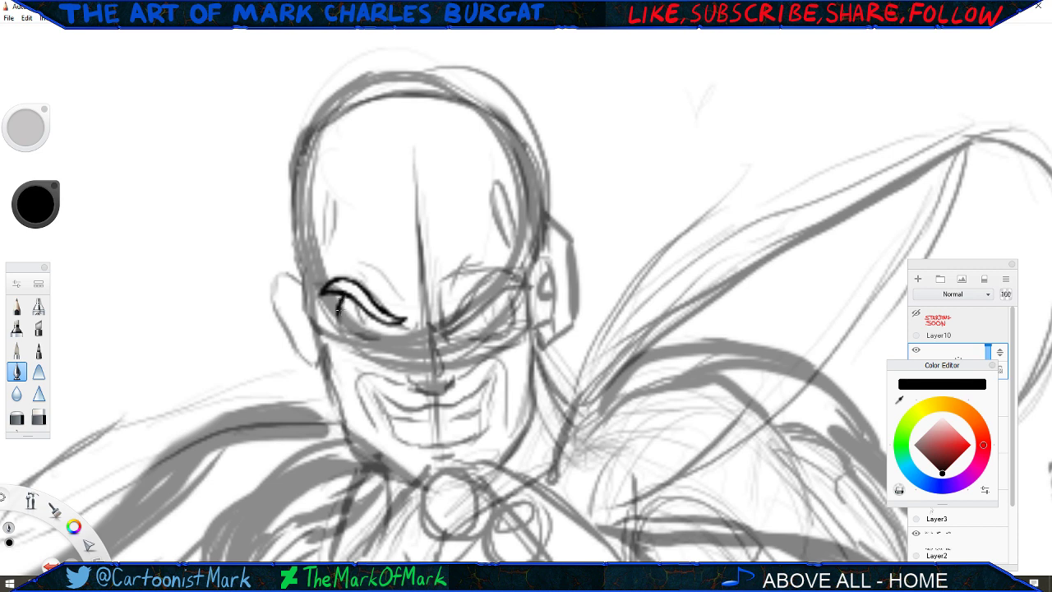
{"action": "left_click_drag", "start_coordinate": [340, 304], "coordinate": [342, 329]}
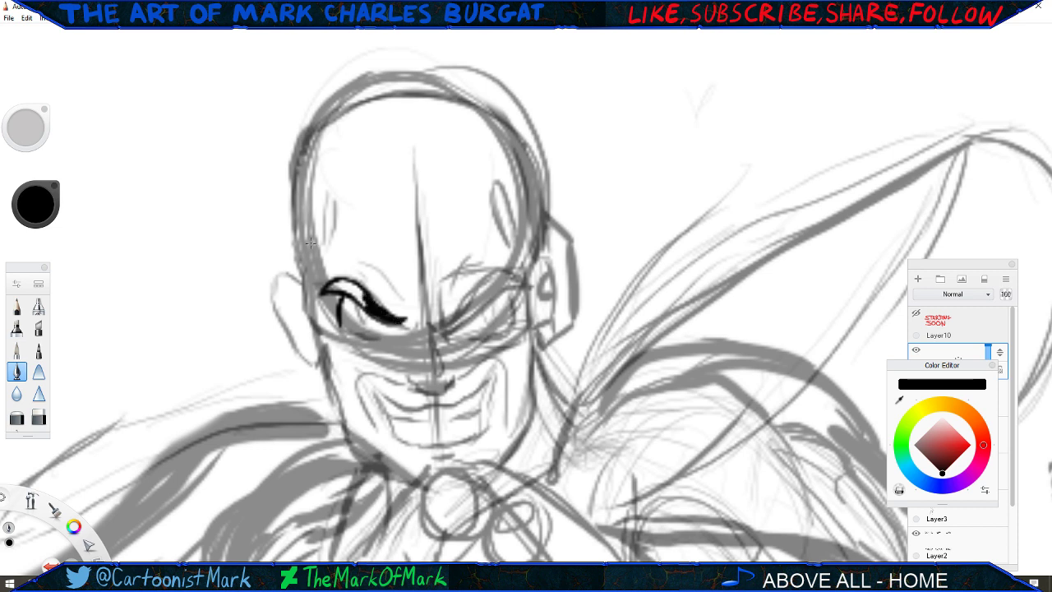
{"action": "mouse_move", "coordinate": [327, 290]}
{"action": "left_mouse_down"}
{"action": "mouse_move", "coordinate": [355, 285]}
{"action": "mouse_move", "coordinate": [367, 306]}
{"action": "left_mouse_up"}
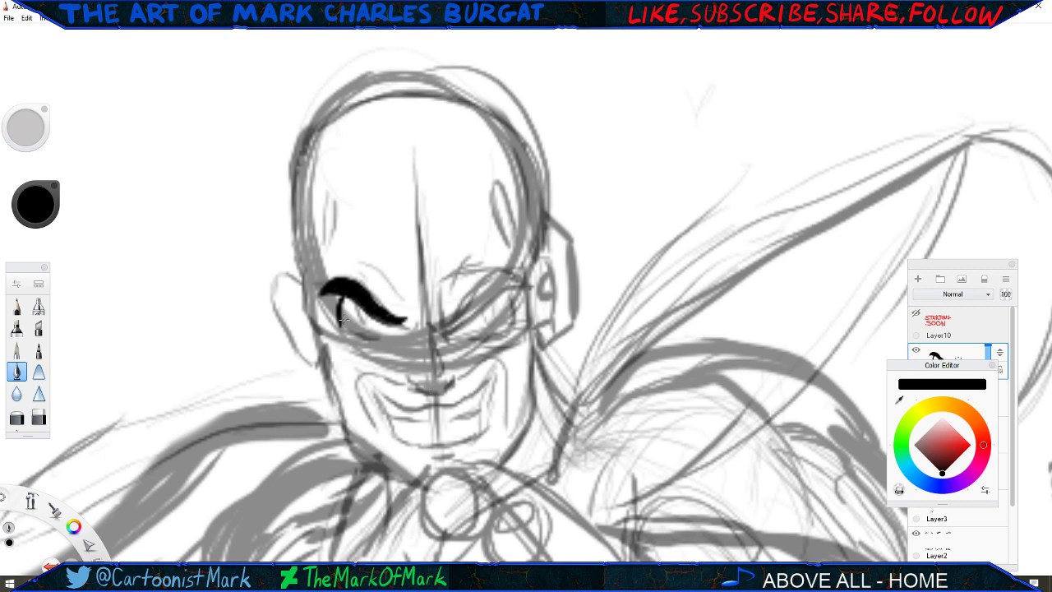
{"action": "mouse_move", "coordinate": [338, 318]}
{"action": "left_mouse_down"}
{"action": "mouse_move", "coordinate": [363, 337]}
{"action": "mouse_move", "coordinate": [344, 324]}
{"action": "mouse_move", "coordinate": [349, 334]}
{"action": "left_mouse_up"}
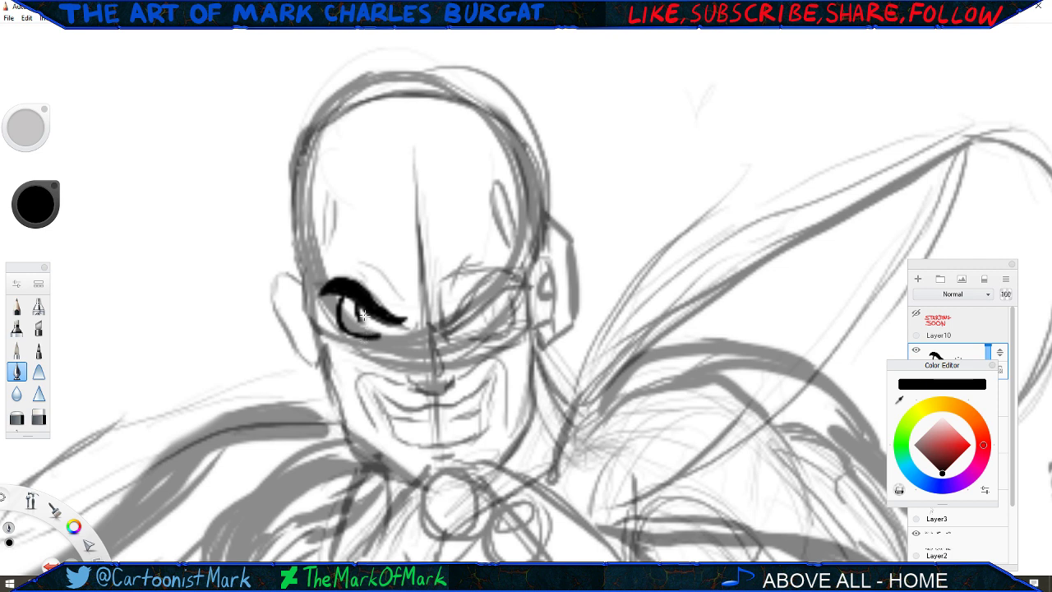
{"action": "left_click_drag", "start_coordinate": [369, 312], "coordinate": [364, 325]}
Ink the curved outline of Nappa's right-side brow over the sketch, undoing unsatisfactory strokes.
{"action": "mouse_move", "coordinate": [524, 290]}
{"action": "left_mouse_down"}
{"action": "mouse_move", "coordinate": [484, 279]}
{"action": "mouse_move", "coordinate": [491, 296]}
{"action": "mouse_move", "coordinate": [511, 288]}
{"action": "mouse_move", "coordinate": [451, 327]}
{"action": "left_mouse_up"}
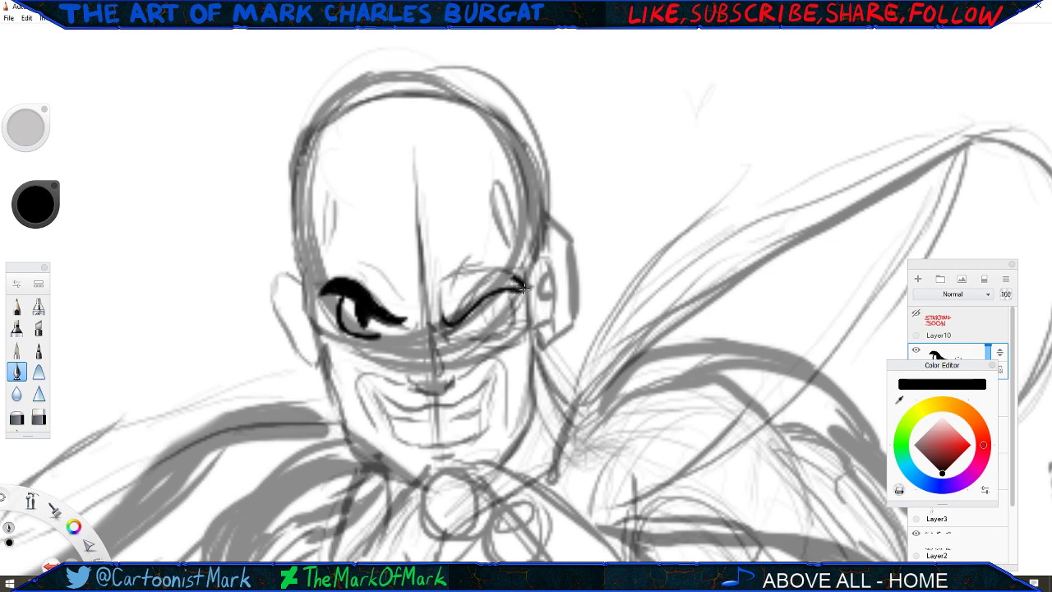
{"action": "key", "text": "ctrl+z"}
{"action": "mouse_move", "coordinate": [481, 282]}
{"action": "left_mouse_down"}
{"action": "mouse_move", "coordinate": [498, 275]}
{"action": "mouse_move", "coordinate": [499, 287]}
{"action": "mouse_move", "coordinate": [520, 289]}
{"action": "mouse_move", "coordinate": [474, 290]}
{"action": "left_mouse_up"}
{"action": "left_click_drag", "start_coordinate": [473, 293], "coordinate": [452, 317]}
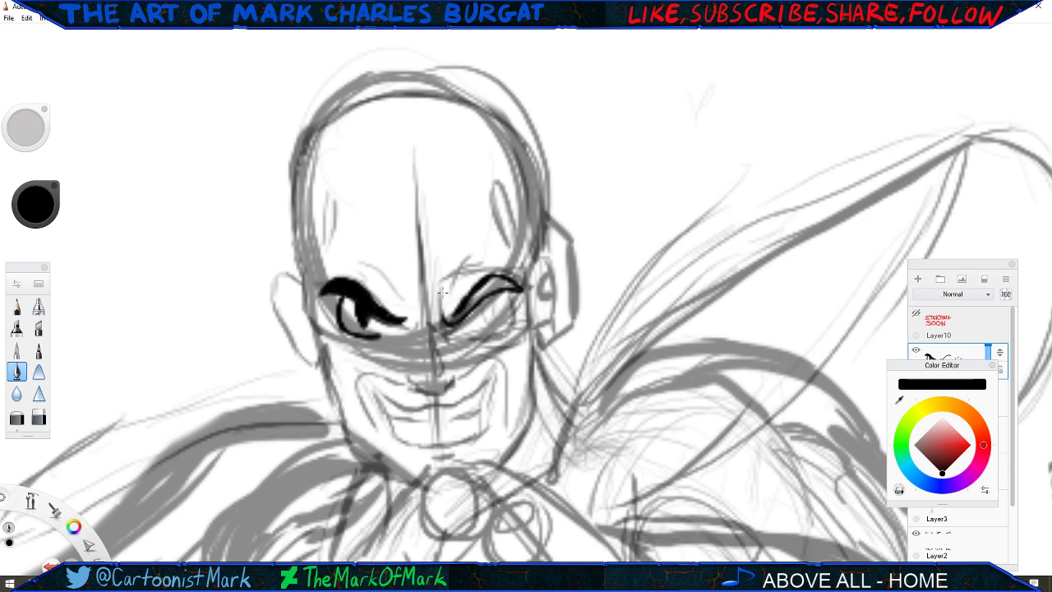
{"action": "left_click_drag", "start_coordinate": [443, 303], "coordinate": [451, 312]}
{"action": "key", "text": "ctrl+z"}
Fill the right-side brow solid black with the inking pen and ink the eye outline and pupil below it.
{"action": "key", "text": "e"}
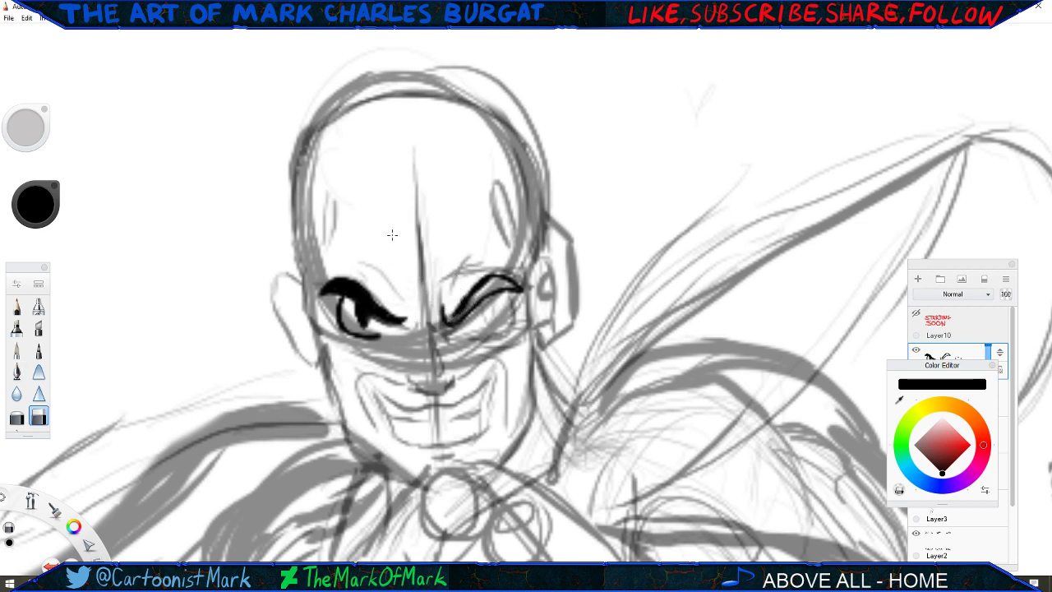
{"action": "left_click_drag", "start_coordinate": [27, 128], "coordinate": [234, 165]}
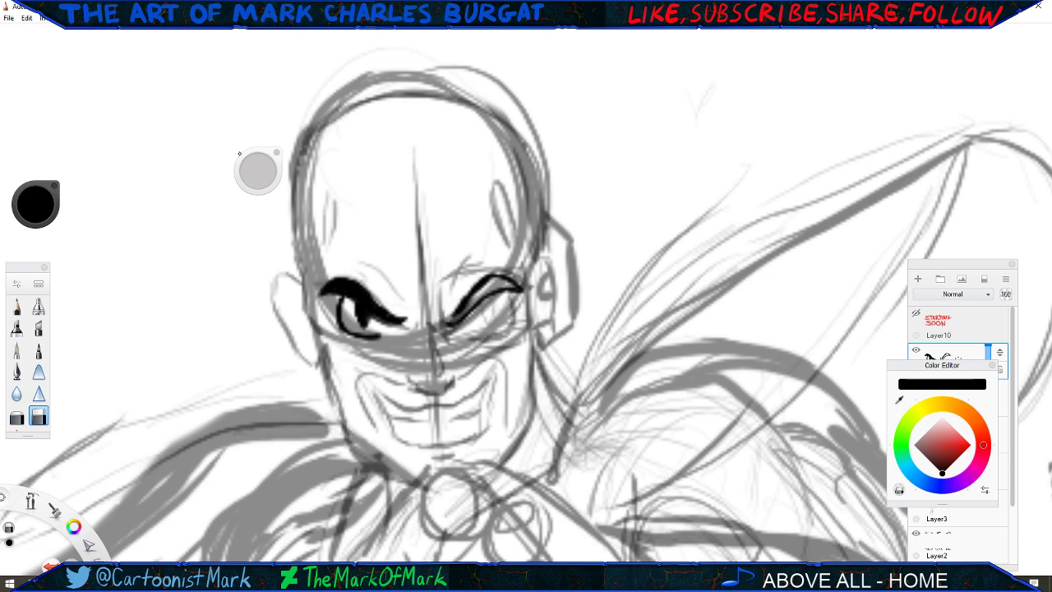
{"action": "left_click_drag", "start_coordinate": [258, 170], "coordinate": [69, 104]}
{"action": "left_click", "coordinate": [17, 372]}
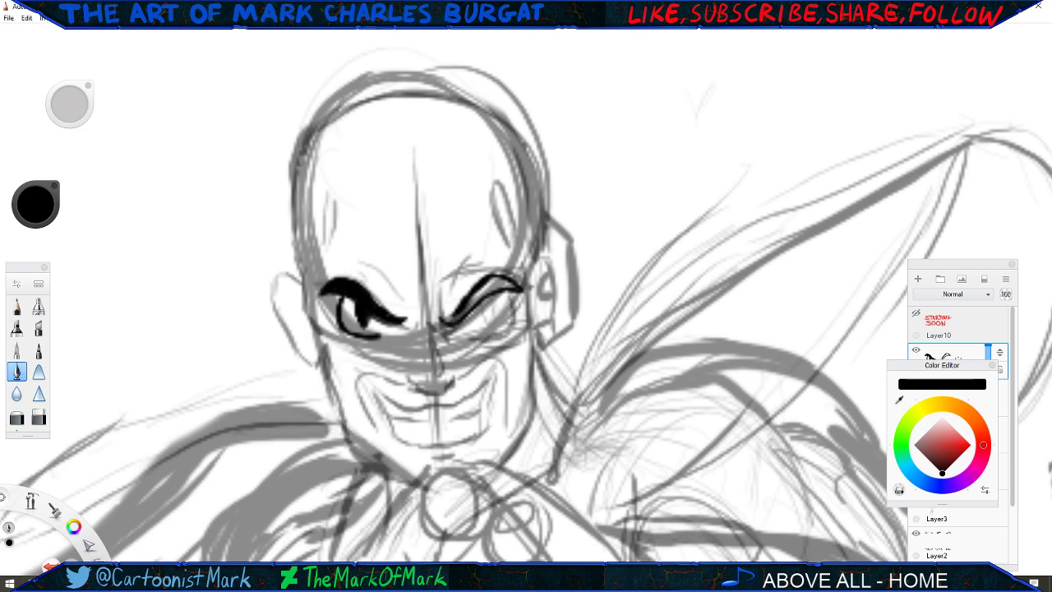
{"action": "mouse_move", "coordinate": [441, 320]}
{"action": "left_mouse_down"}
{"action": "mouse_move", "coordinate": [453, 313]}
{"action": "mouse_move", "coordinate": [441, 322]}
{"action": "left_mouse_up"}
{"action": "left_click_drag", "start_coordinate": [513, 284], "coordinate": [472, 298]}
{"action": "left_click_drag", "start_coordinate": [497, 279], "coordinate": [470, 302]}
{"action": "left_click_drag", "start_coordinate": [502, 278], "coordinate": [454, 319]}
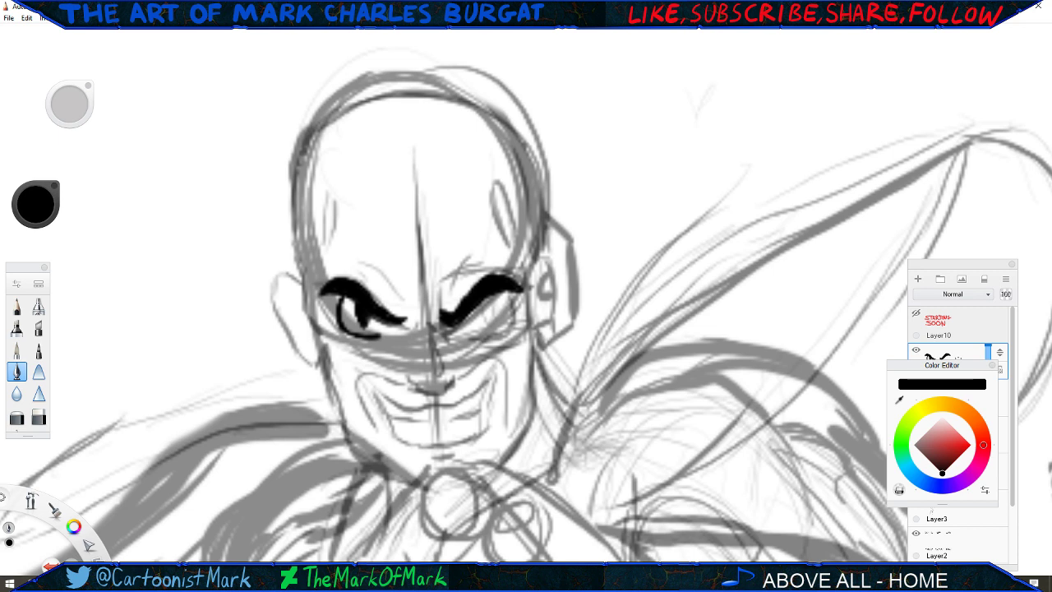
{"action": "mouse_move", "coordinate": [505, 291]}
{"action": "left_mouse_down"}
{"action": "mouse_move", "coordinate": [511, 322]}
{"action": "mouse_move", "coordinate": [509, 303]}
{"action": "mouse_move", "coordinate": [496, 331]}
{"action": "mouse_move", "coordinate": [468, 334]}
{"action": "mouse_move", "coordinate": [493, 328]}
{"action": "mouse_move", "coordinate": [468, 332]}
{"action": "mouse_move", "coordinate": [481, 307]}
{"action": "mouse_move", "coordinate": [481, 321]}
{"action": "left_mouse_up"}
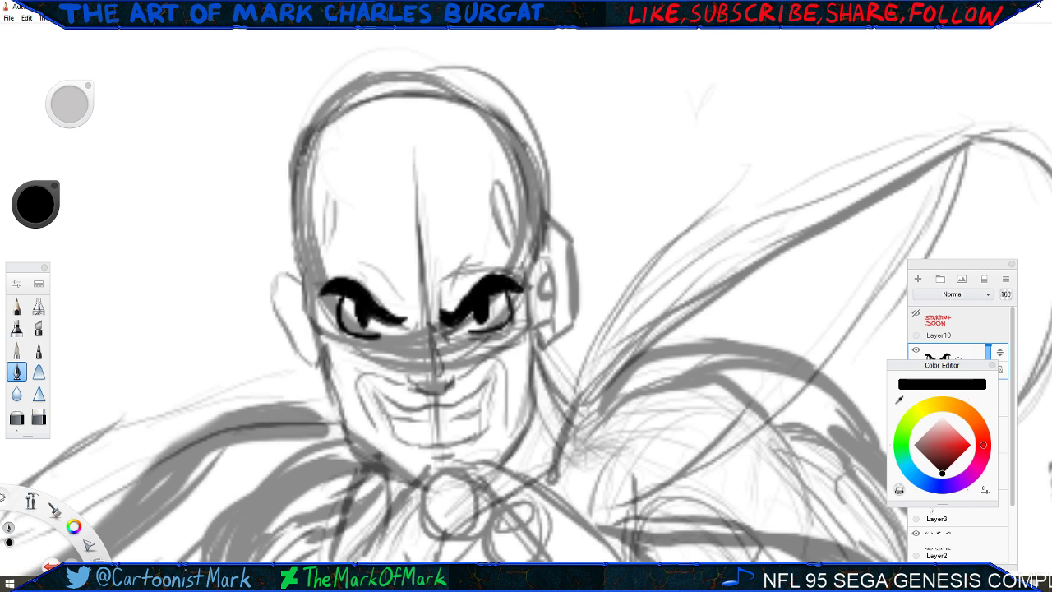
Ink the forehead's centre line, the creases above both brows and the narrow contour at the right temple.
{"action": "left_click_drag", "start_coordinate": [413, 165], "coordinate": [425, 273]}
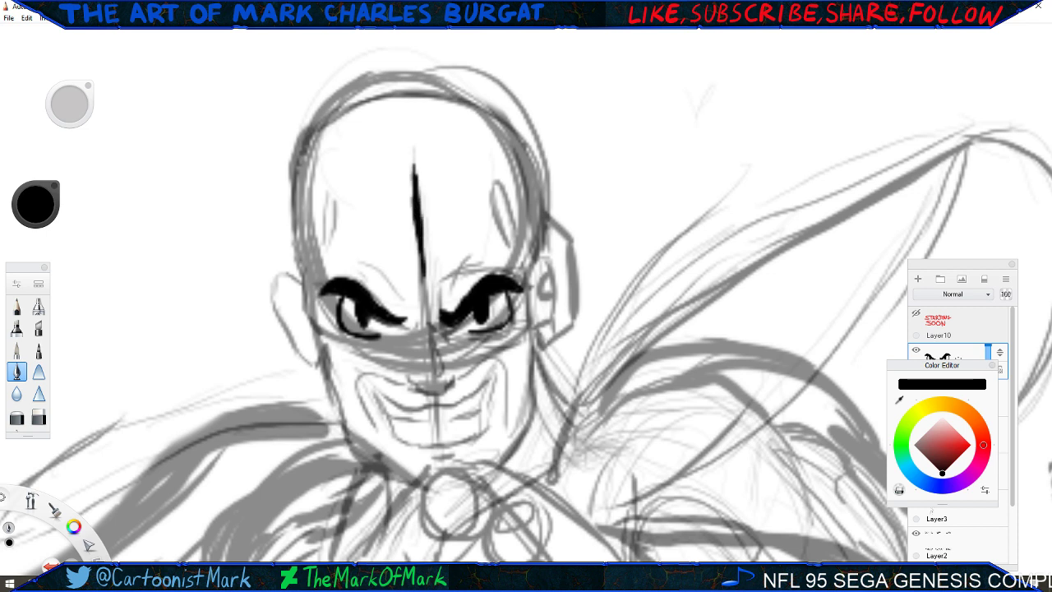
{"action": "mouse_move", "coordinate": [325, 256]}
{"action": "left_mouse_down"}
{"action": "mouse_move", "coordinate": [365, 255]}
{"action": "mouse_move", "coordinate": [401, 294]}
{"action": "left_mouse_up"}
{"action": "left_click_drag", "start_coordinate": [366, 259], "coordinate": [380, 272]}
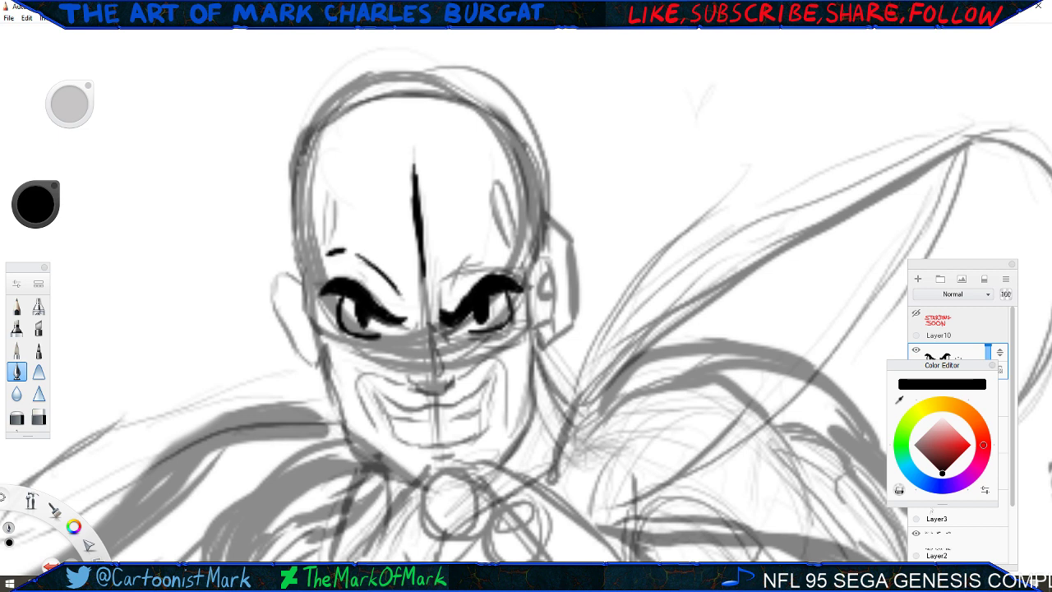
{"action": "left_click_drag", "start_coordinate": [467, 262], "coordinate": [450, 296]}
{"action": "mouse_move", "coordinate": [501, 187]}
{"action": "left_mouse_down"}
{"action": "mouse_move", "coordinate": [497, 229]}
{"action": "mouse_move", "coordinate": [511, 251]}
{"action": "left_mouse_up"}
{"action": "mouse_move", "coordinate": [496, 213]}
{"action": "left_mouse_down"}
{"action": "mouse_move", "coordinate": [511, 186]}
{"action": "mouse_move", "coordinate": [511, 256]}
{"action": "left_mouse_up"}
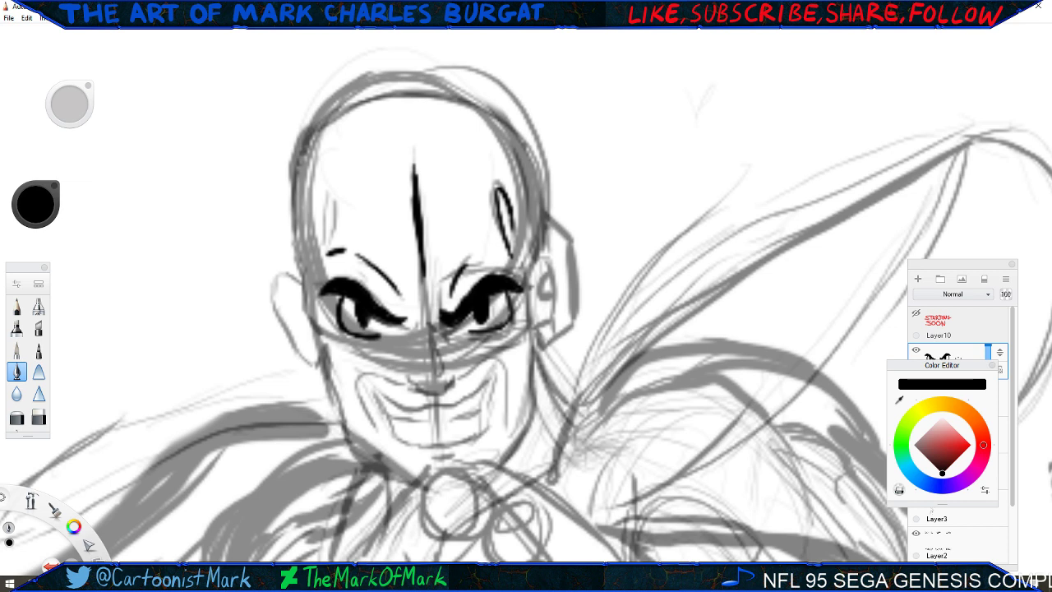
{"action": "left_click_drag", "start_coordinate": [510, 251], "coordinate": [521, 261]}
Ink the skull's outline over the top of the head and continue it down the left cheek.
{"action": "left_click_drag", "start_coordinate": [540, 230], "coordinate": [531, 175]}
{"action": "mouse_move", "coordinate": [343, 108]}
{"action": "left_mouse_down"}
{"action": "mouse_move", "coordinate": [408, 85]}
{"action": "mouse_move", "coordinate": [384, 95]}
{"action": "mouse_move", "coordinate": [422, 88]}
{"action": "mouse_move", "coordinate": [460, 99]}
{"action": "mouse_move", "coordinate": [537, 187]}
{"action": "left_mouse_up"}
{"action": "key", "text": "ctrl+z"}
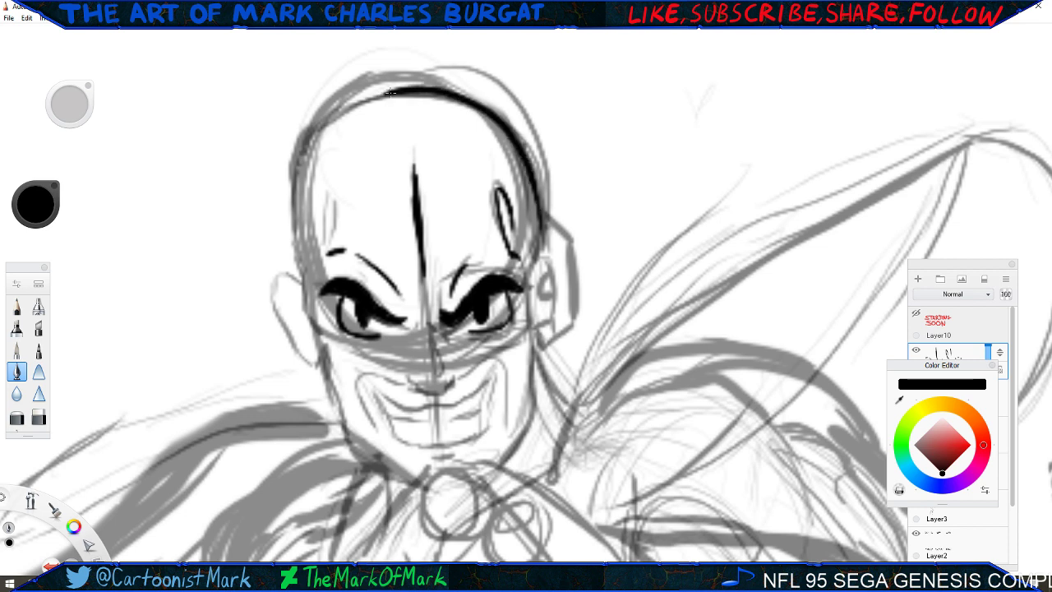
{"action": "mouse_move", "coordinate": [390, 90]}
{"action": "left_mouse_down"}
{"action": "mouse_move", "coordinate": [321, 128]}
{"action": "mouse_move", "coordinate": [302, 170]}
{"action": "mouse_move", "coordinate": [310, 310]}
{"action": "left_mouse_up"}
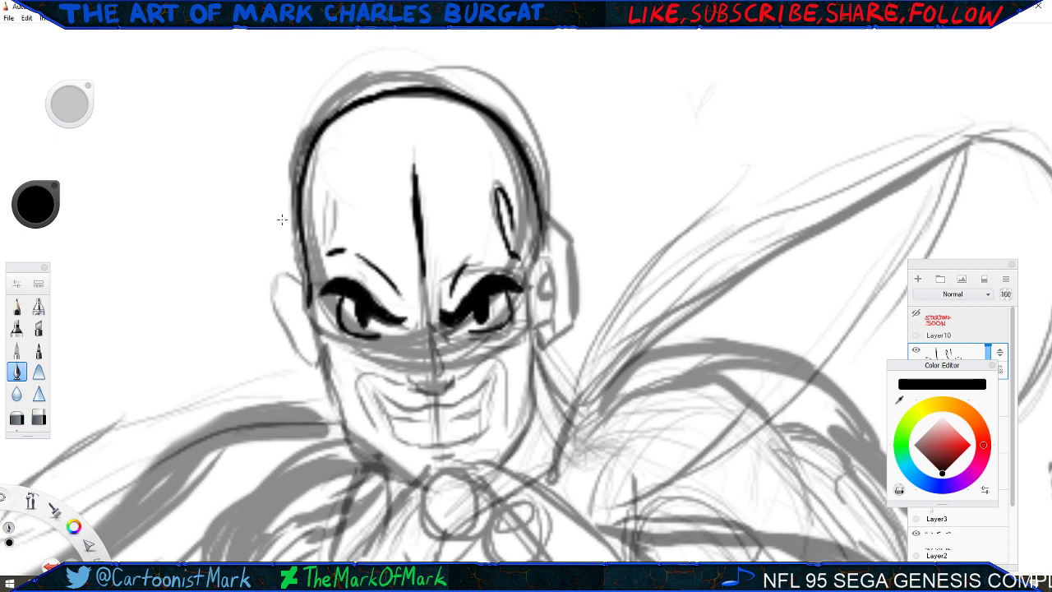
{"action": "left_click_drag", "start_coordinate": [310, 291], "coordinate": [347, 409]}
{"action": "left_click_drag", "start_coordinate": [332, 369], "coordinate": [355, 440]}
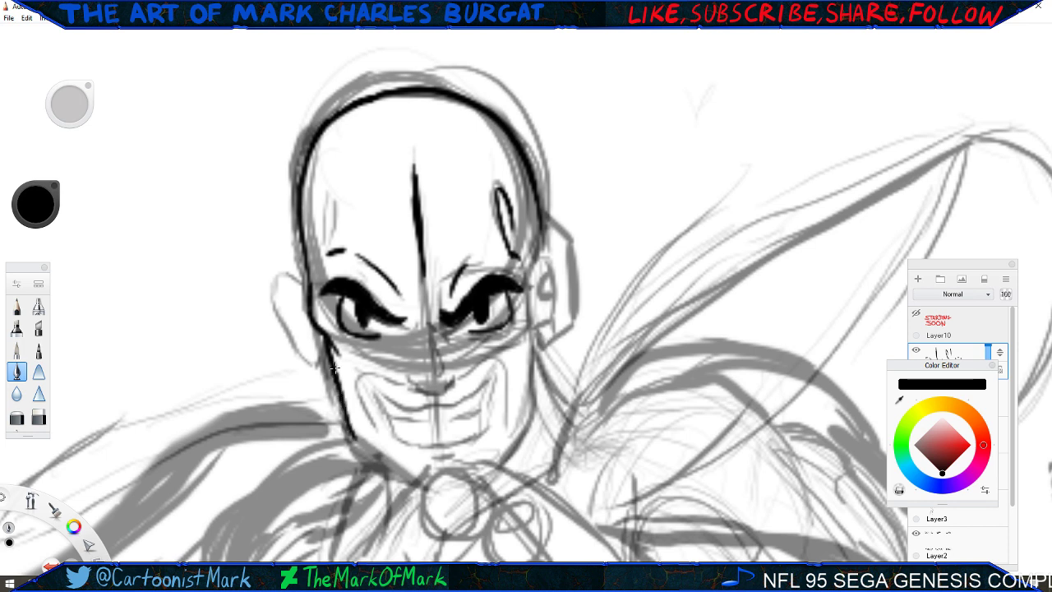
Thicken the skull outline along the right temple, trim its excess with the eraser and return to the inking pen.
{"action": "mouse_move", "coordinate": [496, 120]}
{"action": "left_mouse_down"}
{"action": "mouse_move", "coordinate": [530, 186]}
{"action": "mouse_move", "coordinate": [538, 241]}
{"action": "left_mouse_up"}
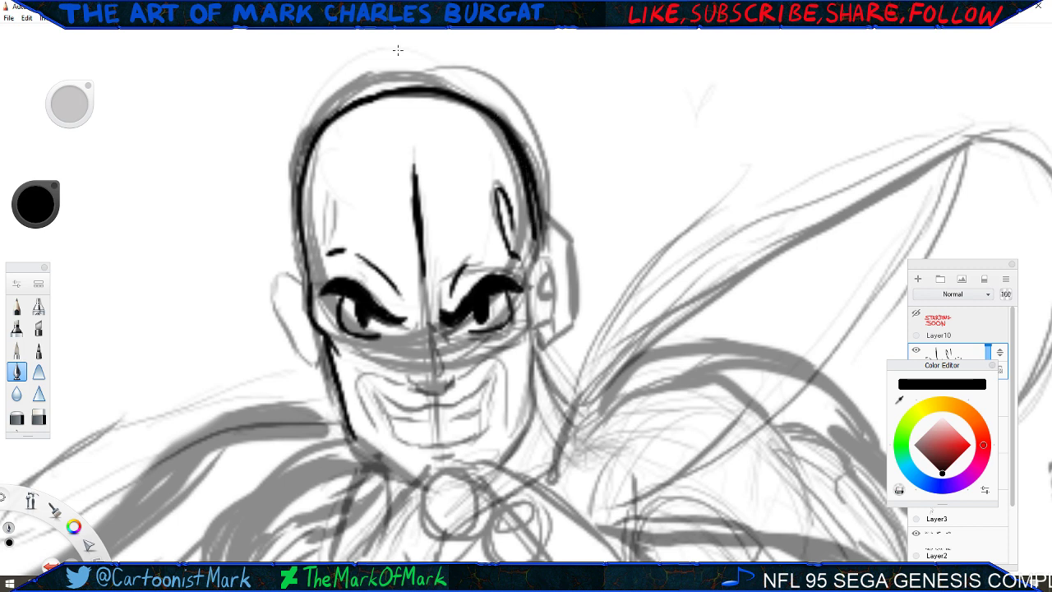
{"action": "key", "text": "e"}
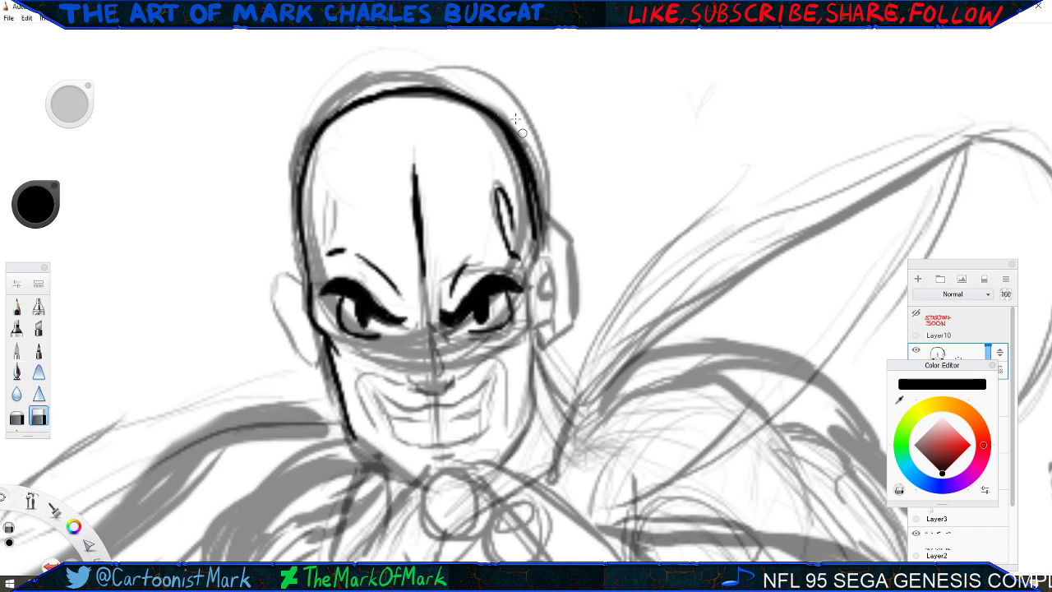
{"action": "mouse_move", "coordinate": [522, 142]}
{"action": "left_mouse_down"}
{"action": "mouse_move", "coordinate": [537, 218]}
{"action": "mouse_move", "coordinate": [523, 149]}
{"action": "left_mouse_up"}
{"action": "key", "text": "e"}
Ink both sides of Nappa's jaw down towards the chin, redrawing the lower right curve as one stroke.
{"action": "left_click_drag", "start_coordinate": [353, 436], "coordinate": [415, 477]}
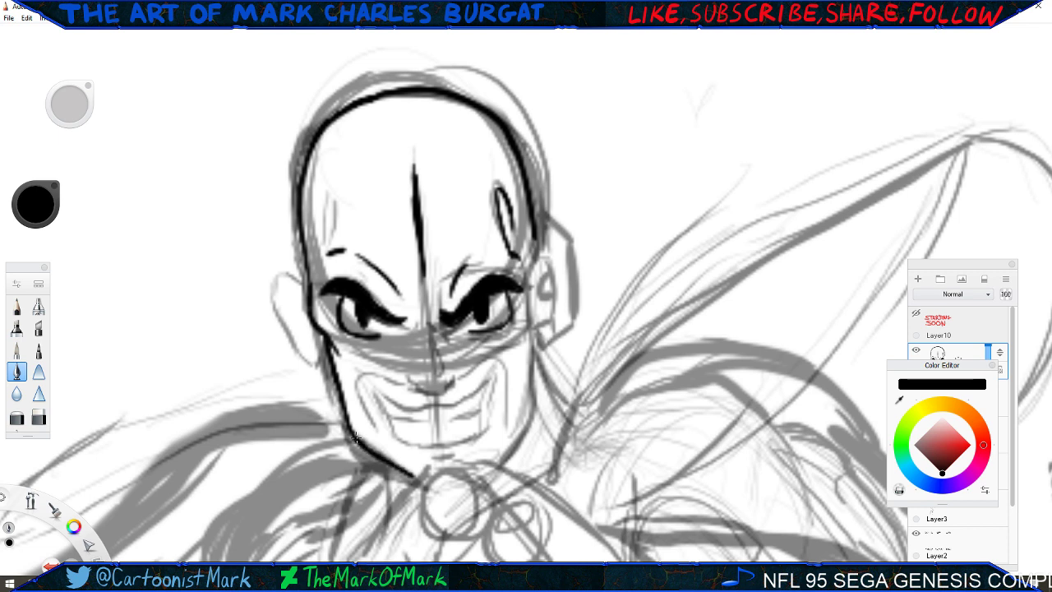
{"action": "left_click_drag", "start_coordinate": [531, 333], "coordinate": [534, 400]}
{"action": "left_click_drag", "start_coordinate": [532, 411], "coordinate": [518, 450]}
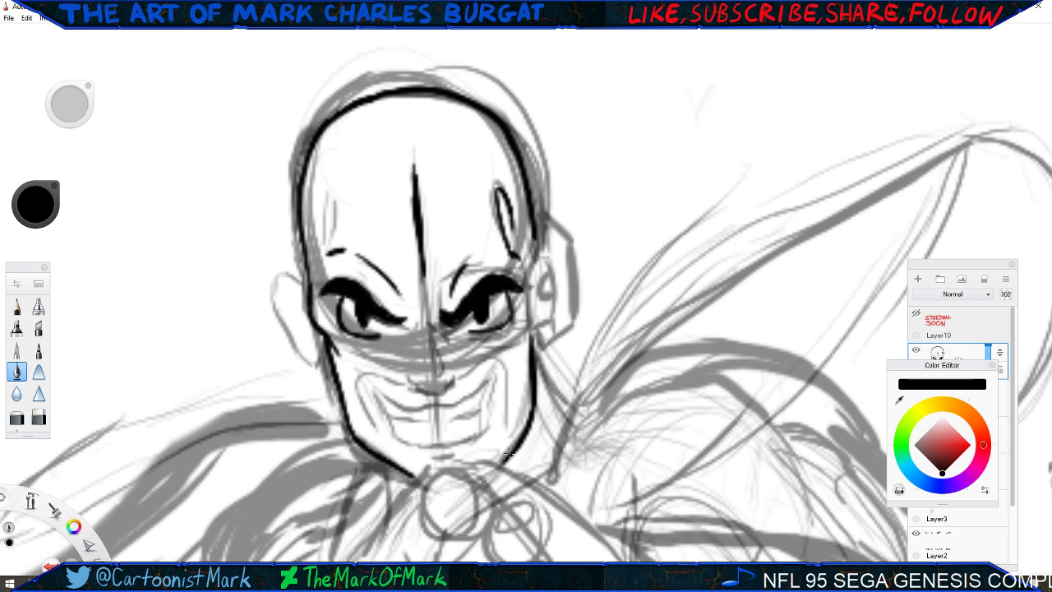
{"action": "key", "text": "ctrl+z"}
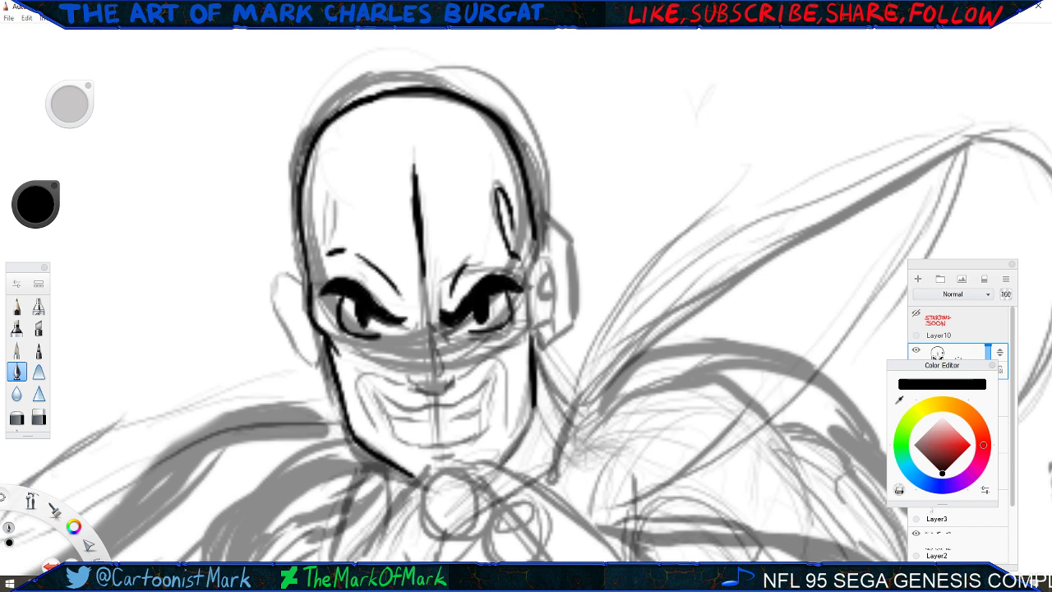
{"action": "left_click_drag", "start_coordinate": [533, 407], "coordinate": [494, 464]}
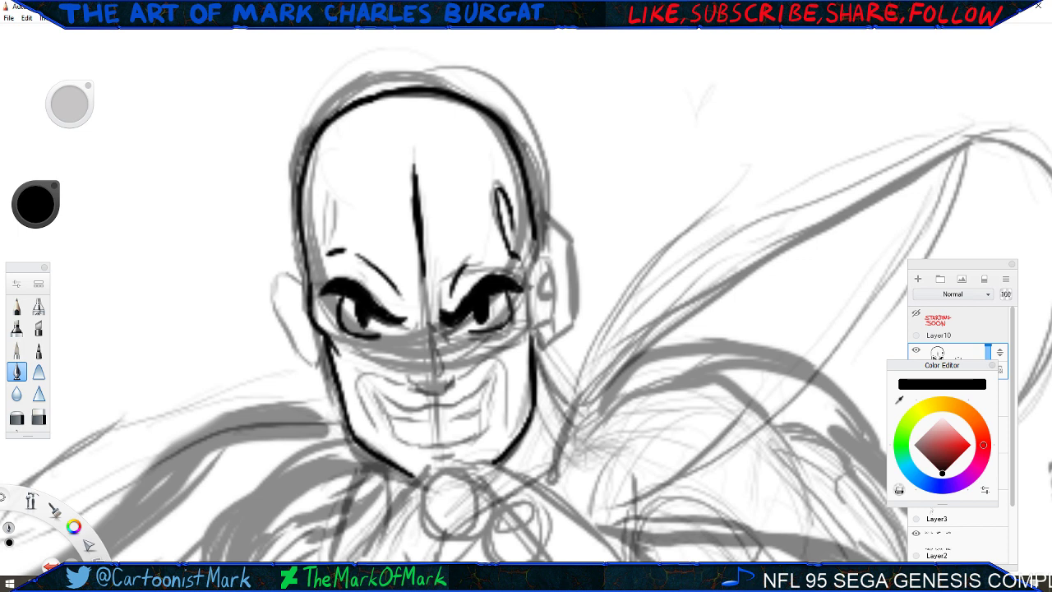
Ink the left corner of the grin, the nose line and the creases at the nose bridge.
{"action": "left_click_drag", "start_coordinate": [373, 389], "coordinate": [397, 428]}
{"action": "left_click_drag", "start_coordinate": [430, 341], "coordinate": [445, 371]}
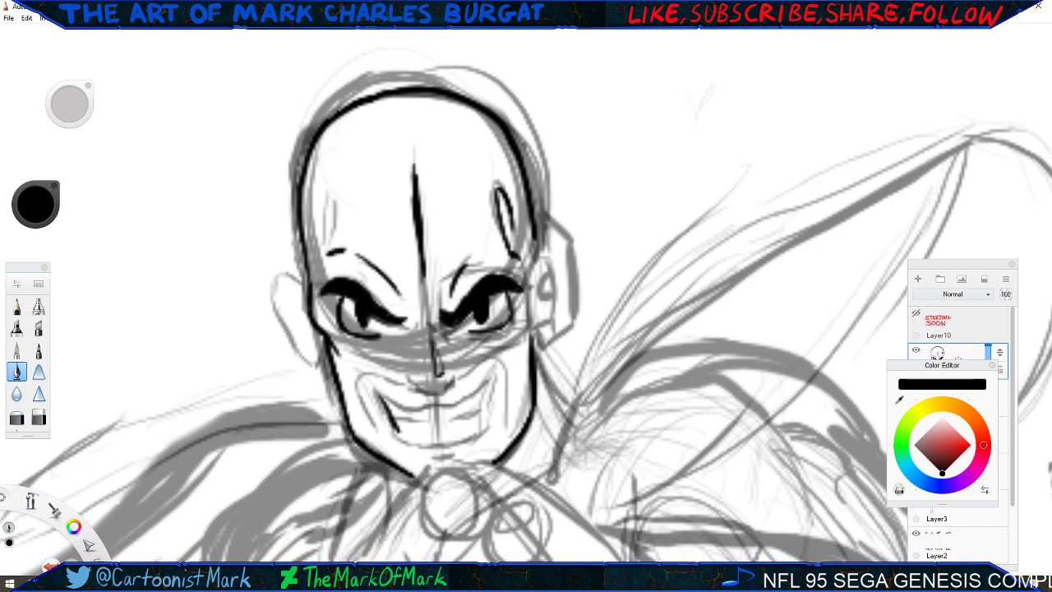
{"action": "mouse_move", "coordinate": [423, 310]}
{"action": "left_mouse_down"}
{"action": "mouse_move", "coordinate": [435, 332]}
{"action": "mouse_move", "coordinate": [425, 311]}
{"action": "mouse_move", "coordinate": [434, 299]}
{"action": "mouse_move", "coordinate": [412, 330]}
{"action": "mouse_move", "coordinate": [440, 298]}
{"action": "left_mouse_up"}
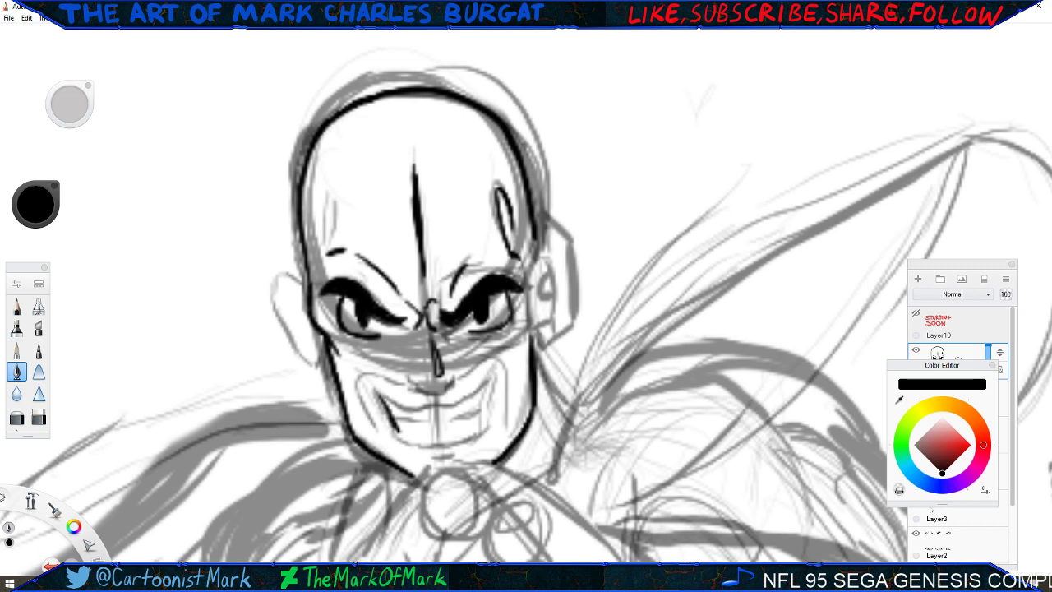
Ink the remaining outline of the toothy grin, including its right corner, upper lip edge and lower edge.
{"action": "left_click_drag", "start_coordinate": [395, 429], "coordinate": [401, 439]}
{"action": "left_click_drag", "start_coordinate": [492, 377], "coordinate": [484, 425]}
{"action": "left_click_drag", "start_coordinate": [490, 376], "coordinate": [475, 388]}
{"action": "mouse_move", "coordinate": [458, 398]}
{"action": "left_mouse_down"}
{"action": "mouse_move", "coordinate": [415, 412]}
{"action": "mouse_move", "coordinate": [388, 400]}
{"action": "mouse_move", "coordinate": [418, 414]}
{"action": "left_mouse_up"}
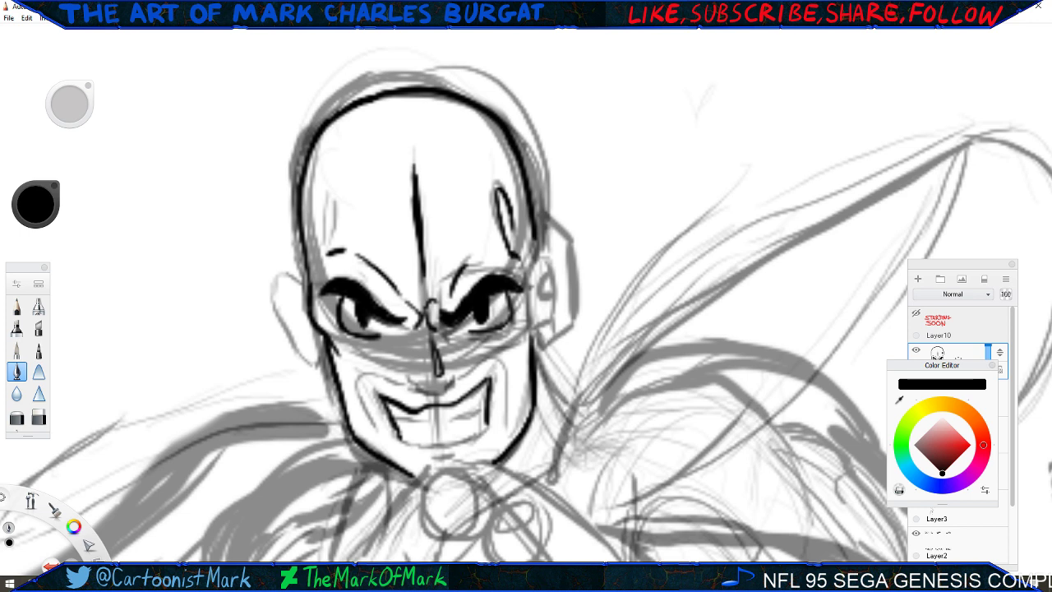
{"action": "left_click_drag", "start_coordinate": [488, 423], "coordinate": [465, 437]}
{"action": "mouse_move", "coordinate": [402, 436]}
{"action": "left_mouse_down"}
{"action": "mouse_move", "coordinate": [442, 447]}
{"action": "mouse_move", "coordinate": [473, 438]}
{"action": "left_mouse_up"}
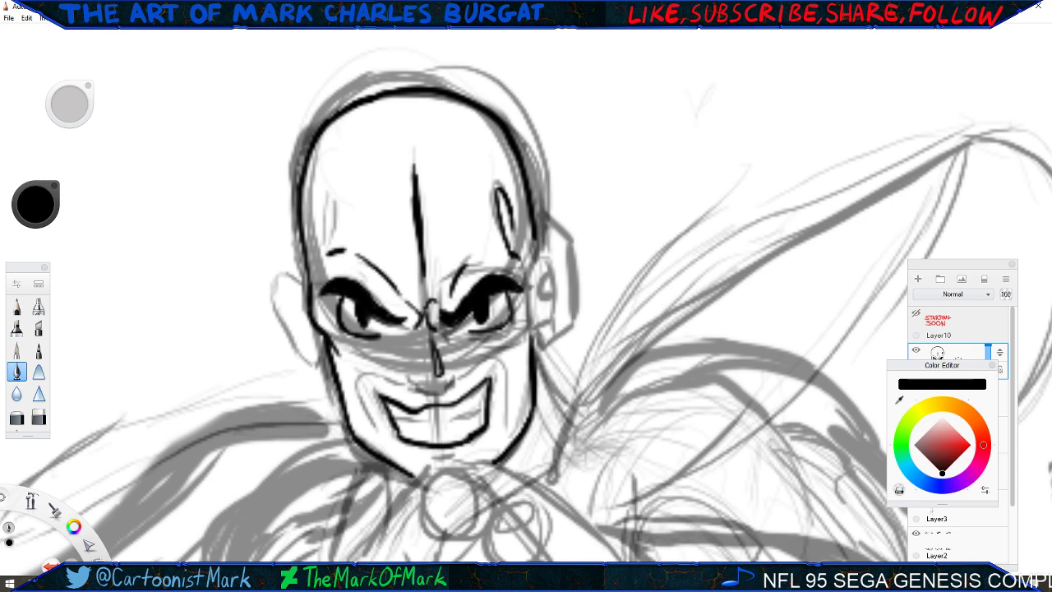
Ink the tooth lines inside Nappa's grin and the smile fold around its left corner, starting from the nose.
{"action": "mouse_move", "coordinate": [394, 417]}
{"action": "left_mouse_down"}
{"action": "mouse_move", "coordinate": [413, 425]}
{"action": "mouse_move", "coordinate": [400, 420]}
{"action": "left_mouse_up"}
{"action": "mouse_move", "coordinate": [484, 401]}
{"action": "left_mouse_down"}
{"action": "mouse_move", "coordinate": [454, 419]}
{"action": "mouse_move", "coordinate": [475, 413]}
{"action": "left_mouse_up"}
{"action": "mouse_move", "coordinate": [408, 376]}
{"action": "left_mouse_down"}
{"action": "mouse_move", "coordinate": [429, 400]}
{"action": "mouse_move", "coordinate": [444, 398]}
{"action": "mouse_move", "coordinate": [433, 403]}
{"action": "mouse_move", "coordinate": [452, 388]}
{"action": "mouse_move", "coordinate": [393, 395]}
{"action": "left_mouse_up"}
{"action": "mouse_move", "coordinate": [397, 379]}
{"action": "left_mouse_down"}
{"action": "mouse_move", "coordinate": [362, 387]}
{"action": "mouse_move", "coordinate": [385, 442]}
{"action": "left_mouse_up"}
{"action": "mouse_move", "coordinate": [409, 390]}
{"action": "left_mouse_down"}
{"action": "mouse_move", "coordinate": [363, 377]}
{"action": "mouse_move", "coordinate": [380, 440]}
{"action": "mouse_move", "coordinate": [363, 386]}
{"action": "mouse_move", "coordinate": [366, 378]}
{"action": "mouse_move", "coordinate": [410, 396]}
{"action": "mouse_move", "coordinate": [389, 380]}
{"action": "left_mouse_up"}
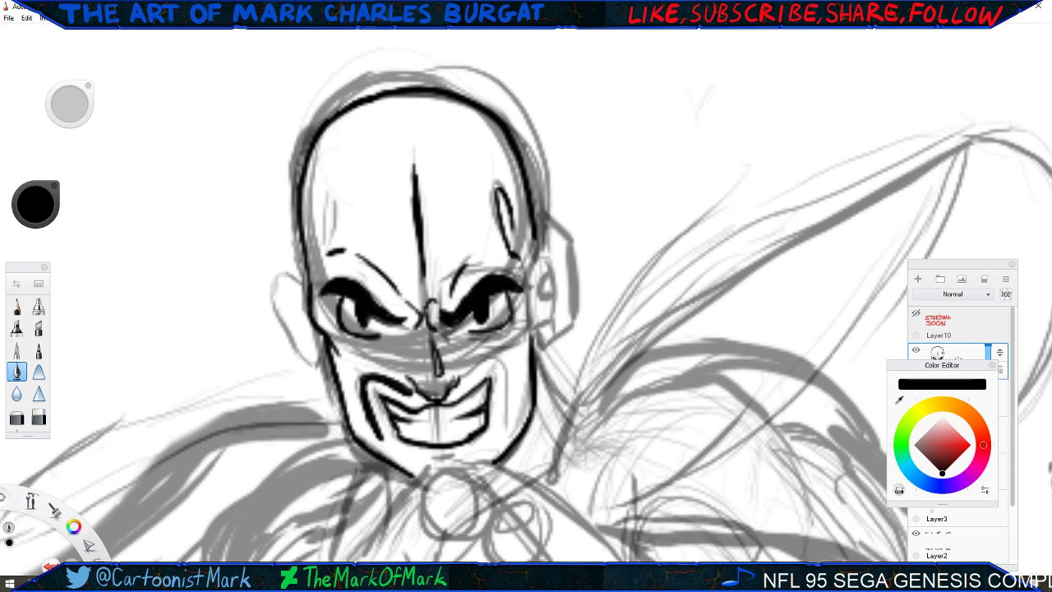
Clean up the left smile fold with the eraser and return to the inking pen.
{"action": "key", "text": "e"}
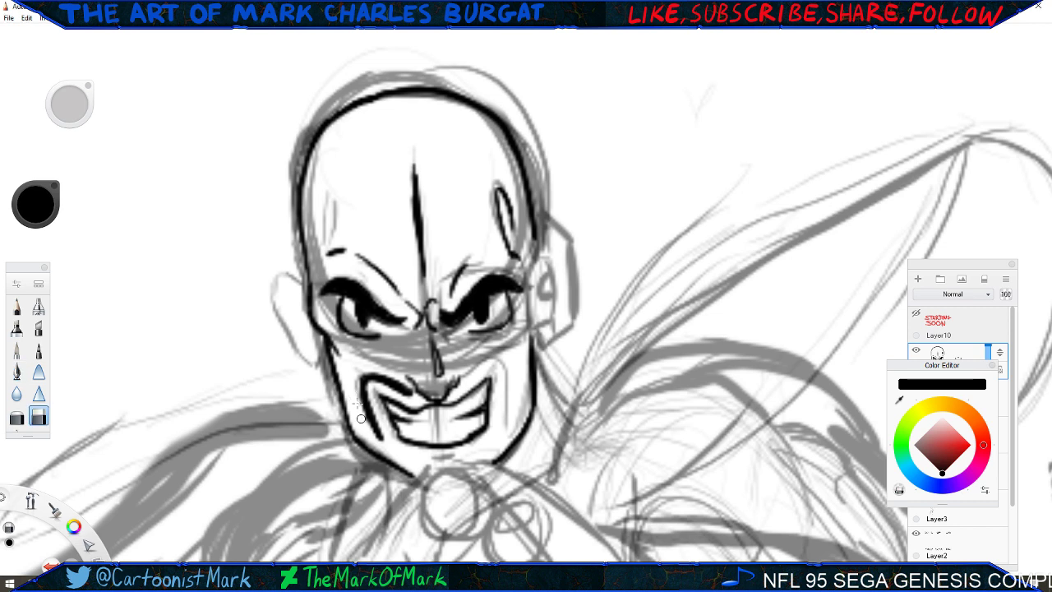
{"action": "left_click_drag", "start_coordinate": [378, 441], "coordinate": [353, 396]}
{"action": "key", "text": "e"}
{"action": "left_click", "coordinate": [16, 372]}
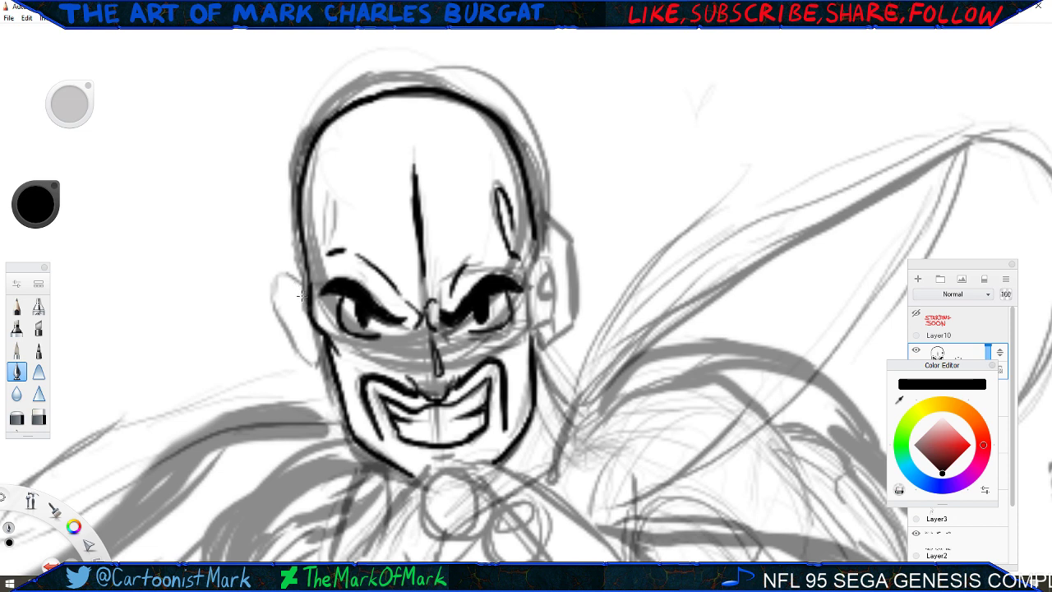
Ink the outline and inner contour of Nappa's left-hand ear.
{"action": "mouse_move", "coordinate": [309, 311]}
{"action": "left_mouse_down"}
{"action": "mouse_move", "coordinate": [275, 283]}
{"action": "mouse_move", "coordinate": [285, 328]}
{"action": "mouse_move", "coordinate": [332, 385]}
{"action": "left_mouse_up"}
{"action": "mouse_move", "coordinate": [286, 294]}
{"action": "left_mouse_down"}
{"action": "mouse_move", "coordinate": [290, 321]}
{"action": "mouse_move", "coordinate": [300, 310]}
{"action": "mouse_move", "coordinate": [309, 322]}
{"action": "mouse_move", "coordinate": [294, 320]}
{"action": "mouse_move", "coordinate": [307, 341]}
{"action": "left_mouse_up"}
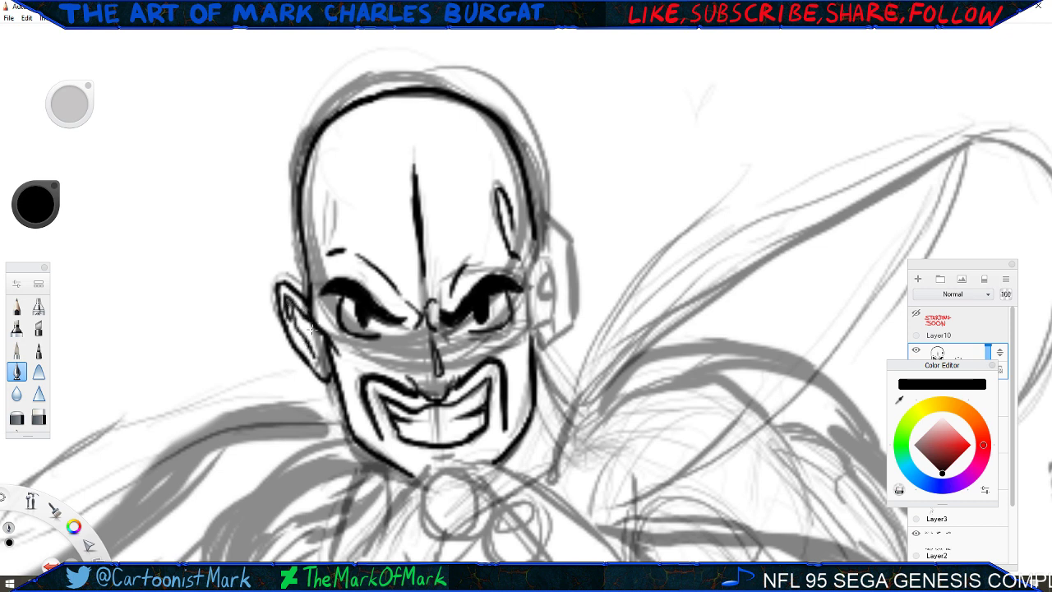
{"action": "left_click_drag", "start_coordinate": [309, 327], "coordinate": [319, 345]}
On Layer6, lasso the scouter sketch at the right side of the head and nudge it slightly inward.
{"action": "left_click", "coordinate": [915, 424]}
{"action": "left_click", "coordinate": [915, 423]}
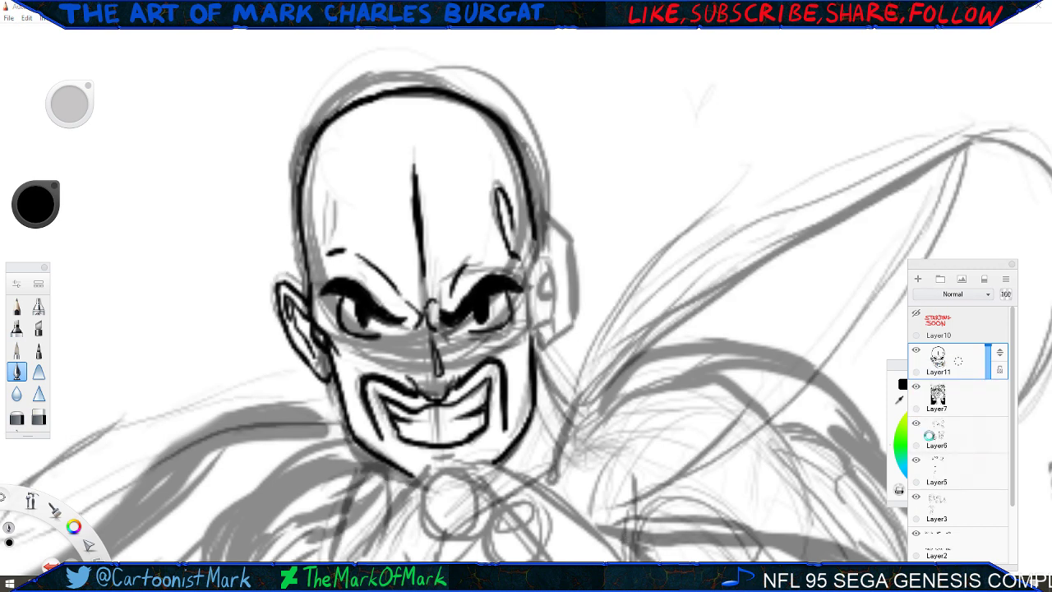
{"action": "left_click", "coordinate": [953, 436]}
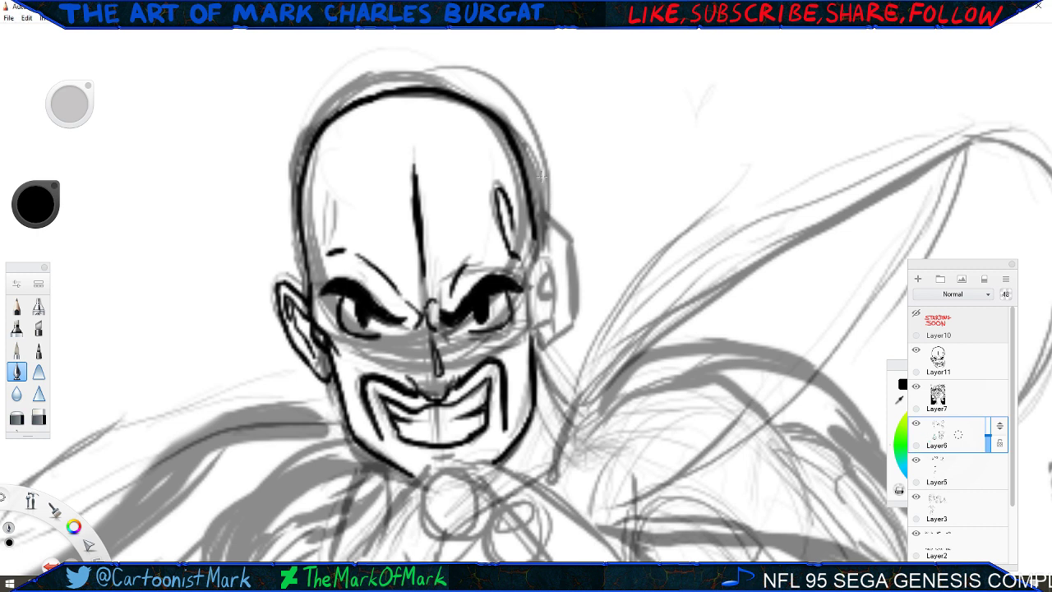
{"action": "key", "text": "m"}
{"action": "mouse_move", "coordinate": [556, 193]}
{"action": "left_mouse_down"}
{"action": "mouse_move", "coordinate": [512, 212]}
{"action": "mouse_move", "coordinate": [516, 245]}
{"action": "mouse_move", "coordinate": [444, 259]}
{"action": "mouse_move", "coordinate": [434, 271]}
{"action": "mouse_move", "coordinate": [445, 353]}
{"action": "mouse_move", "coordinate": [479, 338]}
{"action": "mouse_move", "coordinate": [481, 361]}
{"action": "mouse_move", "coordinate": [546, 366]}
{"action": "mouse_move", "coordinate": [584, 317]}
{"action": "mouse_move", "coordinate": [594, 271]}
{"action": "mouse_move", "coordinate": [556, 190]}
{"action": "left_mouse_up"}
{"action": "left_click_drag", "start_coordinate": [318, 233], "coordinate": [315, 246]}
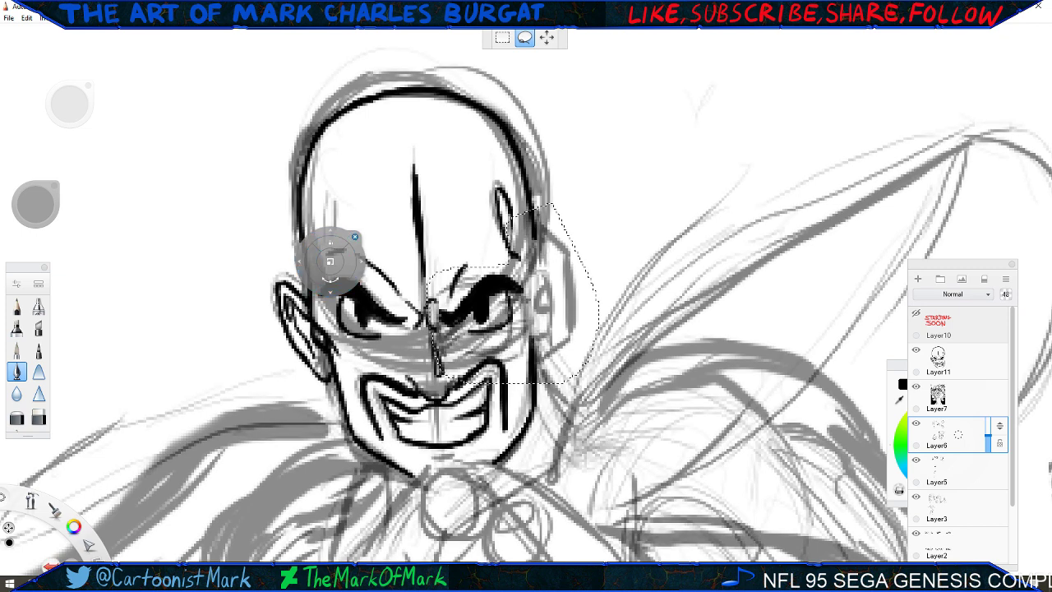
{"action": "left_click", "coordinate": [356, 236]}
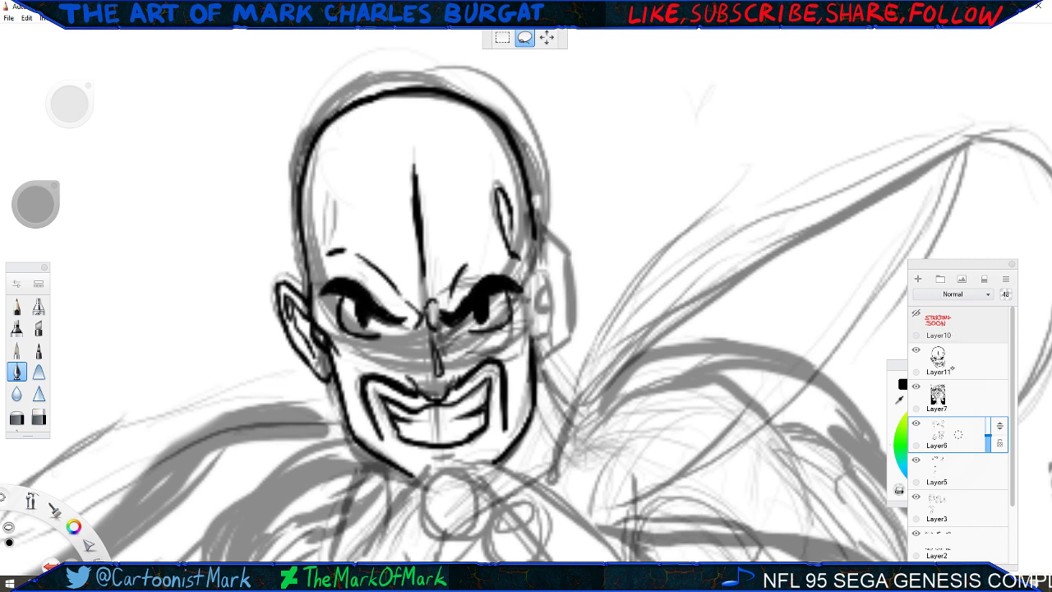
Add a new layer above Layer11 and ink the scouter's upper bar, rounded rectangular panel and small round detail.
{"action": "left_click", "coordinate": [960, 353]}
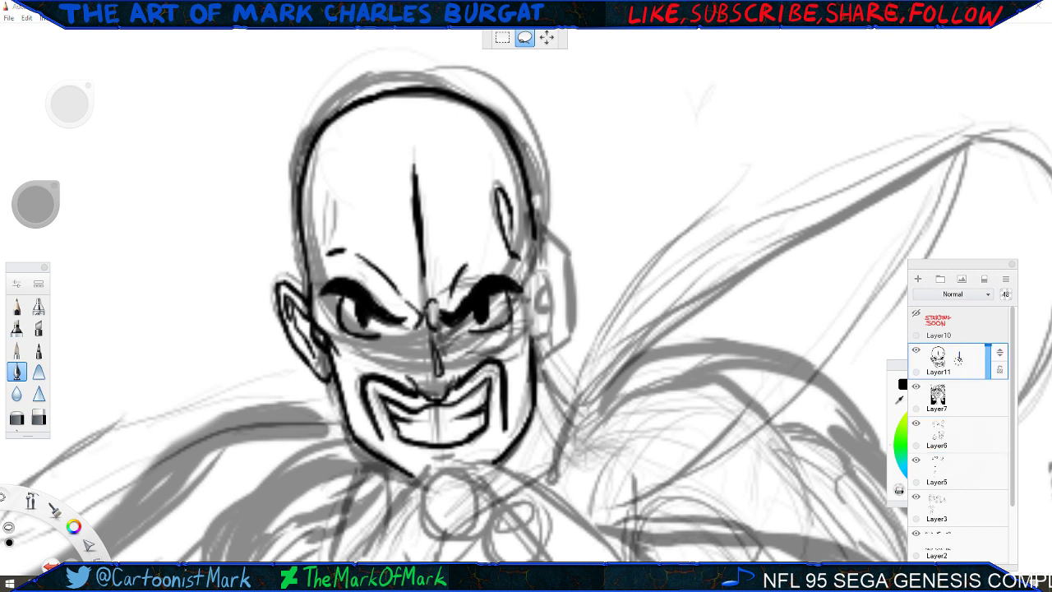
{"action": "key", "text": "ctrl+l"}
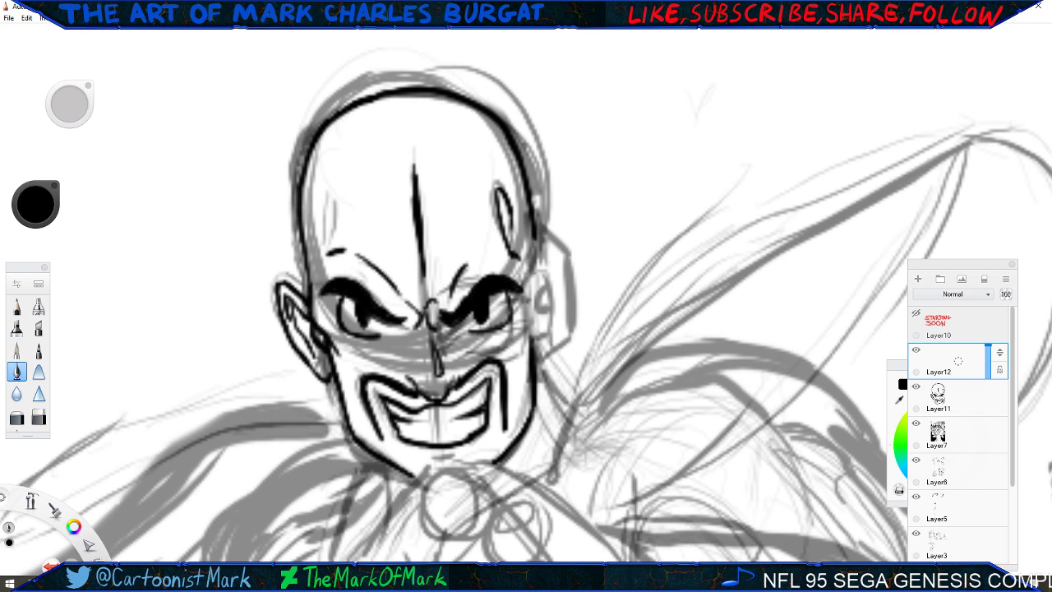
{"action": "mouse_move", "coordinate": [534, 236]}
{"action": "left_mouse_down"}
{"action": "mouse_move", "coordinate": [536, 272]}
{"action": "mouse_move", "coordinate": [543, 224]}
{"action": "mouse_move", "coordinate": [545, 271]}
{"action": "left_mouse_up"}
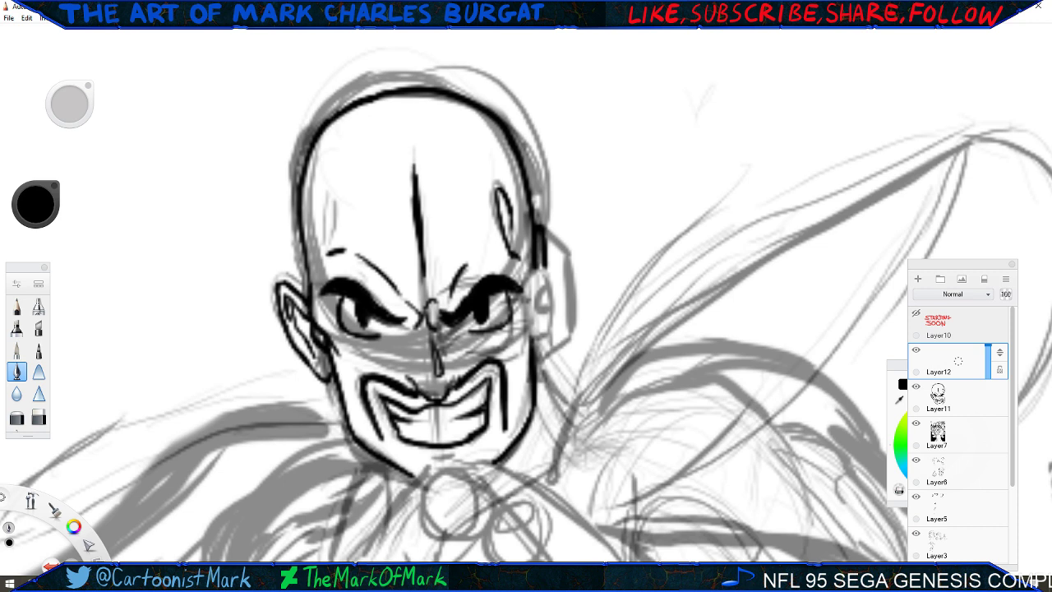
{"action": "mouse_move", "coordinate": [556, 264]}
{"action": "left_mouse_down"}
{"action": "mouse_move", "coordinate": [527, 275]}
{"action": "mouse_move", "coordinate": [540, 270]}
{"action": "mouse_move", "coordinate": [523, 290]}
{"action": "mouse_move", "coordinate": [525, 333]}
{"action": "mouse_move", "coordinate": [524, 286]}
{"action": "mouse_move", "coordinate": [524, 341]}
{"action": "left_mouse_up"}
{"action": "mouse_move", "coordinate": [558, 263]}
{"action": "left_mouse_down"}
{"action": "mouse_move", "coordinate": [560, 324]}
{"action": "mouse_move", "coordinate": [524, 339]}
{"action": "left_mouse_up"}
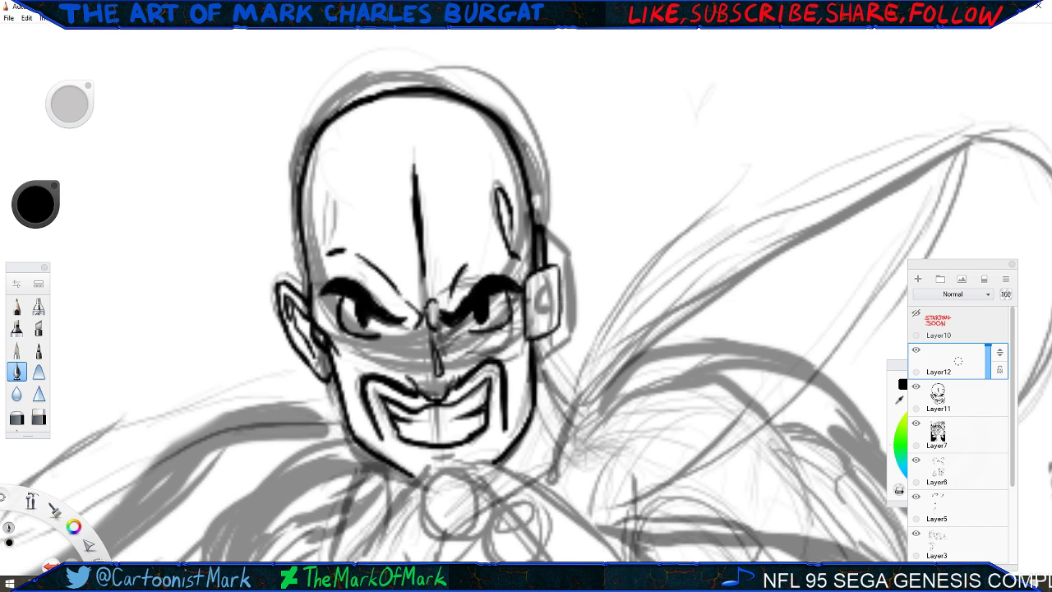
{"action": "mouse_move", "coordinate": [558, 285]}
{"action": "left_mouse_down"}
{"action": "mouse_move", "coordinate": [541, 301]}
{"action": "mouse_move", "coordinate": [549, 306]}
{"action": "mouse_move", "coordinate": [559, 288]}
{"action": "mouse_move", "coordinate": [544, 301]}
{"action": "mouse_move", "coordinate": [542, 285]}
{"action": "mouse_move", "coordinate": [536, 303]}
{"action": "mouse_move", "coordinate": [561, 304]}
{"action": "left_mouse_up"}
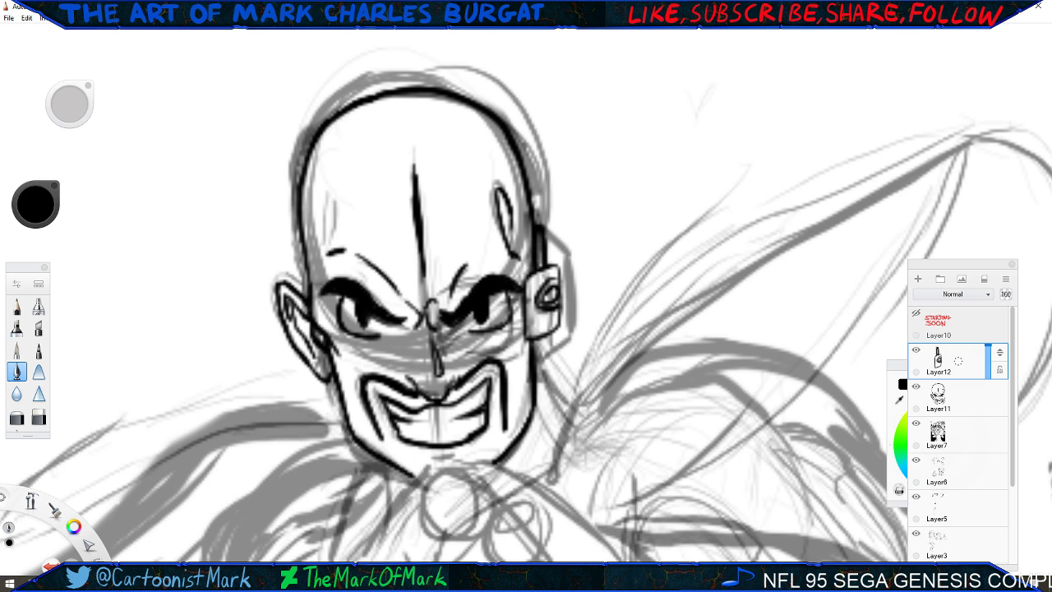
Ink the scouter's angular outer casing from the upper bar around to below the rectangular panel.
{"action": "mouse_move", "coordinate": [546, 338]}
{"action": "left_mouse_down"}
{"action": "mouse_move", "coordinate": [539, 362]}
{"action": "mouse_move", "coordinate": [535, 351]}
{"action": "left_mouse_up"}
{"action": "left_click_drag", "start_coordinate": [546, 227], "coordinate": [570, 258]}
{"action": "left_click_drag", "start_coordinate": [547, 355], "coordinate": [570, 327]}
{"action": "mouse_move", "coordinate": [568, 256]}
{"action": "left_mouse_down"}
{"action": "mouse_move", "coordinate": [570, 325]}
{"action": "mouse_move", "coordinate": [573, 272]}
{"action": "left_mouse_up"}
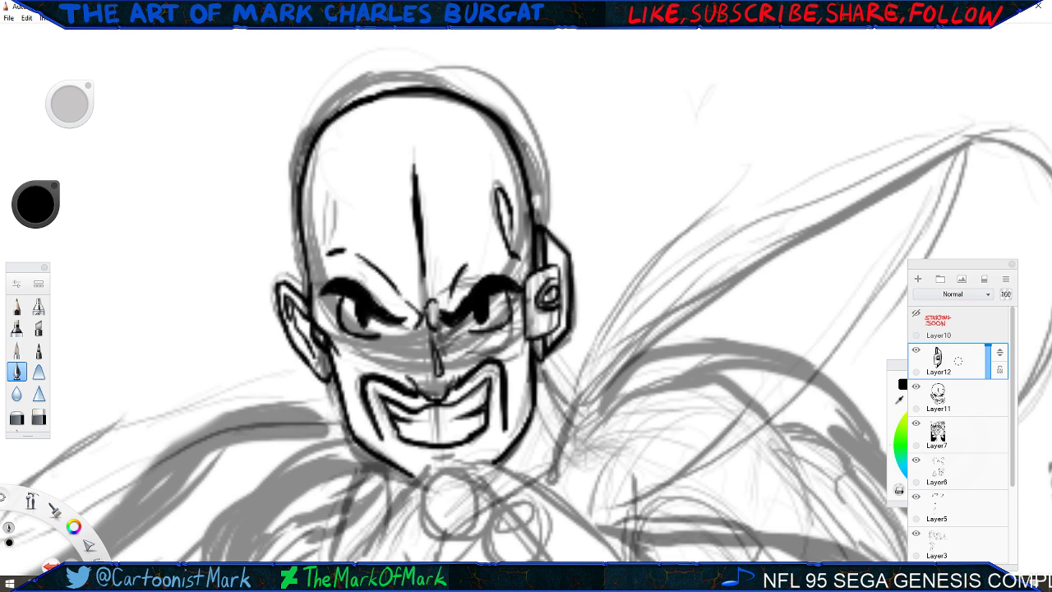
Ink short crease lines below the mouth, along the left cheek and under both eyes.
{"action": "mouse_move", "coordinate": [404, 448]}
{"action": "left_mouse_down"}
{"action": "mouse_move", "coordinate": [461, 457]}
{"action": "mouse_move", "coordinate": [452, 460]}
{"action": "left_mouse_up"}
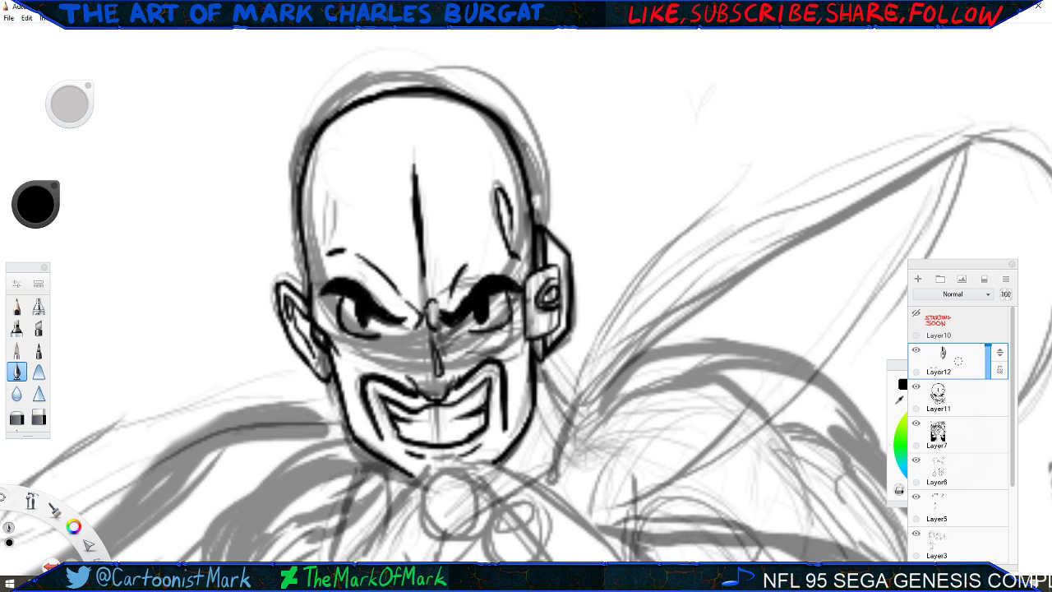
{"action": "left_click_drag", "start_coordinate": [361, 388], "coordinate": [352, 414]}
{"action": "left_click_drag", "start_coordinate": [376, 352], "coordinate": [353, 359]}
{"action": "mouse_move", "coordinate": [505, 336]}
{"action": "left_mouse_down"}
{"action": "mouse_move", "coordinate": [487, 344]}
{"action": "mouse_move", "coordinate": [503, 364]}
{"action": "left_mouse_up"}
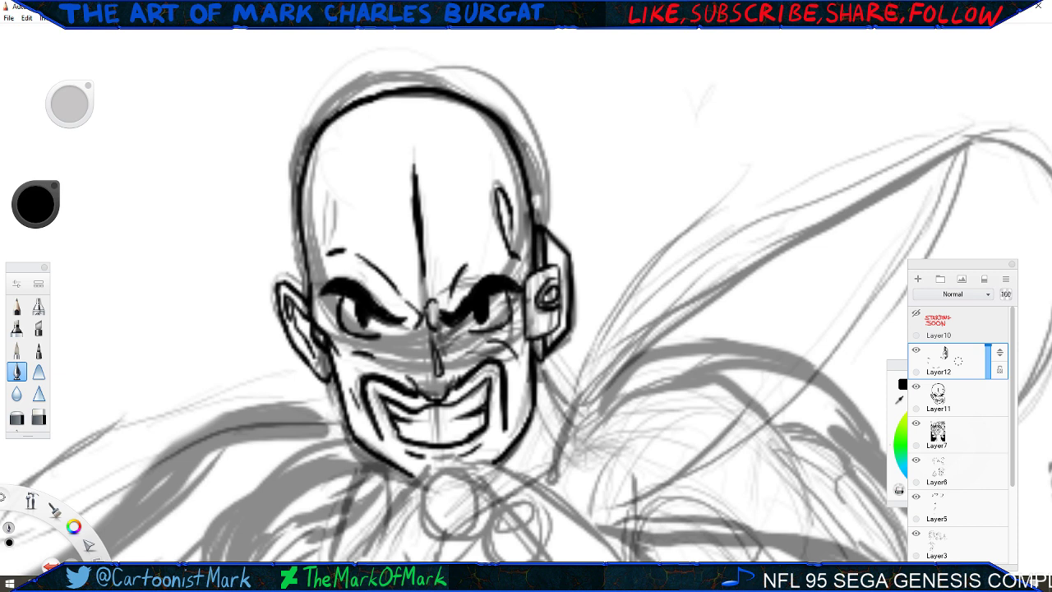
Redraw the crease under the right eye as a curved stroke, and undo the trial stroke on the left forehead.
{"action": "key", "text": "ctrl+z"}
{"action": "key", "text": "ctrl+z"}
{"action": "left_click_drag", "start_coordinate": [496, 329], "coordinate": [516, 355]}
{"action": "key", "text": "ctrl+z"}
{"action": "left_click_drag", "start_coordinate": [494, 332], "coordinate": [516, 357]}
{"action": "left_click_drag", "start_coordinate": [334, 185], "coordinate": [323, 242]}
{"action": "key", "text": "ctrl+z"}
{"action": "key", "text": "ctrl+z"}
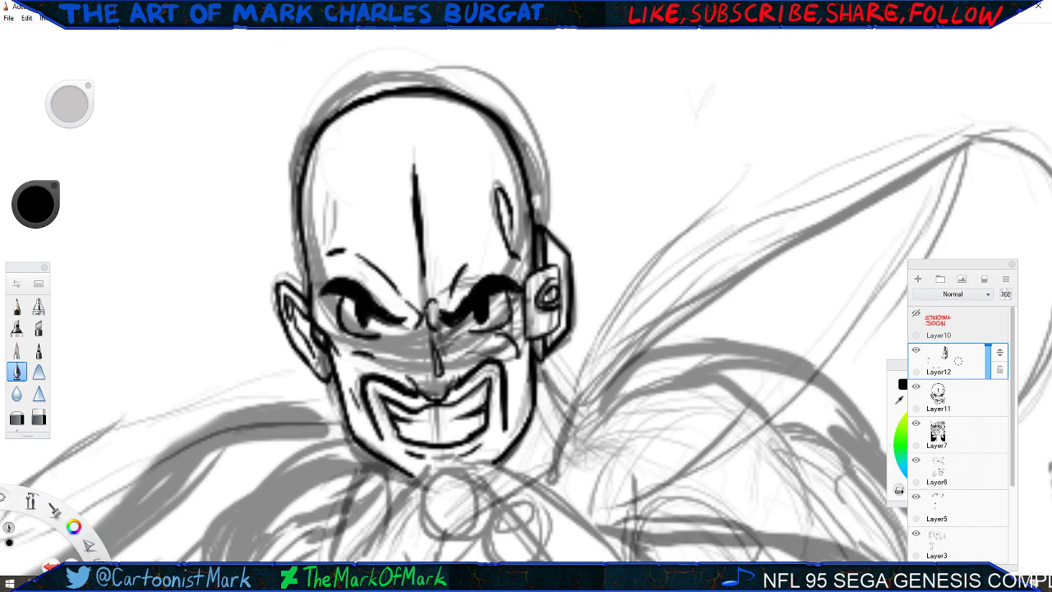
Ink the right side of Nappa's neck, its inner muscle line and the adjoining base of the armor's shoulder guard.
{"action": "scroll", "coordinate": [401, 307], "scroll_direction": "down", "scroll_amount": 5}
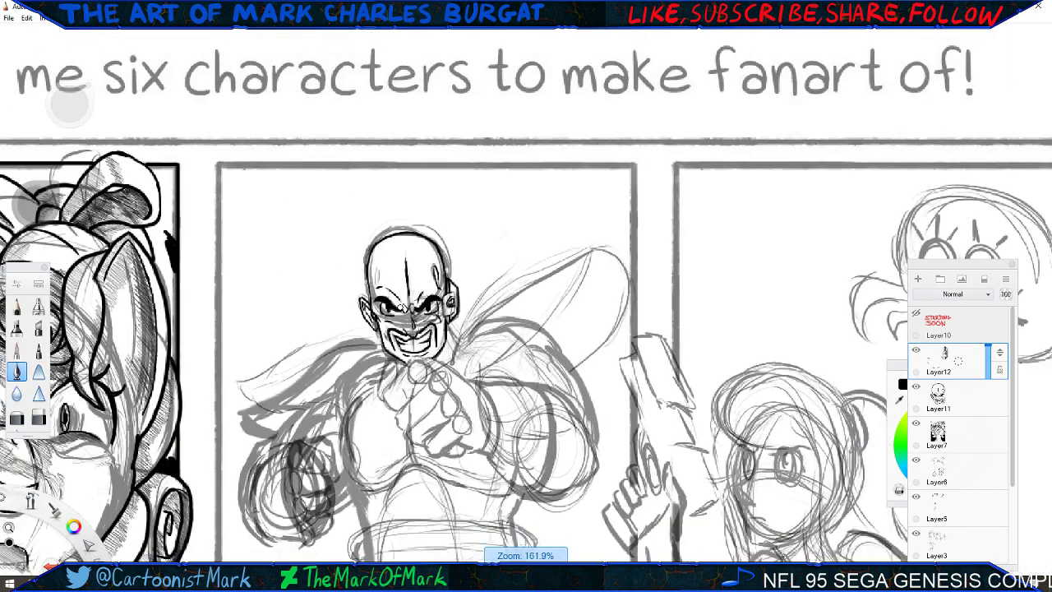
{"action": "scroll", "coordinate": [366, 373], "scroll_direction": "down", "scroll_amount": 3}
{"action": "scroll", "coordinate": [367, 373], "scroll_direction": "up", "scroll_amount": 5}
{"action": "scroll", "coordinate": [400, 306], "scroll_direction": "up", "scroll_amount": 4}
{"action": "scroll", "coordinate": [401, 307], "scroll_direction": "down", "scroll_amount": 1}
{"action": "key", "text": "space"}
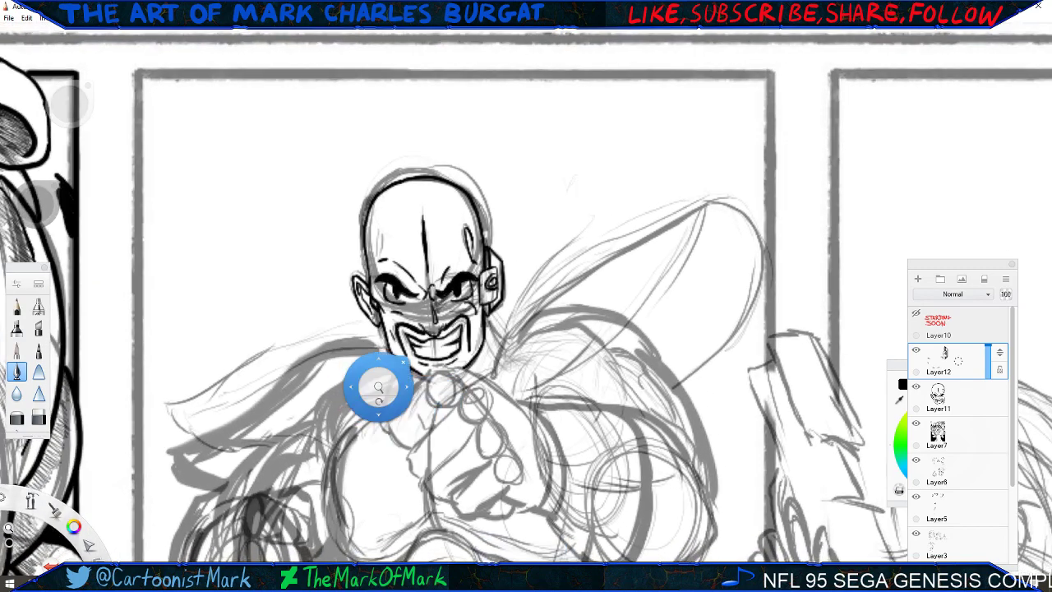
{"action": "left_click_drag", "start_coordinate": [397, 443], "coordinate": [425, 430]}
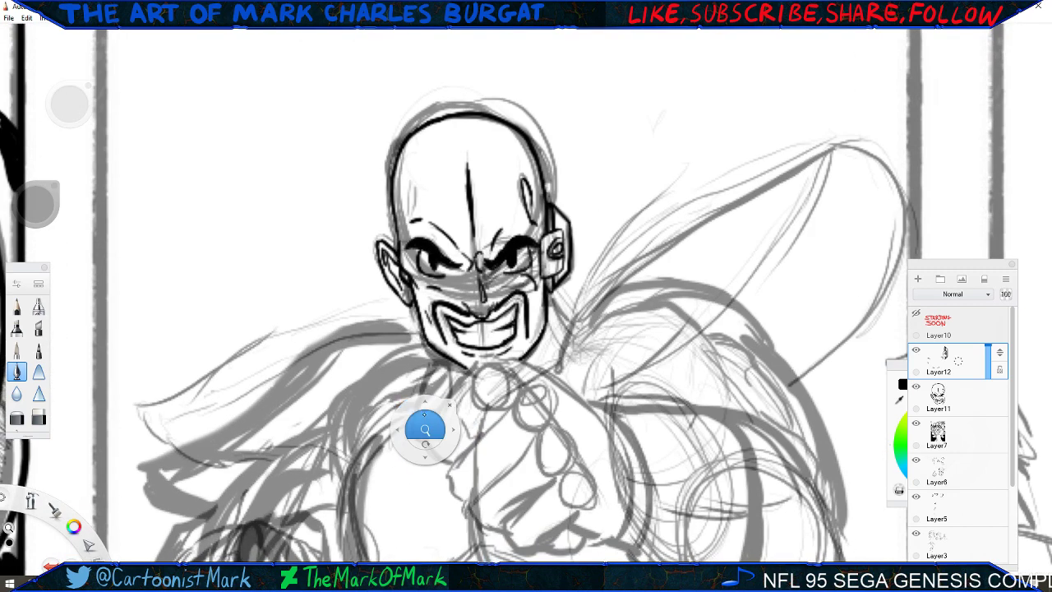
{"action": "left_click", "coordinate": [449, 395]}
{"action": "left_click_drag", "start_coordinate": [548, 296], "coordinate": [567, 327]}
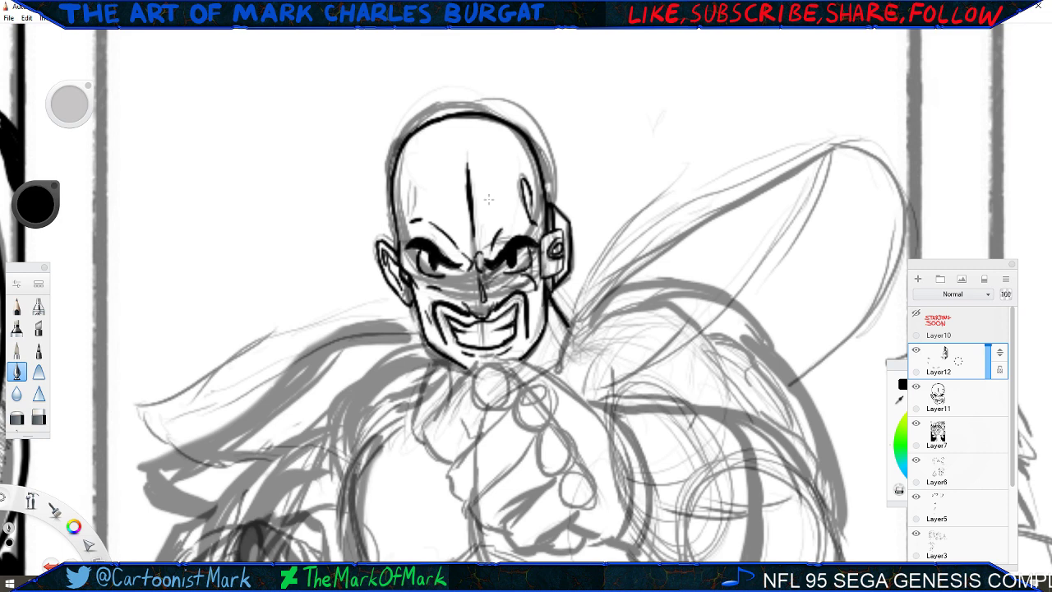
{"action": "left_click_drag", "start_coordinate": [546, 332], "coordinate": [540, 367]}
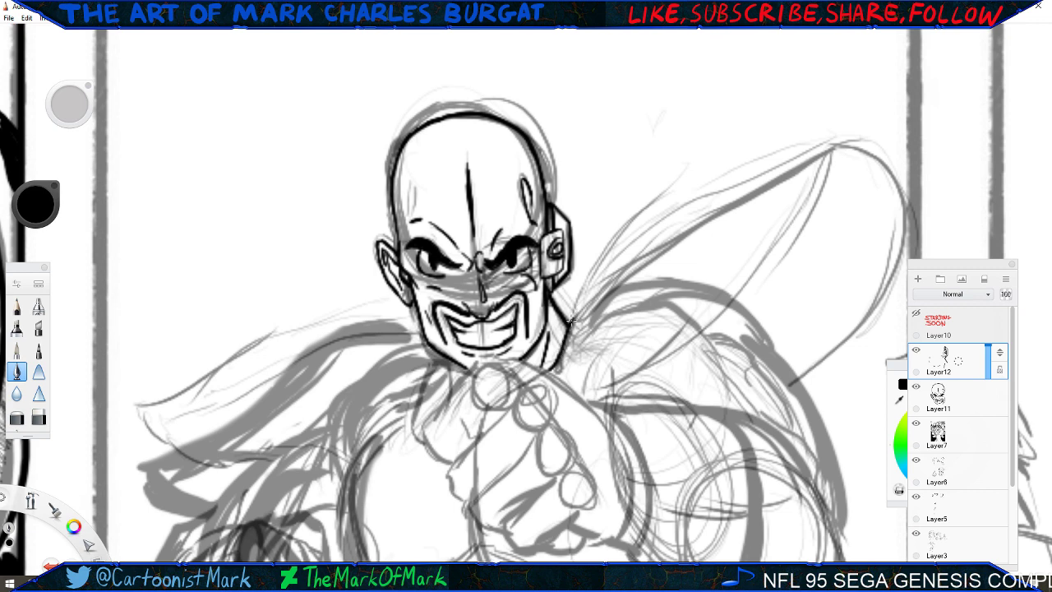
{"action": "left_click_drag", "start_coordinate": [584, 307], "coordinate": [562, 375]}
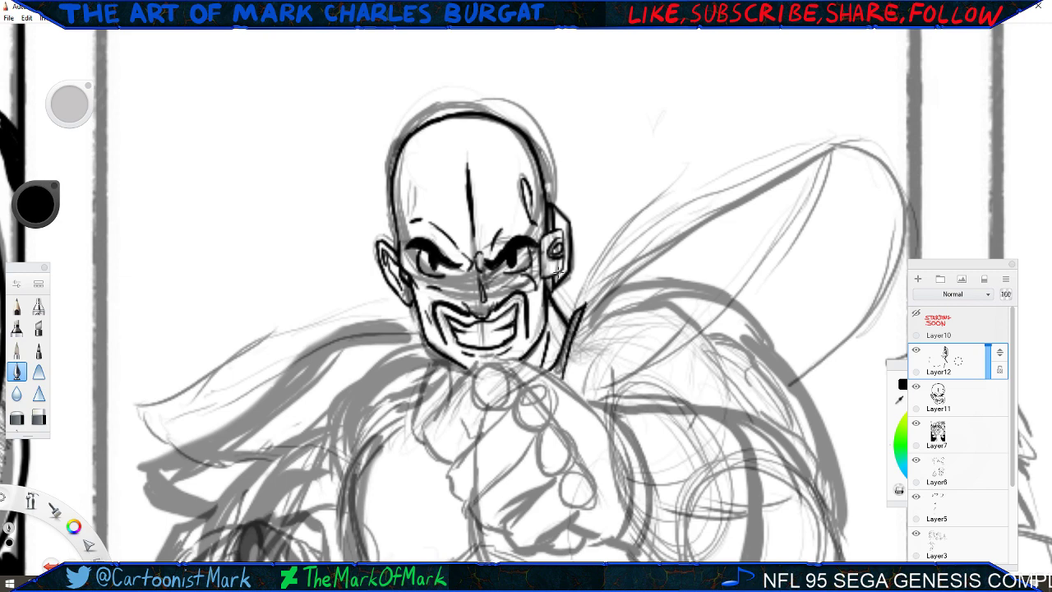
Rotate the canvas and ink the long upper edge of the right shoulder guard from the neck to its tip.
{"action": "key", "text": "space"}
{"action": "left_click_drag", "start_coordinate": [491, 321], "coordinate": [482, 308]}
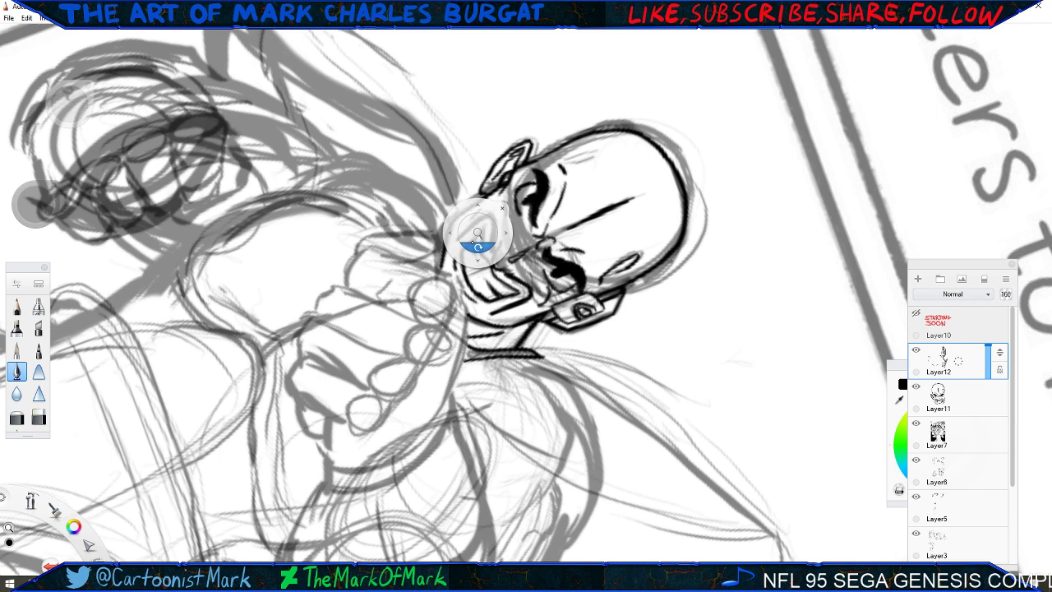
{"action": "key", "text": "space"}
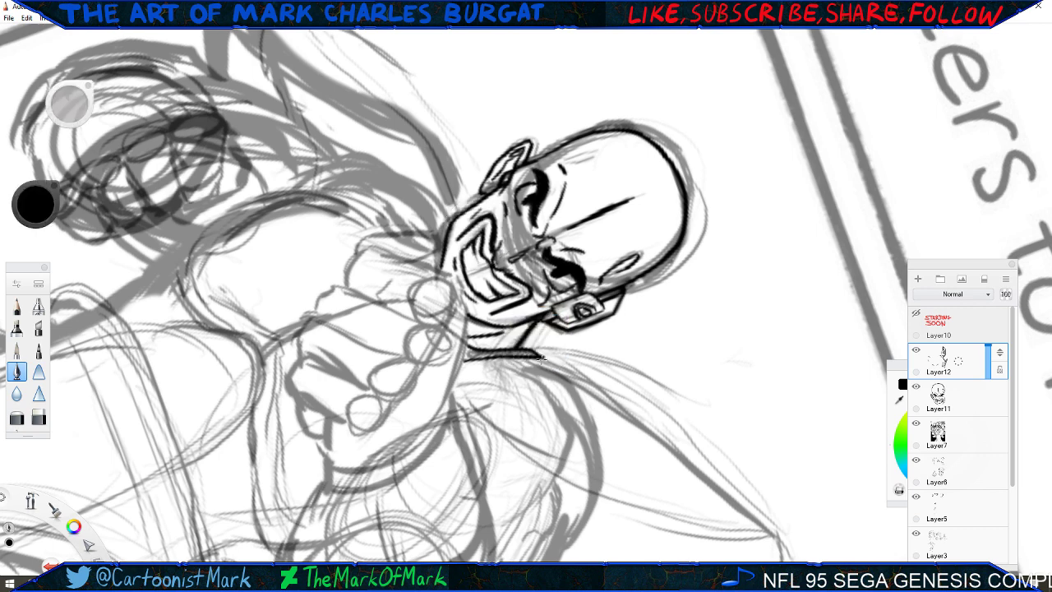
{"action": "mouse_move", "coordinate": [543, 359]}
{"action": "left_mouse_down"}
{"action": "mouse_move", "coordinate": [593, 385]}
{"action": "mouse_move", "coordinate": [541, 358]}
{"action": "left_mouse_up"}
{"action": "mouse_move", "coordinate": [590, 384]}
{"action": "left_mouse_down"}
{"action": "mouse_move", "coordinate": [704, 464]}
{"action": "mouse_move", "coordinate": [702, 475]}
{"action": "mouse_move", "coordinate": [695, 467]}
{"action": "mouse_move", "coordinate": [784, 552]}
{"action": "left_mouse_up"}
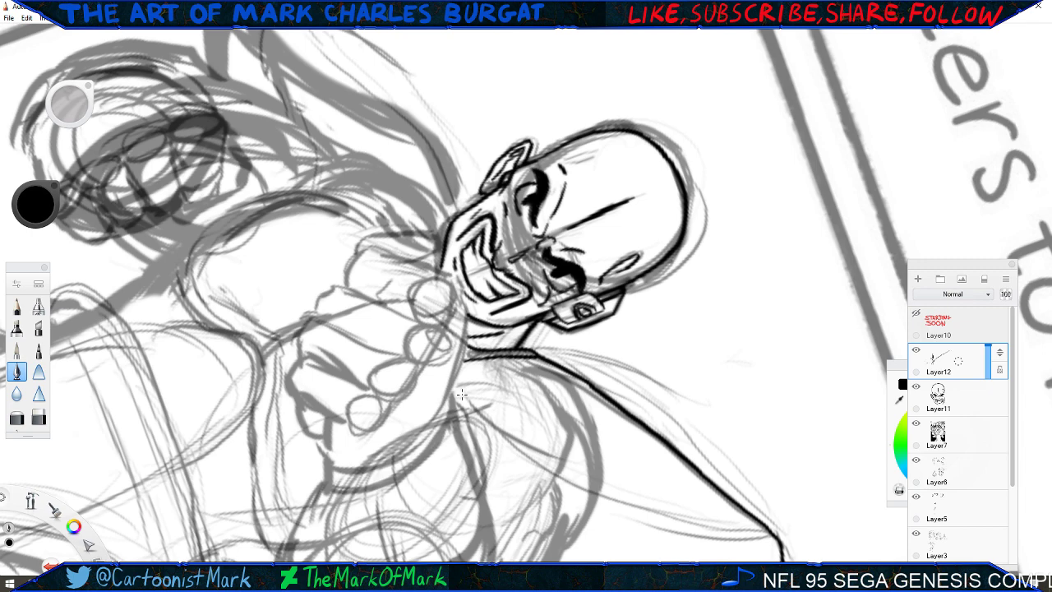
Turn the canvas back towards upright and ink the shoulder guard's rounded tip and curved right side.
{"action": "key", "text": "space"}
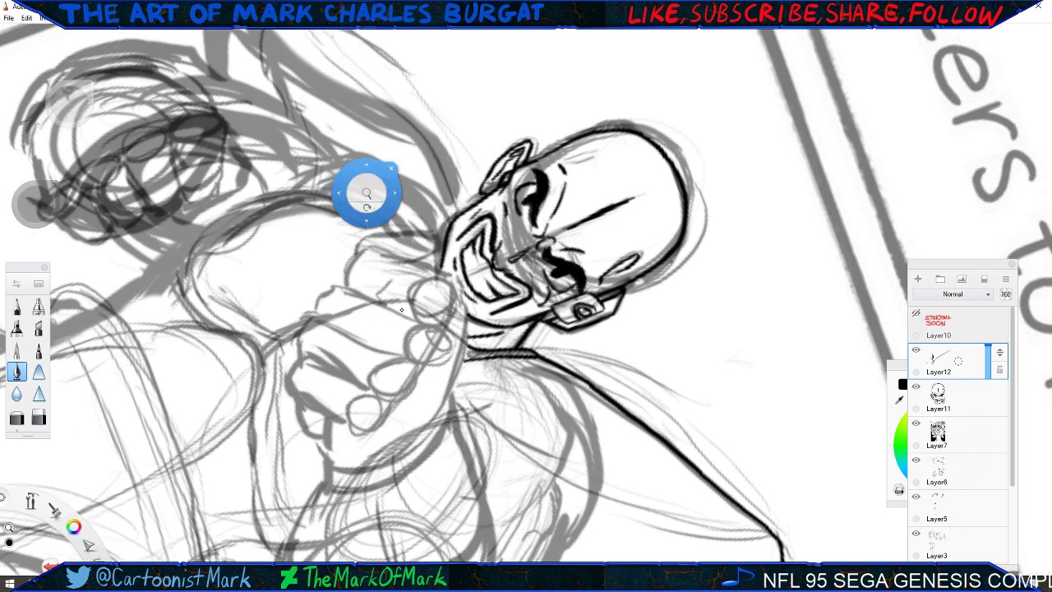
{"action": "left_click_drag", "start_coordinate": [389, 305], "coordinate": [550, 510]}
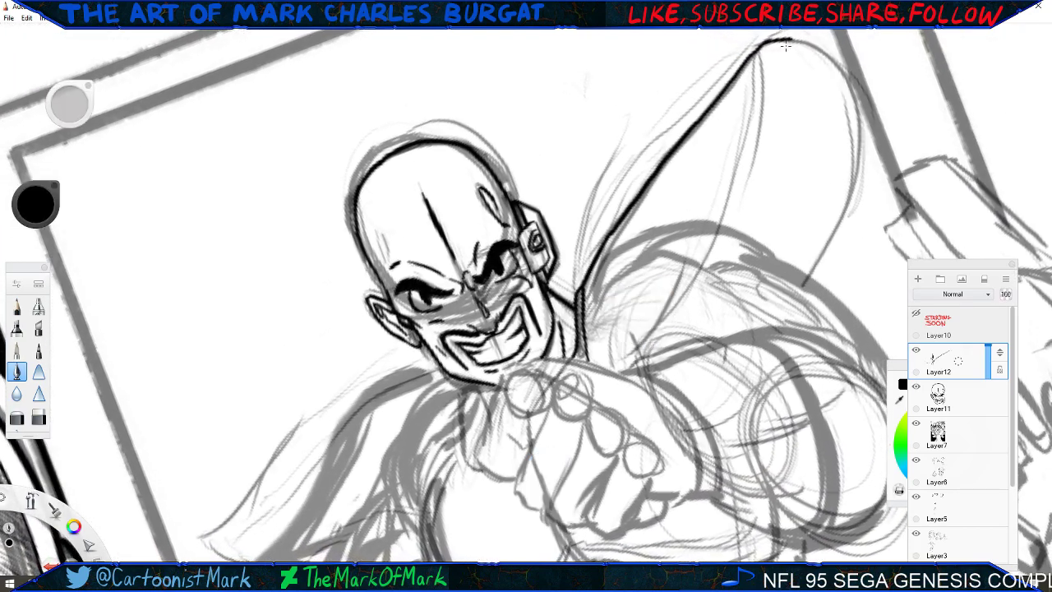
{"action": "mouse_move", "coordinate": [788, 38]}
{"action": "left_mouse_down"}
{"action": "mouse_move", "coordinate": [809, 54]}
{"action": "mouse_move", "coordinate": [833, 120]}
{"action": "mouse_move", "coordinate": [838, 181]}
{"action": "mouse_move", "coordinate": [811, 279]}
{"action": "left_mouse_up"}
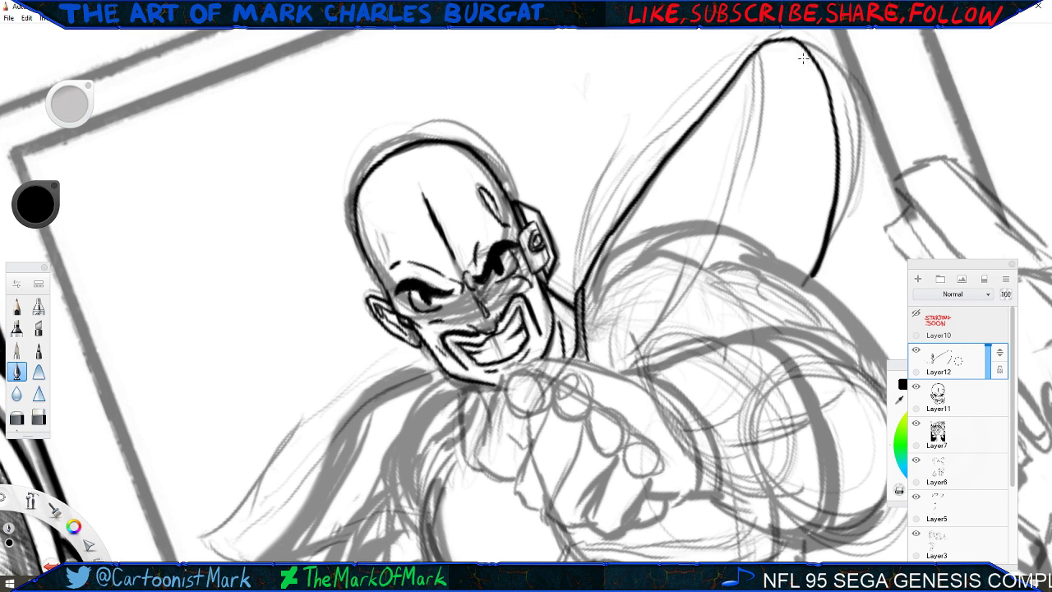
Ink the shoulder guard's inner edge from the tip down towards the chest, redrawing its long lower stretch.
{"action": "mouse_move", "coordinate": [806, 50]}
{"action": "left_mouse_down"}
{"action": "mouse_move", "coordinate": [757, 74]}
{"action": "mouse_move", "coordinate": [762, 63]}
{"action": "mouse_move", "coordinate": [764, 97]}
{"action": "mouse_move", "coordinate": [768, 79]}
{"action": "mouse_move", "coordinate": [716, 246]}
{"action": "mouse_move", "coordinate": [646, 359]}
{"action": "left_mouse_up"}
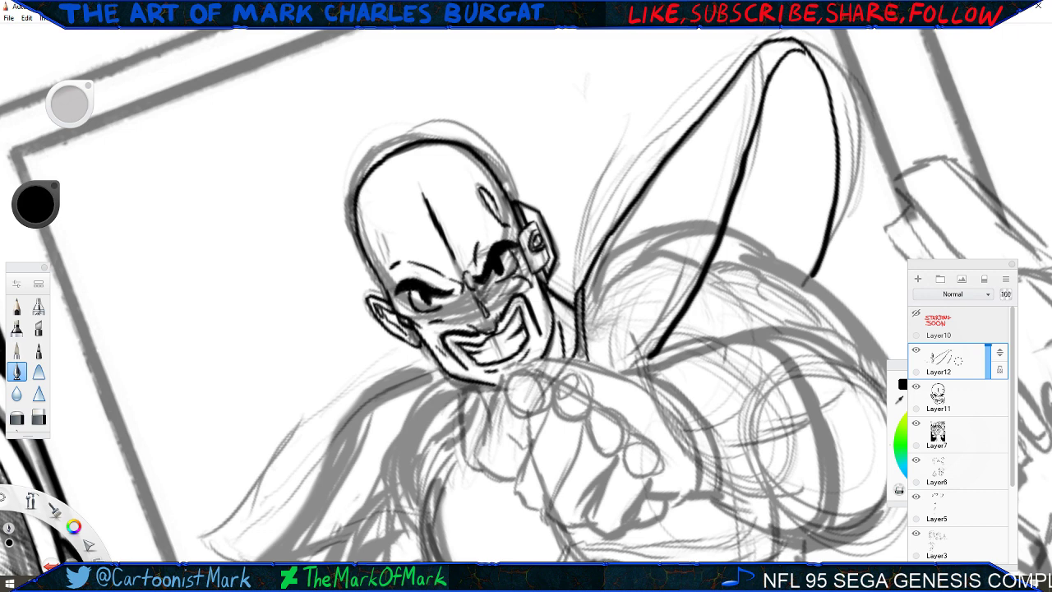
{"action": "key", "text": "ctrl+z"}
{"action": "left_click_drag", "start_coordinate": [768, 78], "coordinate": [715, 243]}
{"action": "key", "text": "ctrl+z"}
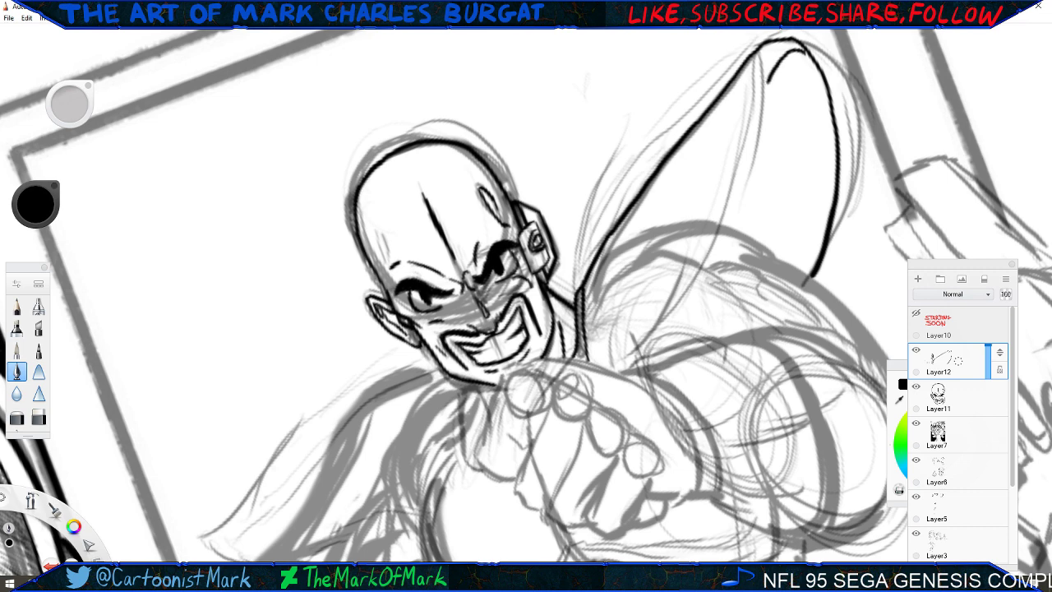
{"action": "key", "text": "s"}
{"action": "mouse_move", "coordinate": [767, 80]}
{"action": "left_mouse_down"}
{"action": "mouse_move", "coordinate": [708, 260]}
{"action": "mouse_move", "coordinate": [640, 355]}
{"action": "left_mouse_up"}
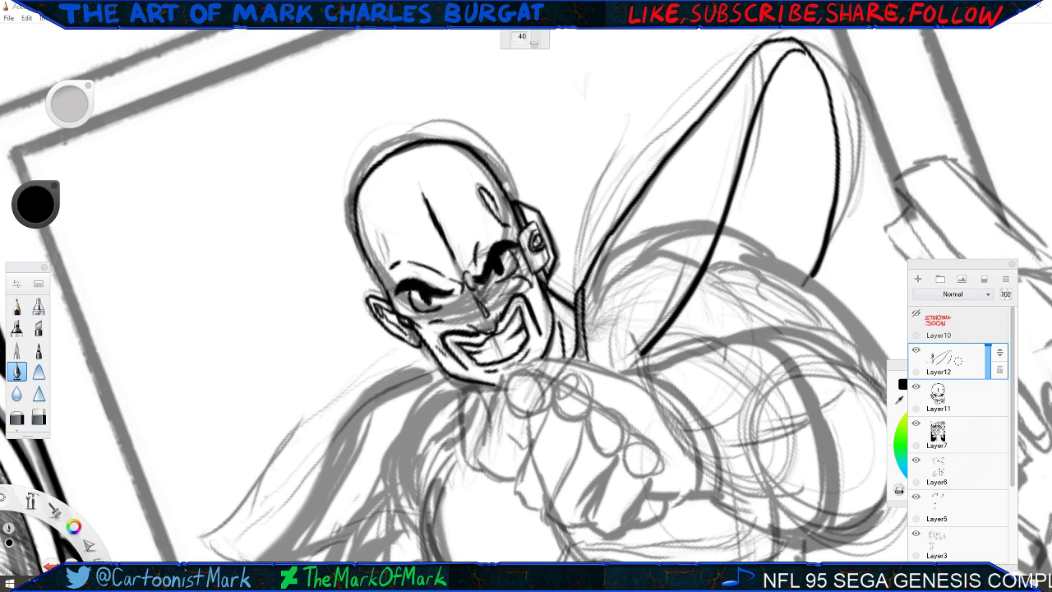
Ink a second, outer contour along the shoulder guard's right side, trim the overlap at its tip and return to the inking pen.
{"action": "mouse_move", "coordinate": [794, 37]}
{"action": "left_mouse_down"}
{"action": "mouse_move", "coordinate": [844, 97]}
{"action": "mouse_move", "coordinate": [853, 177]}
{"action": "mouse_move", "coordinate": [838, 269]}
{"action": "left_mouse_up"}
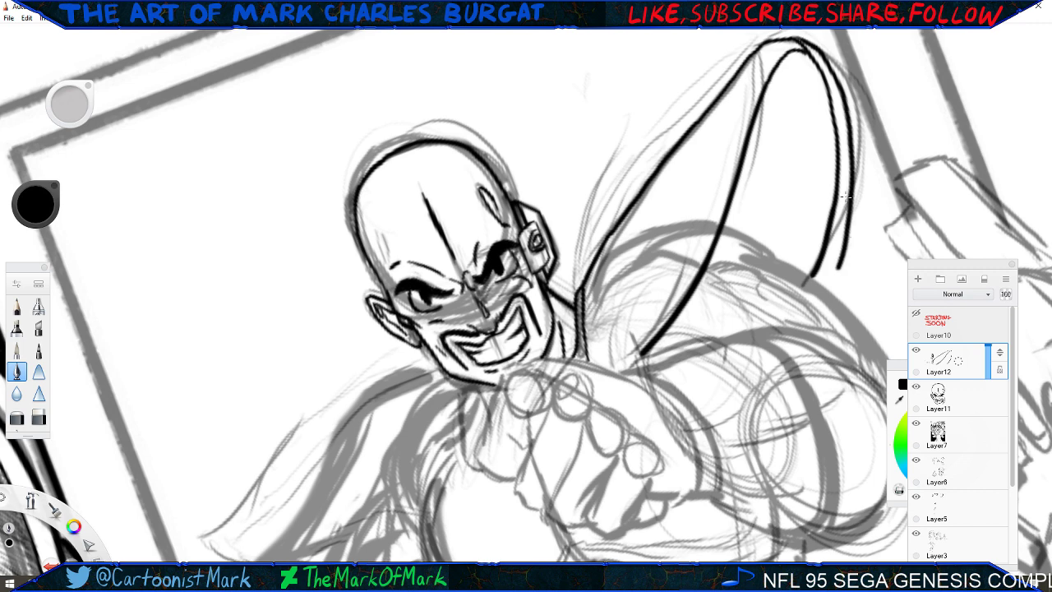
{"action": "left_click_drag", "start_coordinate": [849, 206], "coordinate": [825, 289]}
{"action": "left_click", "coordinate": [38, 417]}
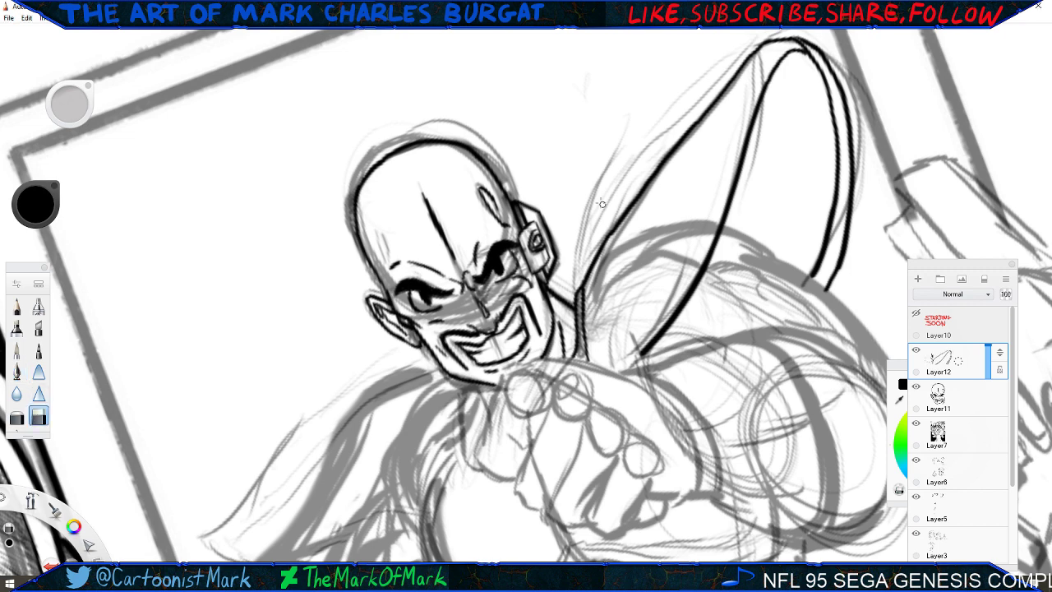
{"action": "mouse_move", "coordinate": [799, 43]}
{"action": "left_mouse_down"}
{"action": "mouse_move", "coordinate": [807, 48]}
{"action": "mouse_move", "coordinate": [793, 42]}
{"action": "left_mouse_up"}
{"action": "left_click", "coordinate": [16, 372]}
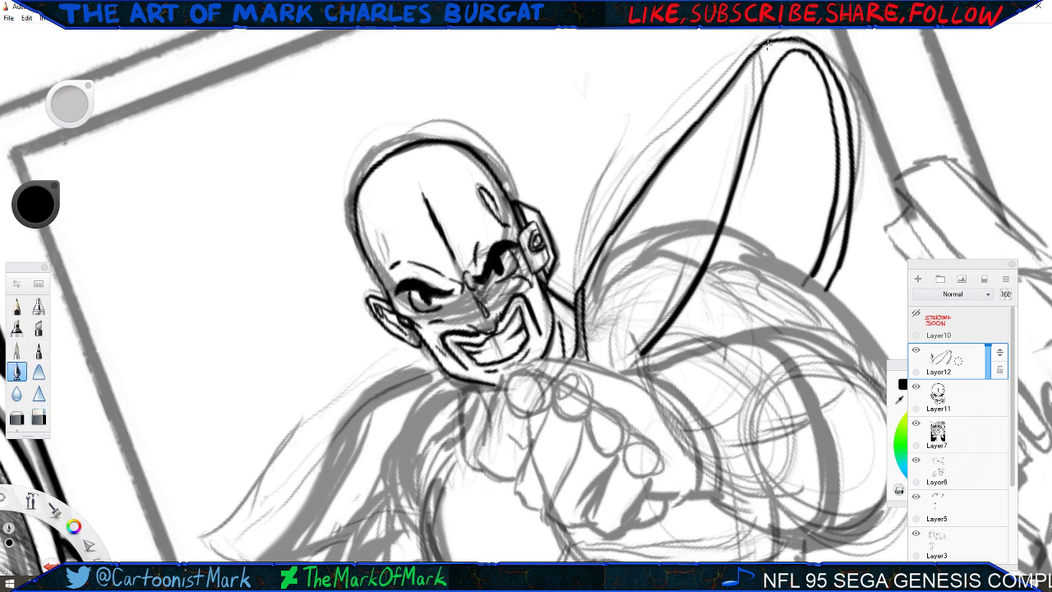
Ink a second inner contour on the right shoulder guard from its tip down to the chest, redoing the first short stroke.
{"action": "left_click_drag", "start_coordinate": [767, 43], "coordinate": [718, 176]}
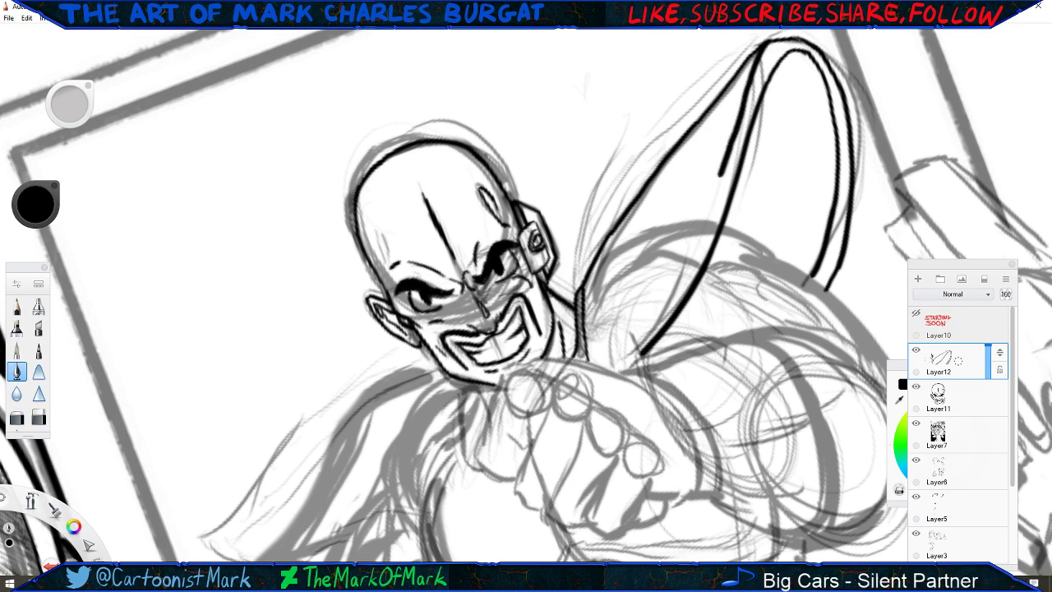
{"action": "key", "text": "ctrl+z"}
{"action": "mouse_move", "coordinate": [766, 45]}
{"action": "left_mouse_down"}
{"action": "mouse_move", "coordinate": [679, 275]}
{"action": "mouse_move", "coordinate": [605, 370]}
{"action": "left_mouse_up"}
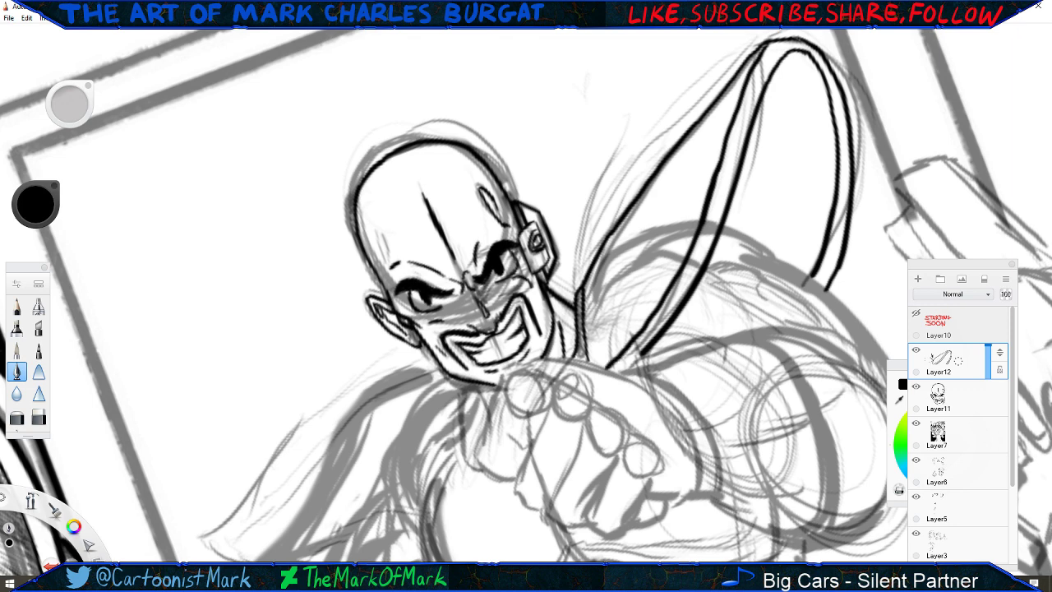
Turn the canvas upright and ink the bulging outer edge of the shoulder inside and just below the right shoulder guard.
{"action": "key", "text": "space"}
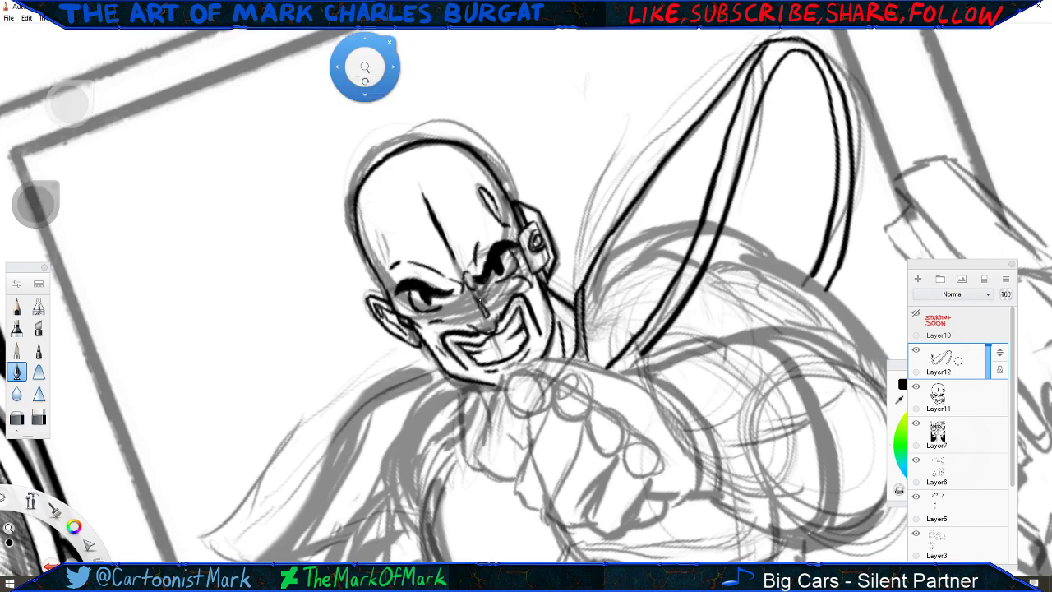
{"action": "left_click_drag", "start_coordinate": [406, 360], "coordinate": [361, 296]}
{"action": "mouse_move", "coordinate": [418, 239]}
{"action": "left_mouse_down"}
{"action": "mouse_move", "coordinate": [399, 291]}
{"action": "mouse_move", "coordinate": [415, 238]}
{"action": "left_mouse_up"}
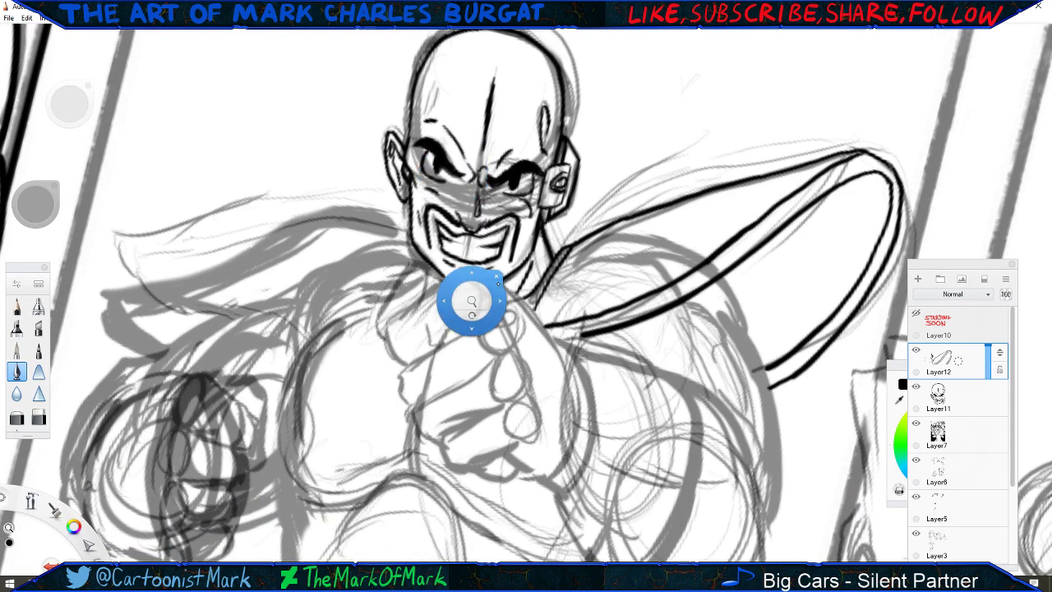
{"action": "left_click", "coordinate": [469, 254], "text": "alt"}
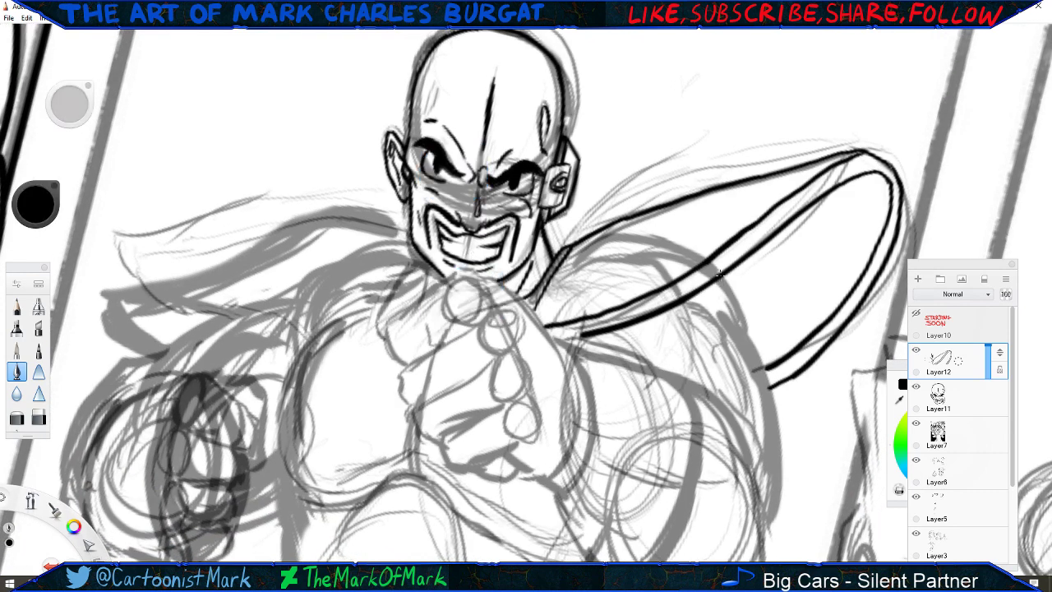
{"action": "left_click_drag", "start_coordinate": [720, 275], "coordinate": [749, 342]}
{"action": "left_click_drag", "start_coordinate": [735, 294], "coordinate": [747, 317]}
{"action": "left_click_drag", "start_coordinate": [721, 276], "coordinate": [769, 393]}
{"action": "left_click_drag", "start_coordinate": [747, 335], "coordinate": [772, 406]}
{"action": "mouse_move", "coordinate": [753, 355]}
{"action": "left_mouse_down"}
{"action": "mouse_move", "coordinate": [777, 429]}
{"action": "mouse_move", "coordinate": [773, 410]}
{"action": "left_mouse_up"}
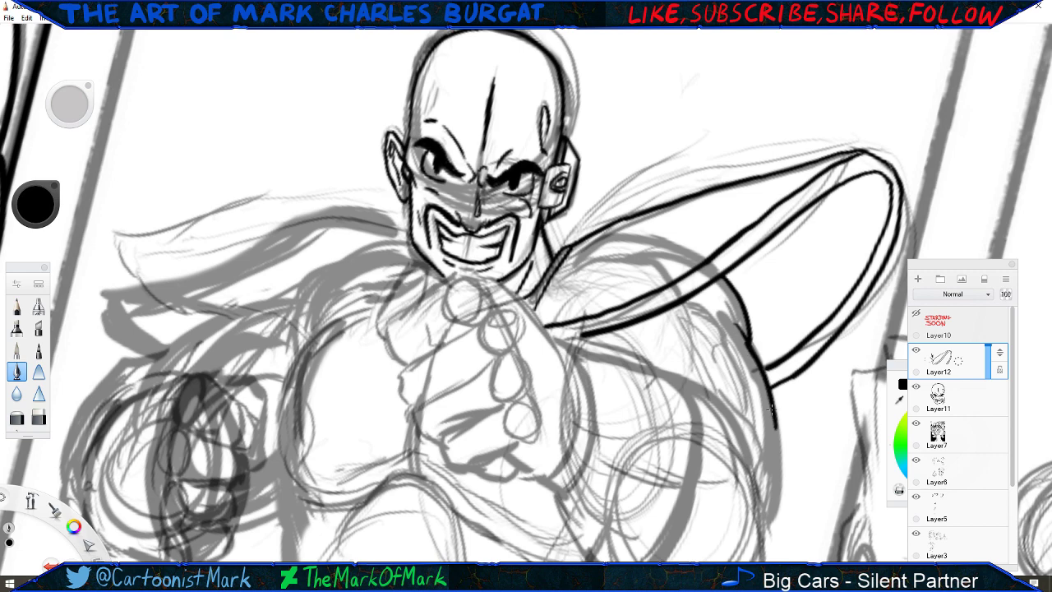
Zoom out and continue the outer contour of the raised arm from below the shoulder guard down to the elbow.
{"action": "key", "text": "space"}
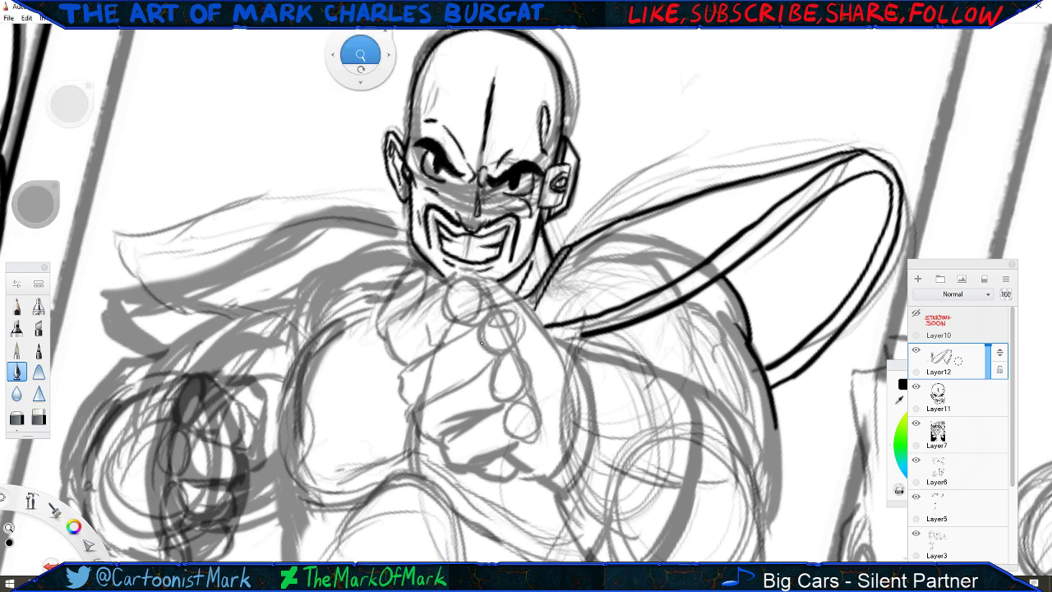
{"action": "left_click_drag", "start_coordinate": [469, 309], "coordinate": [406, 366]}
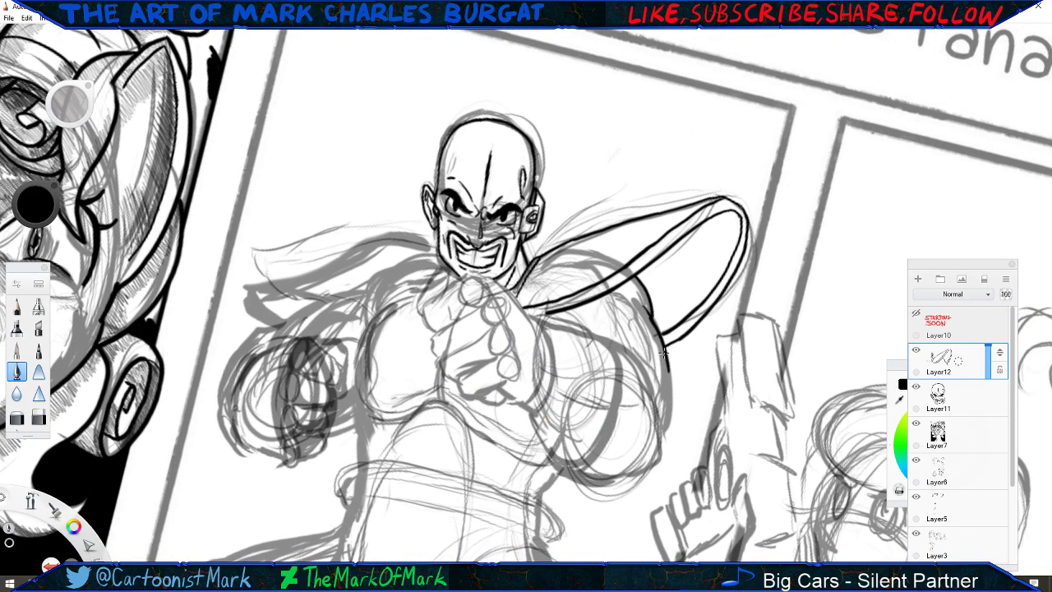
{"action": "key", "text": "e"}
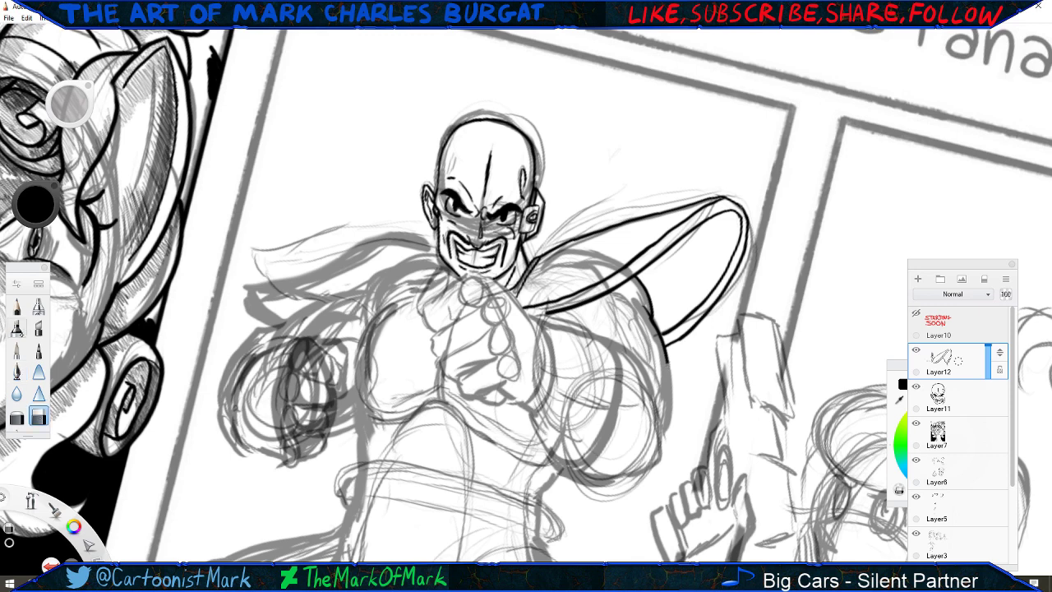
{"action": "left_click", "coordinate": [17, 371]}
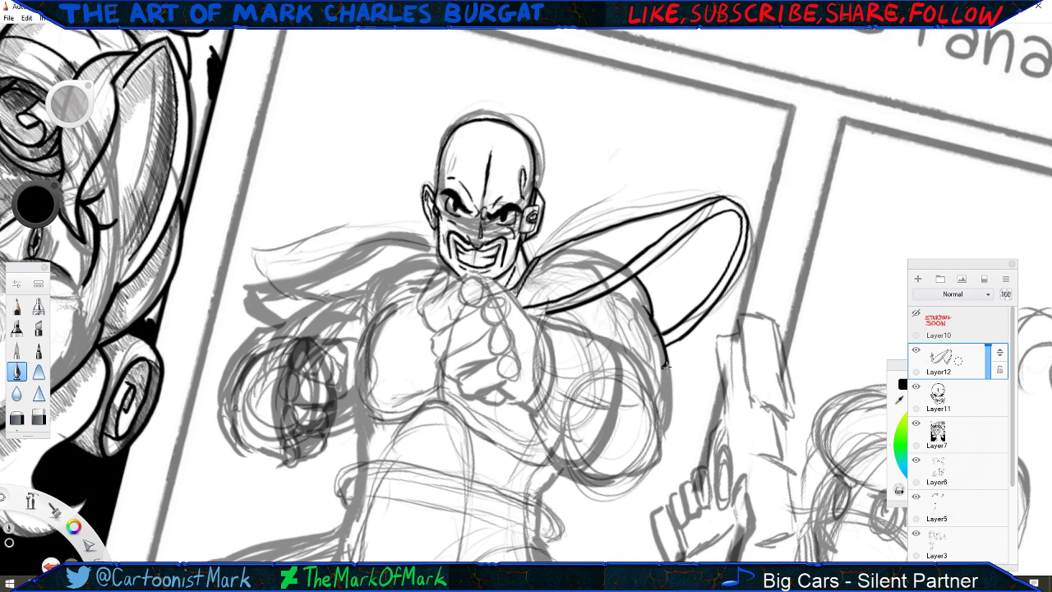
{"action": "left_click_drag", "start_coordinate": [666, 363], "coordinate": [663, 446]}
Ink the raised forearm's upper bulge, its underside and the curved glove edge across it.
{"action": "left_click_drag", "start_coordinate": [620, 346], "coordinate": [637, 361]}
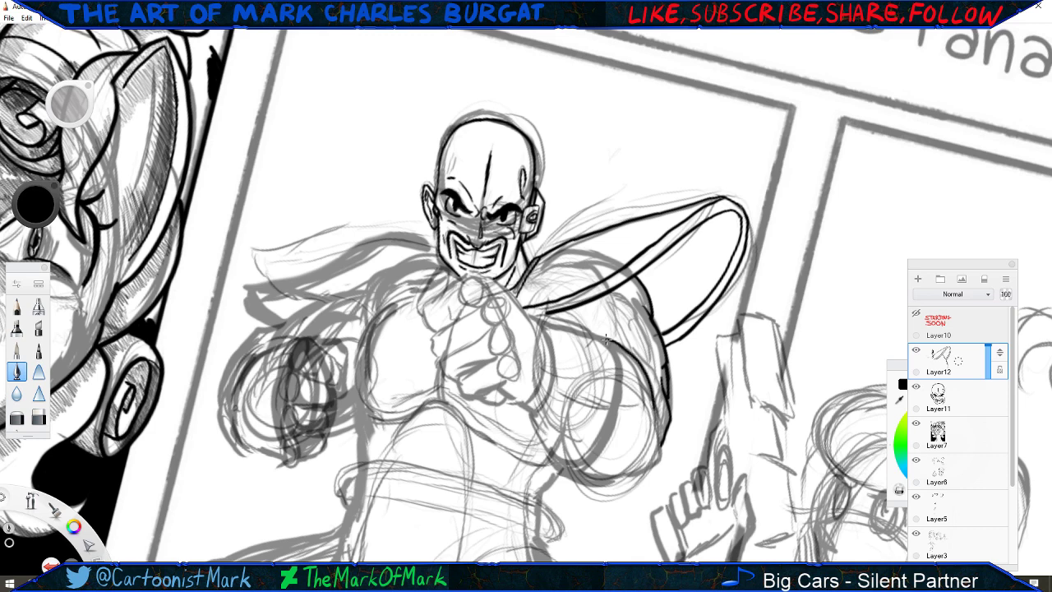
{"action": "mouse_move", "coordinate": [608, 340]}
{"action": "left_mouse_down"}
{"action": "mouse_move", "coordinate": [646, 374]}
{"action": "mouse_move", "coordinate": [627, 408]}
{"action": "mouse_move", "coordinate": [645, 475]}
{"action": "left_mouse_up"}
{"action": "mouse_move", "coordinate": [533, 411]}
{"action": "left_mouse_down"}
{"action": "mouse_move", "coordinate": [554, 460]}
{"action": "mouse_move", "coordinate": [575, 475]}
{"action": "left_mouse_up"}
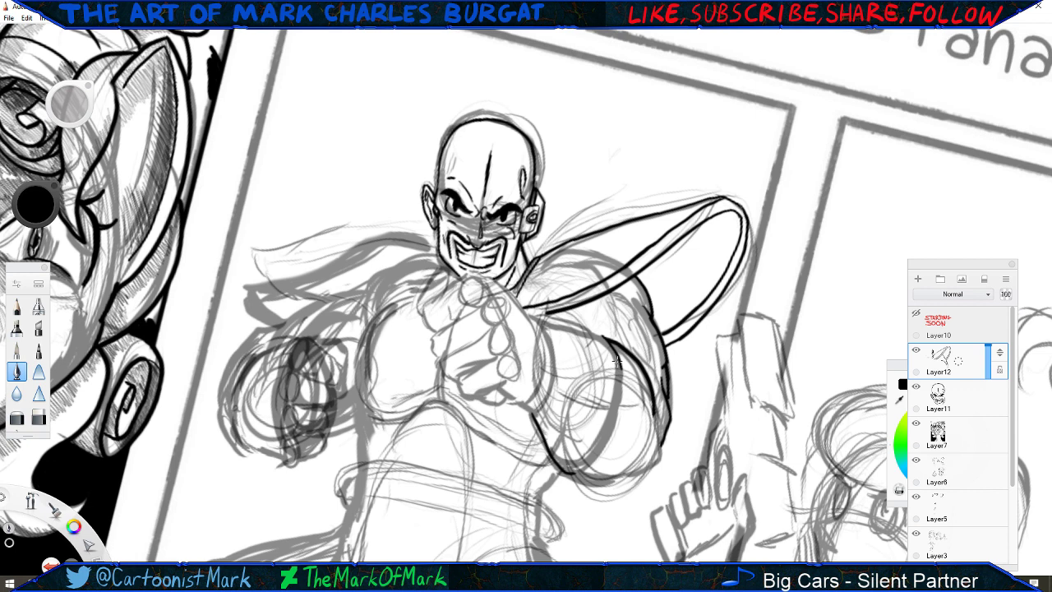
{"action": "mouse_move", "coordinate": [620, 368]}
{"action": "left_mouse_down"}
{"action": "mouse_move", "coordinate": [613, 436]}
{"action": "mouse_move", "coordinate": [589, 470]}
{"action": "mouse_move", "coordinate": [570, 475]}
{"action": "left_mouse_up"}
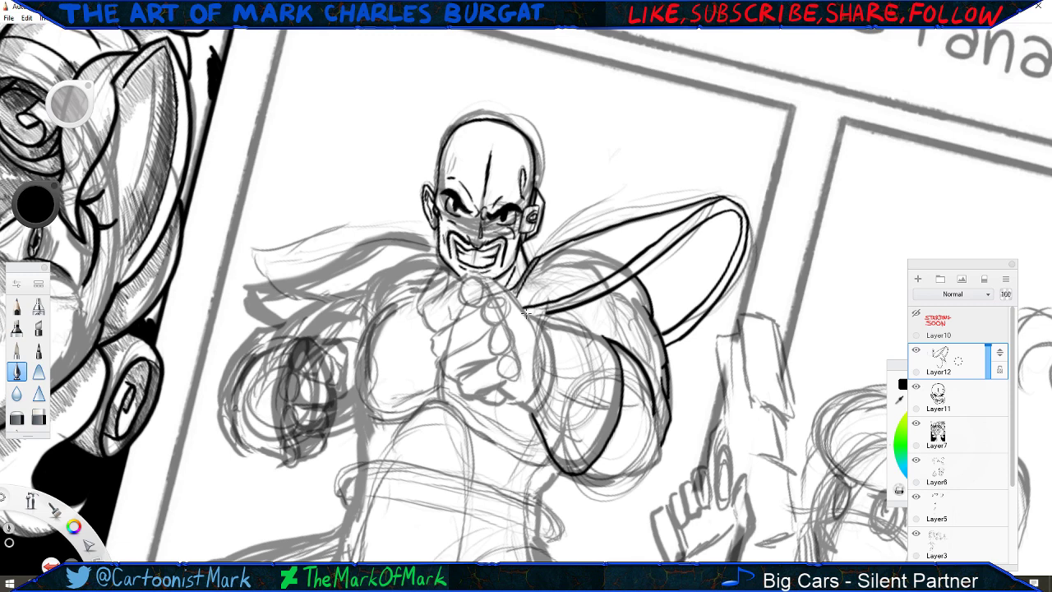
Ink two parallel curved lines for the glove's wristband beside the clenched fist.
{"action": "mouse_move", "coordinate": [531, 318]}
{"action": "left_mouse_down"}
{"action": "mouse_move", "coordinate": [544, 377]}
{"action": "mouse_move", "coordinate": [512, 404]}
{"action": "left_mouse_up"}
{"action": "mouse_move", "coordinate": [525, 313]}
{"action": "left_mouse_down"}
{"action": "mouse_move", "coordinate": [549, 331]}
{"action": "mouse_move", "coordinate": [554, 364]}
{"action": "mouse_move", "coordinate": [535, 413]}
{"action": "mouse_move", "coordinate": [516, 420]}
{"action": "mouse_move", "coordinate": [508, 405]}
{"action": "left_mouse_up"}
{"action": "key", "text": "e"}
{"action": "key", "text": "e"}
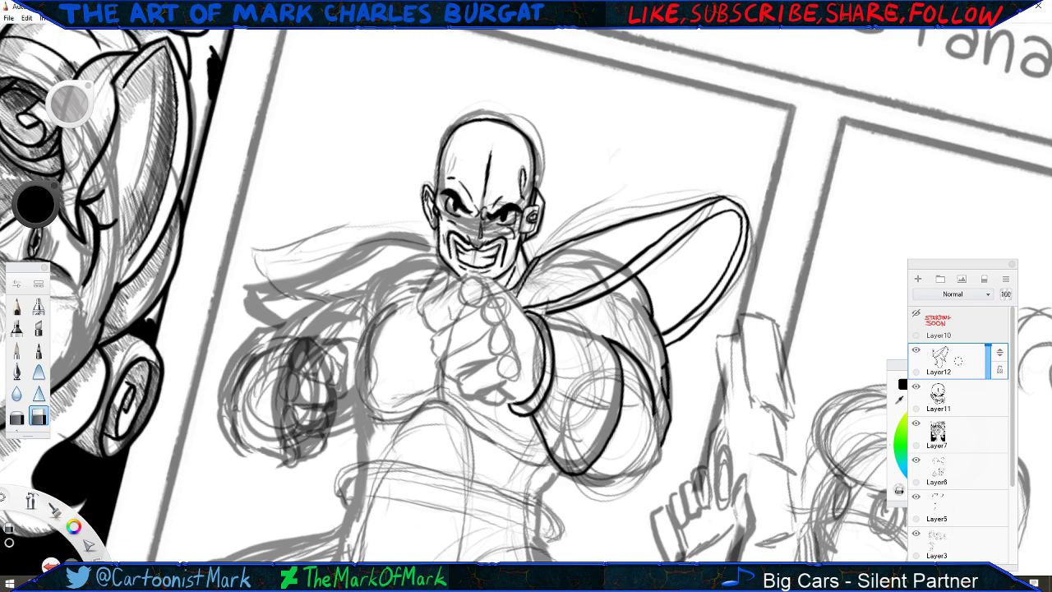
{"action": "key", "text": "e"}
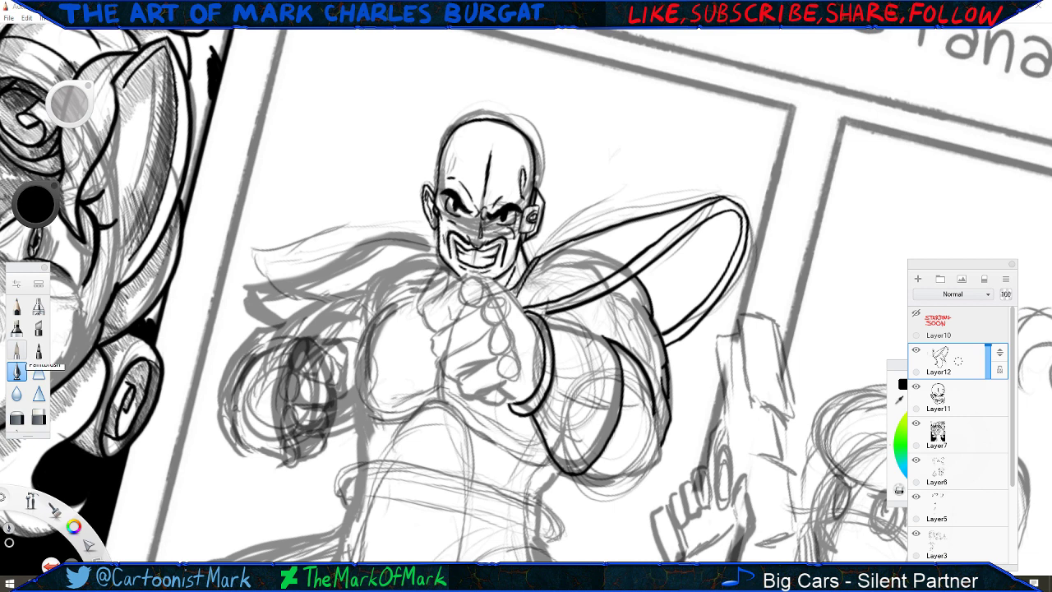
Ink the underside of the elbow, a small black crease inside it, and the forearm's upper edge from the wristband.
{"action": "mouse_move", "coordinate": [663, 431]}
{"action": "left_mouse_down"}
{"action": "mouse_move", "coordinate": [643, 474]}
{"action": "mouse_move", "coordinate": [591, 475]}
{"action": "mouse_move", "coordinate": [633, 467]}
{"action": "left_mouse_up"}
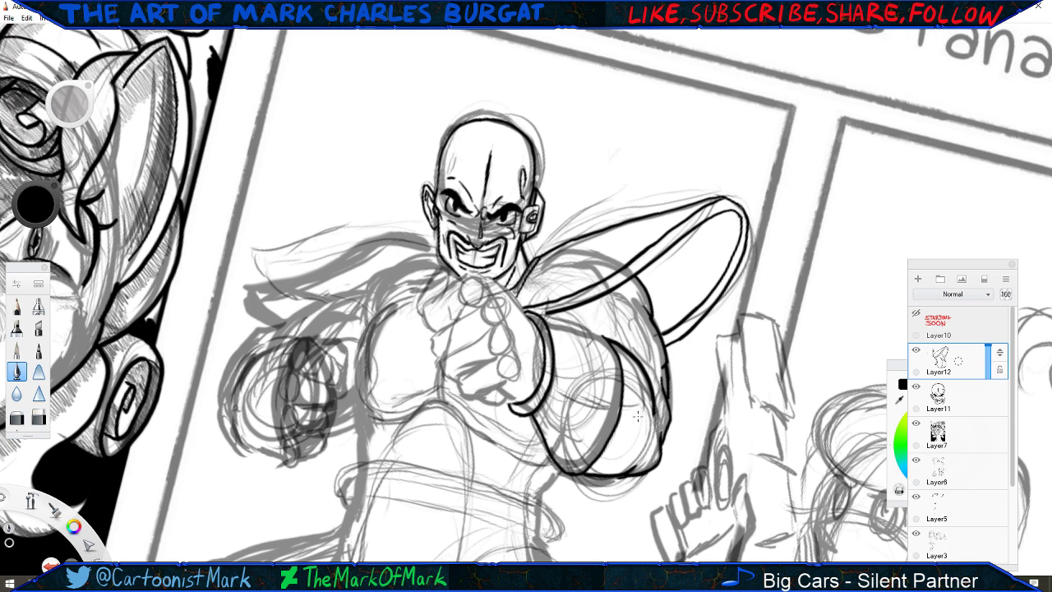
{"action": "mouse_move", "coordinate": [646, 417]}
{"action": "left_mouse_down"}
{"action": "mouse_move", "coordinate": [611, 411]}
{"action": "mouse_move", "coordinate": [642, 422]}
{"action": "left_mouse_up"}
{"action": "mouse_move", "coordinate": [631, 419]}
{"action": "left_mouse_down"}
{"action": "mouse_move", "coordinate": [640, 424]}
{"action": "mouse_move", "coordinate": [629, 423]}
{"action": "left_mouse_up"}
{"action": "left_click_drag", "start_coordinate": [546, 319], "coordinate": [603, 334]}
Add another contour line to the wristband, undoing a stray stroke, and a second curved line along the glove's edge.
{"action": "mouse_move", "coordinate": [523, 322]}
{"action": "left_mouse_down"}
{"action": "mouse_move", "coordinate": [532, 365]}
{"action": "mouse_move", "coordinate": [514, 399]}
{"action": "left_mouse_up"}
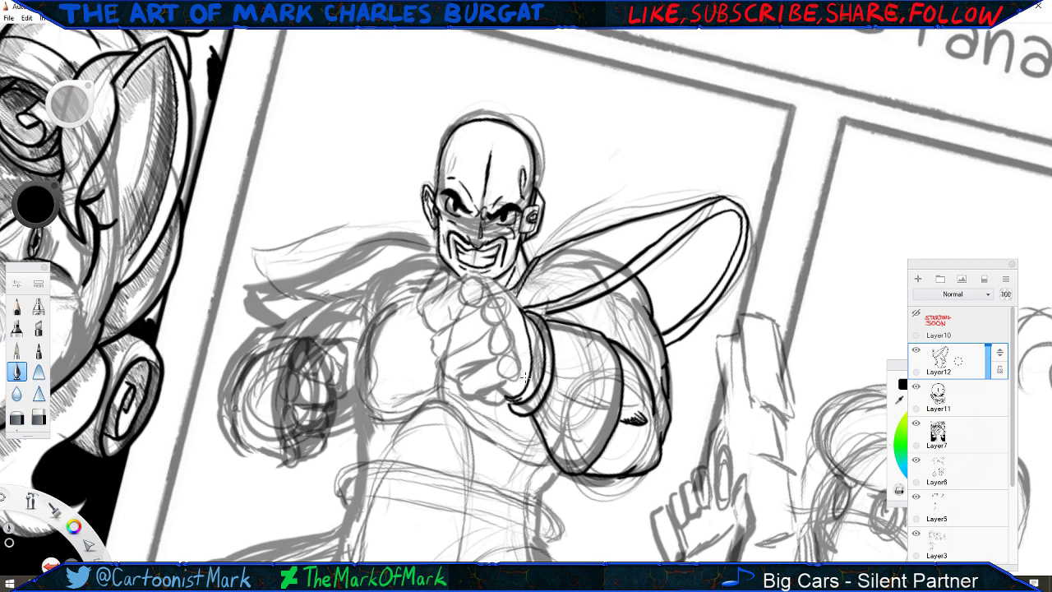
{"action": "left_click_drag", "start_coordinate": [522, 310], "coordinate": [531, 334]}
{"action": "key", "text": "ctrl+z"}
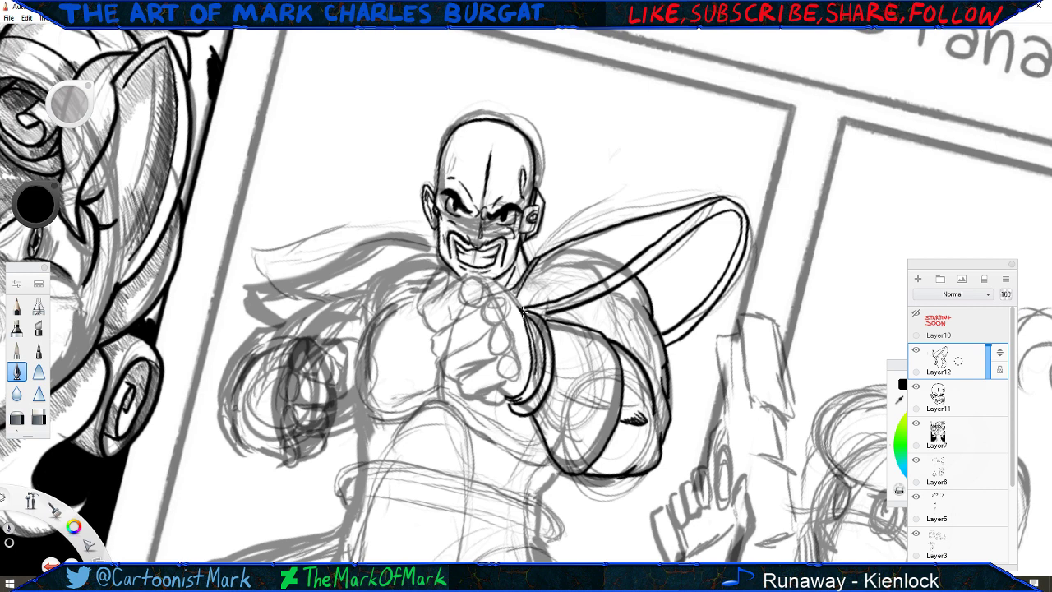
{"action": "left_click_drag", "start_coordinate": [525, 393], "coordinate": [516, 399]}
{"action": "mouse_move", "coordinate": [594, 334]}
{"action": "left_mouse_down"}
{"action": "mouse_move", "coordinate": [620, 392]}
{"action": "mouse_move", "coordinate": [595, 441]}
{"action": "left_mouse_up"}
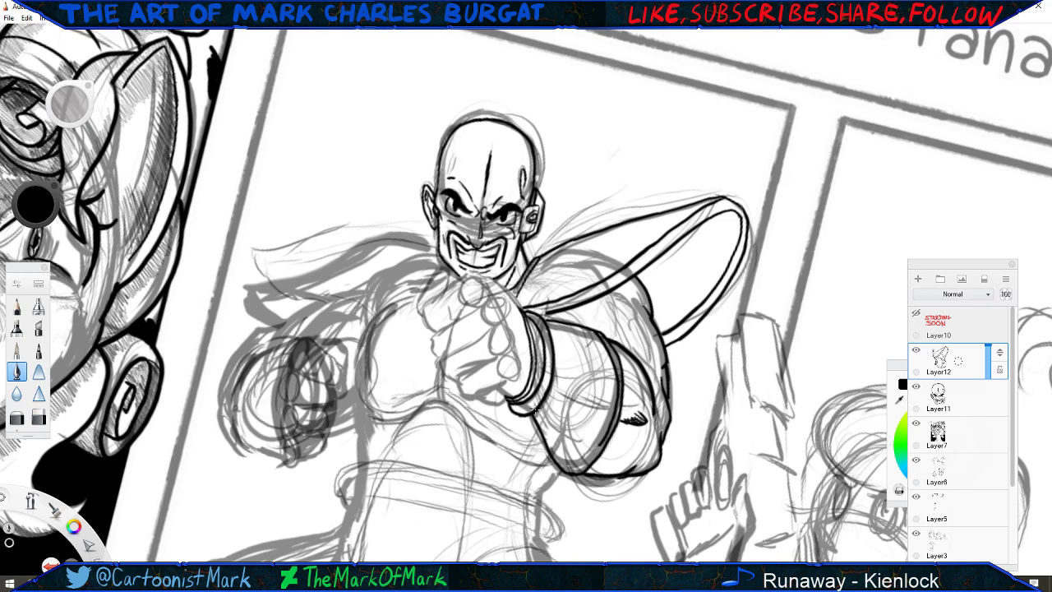
Clean up the wristband lines and switch to Layer11 to ink an inner line along the forearm's underside.
{"action": "key", "text": "e"}
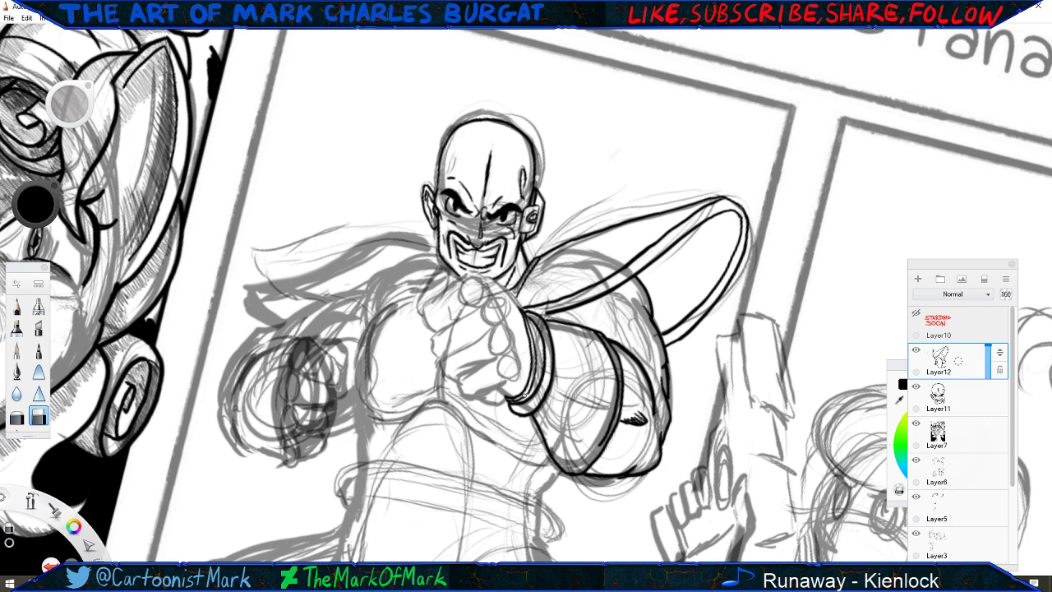
{"action": "key", "text": "e"}
{"action": "left_click", "coordinate": [17, 371]}
{"action": "left_click", "coordinate": [929, 389]}
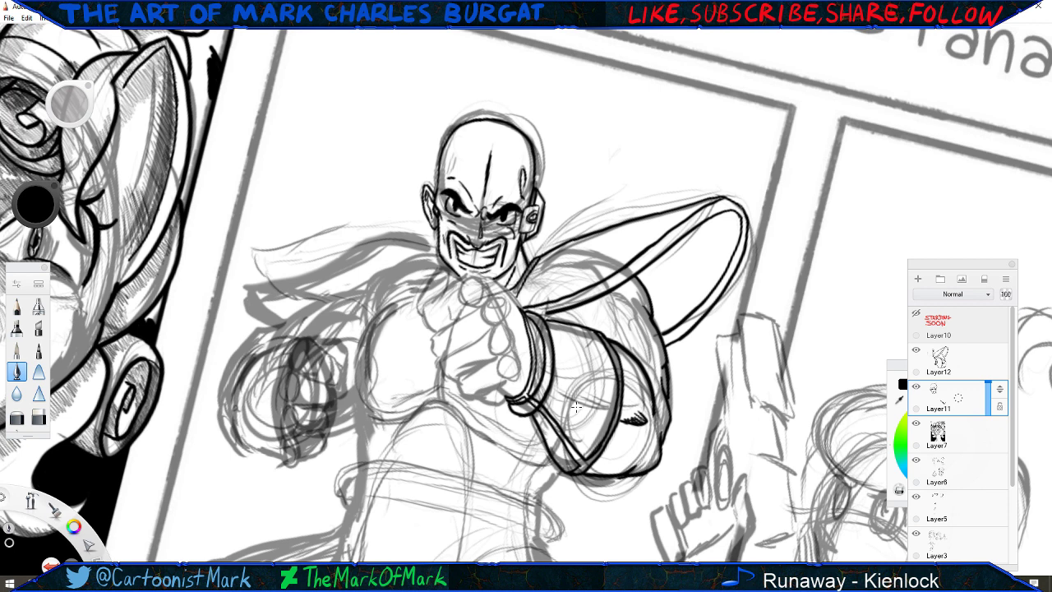
{"action": "left_click", "coordinate": [39, 416]}
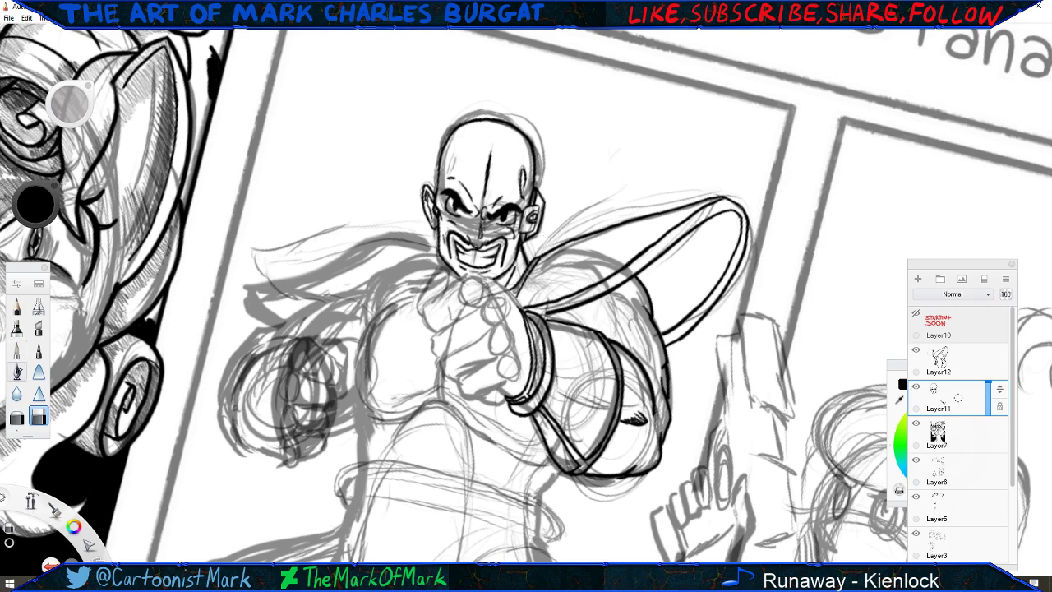
{"action": "left_click", "coordinate": [16, 372]}
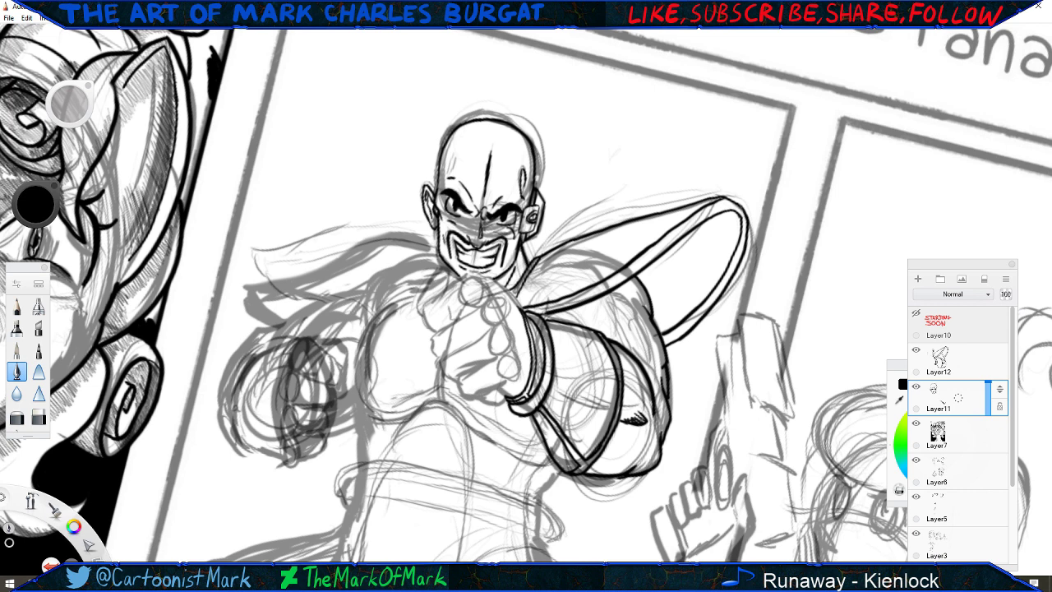
Ink the top contour of the fist and the dividing lines of its upper fingers on Layer11.
{"action": "mouse_move", "coordinate": [619, 295]}
{"action": "left_mouse_down"}
{"action": "mouse_move", "coordinate": [635, 309]}
{"action": "mouse_move", "coordinate": [620, 297]}
{"action": "mouse_move", "coordinate": [627, 303]}
{"action": "left_mouse_up"}
{"action": "left_click_drag", "start_coordinate": [474, 276], "coordinate": [424, 303]}
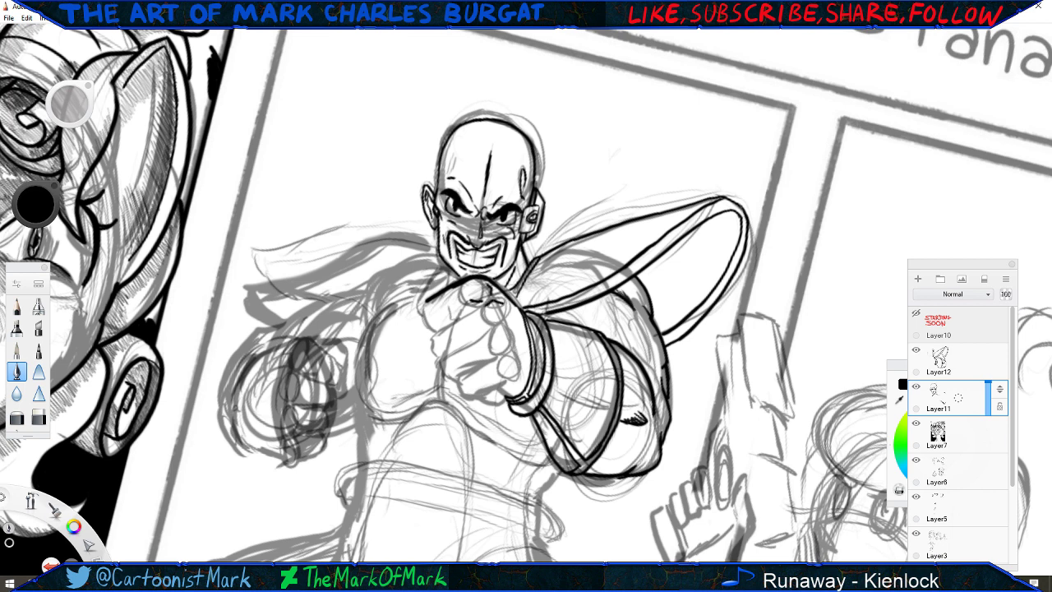
{"action": "left_click_drag", "start_coordinate": [486, 307], "coordinate": [436, 337]}
{"action": "left_click_drag", "start_coordinate": [467, 282], "coordinate": [425, 310]}
{"action": "key", "text": "e"}
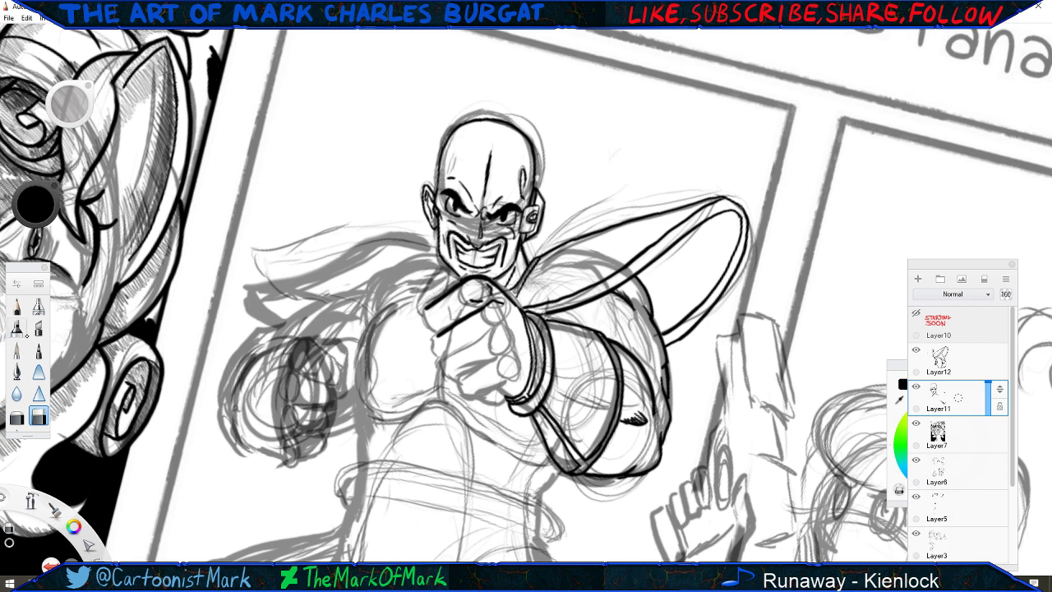
{"action": "left_click", "coordinate": [16, 370]}
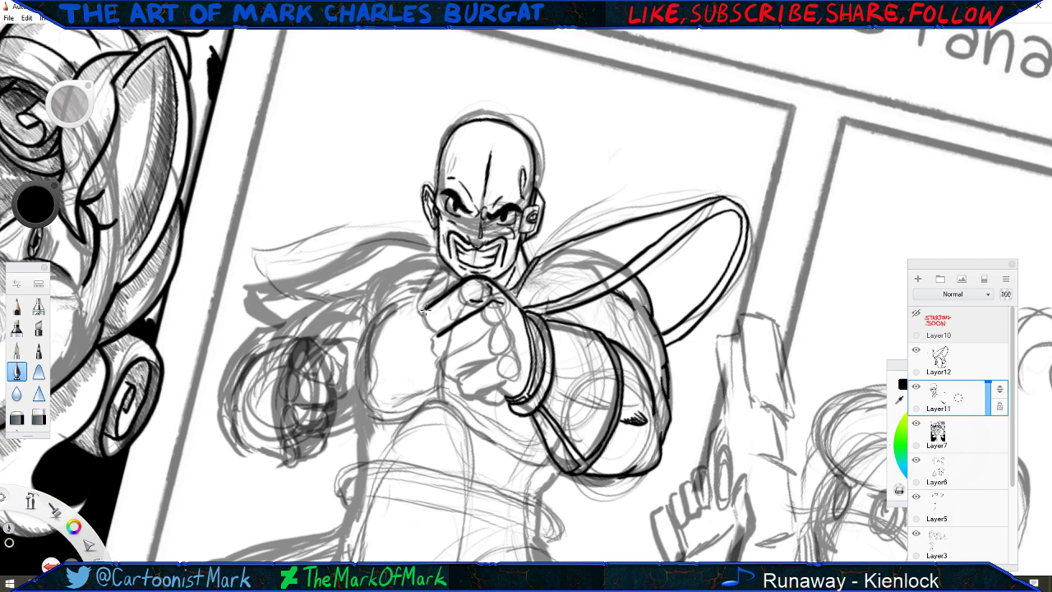
Ink the rounded finger bends along the fist's left side and the lines separating the lower fingers.
{"action": "left_click_drag", "start_coordinate": [425, 311], "coordinate": [429, 327]}
{"action": "left_click_drag", "start_coordinate": [440, 360], "coordinate": [454, 383]}
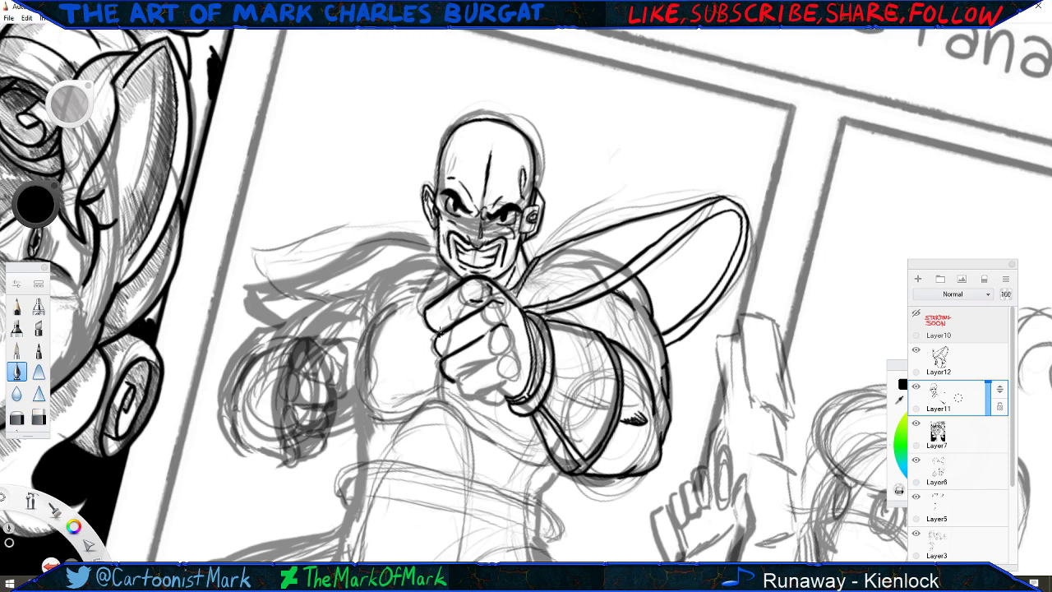
{"action": "mouse_move", "coordinate": [519, 352]}
{"action": "left_mouse_down"}
{"action": "mouse_move", "coordinate": [504, 354]}
{"action": "mouse_move", "coordinate": [518, 370]}
{"action": "mouse_move", "coordinate": [511, 377]}
{"action": "mouse_move", "coordinate": [465, 371]}
{"action": "mouse_move", "coordinate": [465, 394]}
{"action": "left_mouse_up"}
{"action": "key", "text": "ctrl+z"}
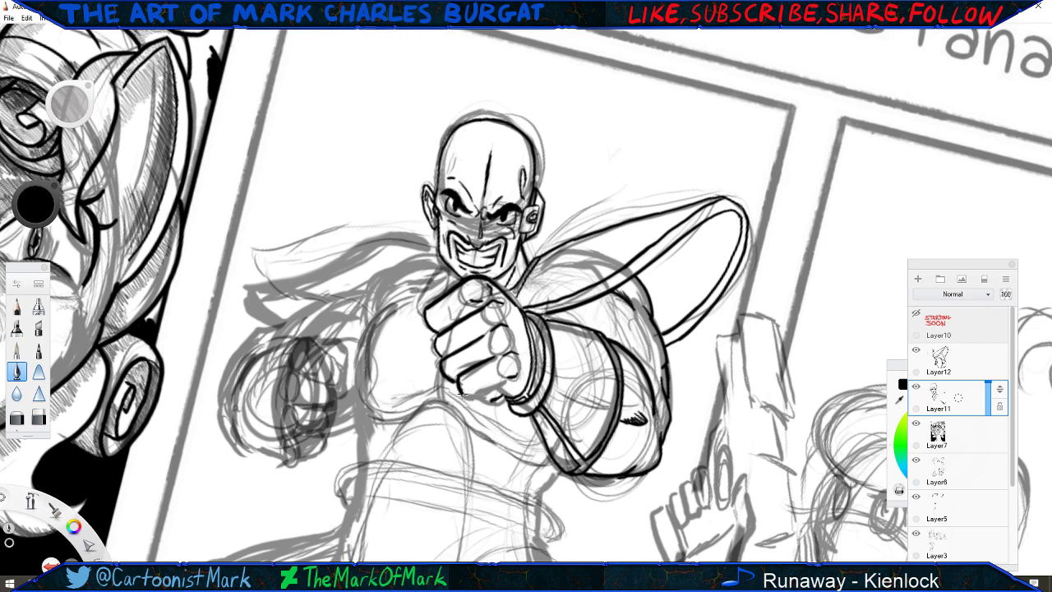
Close the bottom of the fist near the wristband and ink the collar lines between the jaw and the fist.
{"action": "mouse_move", "coordinate": [490, 401]}
{"action": "left_mouse_down"}
{"action": "mouse_move", "coordinate": [475, 401]}
{"action": "mouse_move", "coordinate": [495, 389]}
{"action": "left_mouse_up"}
{"action": "left_click_drag", "start_coordinate": [496, 385], "coordinate": [479, 391]}
{"action": "left_click_drag", "start_coordinate": [504, 389], "coordinate": [494, 395]}
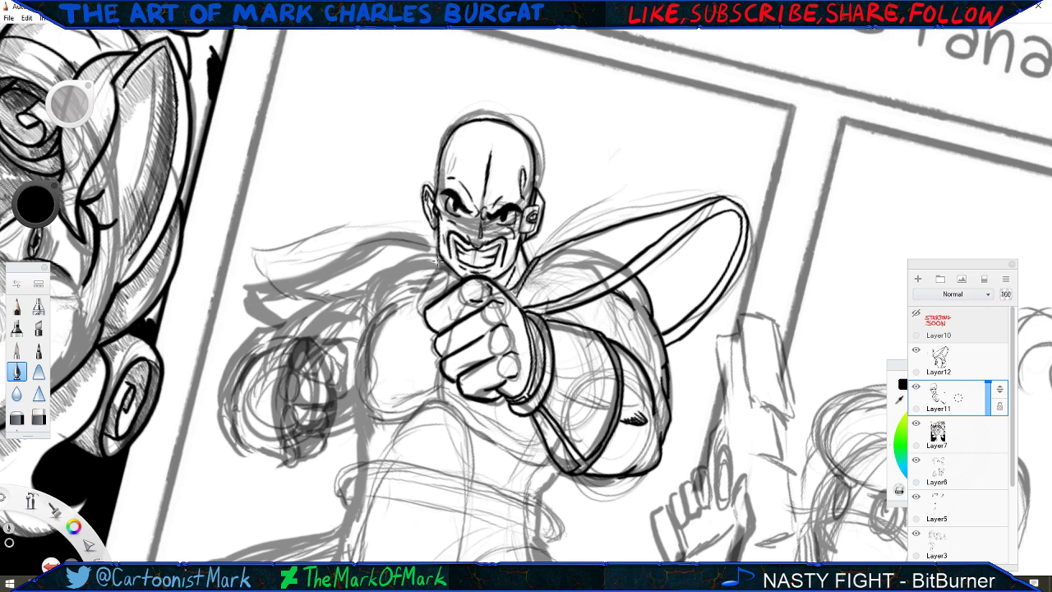
{"action": "left_click_drag", "start_coordinate": [439, 261], "coordinate": [415, 298]}
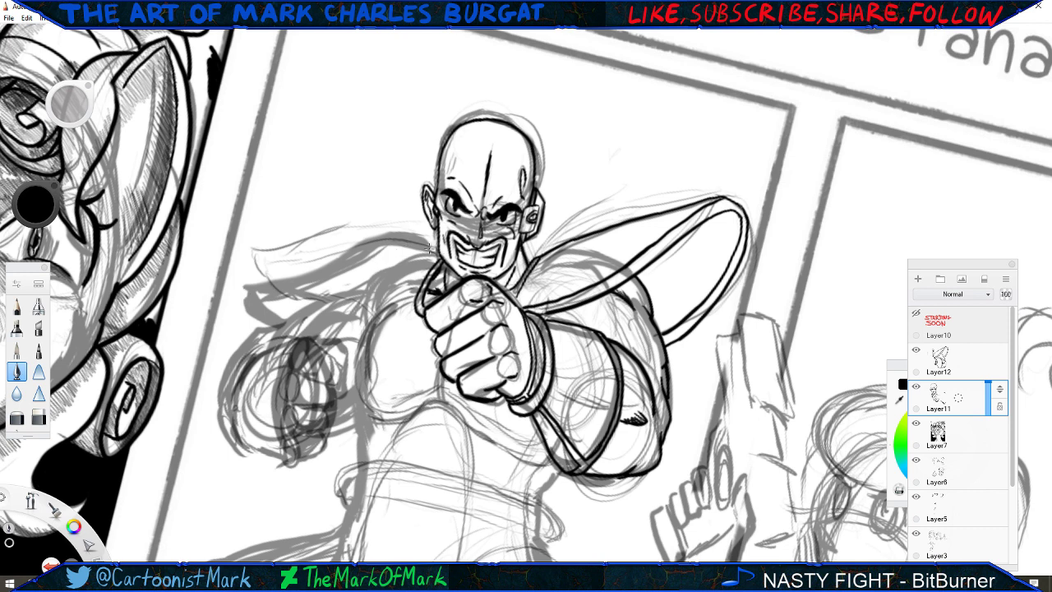
{"action": "mouse_move", "coordinate": [433, 252]}
{"action": "left_mouse_down"}
{"action": "mouse_move", "coordinate": [382, 248]}
{"action": "mouse_move", "coordinate": [326, 266]}
{"action": "left_mouse_up"}
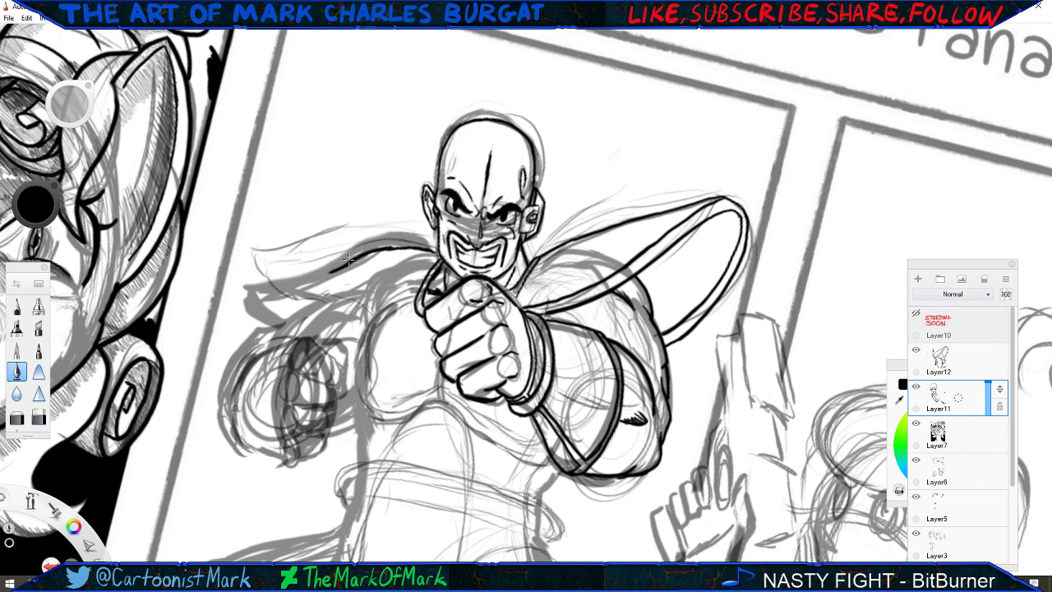
{"action": "left_click_drag", "start_coordinate": [341, 268], "coordinate": [281, 288]}
{"action": "key", "text": "ctrl+z"}
{"action": "key", "text": "ctrl+z"}
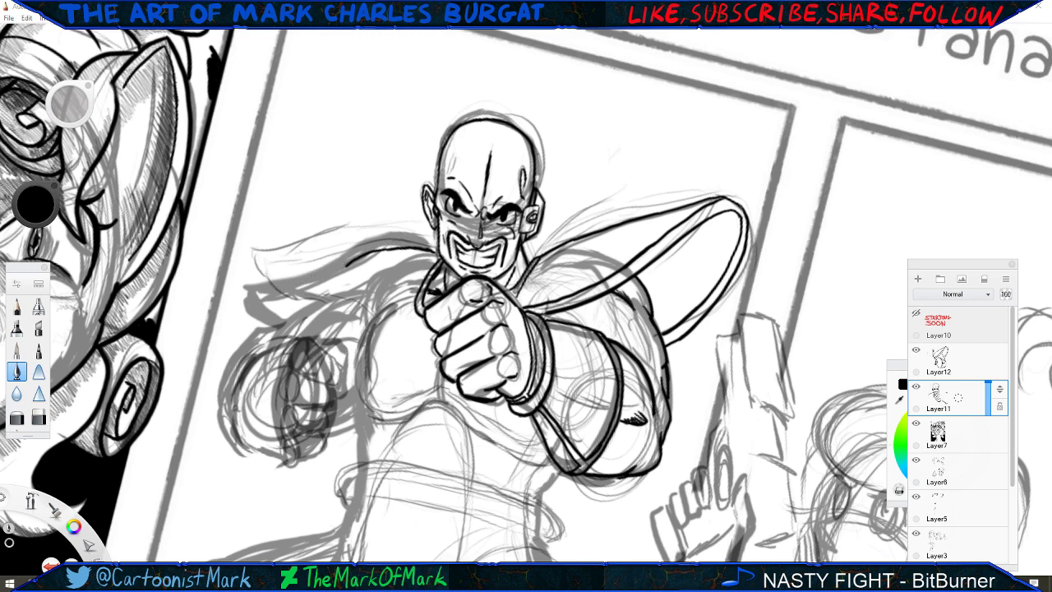
{"action": "key", "text": "ctrl+z"}
{"action": "key", "text": "ctrl+z"}
{"action": "key", "text": "ctrl+z"}
{"action": "key", "text": "ctrl+z"}
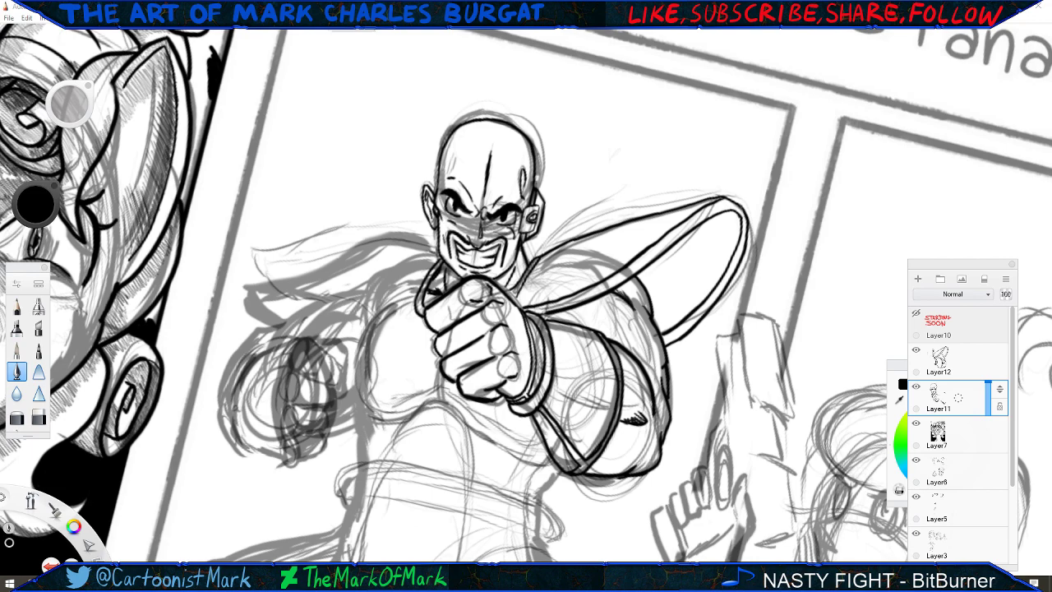
Rotate and reposition the canvas, and ink the left shoulder guard's long edge from its tip to the neck.
{"action": "key", "text": "space"}
{"action": "left_click_drag", "start_coordinate": [342, 235], "coordinate": [355, 203]}
{"action": "left_click_drag", "start_coordinate": [425, 198], "coordinate": [331, 331]}
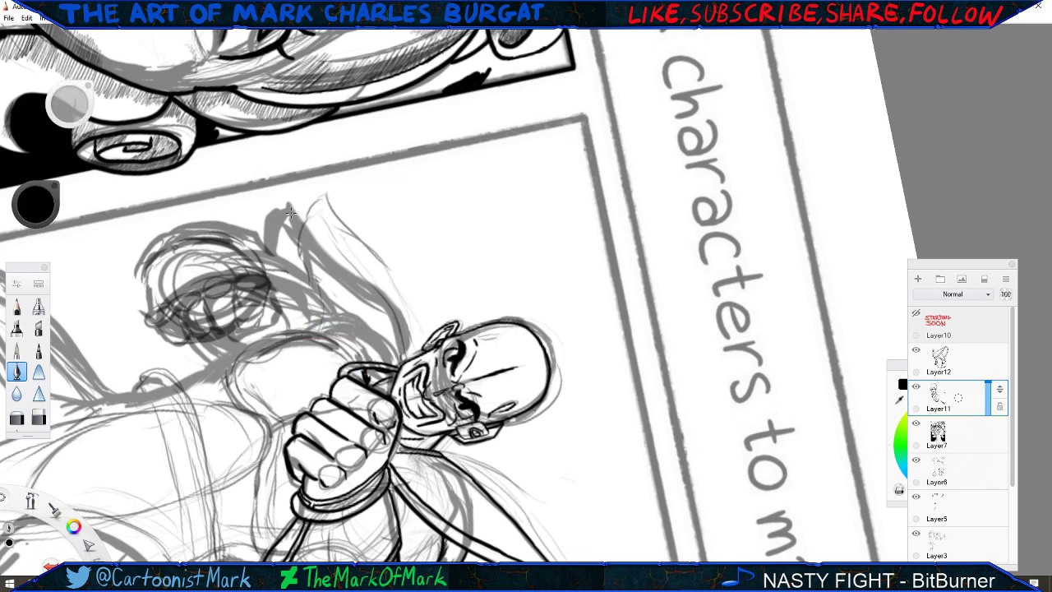
{"action": "mouse_move", "coordinate": [290, 212]}
{"action": "left_mouse_down"}
{"action": "mouse_move", "coordinate": [310, 242]}
{"action": "mouse_move", "coordinate": [394, 311]}
{"action": "mouse_move", "coordinate": [409, 359]}
{"action": "left_mouse_up"}
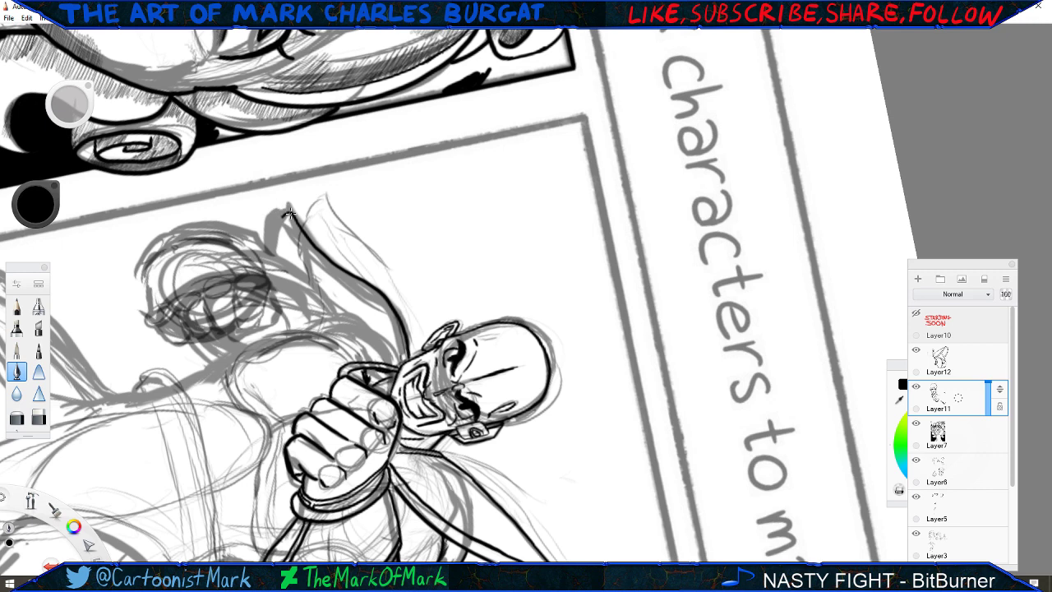
Ink the left shoulder guard's rounded tip, its outer edge down to the fist, and a parallel inner rim line.
{"action": "left_click_drag", "start_coordinate": [290, 214], "coordinate": [272, 231]}
{"action": "mouse_move", "coordinate": [277, 237]}
{"action": "left_mouse_down"}
{"action": "mouse_move", "coordinate": [286, 278]}
{"action": "mouse_move", "coordinate": [338, 366]}
{"action": "left_mouse_up"}
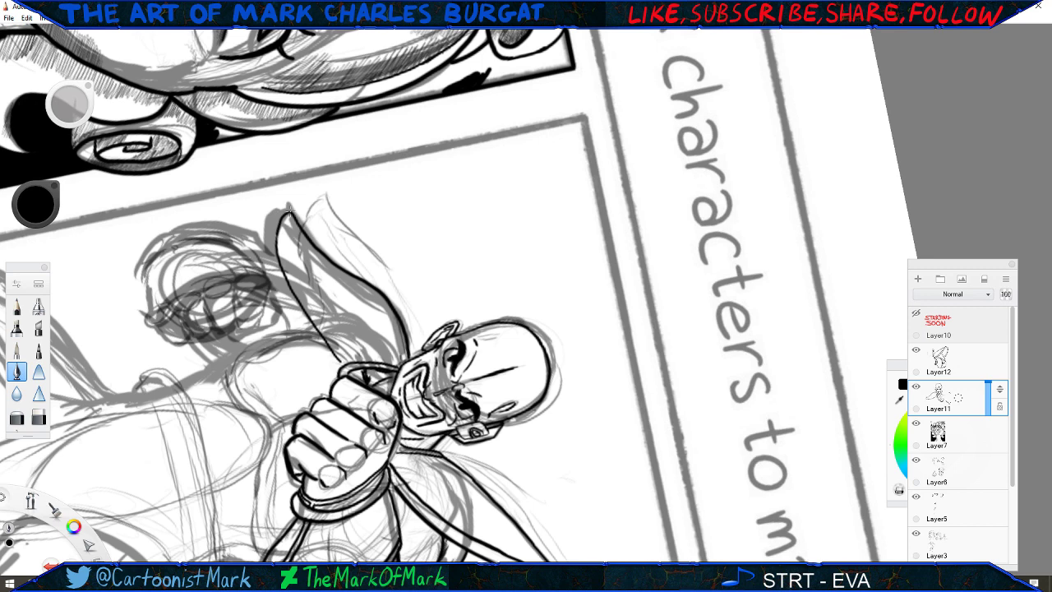
{"action": "left_click_drag", "start_coordinate": [290, 212], "coordinate": [300, 226]}
{"action": "mouse_move", "coordinate": [287, 225]}
{"action": "left_mouse_down"}
{"action": "mouse_move", "coordinate": [296, 276]}
{"action": "mouse_move", "coordinate": [344, 354]}
{"action": "left_mouse_up"}
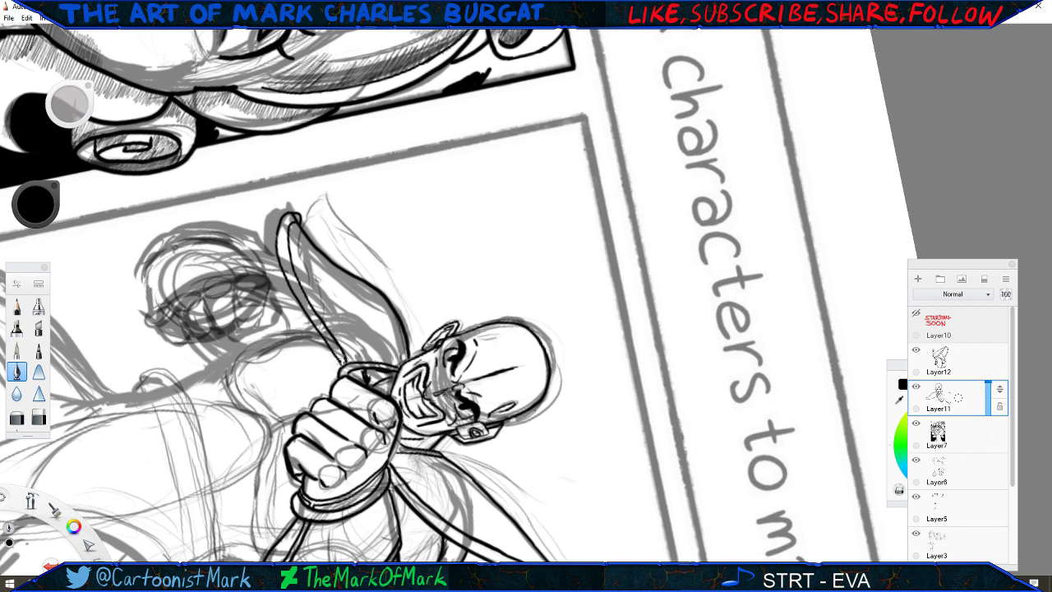
{"action": "key", "text": "e"}
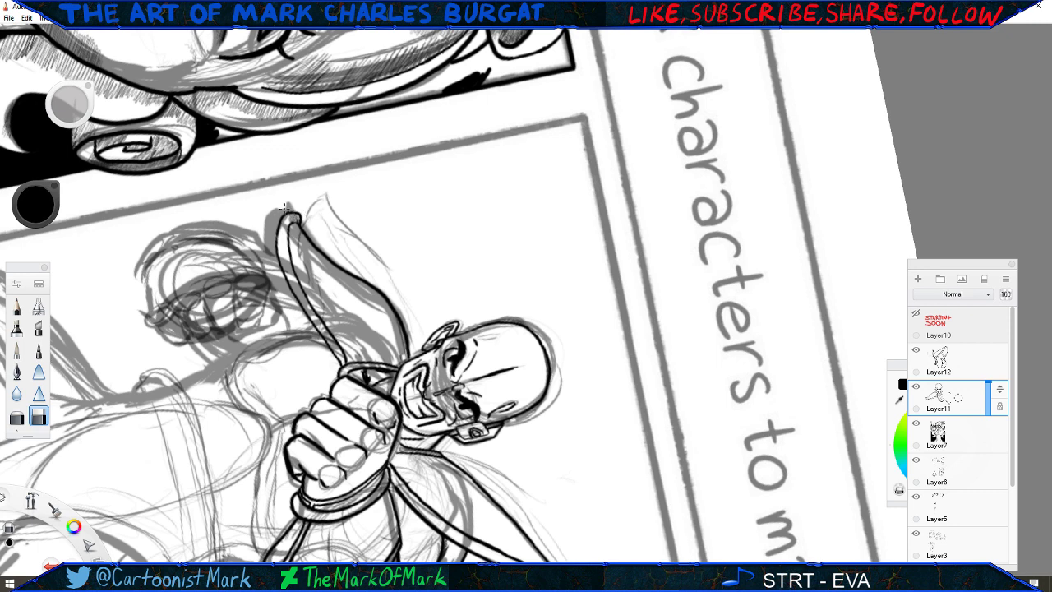
{"action": "left_click", "coordinate": [16, 370]}
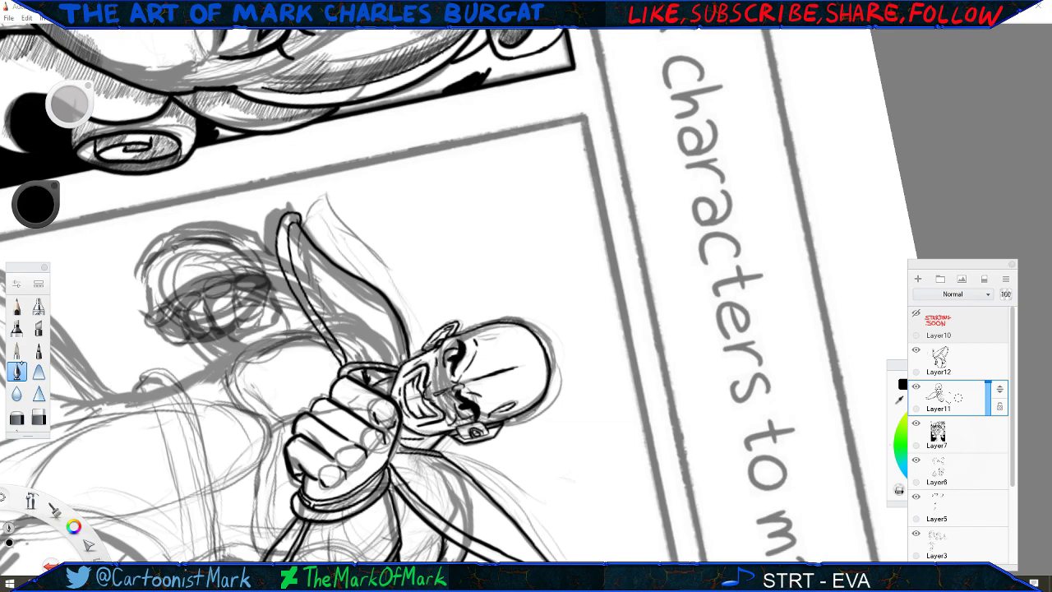
Ink a curved ridge line across the left shoulder guard near its tip on Layer11.
{"action": "key", "text": "space"}
{"action": "left_click_drag", "start_coordinate": [299, 300], "coordinate": [366, 286]}
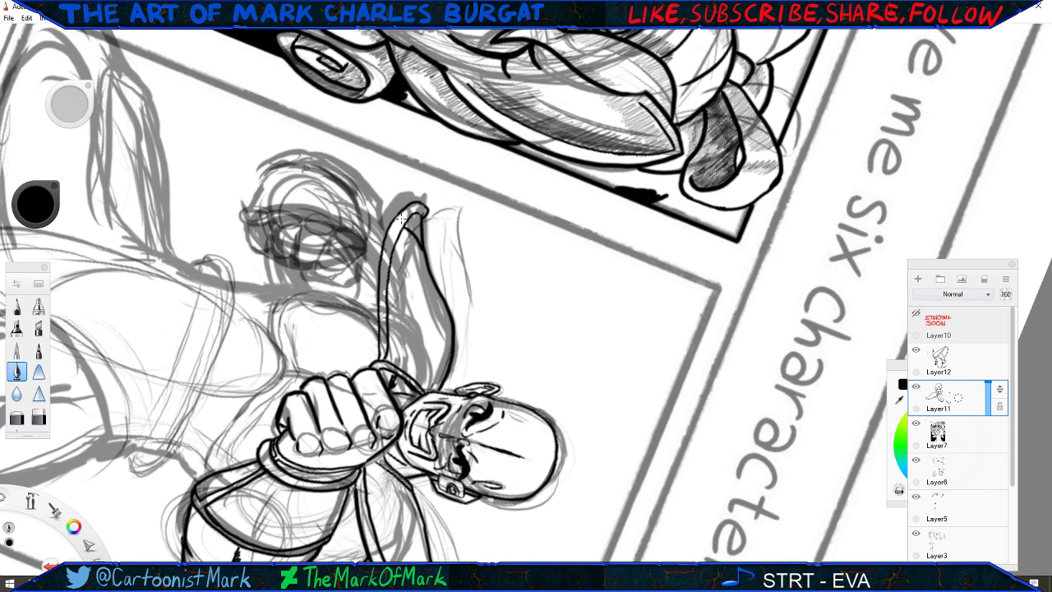
{"action": "left_click_drag", "start_coordinate": [429, 274], "coordinate": [396, 248]}
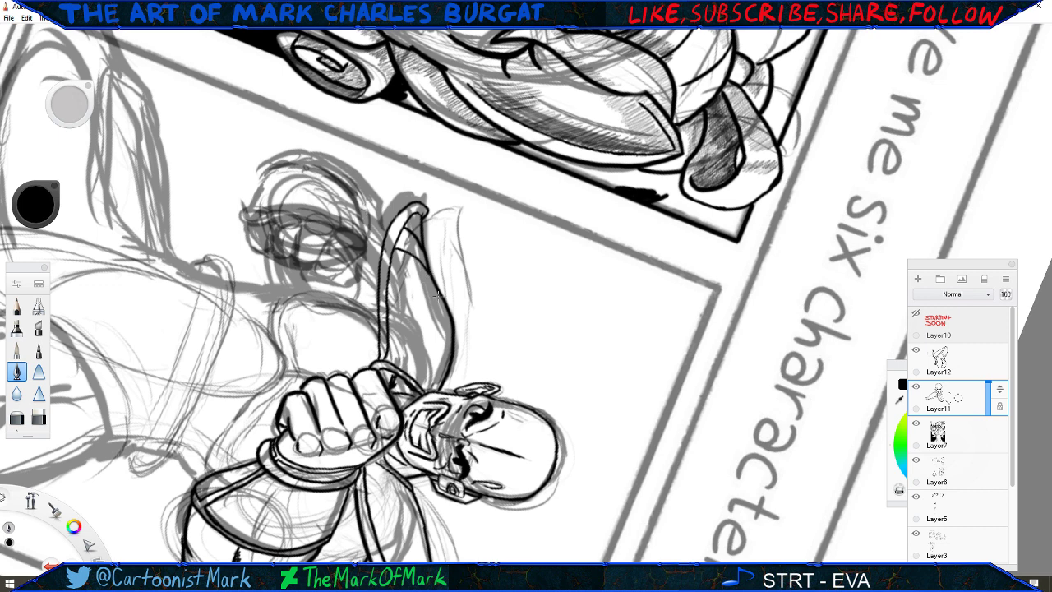
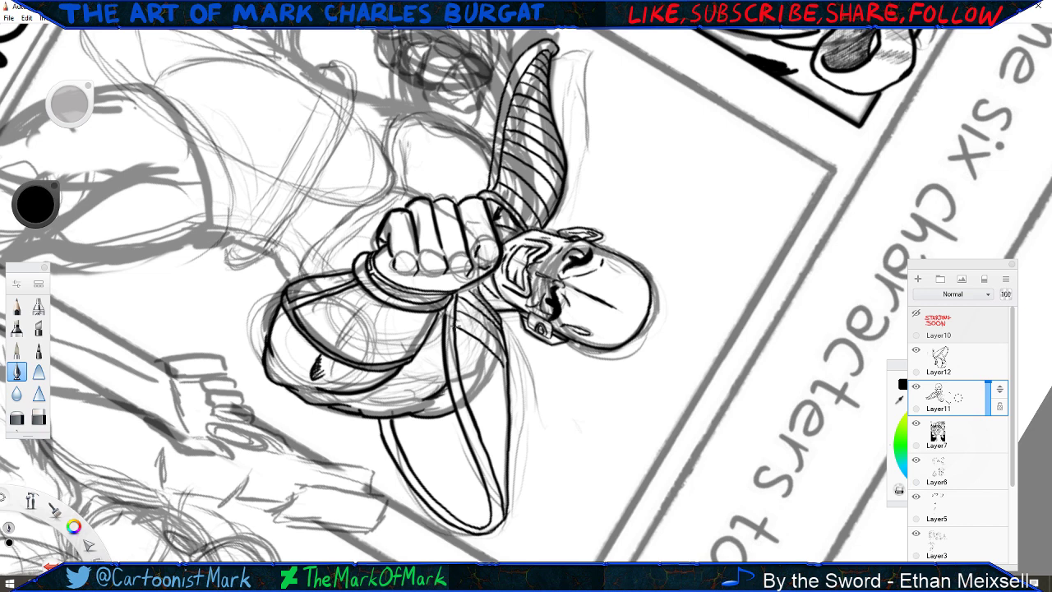
Ink the remaining curved ridge lines along the right shoulder guard down to its tip.
{"action": "left_click_drag", "start_coordinate": [456, 346], "coordinate": [507, 398]}
{"action": "left_click_drag", "start_coordinate": [490, 388], "coordinate": [508, 418]}
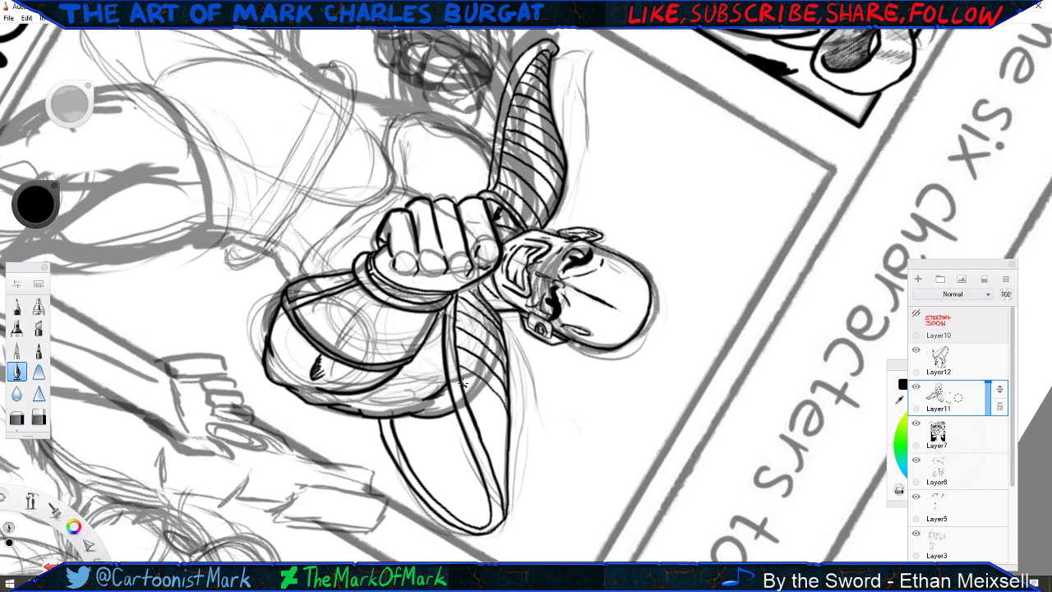
{"action": "mouse_move", "coordinate": [463, 383]}
{"action": "left_mouse_down"}
{"action": "mouse_move", "coordinate": [507, 428]}
{"action": "mouse_move", "coordinate": [484, 417]}
{"action": "mouse_move", "coordinate": [509, 450]}
{"action": "mouse_move", "coordinate": [489, 436]}
{"action": "mouse_move", "coordinate": [504, 455]}
{"action": "mouse_move", "coordinate": [484, 443]}
{"action": "mouse_move", "coordinate": [505, 484]}
{"action": "left_mouse_up"}
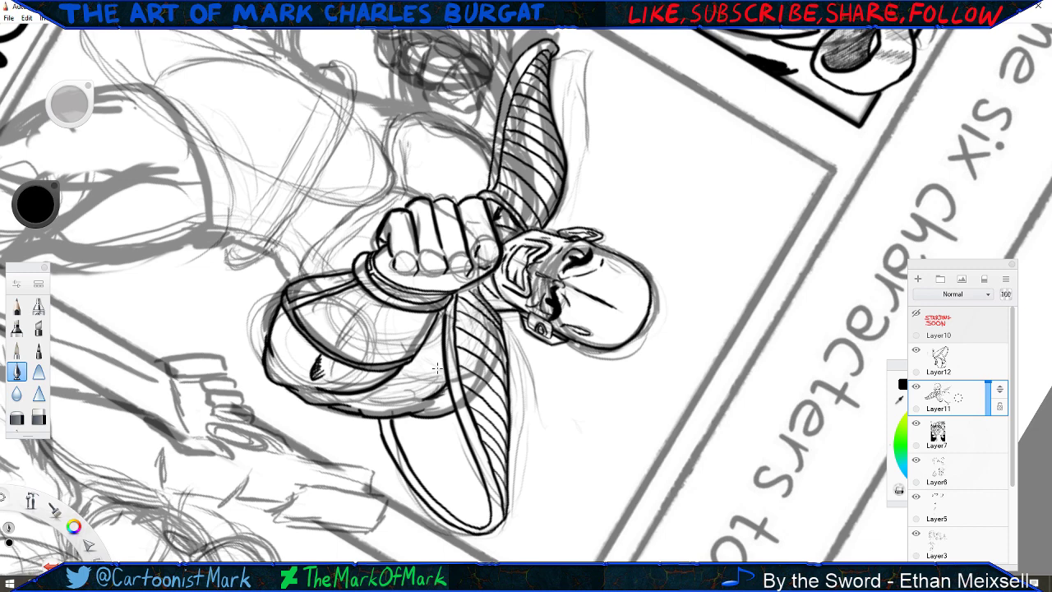
Ink short black shading strokes on the right shoulder below the shoulder guard.
{"action": "key", "text": "space"}
{"action": "mouse_move", "coordinate": [366, 235]}
{"action": "left_mouse_down"}
{"action": "mouse_move", "coordinate": [357, 264]}
{"action": "mouse_move", "coordinate": [540, 486]}
{"action": "left_mouse_up"}
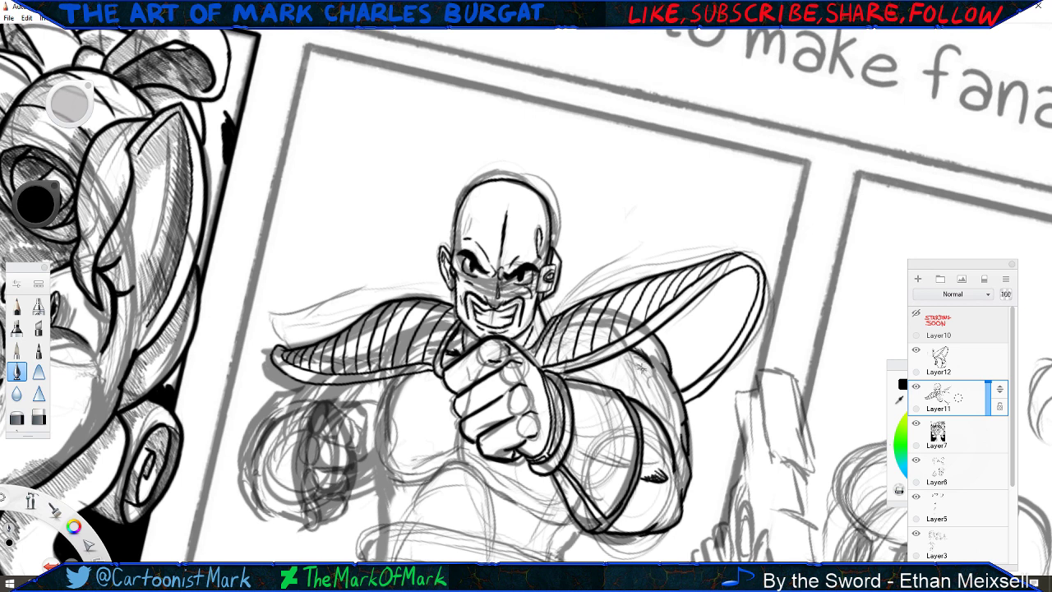
{"action": "left_click_drag", "start_coordinate": [641, 368], "coordinate": [663, 407]}
Ink a lower, angular bottom edge for the left shoulder guard and erase its earlier bottom rim lines.
{"action": "left_click_drag", "start_coordinate": [432, 369], "coordinate": [386, 410]}
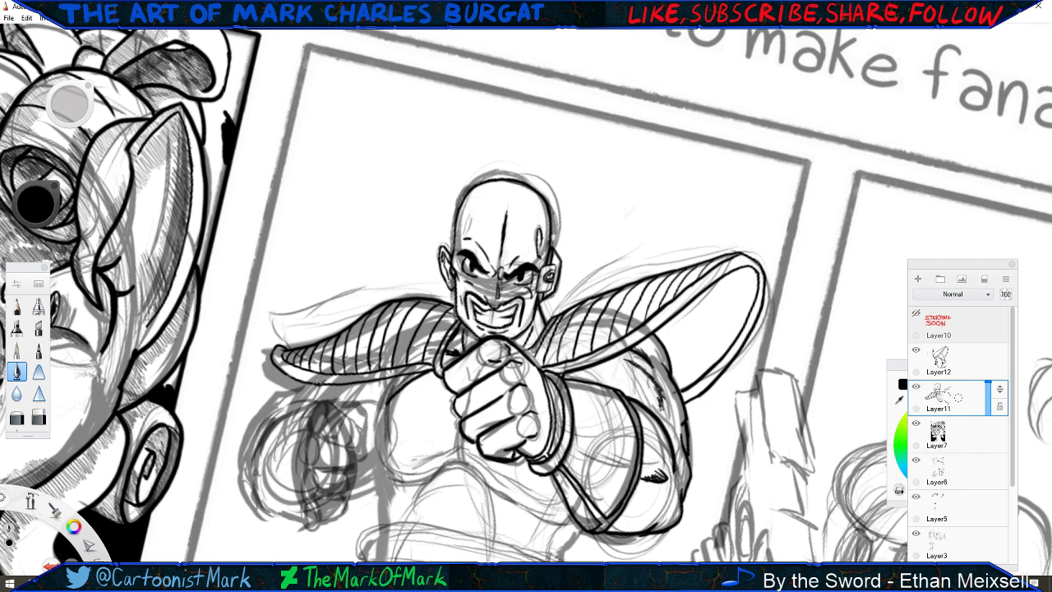
{"action": "left_click_drag", "start_coordinate": [319, 385], "coordinate": [386, 407]}
{"action": "key", "text": "e"}
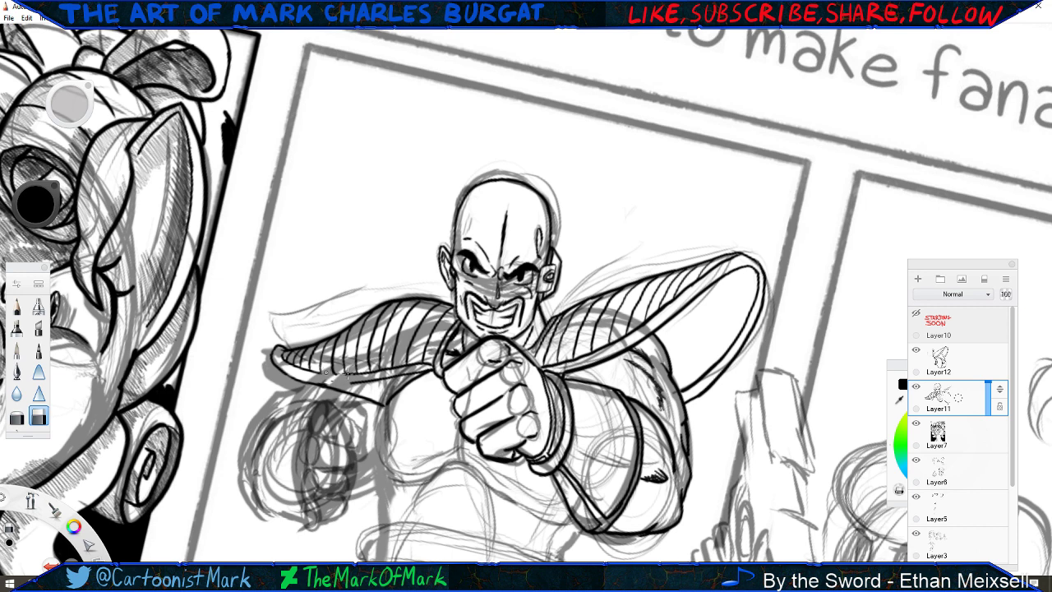
{"action": "left_click_drag", "start_coordinate": [341, 373], "coordinate": [349, 373]}
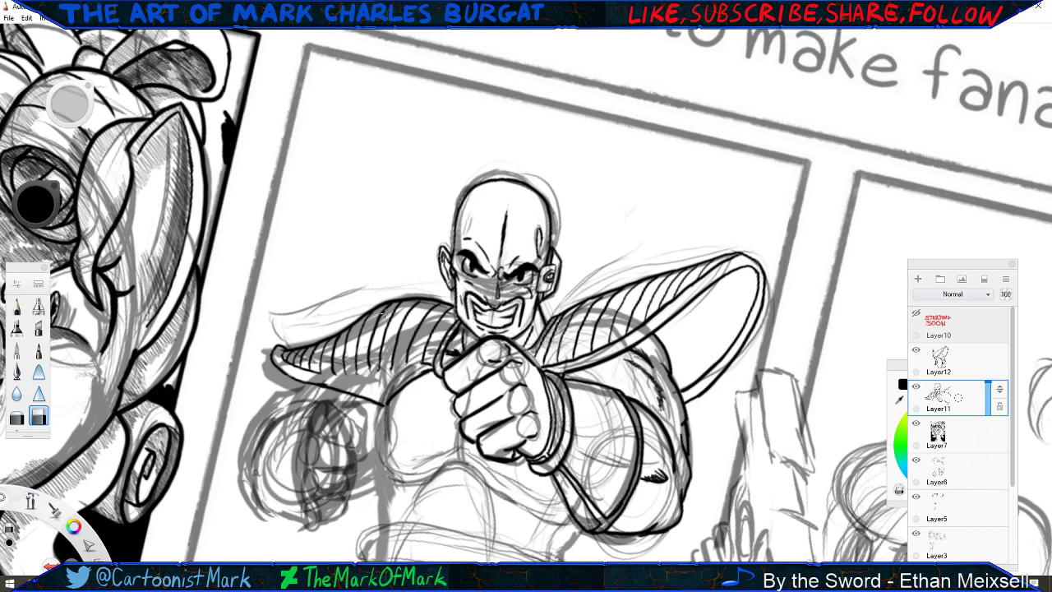
Ink the left shoulder guard's inner rim line parallel to its new angular bottom edge, ending at the fist.
{"action": "key", "text": "space"}
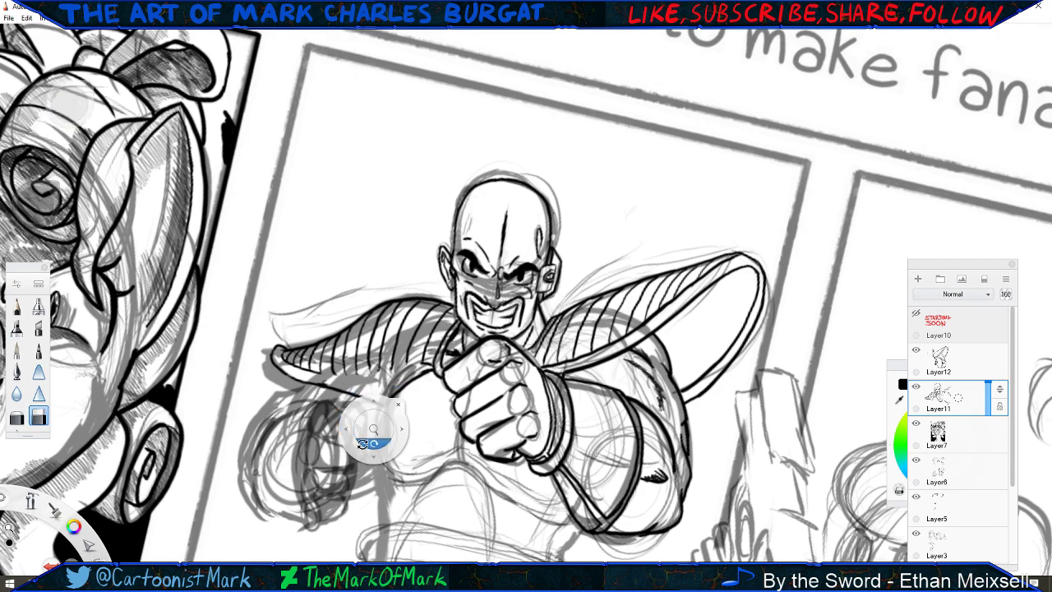
{"action": "mouse_move", "coordinate": [363, 444]}
{"action": "left_mouse_down"}
{"action": "mouse_move", "coordinate": [344, 244]}
{"action": "mouse_move", "coordinate": [378, 398]}
{"action": "mouse_move", "coordinate": [407, 391]}
{"action": "mouse_move", "coordinate": [394, 353]}
{"action": "left_mouse_up"}
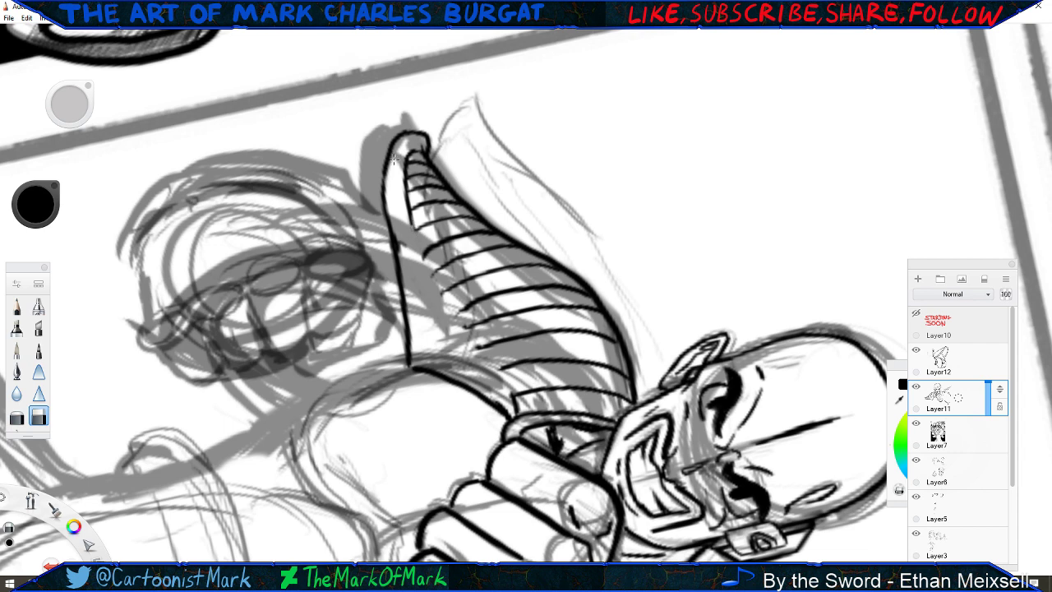
{"action": "left_click", "coordinate": [17, 371]}
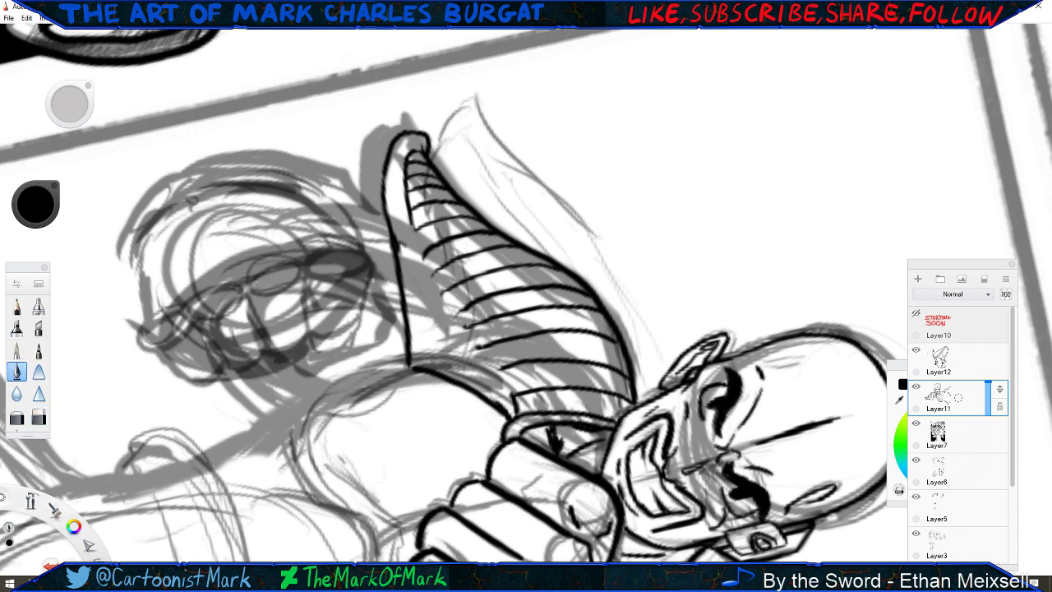
{"action": "mouse_move", "coordinate": [412, 221]}
{"action": "left_mouse_down"}
{"action": "mouse_move", "coordinate": [429, 345]}
{"action": "mouse_move", "coordinate": [422, 282]}
{"action": "left_mouse_up"}
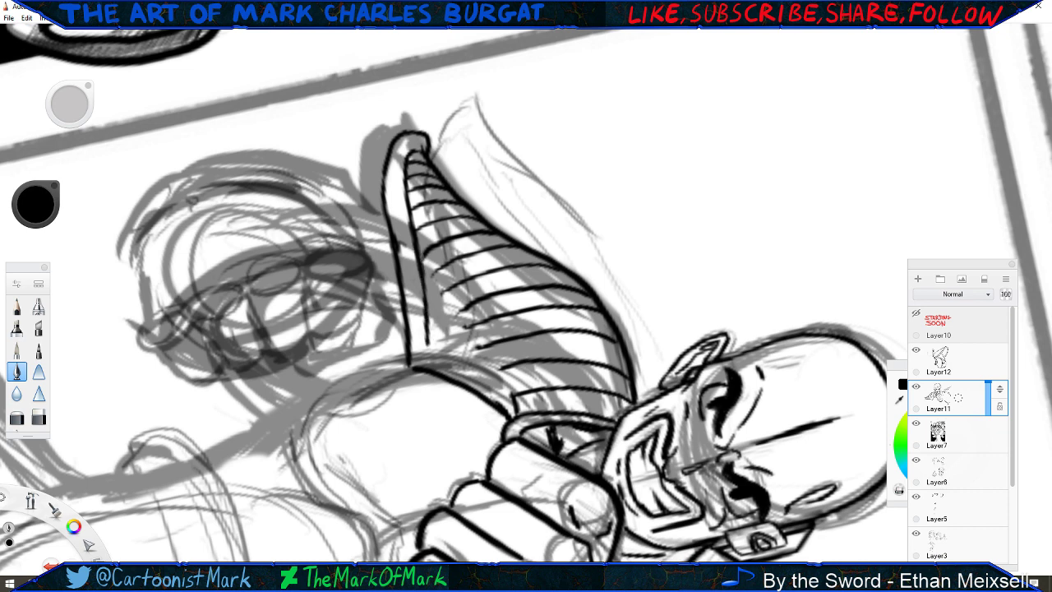
{"action": "left_click_drag", "start_coordinate": [426, 342], "coordinate": [526, 415]}
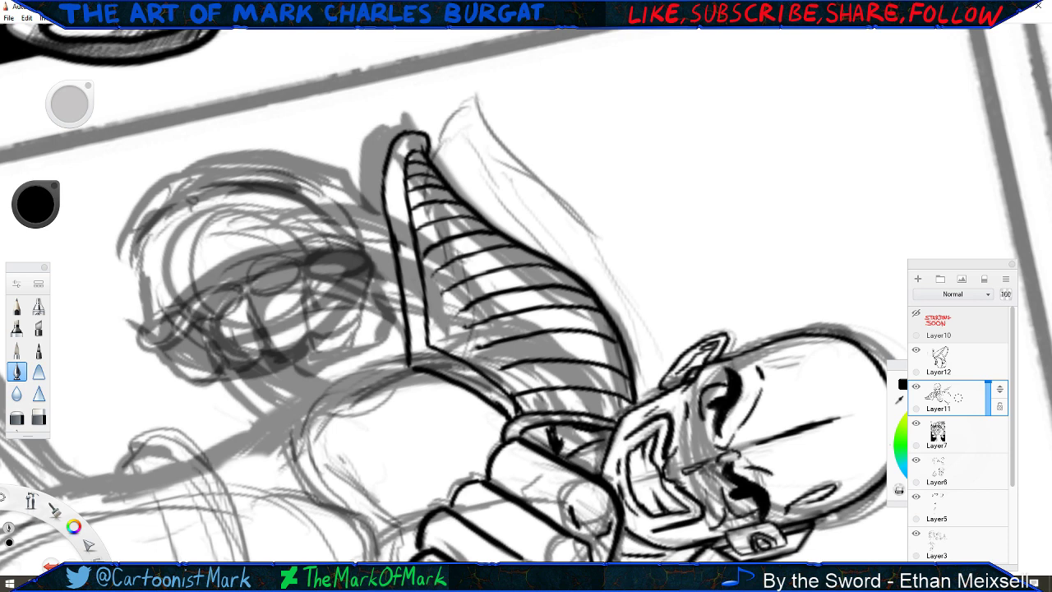
Extend the left shoulder guard's ridge lines down to meet the new inner rim line.
{"action": "key", "text": "space"}
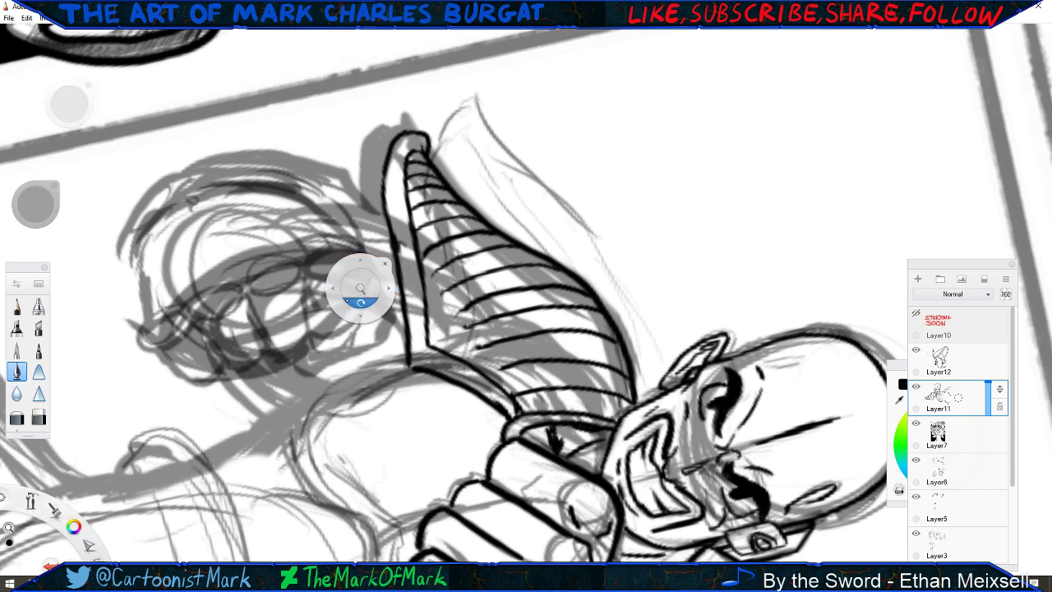
{"action": "left_click_drag", "start_coordinate": [347, 301], "coordinate": [441, 445]}
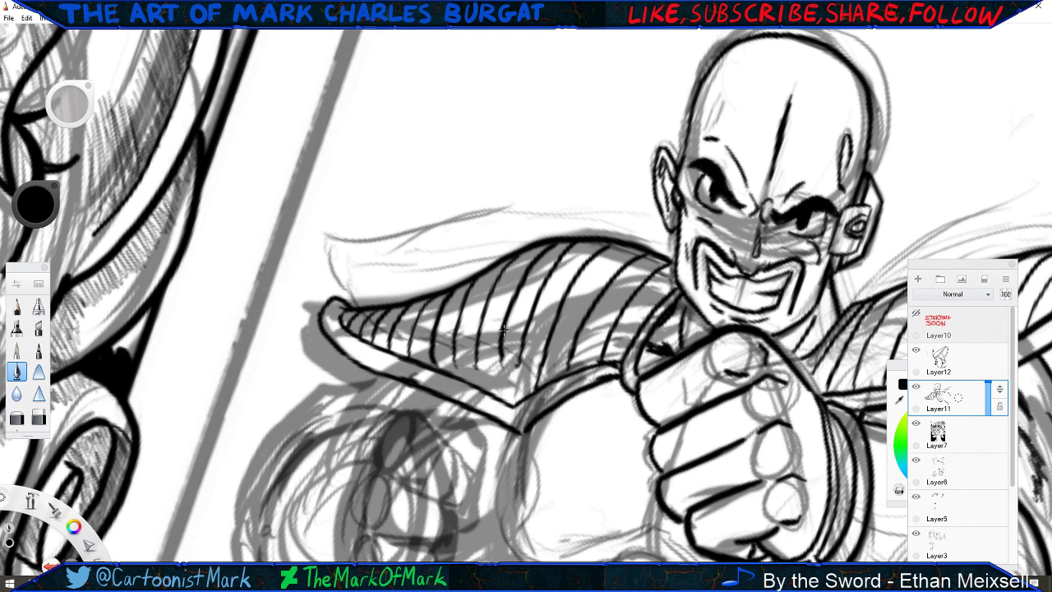
{"action": "left_click_drag", "start_coordinate": [503, 329], "coordinate": [494, 398]}
{"action": "left_click_drag", "start_coordinate": [522, 339], "coordinate": [511, 399]}
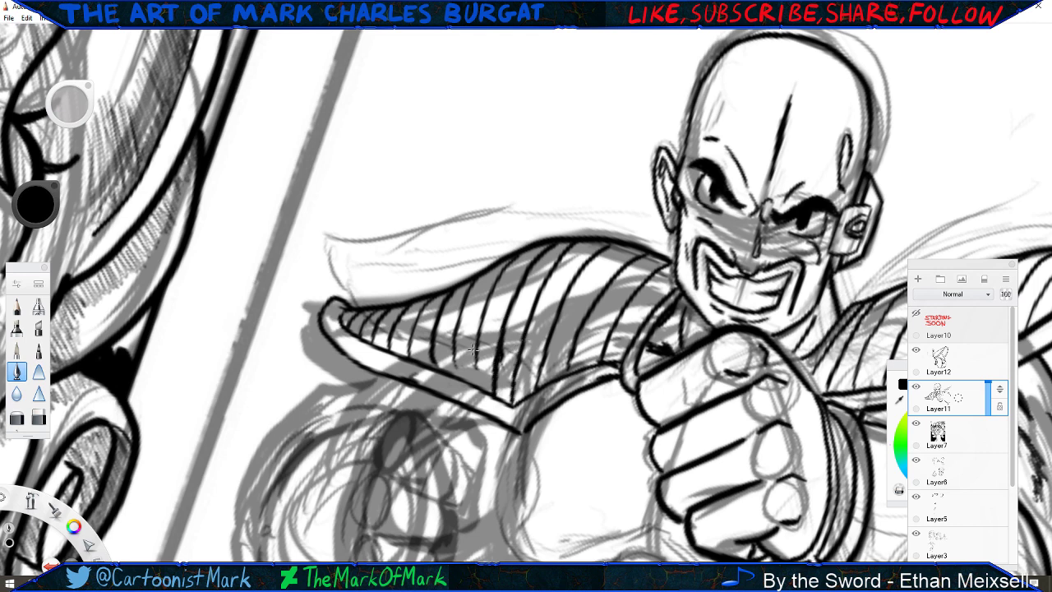
{"action": "mouse_move", "coordinate": [480, 352]}
{"action": "left_mouse_down"}
{"action": "mouse_move", "coordinate": [474, 387]}
{"action": "mouse_move", "coordinate": [452, 374]}
{"action": "left_mouse_up"}
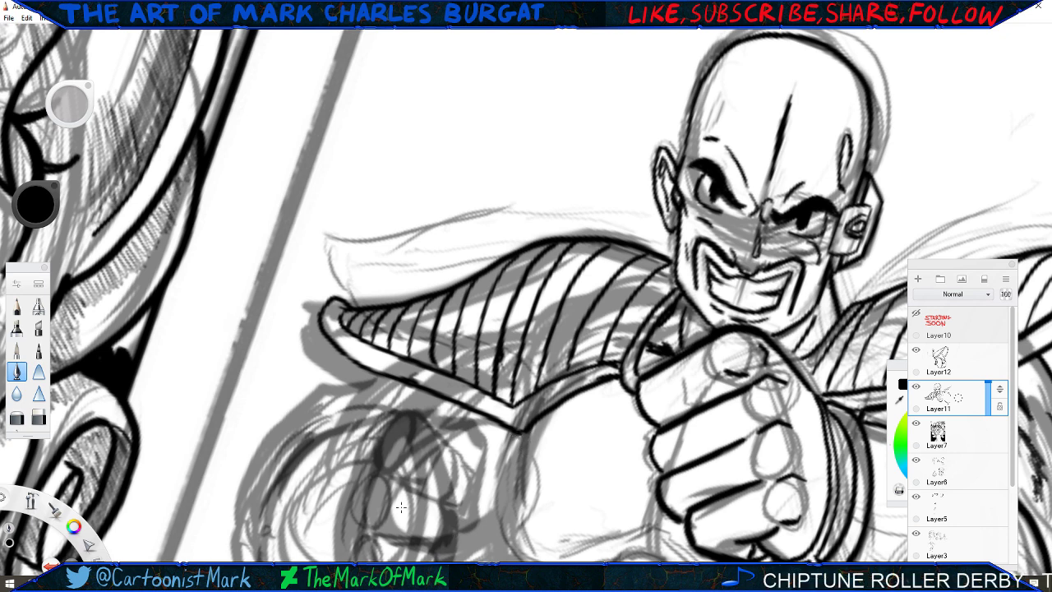
Erase the lower part of the right shoulder guard's rim lines near the wristband on Layer12.
{"action": "key", "text": "space"}
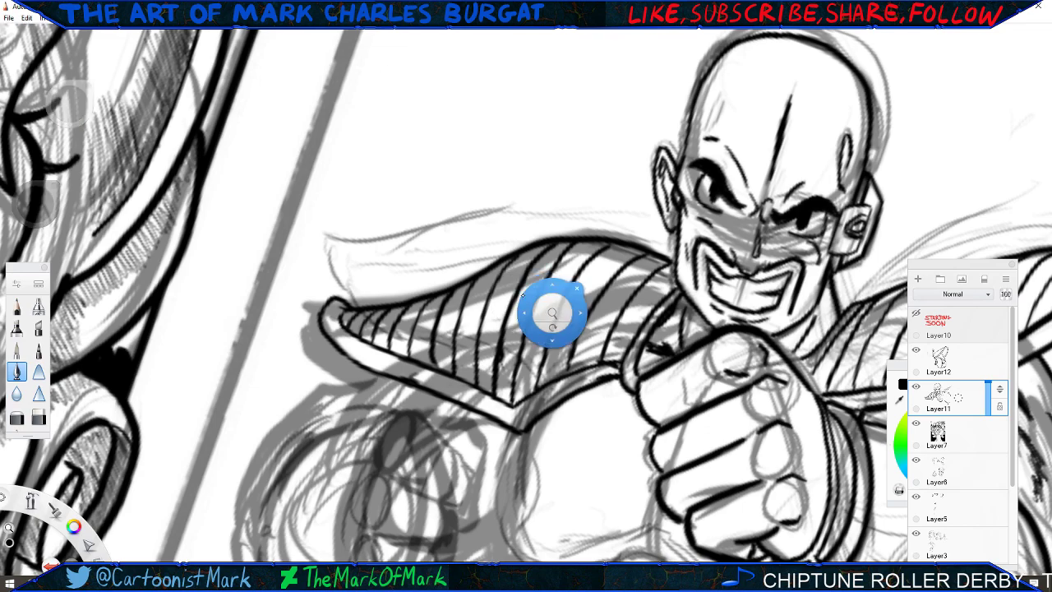
{"action": "left_click_drag", "start_coordinate": [551, 313], "coordinate": [254, 298]}
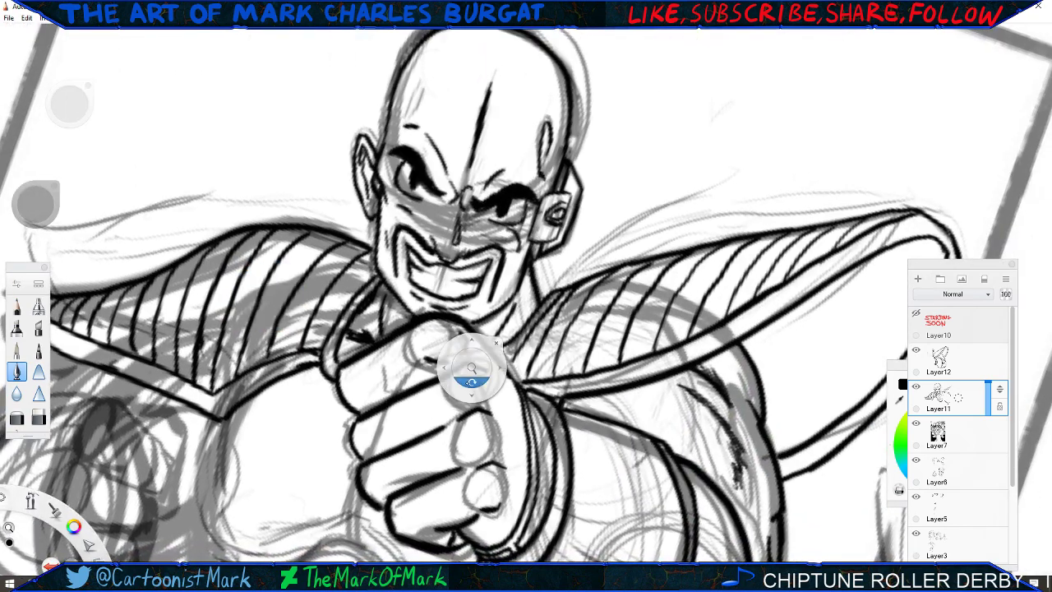
{"action": "mouse_move", "coordinate": [473, 377]}
{"action": "left_mouse_down"}
{"action": "mouse_move", "coordinate": [465, 383]}
{"action": "mouse_move", "coordinate": [512, 402]}
{"action": "left_mouse_up"}
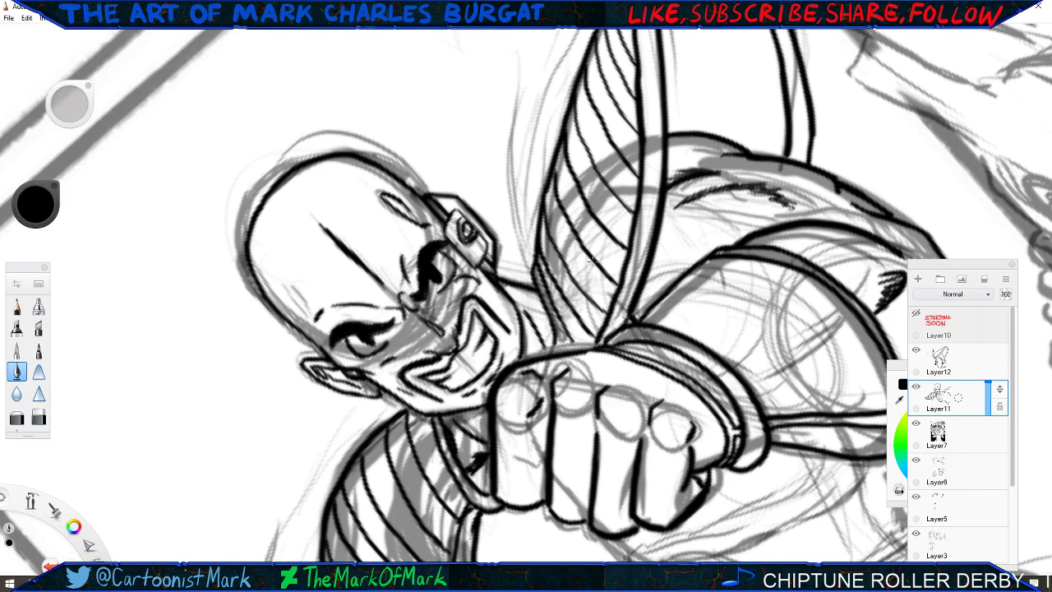
{"action": "left_click", "coordinate": [38, 416]}
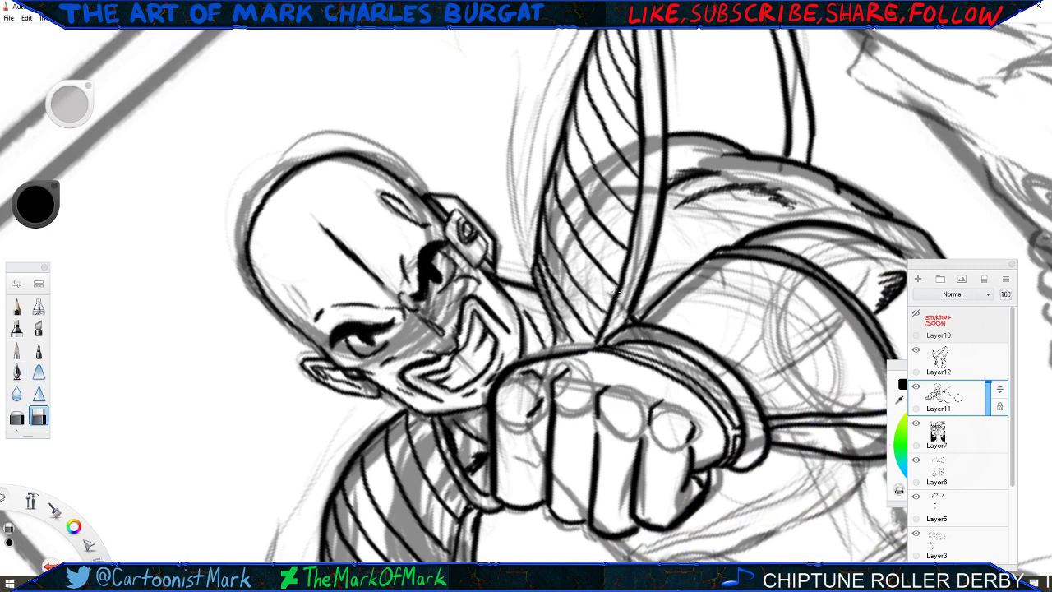
{"action": "left_click", "coordinate": [926, 364]}
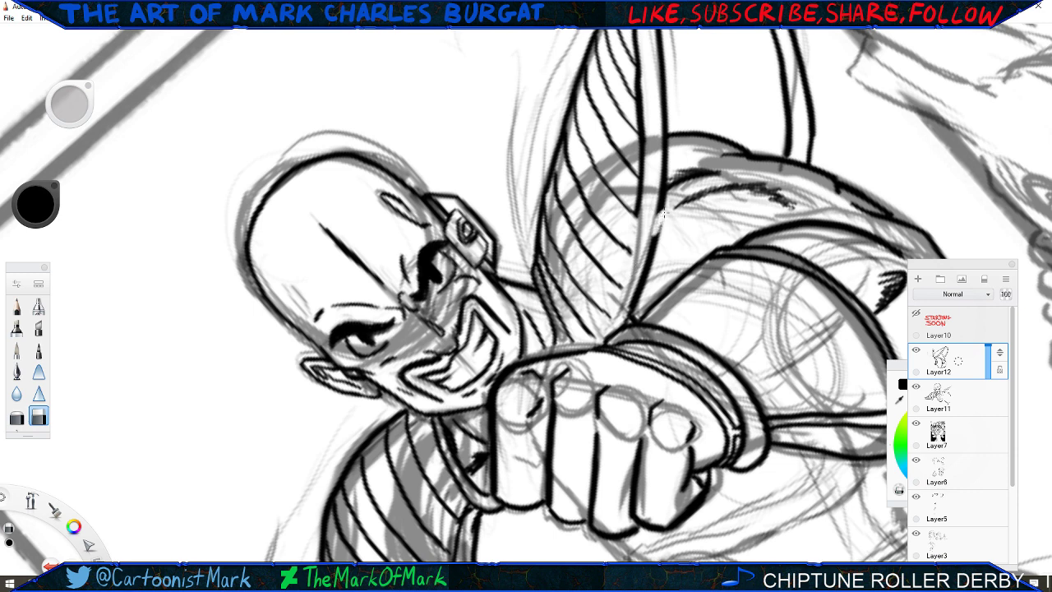
{"action": "mouse_move", "coordinate": [647, 268]}
{"action": "left_mouse_down"}
{"action": "mouse_move", "coordinate": [632, 311]}
{"action": "mouse_move", "coordinate": [652, 257]}
{"action": "left_mouse_up"}
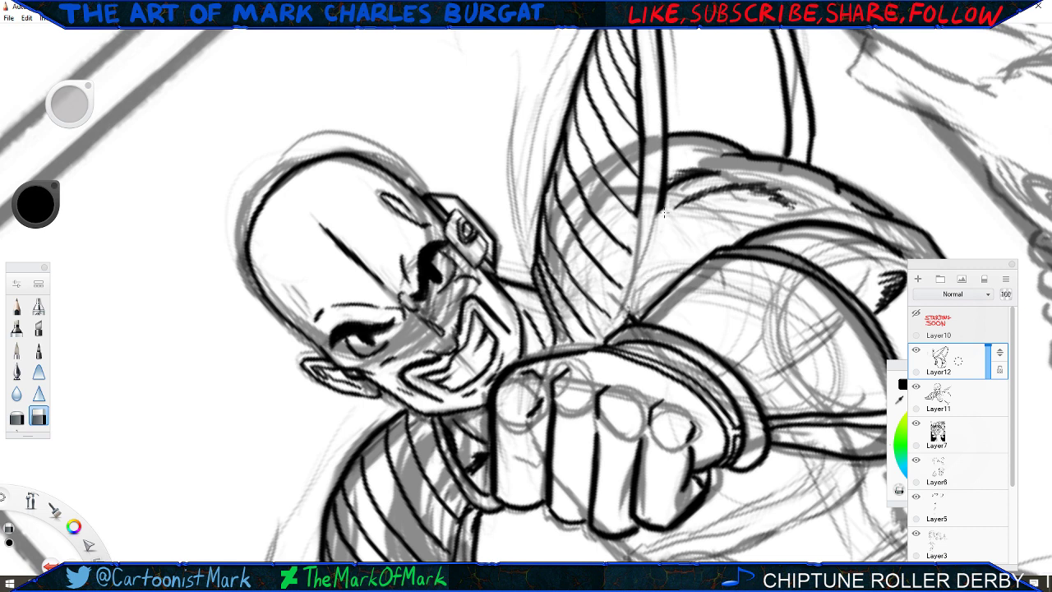
Re-ink both rim lines of the right shoulder guard so they taper toward the wristband on Layer12.
{"action": "left_click", "coordinate": [16, 371]}
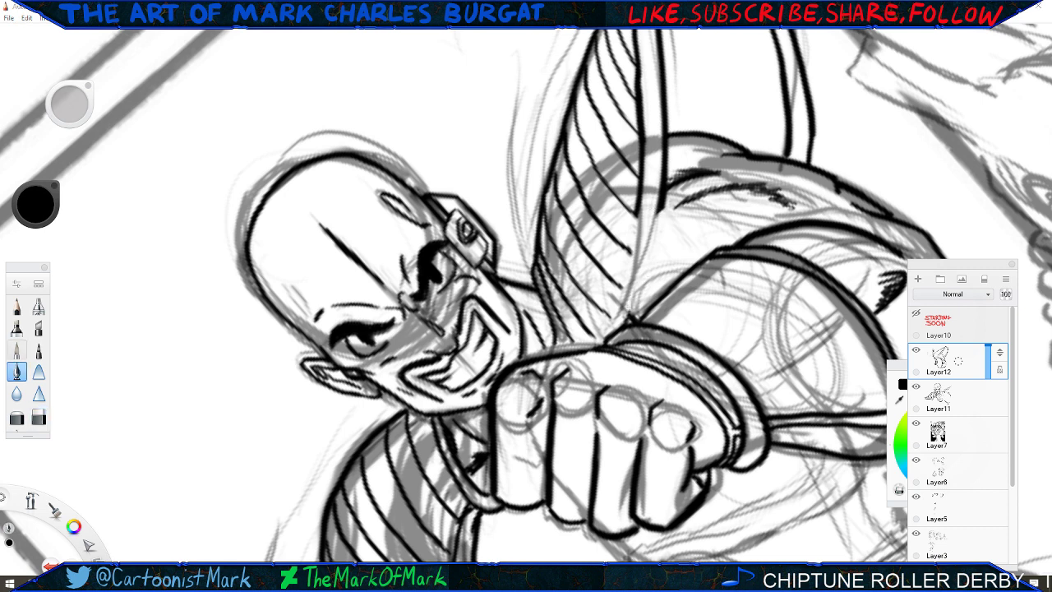
{"action": "left_click_drag", "start_coordinate": [662, 209], "coordinate": [635, 317]}
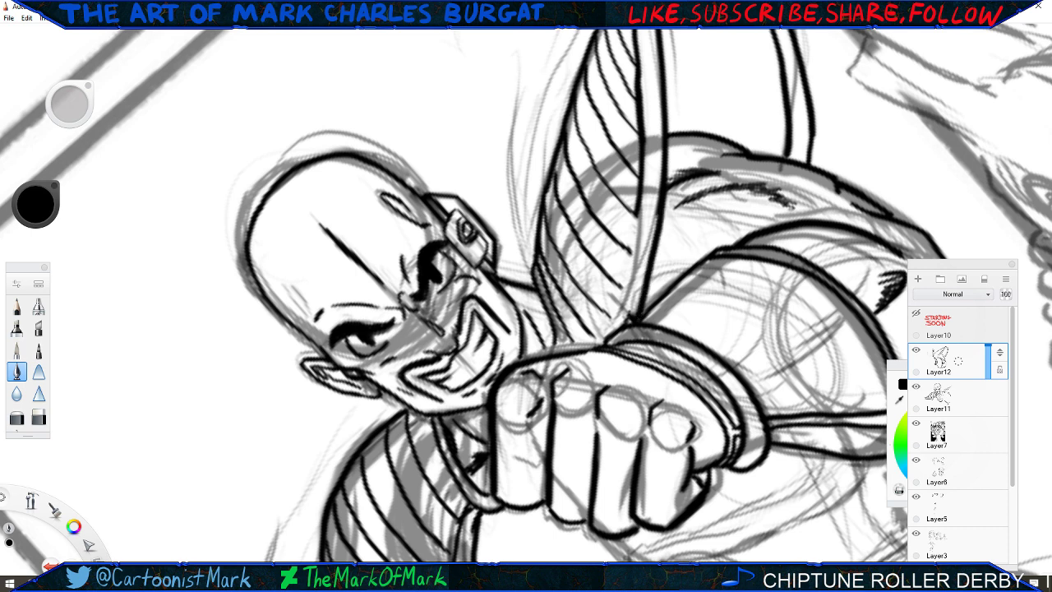
{"action": "left_click_drag", "start_coordinate": [641, 197], "coordinate": [621, 324]}
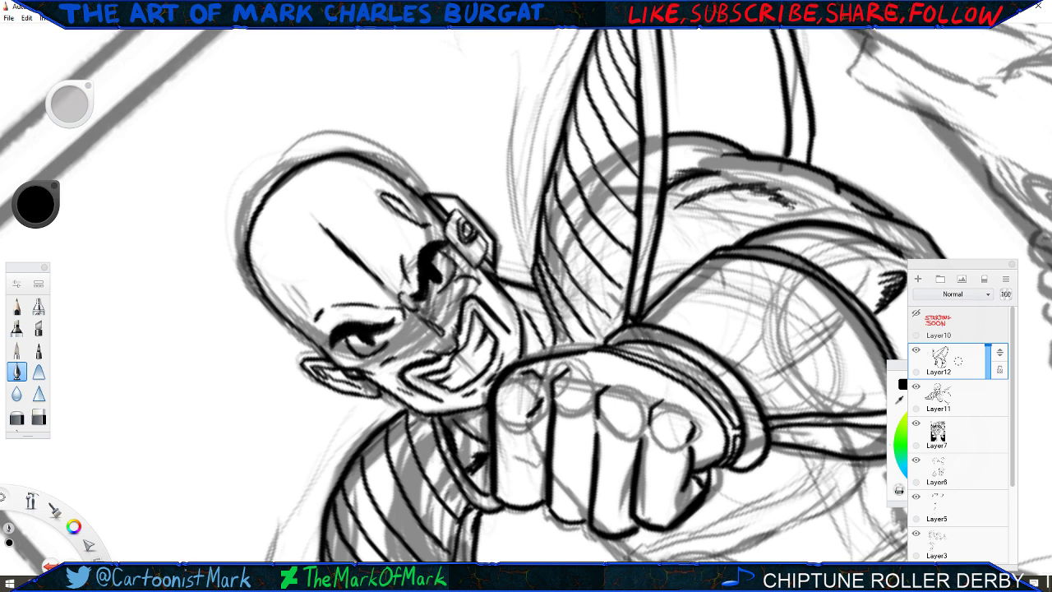
Clean up the right shoulder guard's corner beside the fist and ink its missing edge and ridge lines on Layer11.
{"action": "key", "text": "space"}
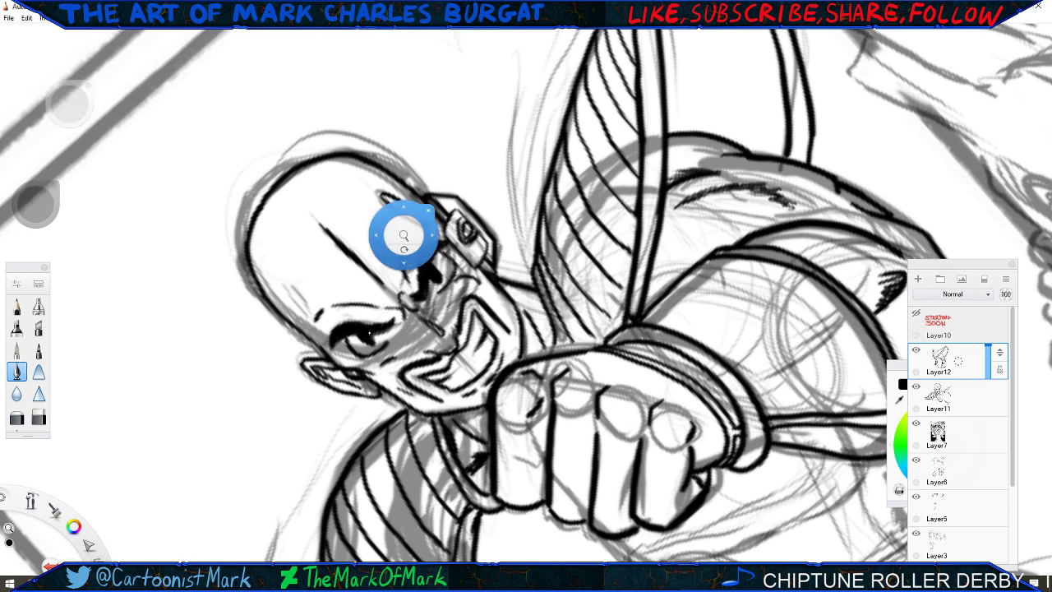
{"action": "left_click_drag", "start_coordinate": [393, 331], "coordinate": [509, 197]}
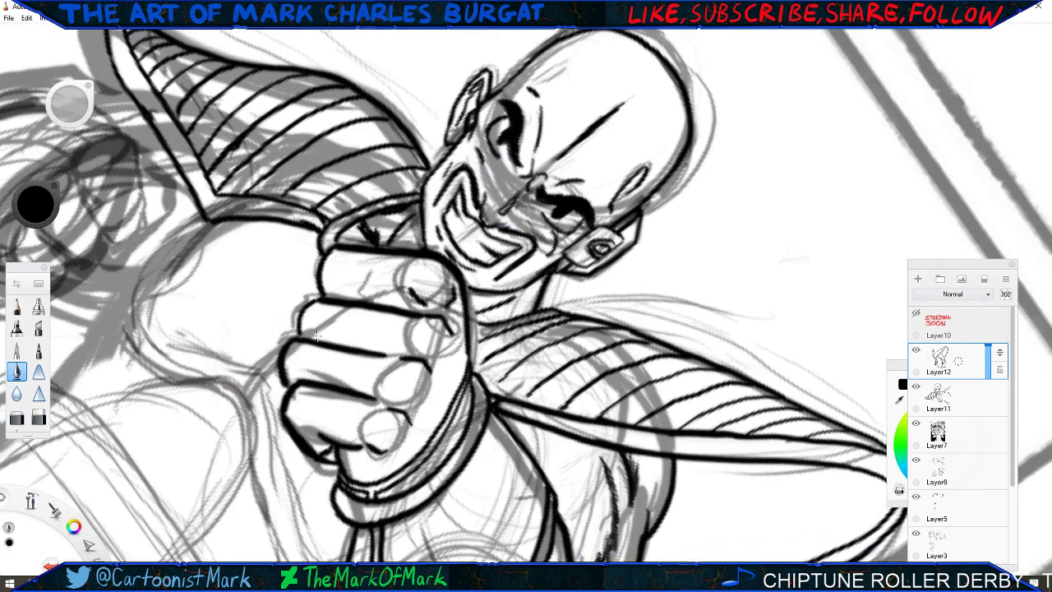
{"action": "left_click", "coordinate": [39, 417]}
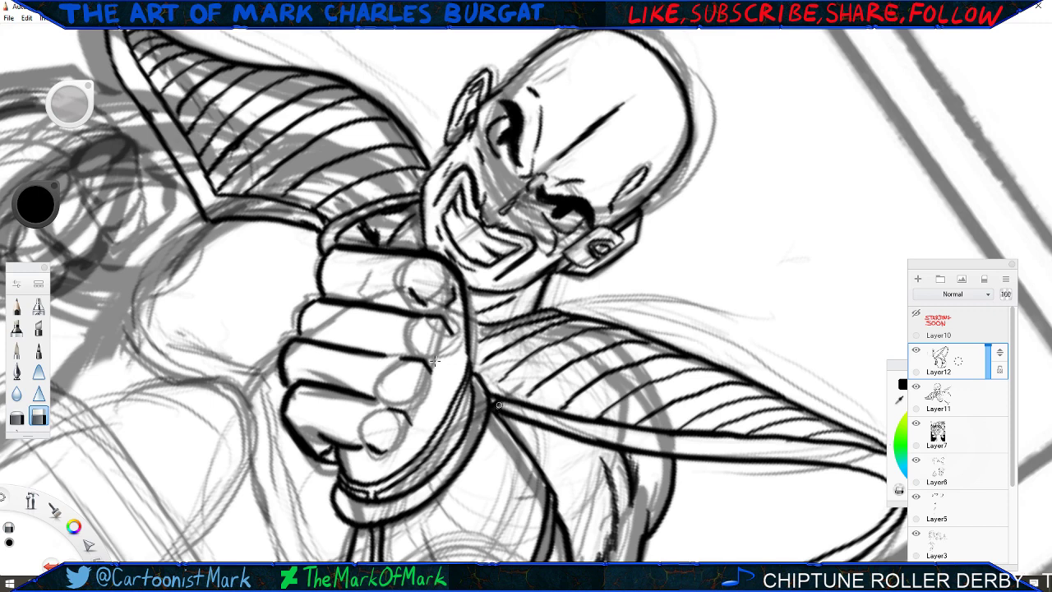
{"action": "left_click", "coordinate": [945, 397]}
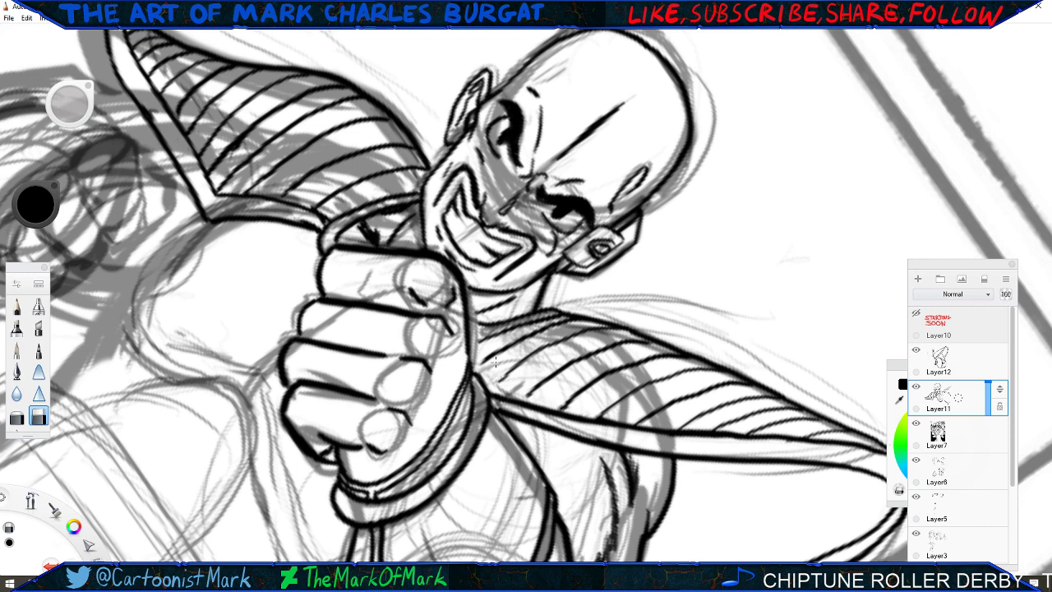
{"action": "key", "text": "b"}
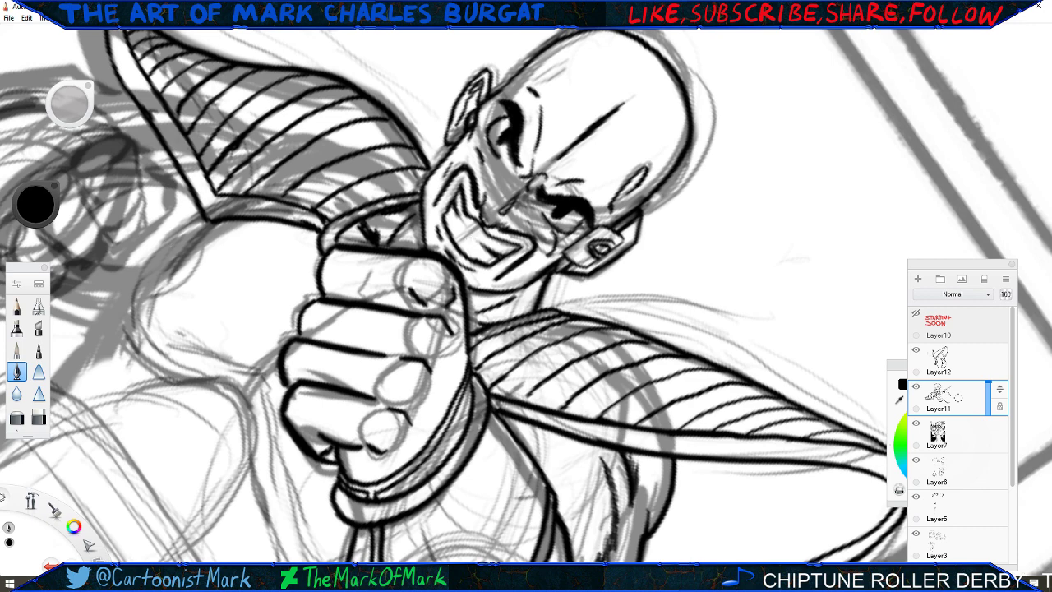
Ink the left chest plate's contour on Layer11, from the left shoulder guard's corner around the chest and up to the fist.
{"action": "key", "text": "space"}
{"action": "mouse_move", "coordinate": [312, 164]}
{"action": "left_mouse_down"}
{"action": "mouse_move", "coordinate": [241, 182]}
{"action": "mouse_move", "coordinate": [340, 394]}
{"action": "left_mouse_up"}
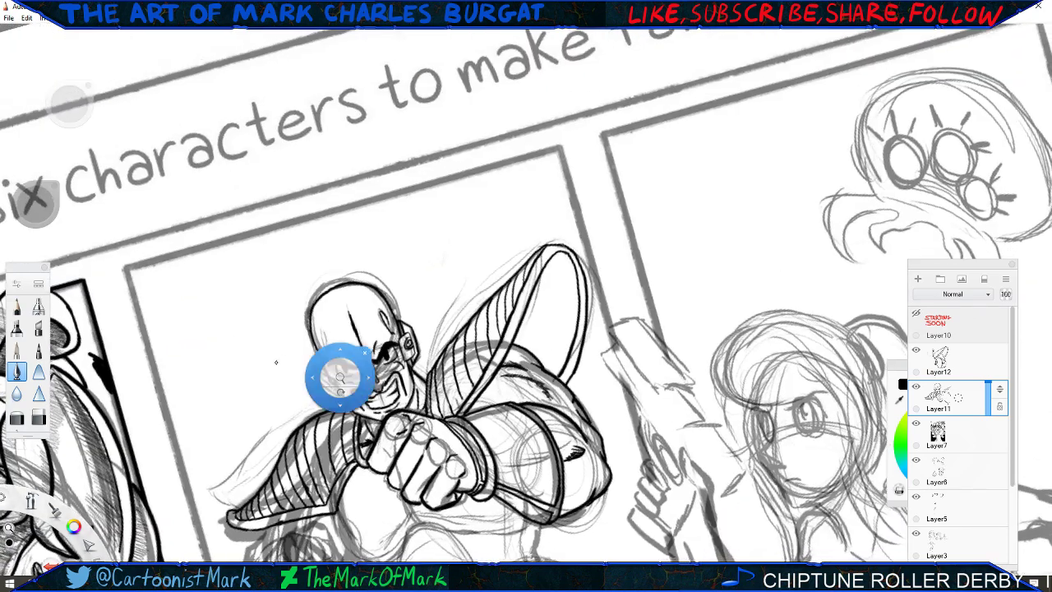
{"action": "left_click_drag", "start_coordinate": [276, 362], "coordinate": [250, 232]}
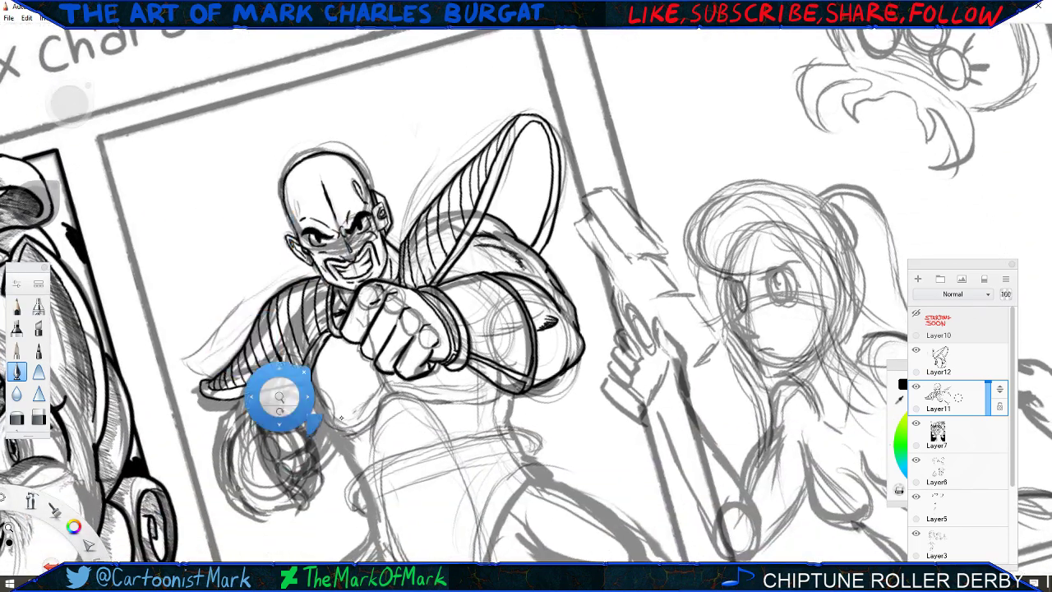
{"action": "left_click_drag", "start_coordinate": [279, 399], "coordinate": [341, 386]}
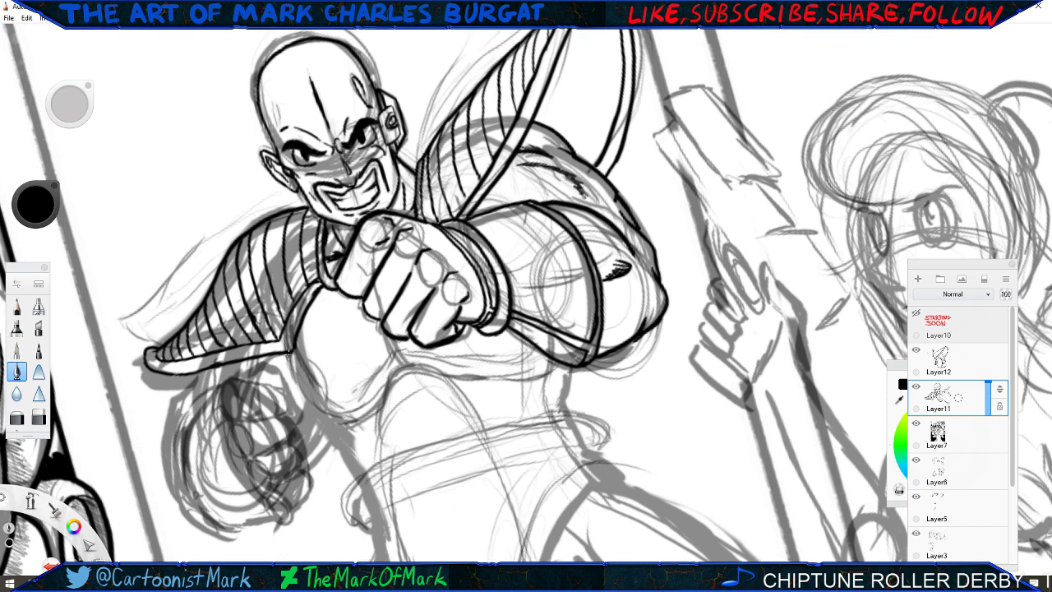
{"action": "mouse_move", "coordinate": [292, 358]}
{"action": "left_mouse_down"}
{"action": "mouse_move", "coordinate": [353, 403]}
{"action": "mouse_move", "coordinate": [288, 351]}
{"action": "left_mouse_up"}
{"action": "key", "text": "ctrl+z"}
{"action": "key", "text": "ctrl+y"}
{"action": "left_click_drag", "start_coordinate": [298, 347], "coordinate": [335, 383]}
{"action": "key", "text": "ctrl+z"}
{"action": "mouse_move", "coordinate": [304, 358]}
{"action": "left_mouse_down"}
{"action": "mouse_move", "coordinate": [370, 403]}
{"action": "mouse_move", "coordinate": [359, 404]}
{"action": "mouse_move", "coordinate": [398, 369]}
{"action": "left_mouse_up"}
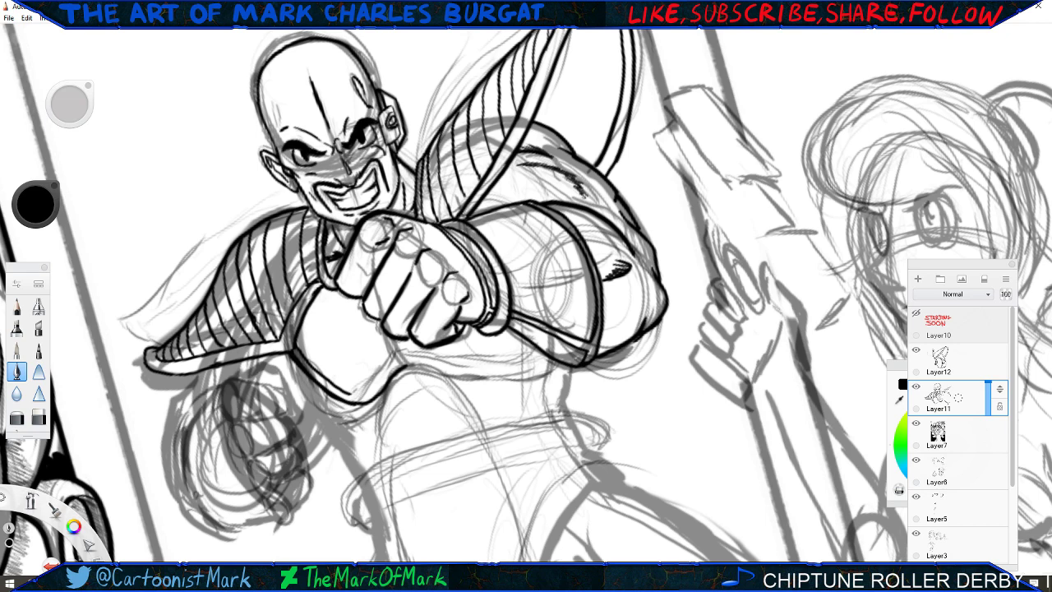
Ink the chest plate's outer rim parallel to the chest contour and carry it below the fist to the forearm.
{"action": "key", "text": "space"}
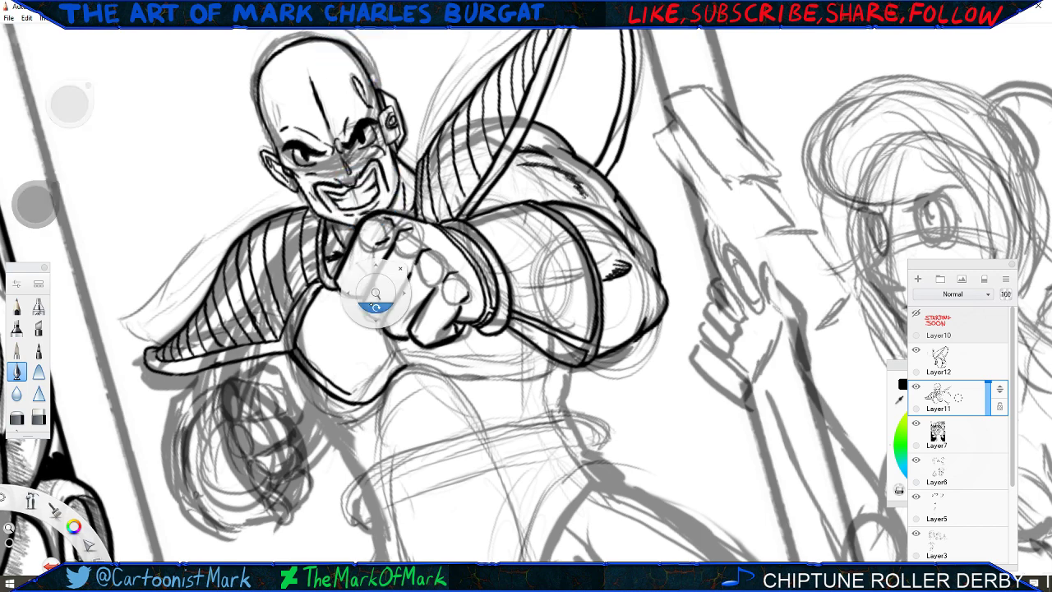
{"action": "left_click_drag", "start_coordinate": [375, 317], "coordinate": [348, 378]}
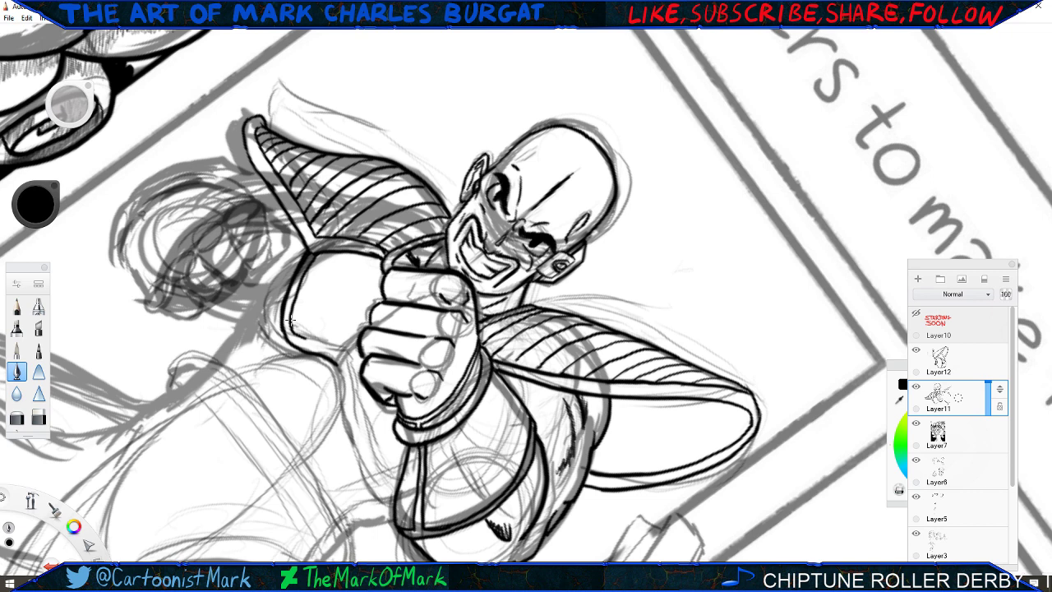
{"action": "left_click_drag", "start_coordinate": [317, 340], "coordinate": [328, 348]}
{"action": "key", "text": "ctrl+z"}
{"action": "mouse_move", "coordinate": [291, 325]}
{"action": "left_mouse_down"}
{"action": "mouse_move", "coordinate": [337, 354]}
{"action": "mouse_move", "coordinate": [370, 469]}
{"action": "mouse_move", "coordinate": [393, 486]}
{"action": "left_mouse_up"}
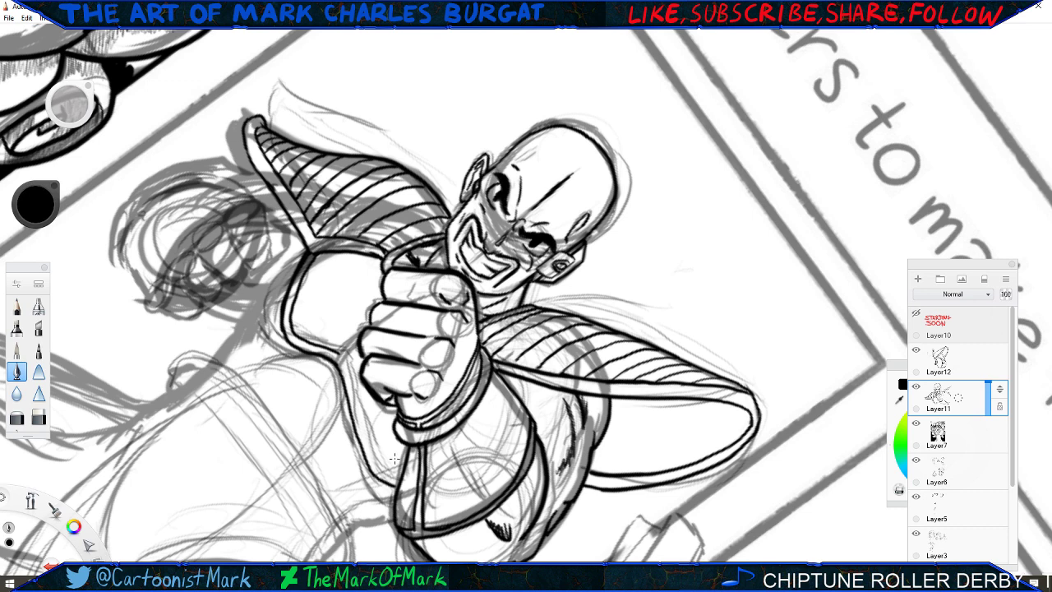
Ink both sides of the torso from the chest armour down to the waist.
{"action": "key", "text": "space"}
{"action": "left_click_drag", "start_coordinate": [289, 189], "coordinate": [267, 235]}
{"action": "left_click_drag", "start_coordinate": [352, 493], "coordinate": [268, 437]}
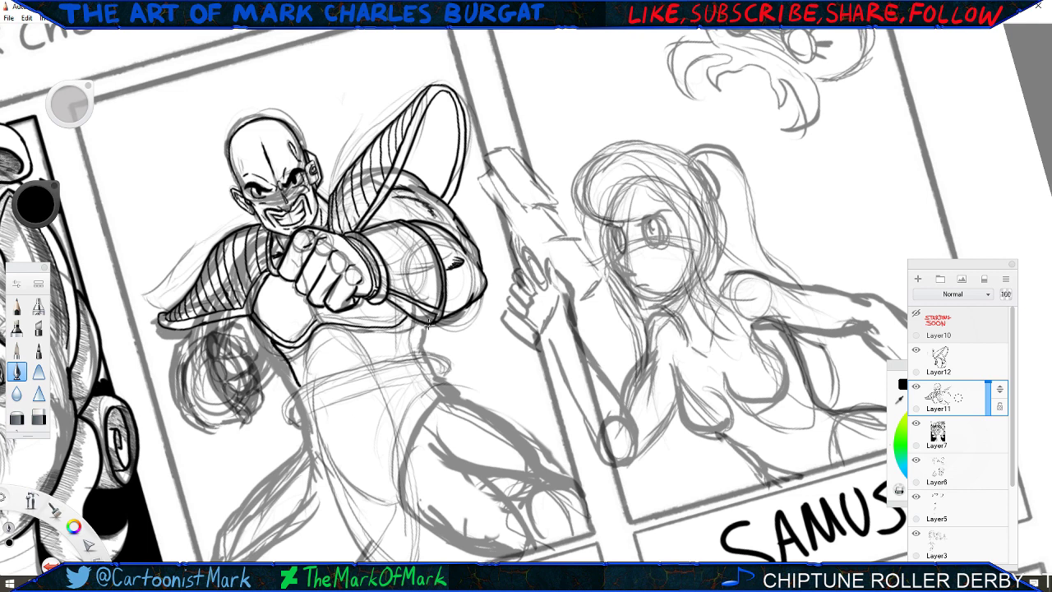
{"action": "left_click_drag", "start_coordinate": [428, 327], "coordinate": [425, 346]}
Ink the chest plate's inner rim line beneath the fist, parallel to the lower edge, ending at the forearm.
{"action": "key", "text": "space"}
{"action": "left_click_drag", "start_coordinate": [329, 352], "coordinate": [327, 336]}
{"action": "key", "text": "space"}
{"action": "mouse_move", "coordinate": [311, 277]}
{"action": "left_mouse_down"}
{"action": "mouse_move", "coordinate": [296, 195]}
{"action": "mouse_move", "coordinate": [322, 207]}
{"action": "mouse_move", "coordinate": [336, 248]}
{"action": "left_mouse_up"}
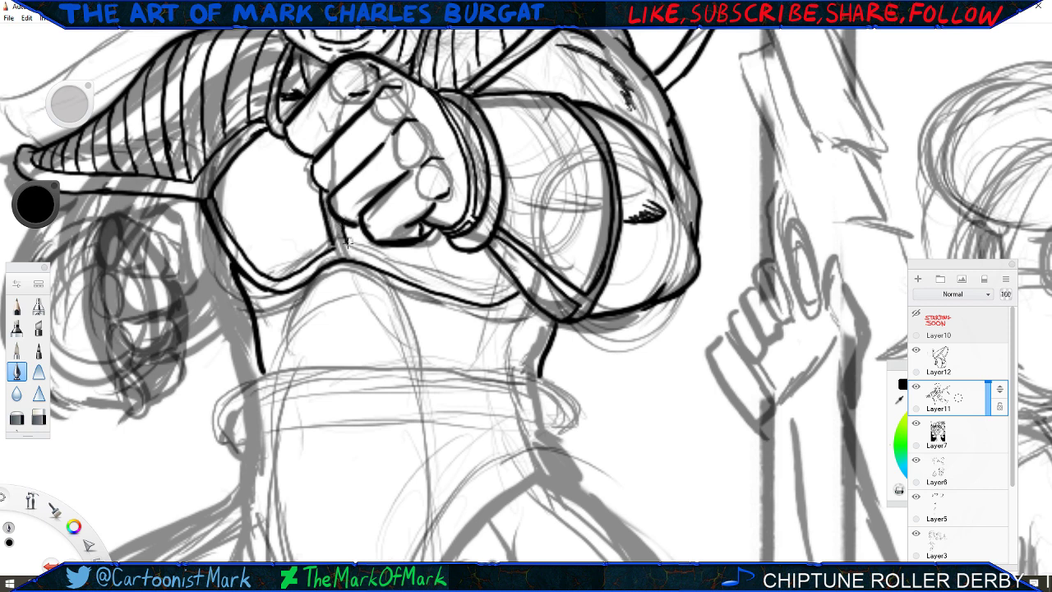
{"action": "mouse_move", "coordinate": [346, 243]}
{"action": "left_mouse_down"}
{"action": "mouse_move", "coordinate": [476, 292]}
{"action": "mouse_move", "coordinate": [513, 279]}
{"action": "left_mouse_up"}
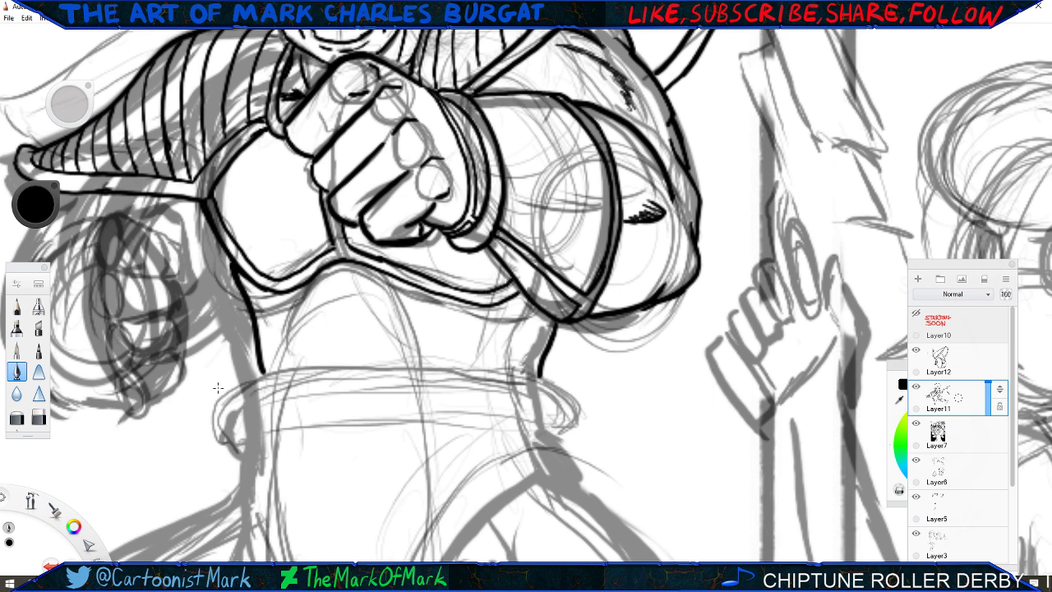
{"action": "key", "text": "space"}
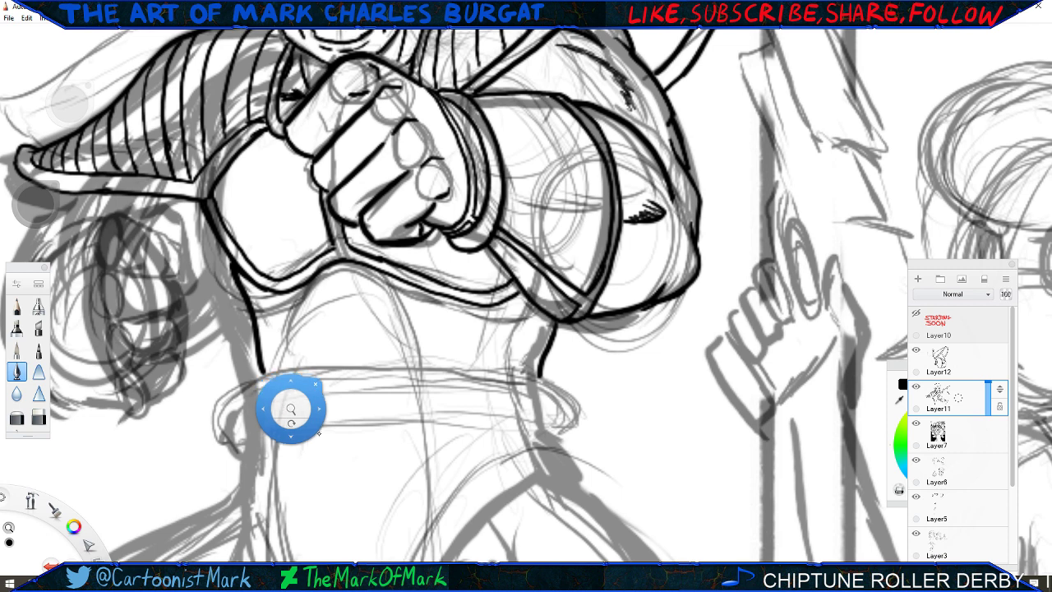
{"action": "left_click", "coordinate": [319, 389]}
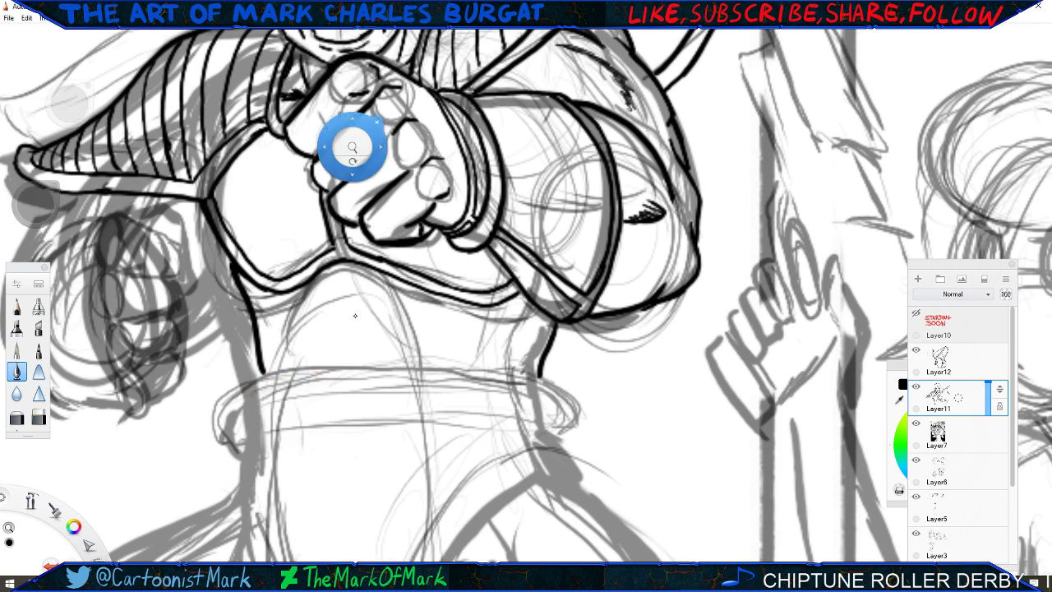
{"action": "scroll", "coordinate": [366, 279], "scroll_direction": "down", "scroll_amount": 8}
{"action": "key", "text": "space"}
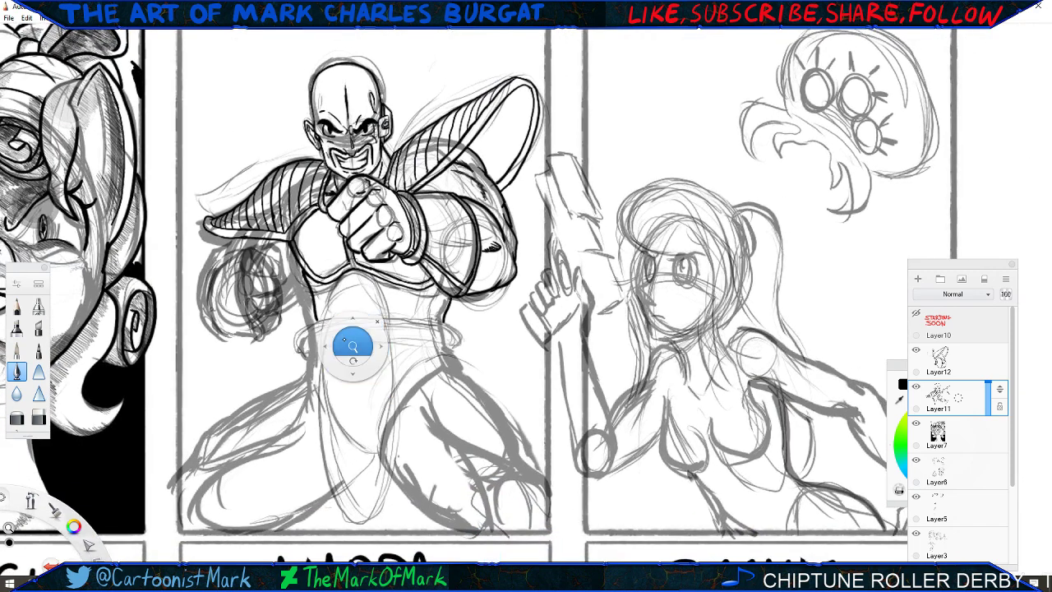
{"action": "key", "text": "space"}
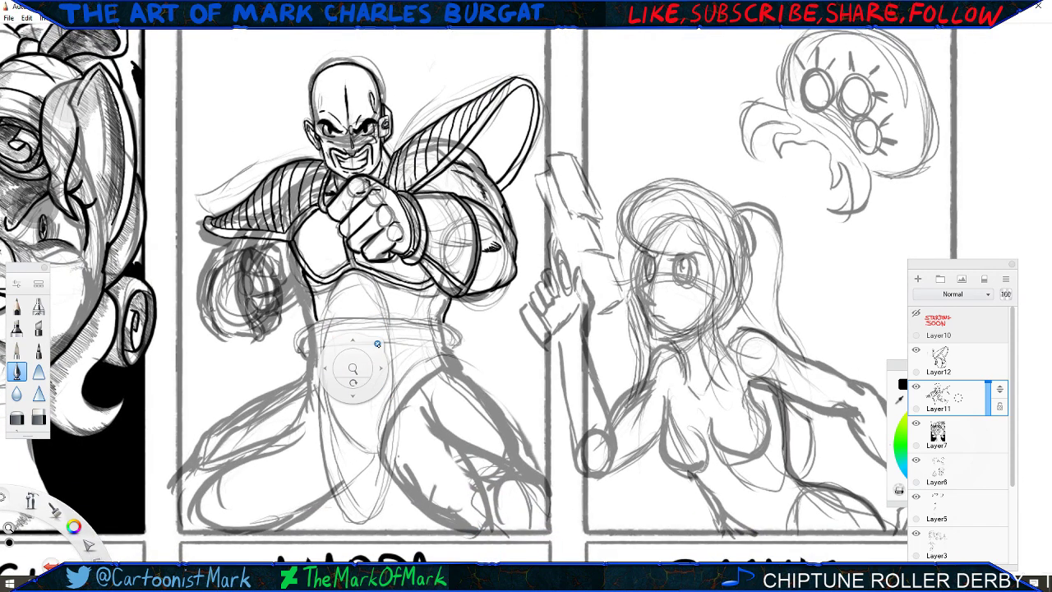
{"action": "key", "text": "space"}
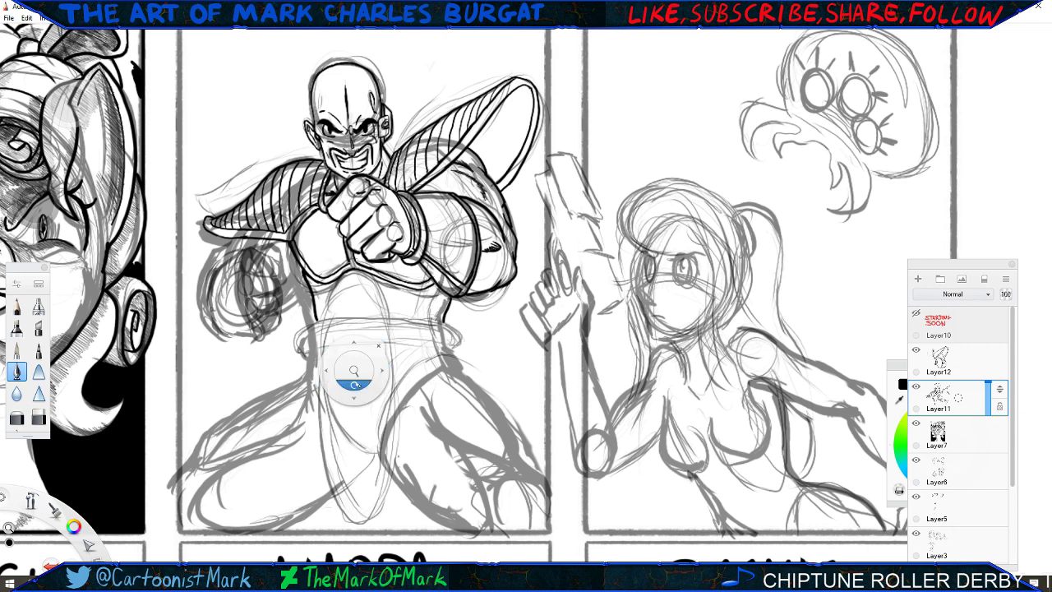
{"action": "left_click_drag", "start_coordinate": [356, 353], "coordinate": [469, 359]}
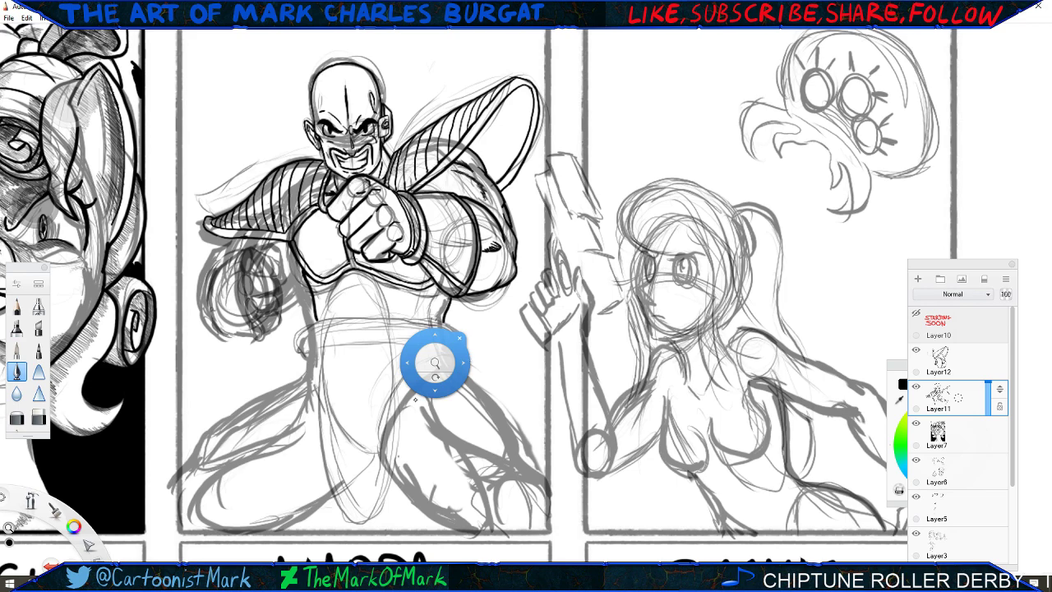
Ink the two long outer sides of the armour's front flap on Layer12, from below the chest plate down between the legs.
{"action": "scroll", "coordinate": [415, 399], "scroll_direction": "up", "scroll_amount": 5}
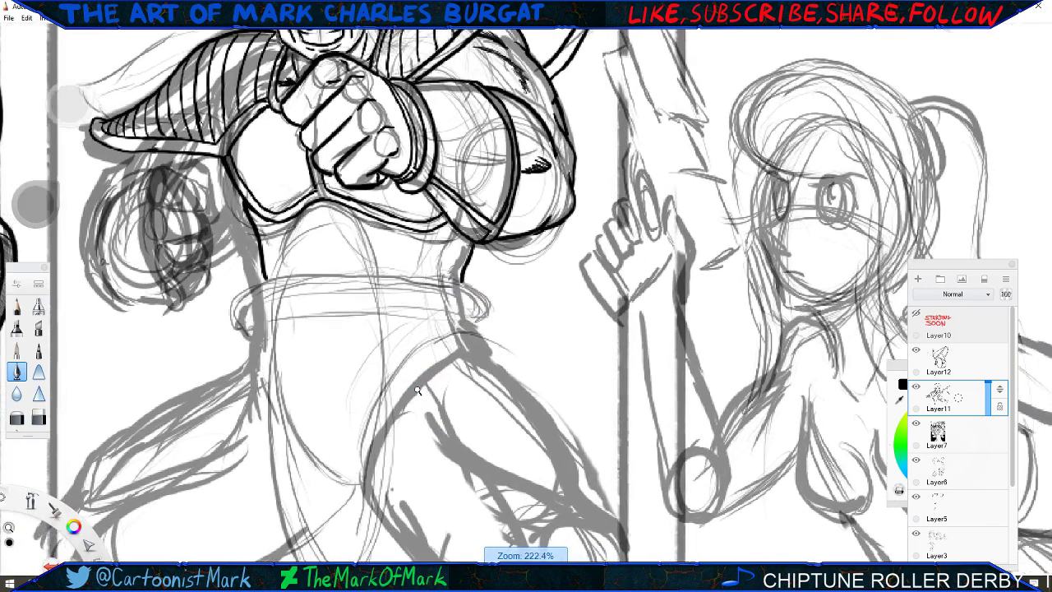
{"action": "left_click_drag", "start_coordinate": [418, 391], "coordinate": [370, 342]}
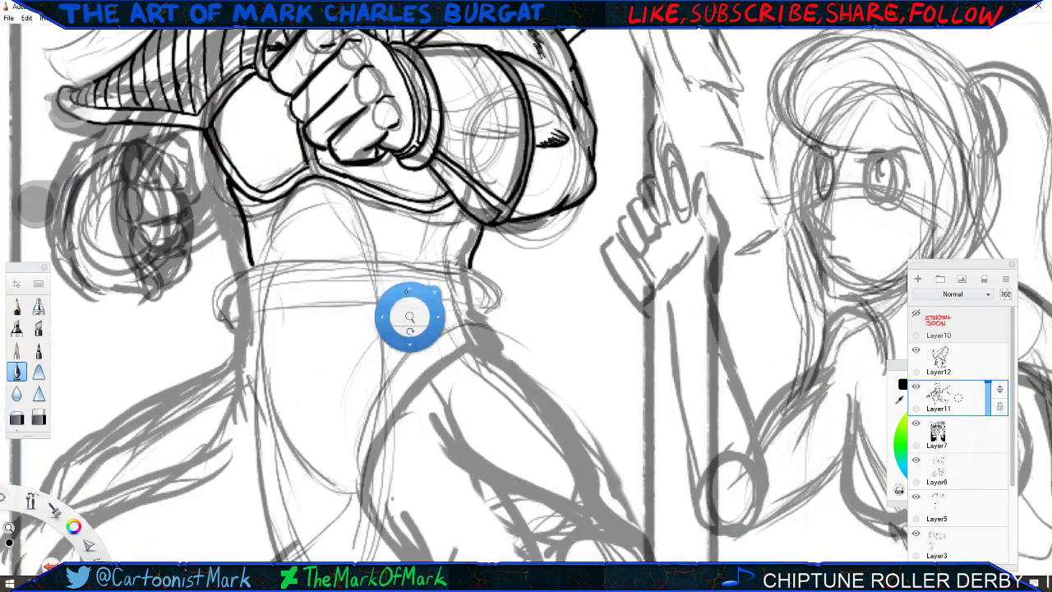
{"action": "left_click_drag", "start_coordinate": [255, 383], "coordinate": [283, 373]}
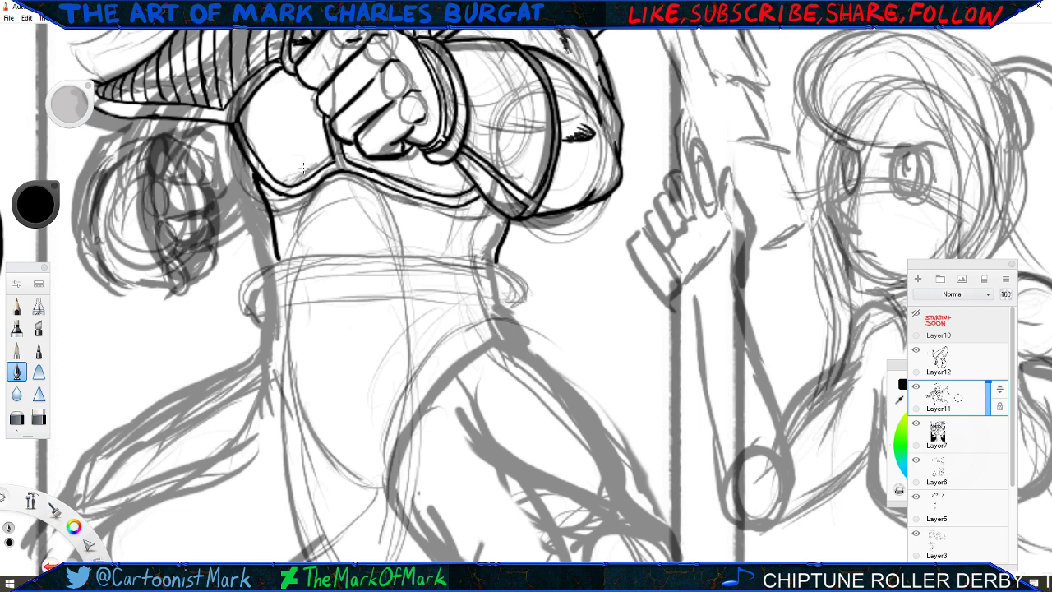
{"action": "left_click", "coordinate": [957, 360]}
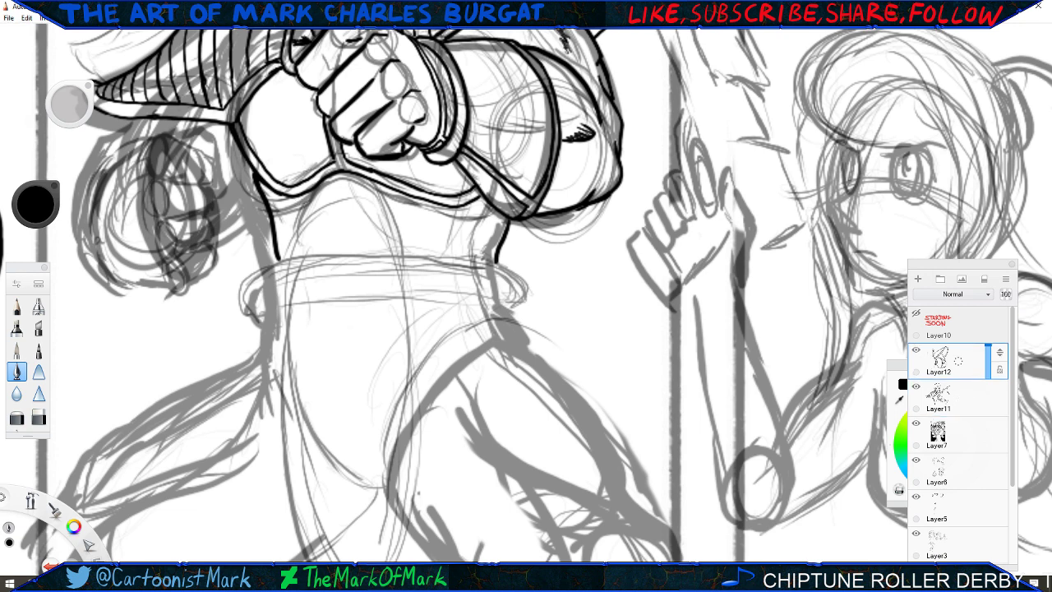
{"action": "left_click_drag", "start_coordinate": [305, 190], "coordinate": [279, 255]}
{"action": "mouse_move", "coordinate": [279, 257]}
{"action": "left_mouse_down"}
{"action": "mouse_move", "coordinate": [266, 349]}
{"action": "mouse_move", "coordinate": [301, 534]}
{"action": "left_mouse_up"}
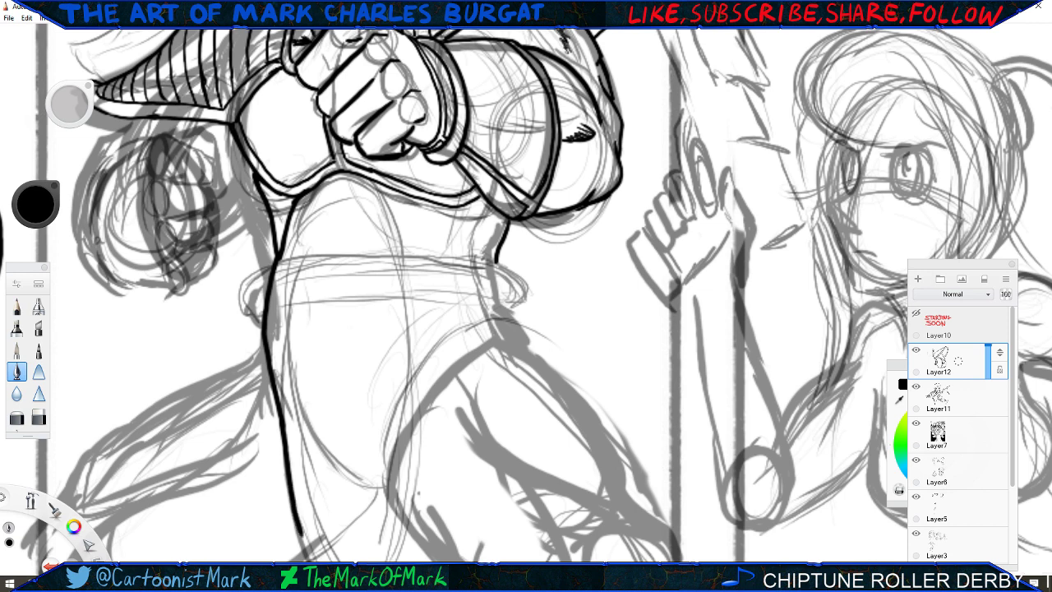
{"action": "mouse_move", "coordinate": [391, 186]}
{"action": "left_mouse_down"}
{"action": "mouse_move", "coordinate": [420, 243]}
{"action": "mouse_move", "coordinate": [430, 329]}
{"action": "mouse_move", "coordinate": [388, 562]}
{"action": "left_mouse_up"}
Close the front flap's outer outline with a rounded lower tip just above the panel border.
{"action": "key", "text": "space"}
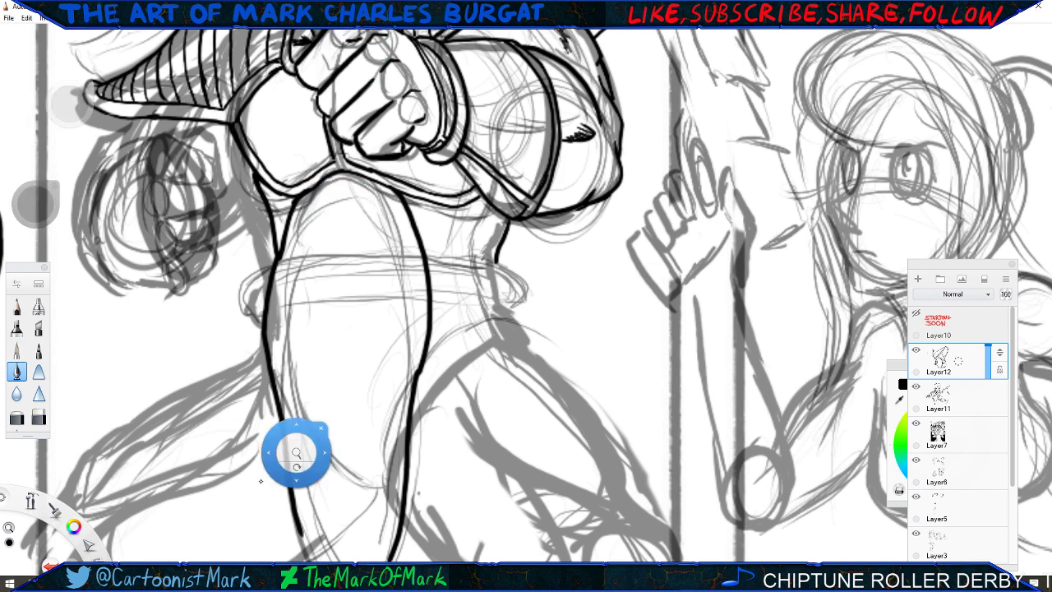
{"action": "left_click_drag", "start_coordinate": [282, 464], "coordinate": [308, 327]}
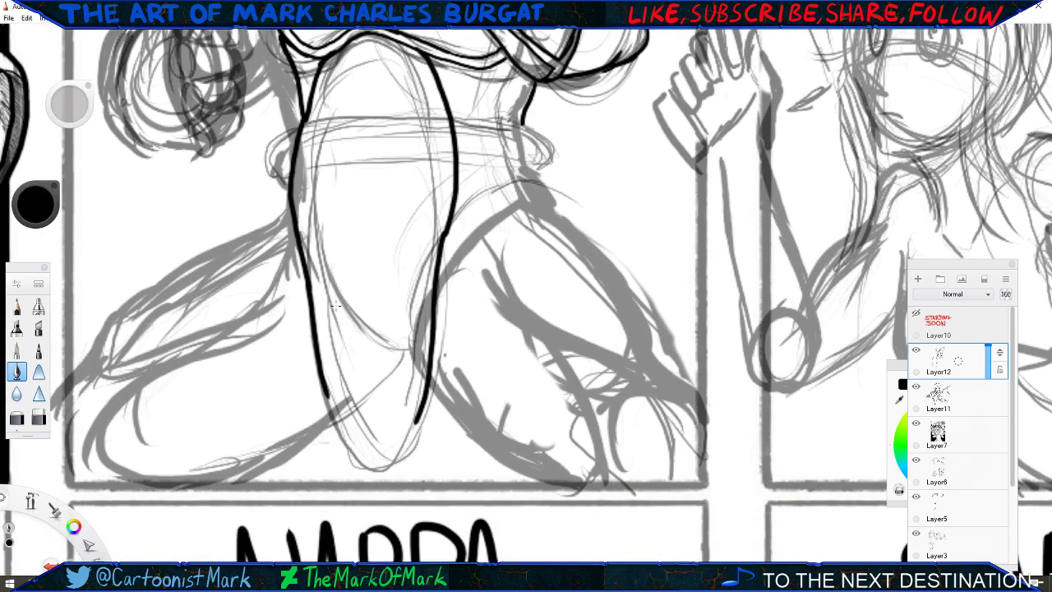
{"action": "mouse_move", "coordinate": [324, 387]}
{"action": "left_mouse_down"}
{"action": "mouse_move", "coordinate": [359, 459]}
{"action": "mouse_move", "coordinate": [381, 464]}
{"action": "mouse_move", "coordinate": [417, 422]}
{"action": "left_mouse_up"}
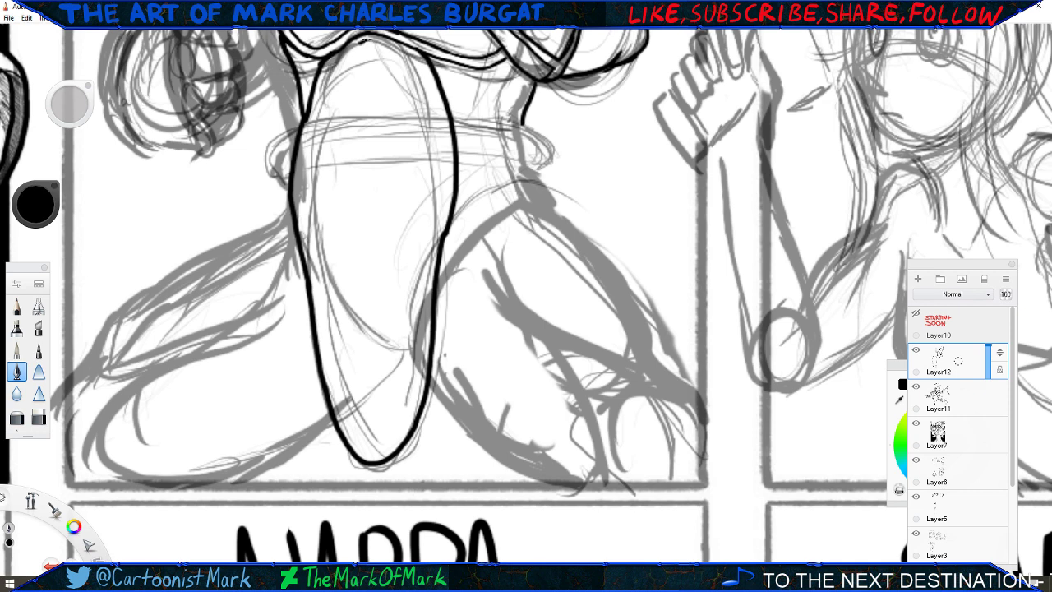
Ink the front flap's inner rim line around its upper end and down the whole left side.
{"action": "left_click_drag", "start_coordinate": [361, 40], "coordinate": [315, 116]}
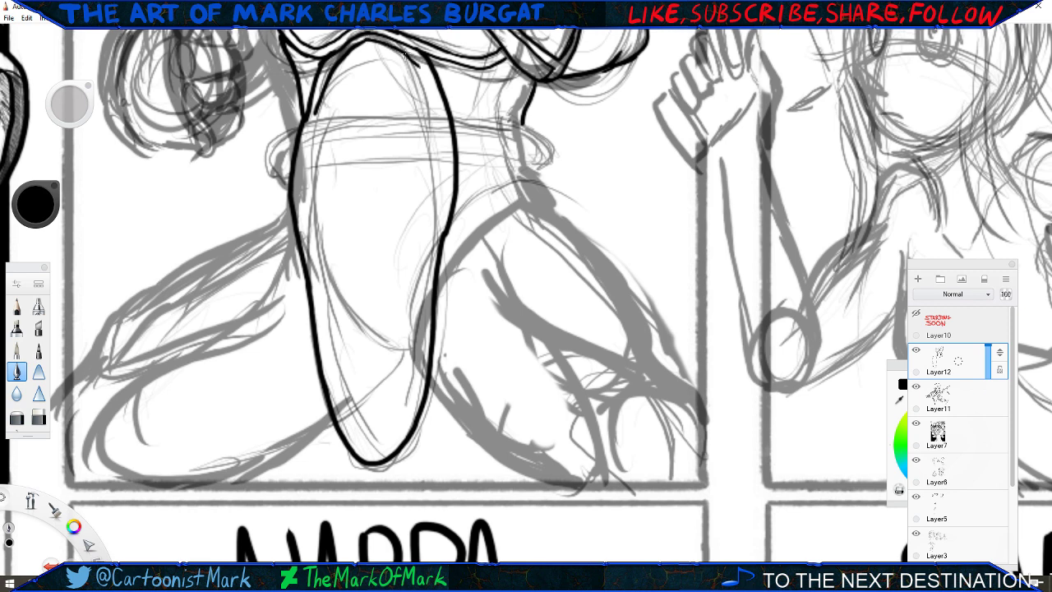
{"action": "mouse_move", "coordinate": [409, 56]}
{"action": "left_mouse_down"}
{"action": "mouse_move", "coordinate": [437, 105]}
{"action": "mouse_move", "coordinate": [442, 220]}
{"action": "left_mouse_up"}
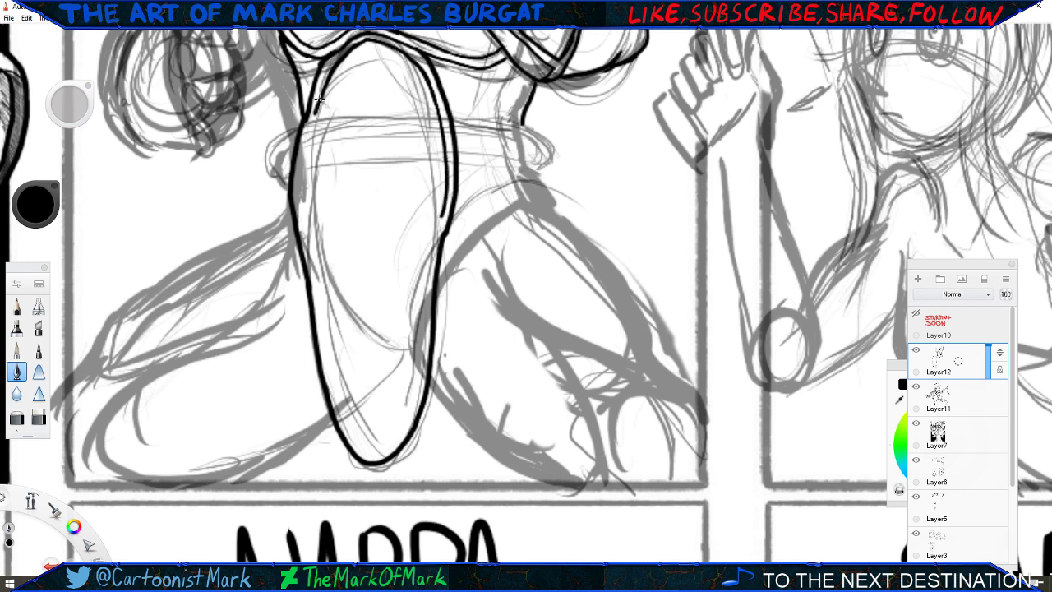
{"action": "left_click_drag", "start_coordinate": [317, 108], "coordinate": [311, 148]}
{"action": "key", "text": "ctrl+z"}
{"action": "mouse_move", "coordinate": [317, 115]}
{"action": "left_mouse_down"}
{"action": "mouse_move", "coordinate": [305, 205]}
{"action": "mouse_move", "coordinate": [314, 115]}
{"action": "mouse_move", "coordinate": [305, 208]}
{"action": "mouse_move", "coordinate": [363, 442]}
{"action": "left_mouse_up"}
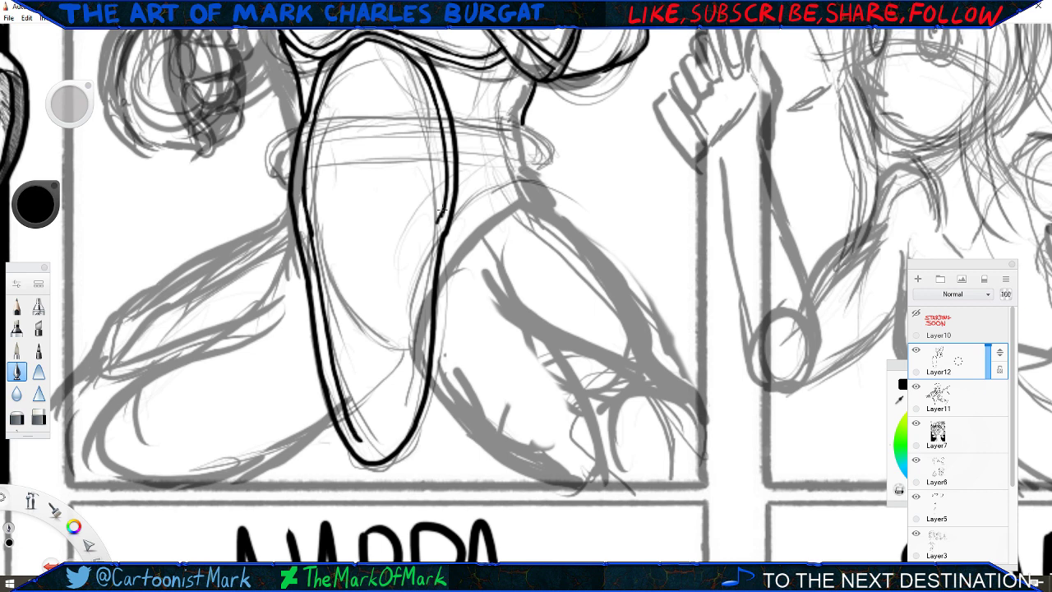
Ink the lower right side of the front flap's inner rim line, joining it to the left side at the tip.
{"action": "left_click_drag", "start_coordinate": [438, 215], "coordinate": [426, 317]}
{"action": "key", "text": "ctrl+z"}
{"action": "left_click_drag", "start_coordinate": [434, 226], "coordinate": [424, 348]}
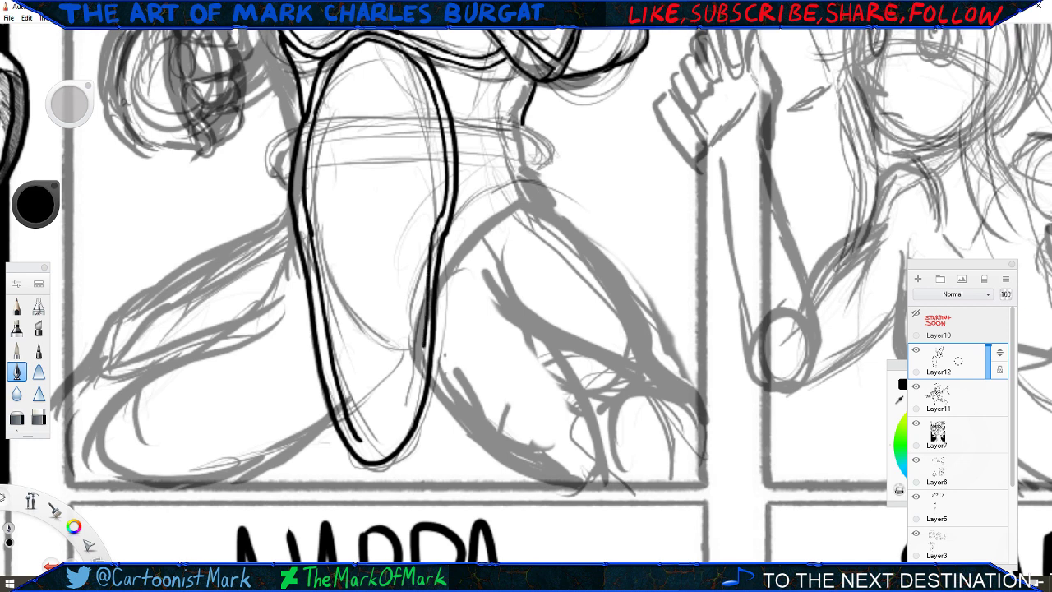
{"action": "key", "text": "ctrl+z"}
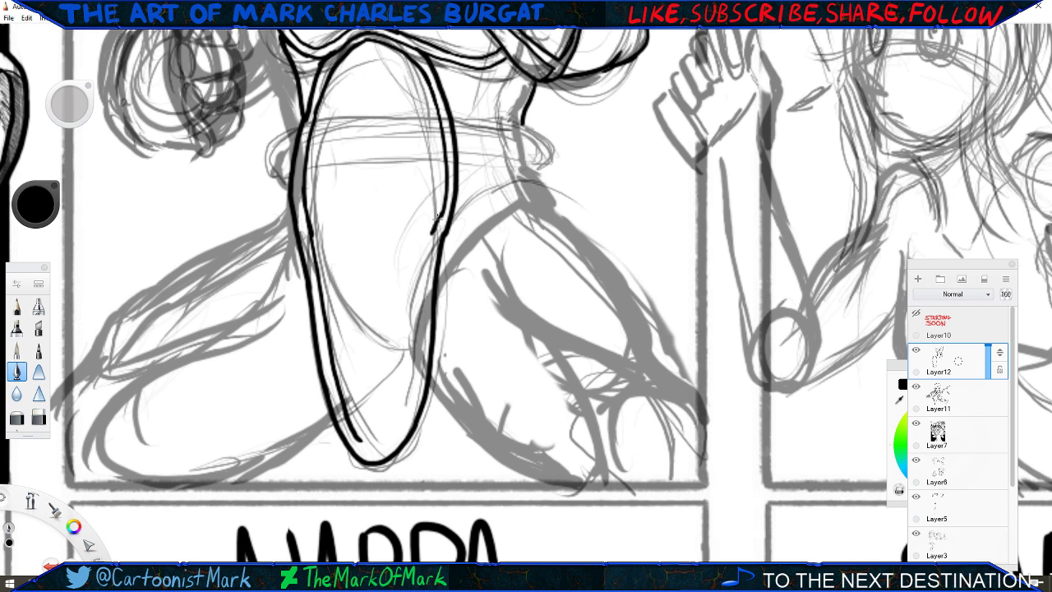
{"action": "mouse_move", "coordinate": [431, 235]}
{"action": "left_mouse_down"}
{"action": "mouse_move", "coordinate": [417, 366]}
{"action": "mouse_move", "coordinate": [390, 441]}
{"action": "left_mouse_up"}
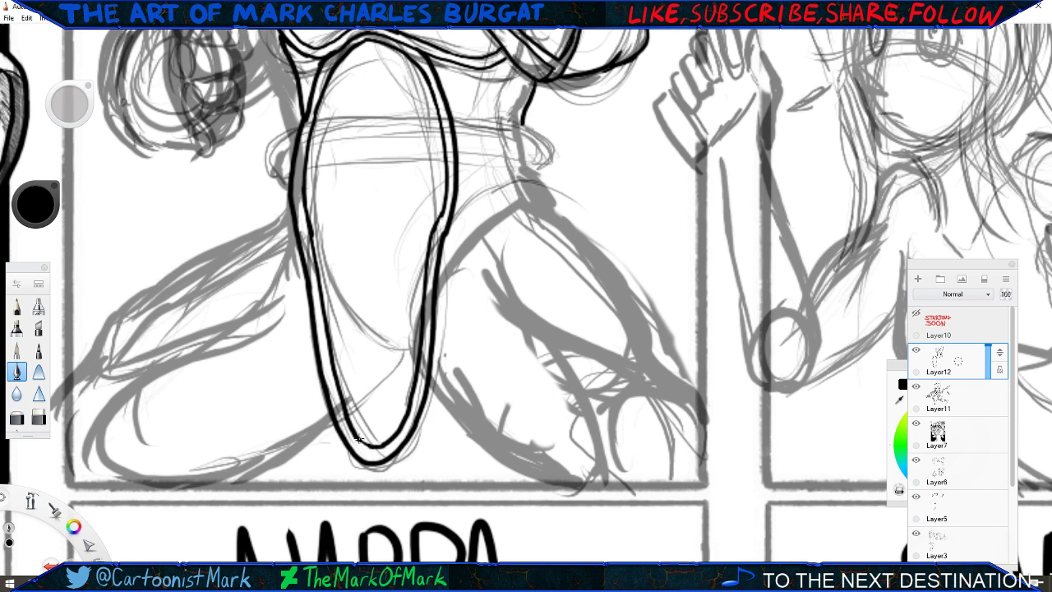
Finish the inner rim's tip and ink the first two curved ridge lines across the front flap's upper end.
{"action": "left_click_drag", "start_coordinate": [358, 439], "coordinate": [366, 446]}
{"action": "key", "text": "space"}
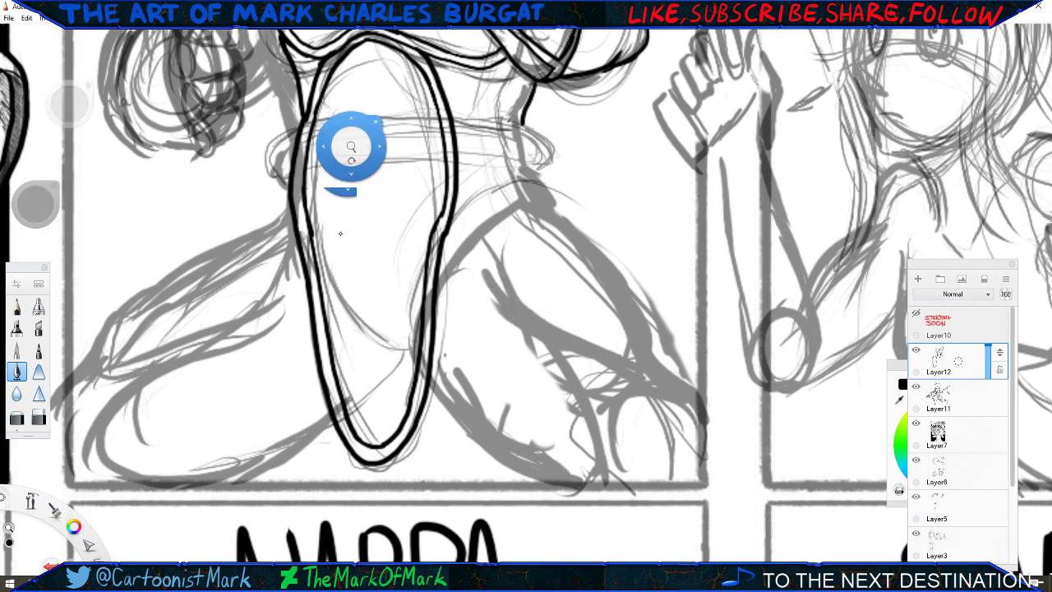
{"action": "left_click_drag", "start_coordinate": [344, 236], "coordinate": [332, 244]}
{"action": "scroll", "coordinate": [331, 244], "scroll_direction": "down", "scroll_amount": 4}
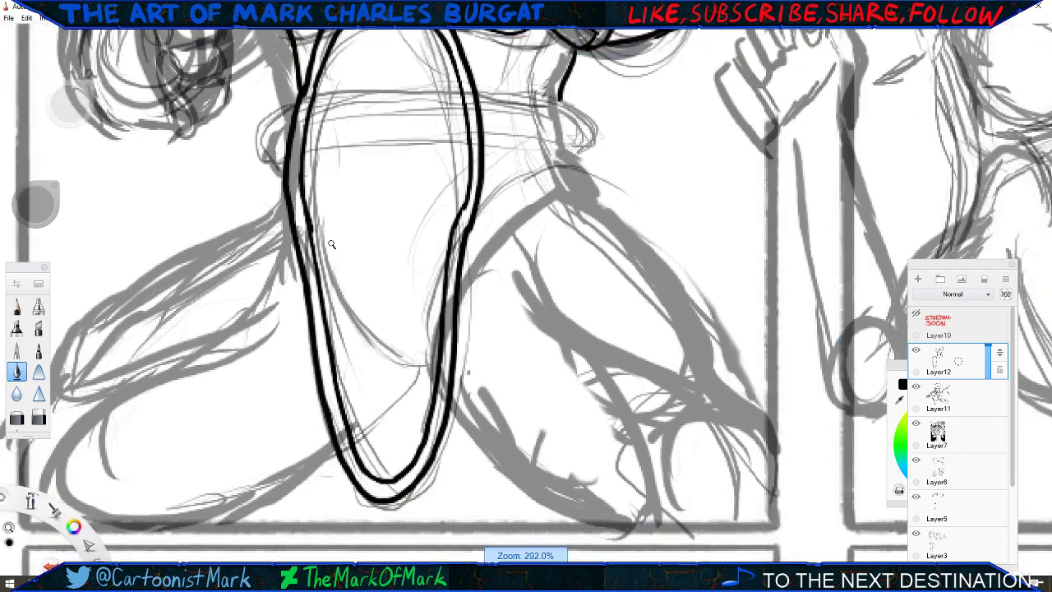
{"action": "scroll", "coordinate": [365, 223], "scroll_direction": "down", "scroll_amount": 2}
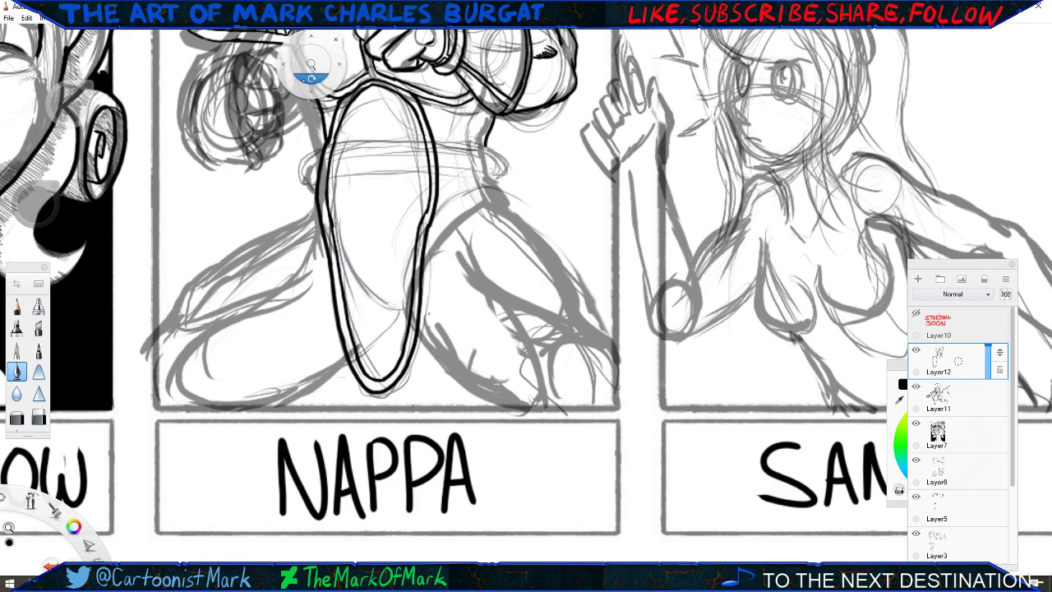
{"action": "left_click_drag", "start_coordinate": [302, 80], "coordinate": [302, 81]}
{"action": "left_click_drag", "start_coordinate": [629, 141], "coordinate": [441, 320]}
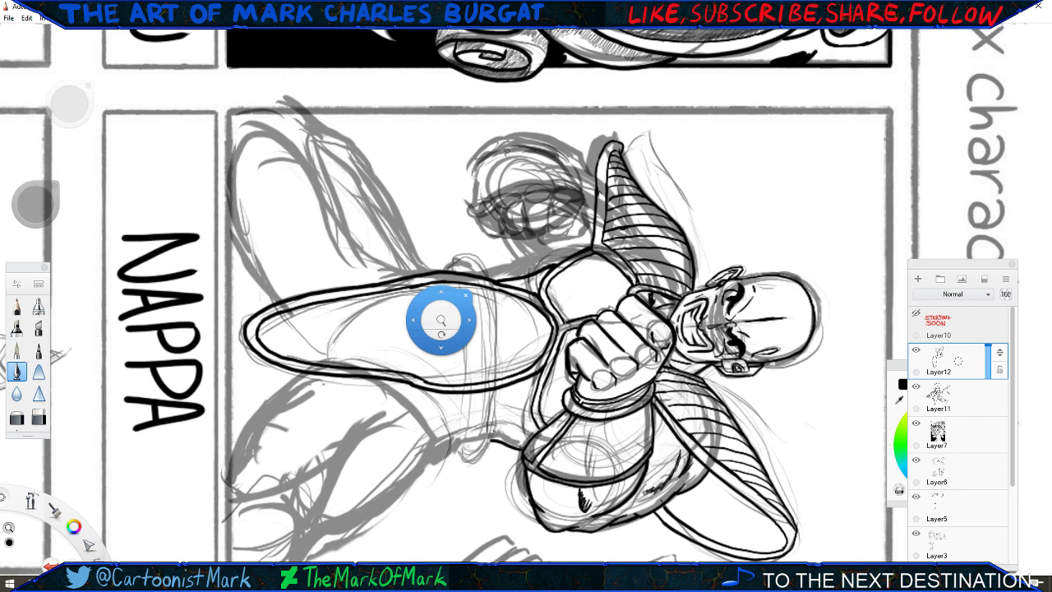
{"action": "left_click_drag", "start_coordinate": [493, 366], "coordinate": [460, 278]}
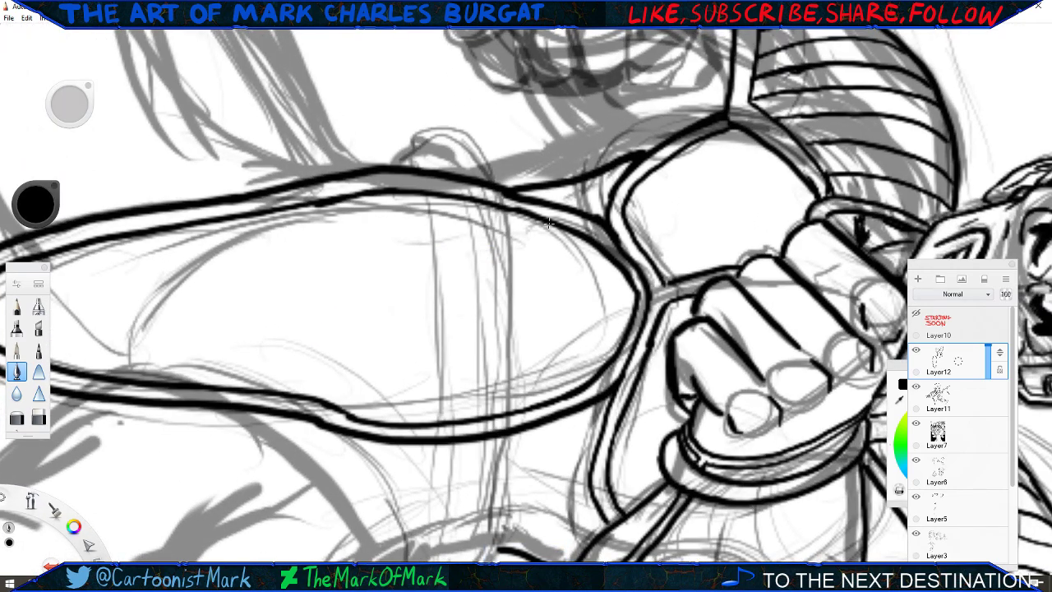
{"action": "mouse_move", "coordinate": [549, 223]}
{"action": "left_mouse_down"}
{"action": "mouse_move", "coordinate": [594, 306]}
{"action": "mouse_move", "coordinate": [610, 375]}
{"action": "left_mouse_up"}
{"action": "mouse_move", "coordinate": [495, 206]}
{"action": "left_mouse_down"}
{"action": "mouse_move", "coordinate": [535, 288]}
{"action": "mouse_move", "coordinate": [556, 400]}
{"action": "left_mouse_up"}
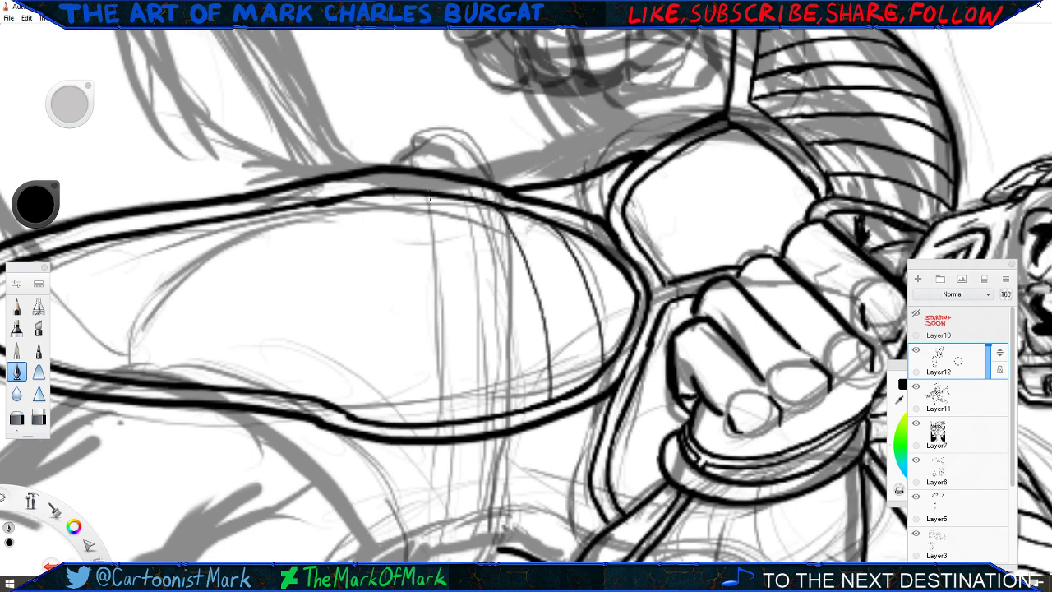
Ink three more thin curved ridge lines across the middle of the front flap, evenly spaced from rim to rim.
{"action": "mouse_move", "coordinate": [429, 195]}
{"action": "left_mouse_down"}
{"action": "mouse_move", "coordinate": [475, 285]}
{"action": "mouse_move", "coordinate": [495, 364]}
{"action": "left_mouse_up"}
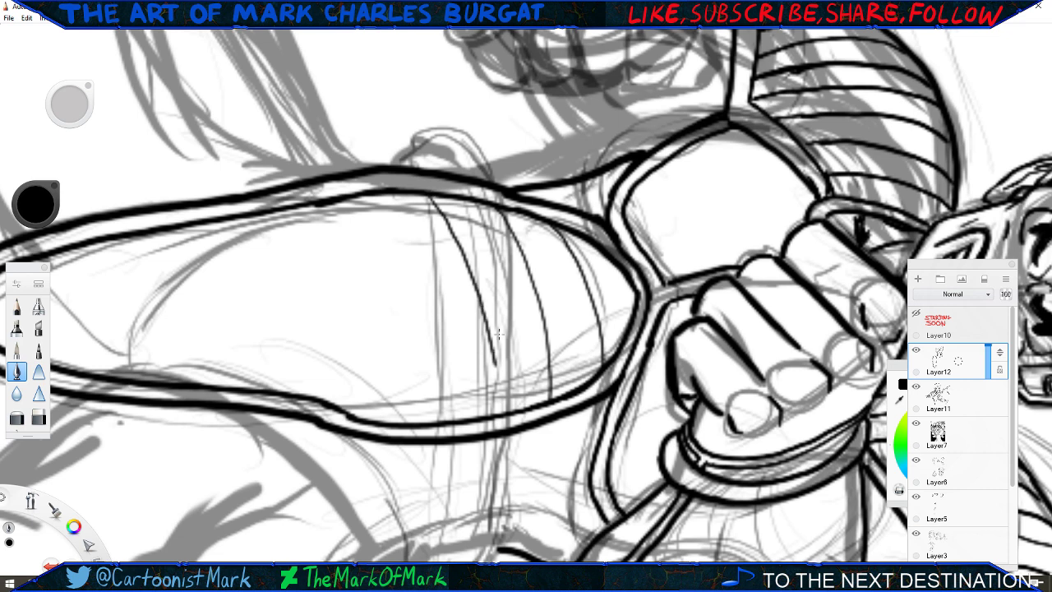
{"action": "key", "text": "ctrl+z"}
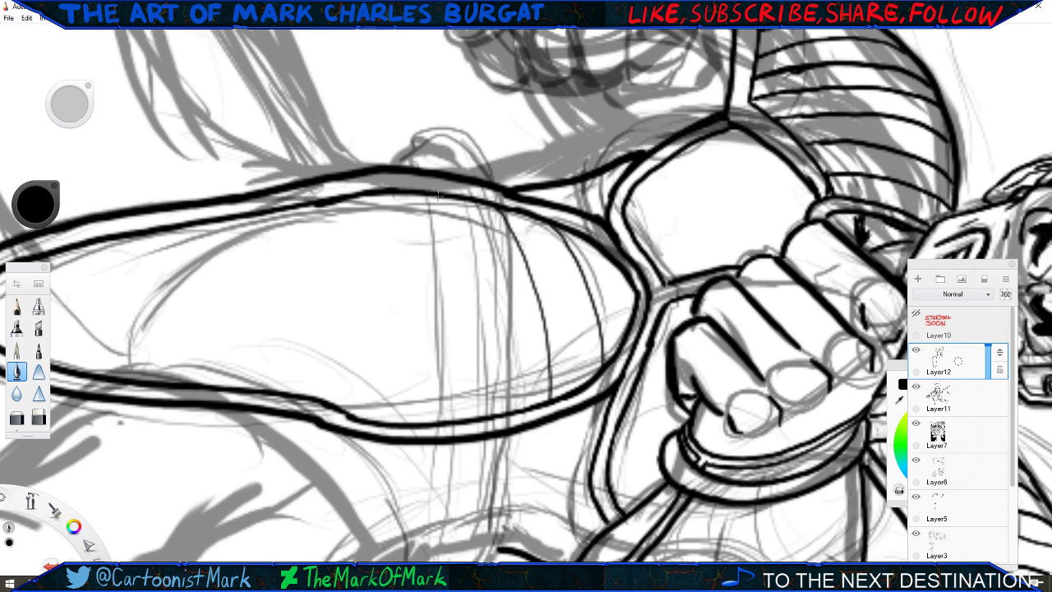
{"action": "mouse_move", "coordinate": [441, 197]}
{"action": "left_mouse_down"}
{"action": "mouse_move", "coordinate": [463, 261]}
{"action": "mouse_move", "coordinate": [480, 415]}
{"action": "left_mouse_up"}
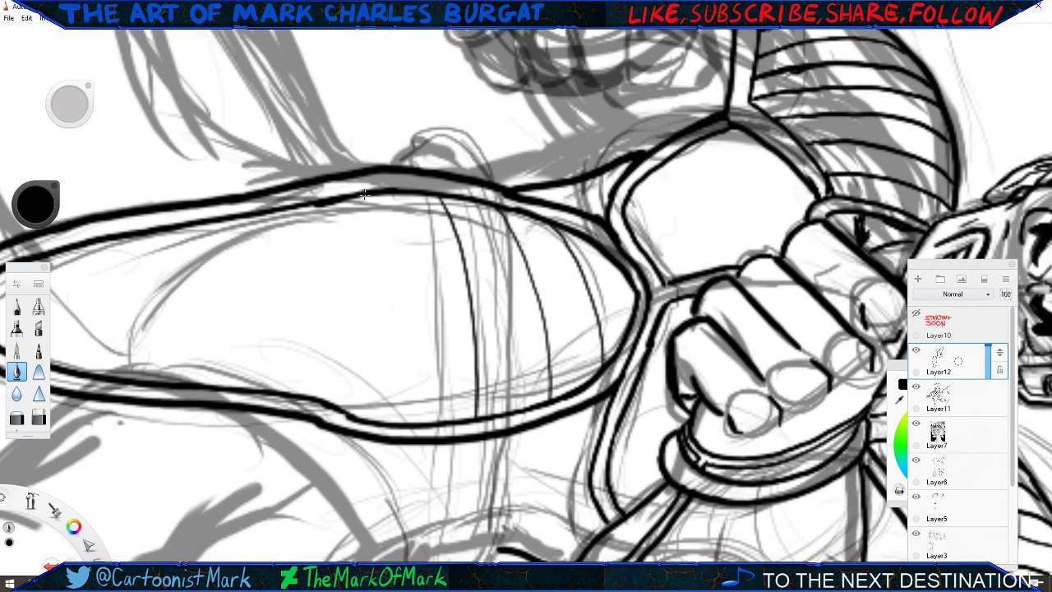
{"action": "left_click_drag", "start_coordinate": [366, 197], "coordinate": [382, 255]}
{"action": "key", "text": "ctrl+z"}
{"action": "mouse_move", "coordinate": [353, 197]}
{"action": "left_mouse_down"}
{"action": "mouse_move", "coordinate": [386, 317]}
{"action": "mouse_move", "coordinate": [379, 419]}
{"action": "left_mouse_up"}
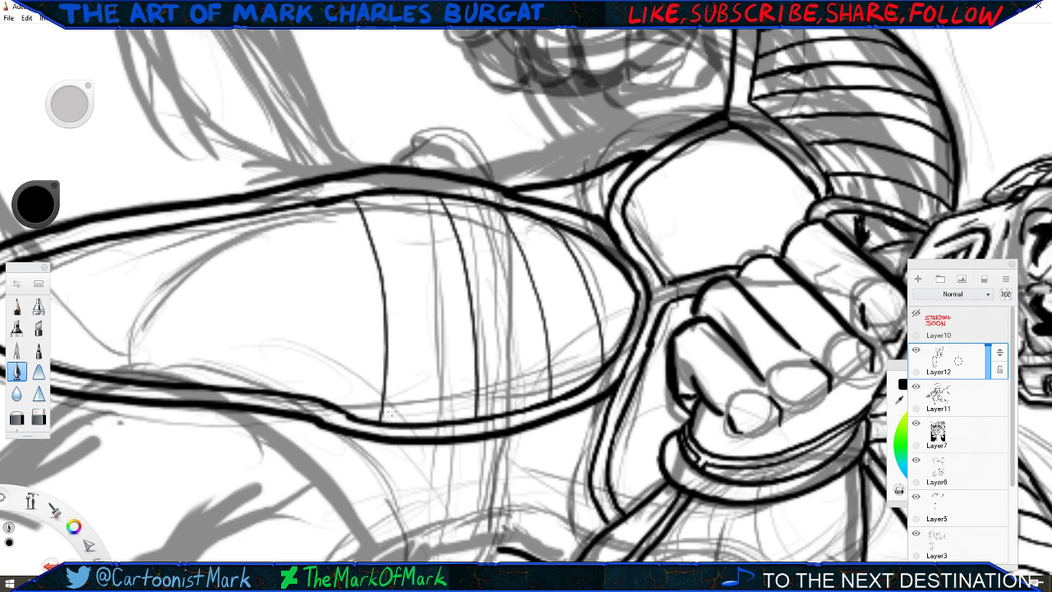
{"action": "mouse_move", "coordinate": [276, 210]}
{"action": "left_mouse_down"}
{"action": "mouse_move", "coordinate": [303, 285]}
{"action": "mouse_move", "coordinate": [313, 391]}
{"action": "left_mouse_up"}
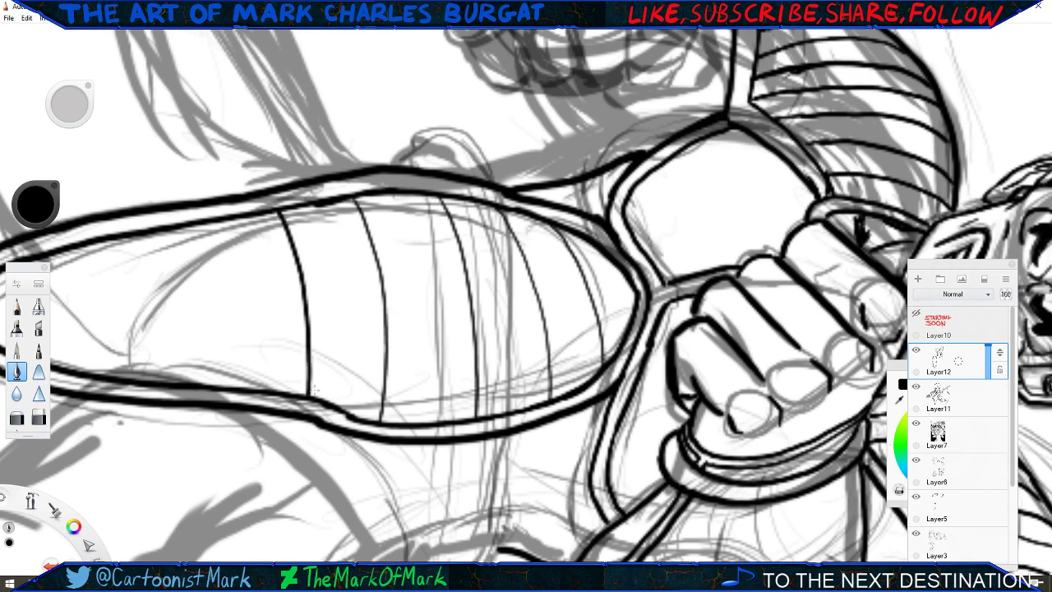
Ink the last two curved ridge lines across the narrowing lower part of the front flap.
{"action": "key", "text": "space"}
{"action": "left_click_drag", "start_coordinate": [254, 230], "coordinate": [258, 222]}
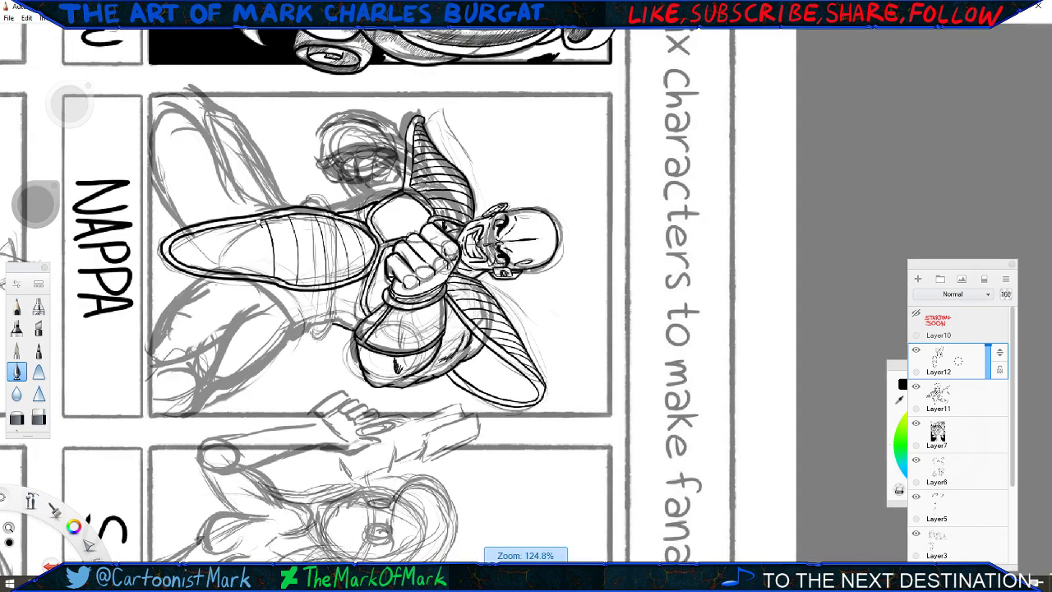
{"action": "scroll", "coordinate": [258, 221], "scroll_direction": "up", "scroll_amount": 5}
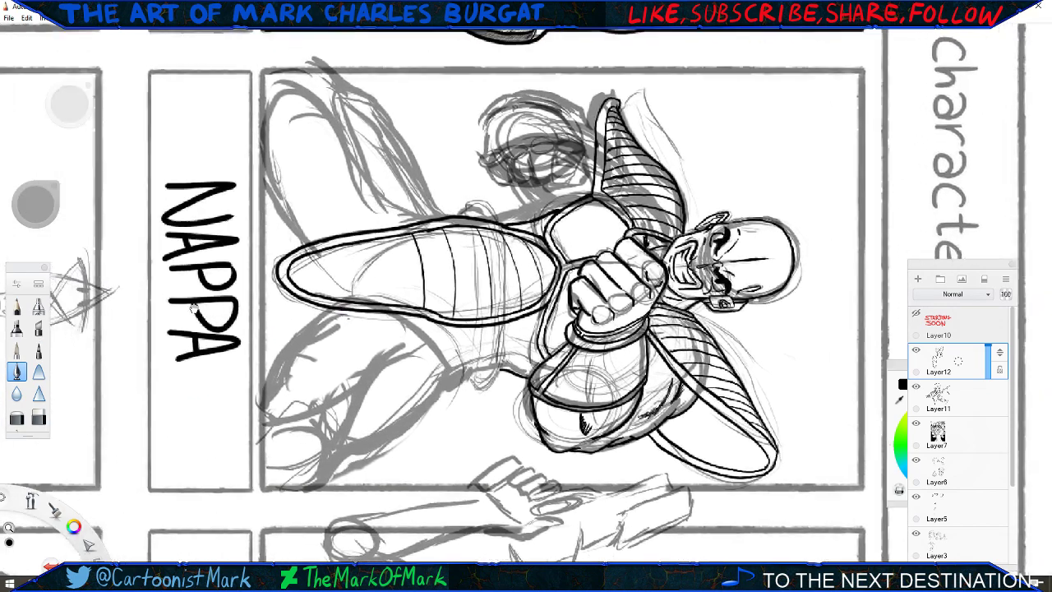
{"action": "scroll", "coordinate": [368, 333], "scroll_direction": "up", "scroll_amount": 3}
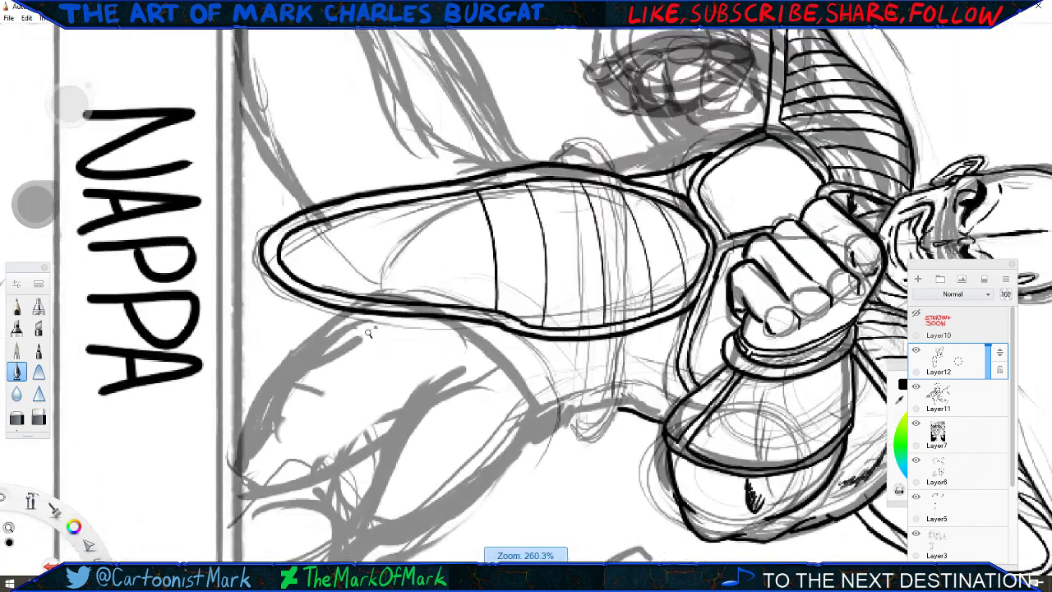
{"action": "left_click_drag", "start_coordinate": [368, 333], "coordinate": [370, 334]}
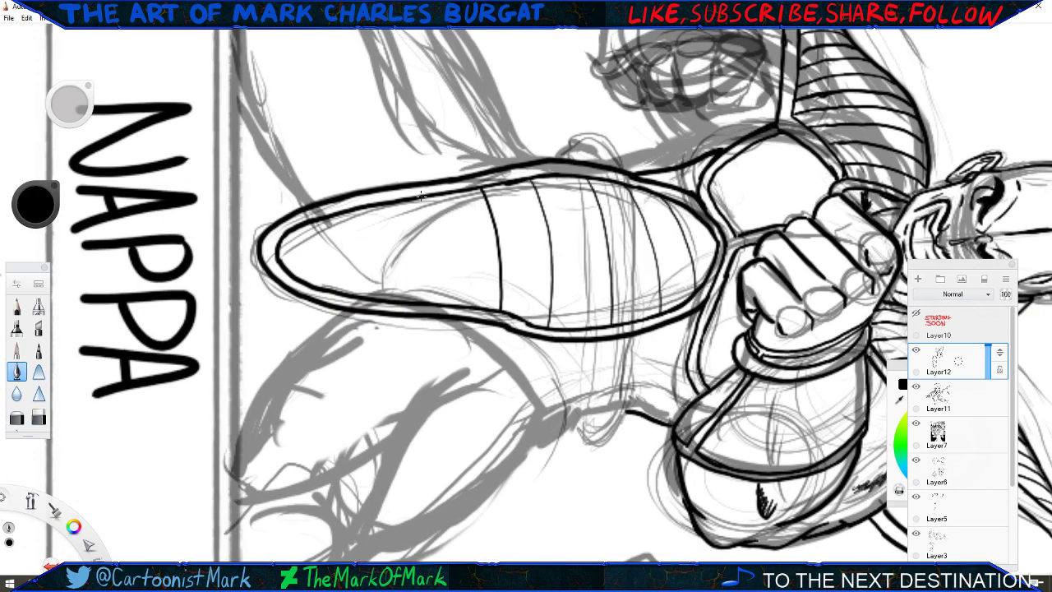
{"action": "left_click_drag", "start_coordinate": [421, 197], "coordinate": [441, 306]}
{"action": "left_click_drag", "start_coordinate": [351, 209], "coordinate": [372, 285]}
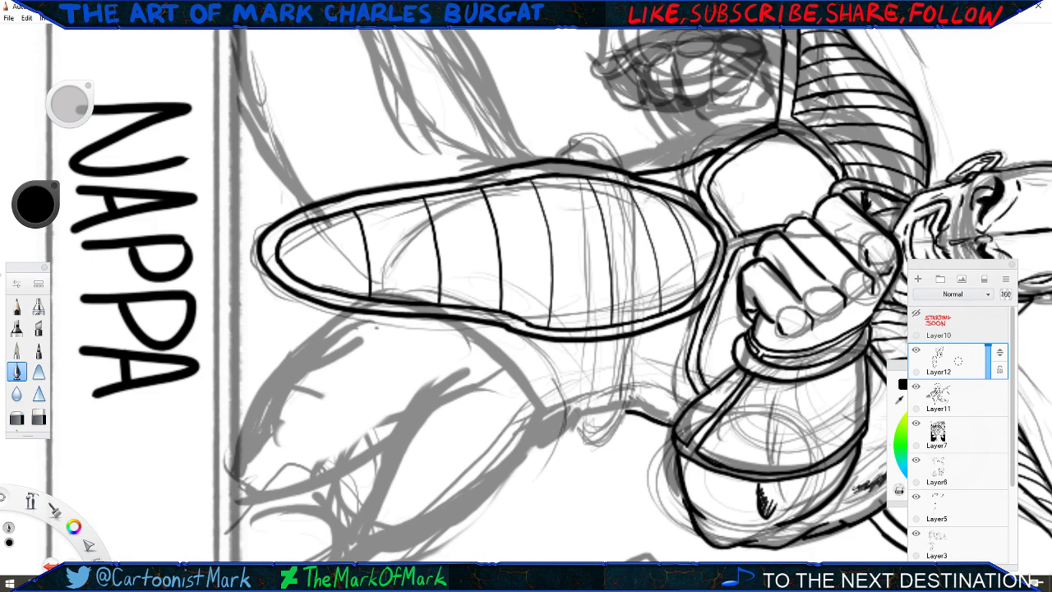
Erase the short inked torso side line on Layer11, just below the outstretched arm's elbow.
{"action": "key", "text": "space"}
{"action": "mouse_move", "coordinate": [362, 203]}
{"action": "left_mouse_down"}
{"action": "mouse_move", "coordinate": [337, 253]}
{"action": "mouse_move", "coordinate": [382, 428]}
{"action": "mouse_move", "coordinate": [418, 460]}
{"action": "left_mouse_up"}
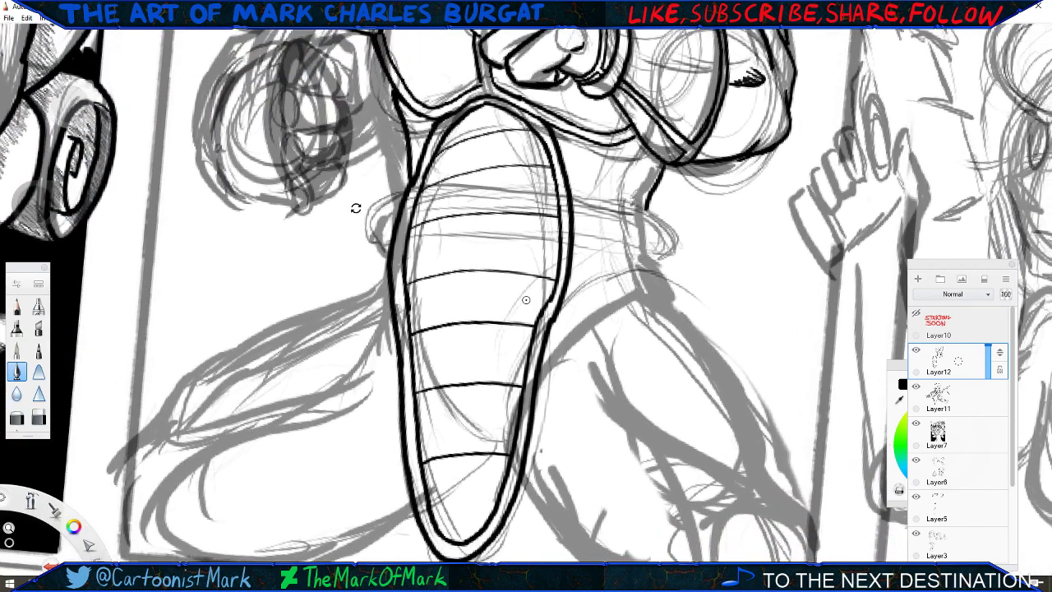
{"action": "left_click_drag", "start_coordinate": [356, 208], "coordinate": [356, 208]}
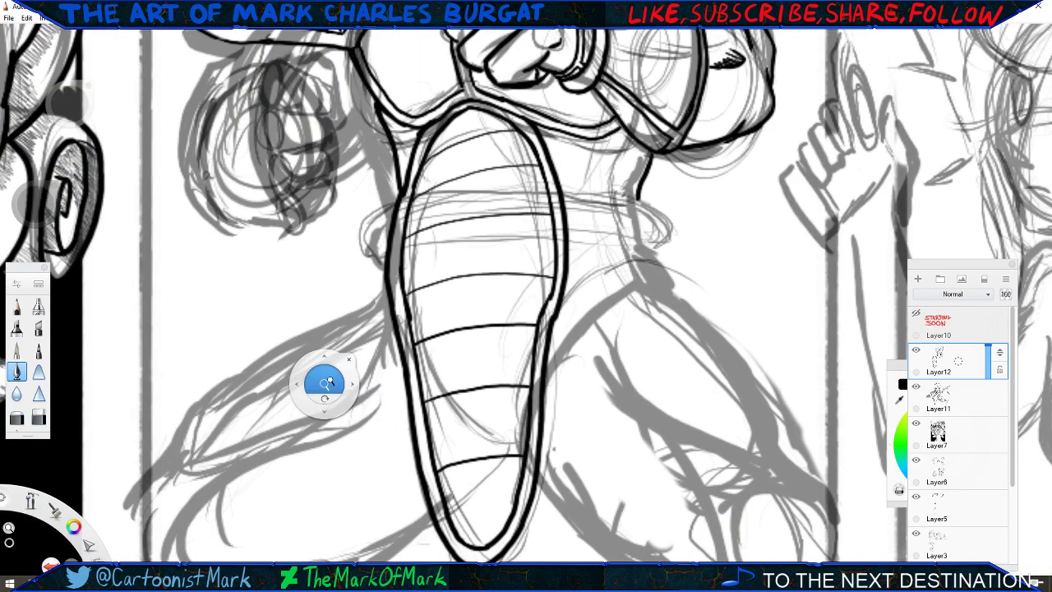
{"action": "left_click_drag", "start_coordinate": [327, 382], "coordinate": [270, 314]}
{"action": "left_click_drag", "start_coordinate": [297, 417], "coordinate": [297, 417]}
{"action": "mouse_move", "coordinate": [444, 375]}
{"action": "left_mouse_down"}
{"action": "mouse_move", "coordinate": [377, 406]}
{"action": "mouse_move", "coordinate": [437, 358]}
{"action": "left_mouse_up"}
{"action": "left_click", "coordinate": [437, 358]}
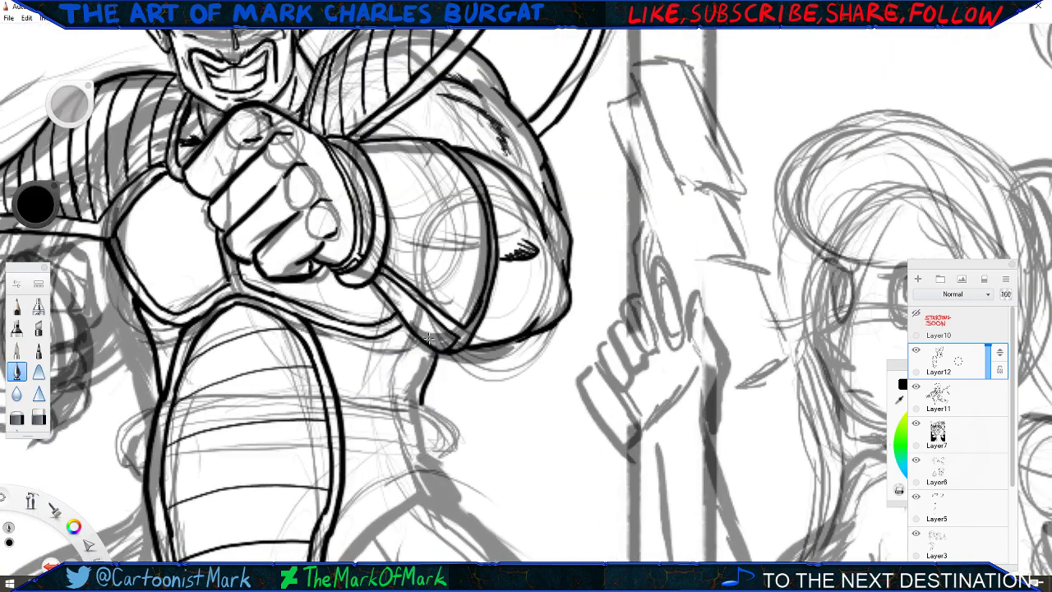
{"action": "key", "text": "e"}
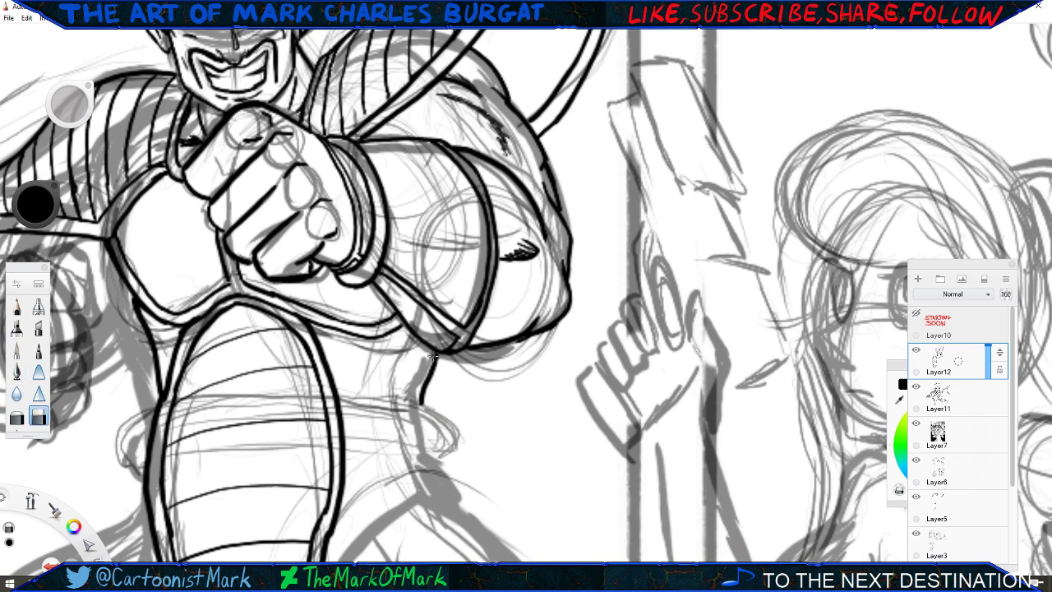
{"action": "left_click", "coordinate": [935, 403]}
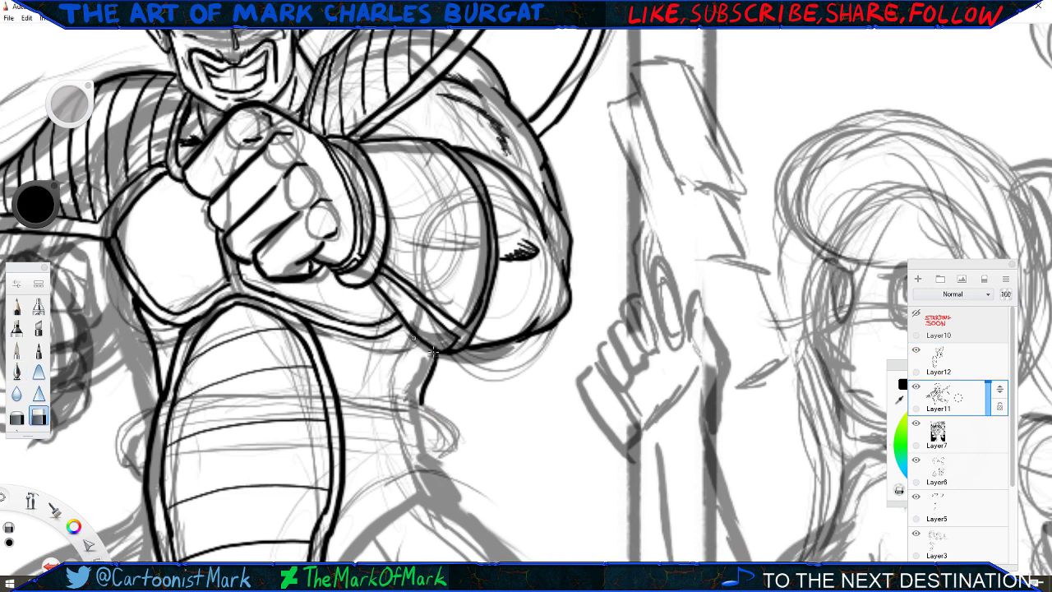
{"action": "left_click_drag", "start_coordinate": [435, 358], "coordinate": [421, 405]}
Ink a new short torso line below the elbow and the waist contour down to the hip on Layer11.
{"action": "left_click", "coordinate": [16, 371]}
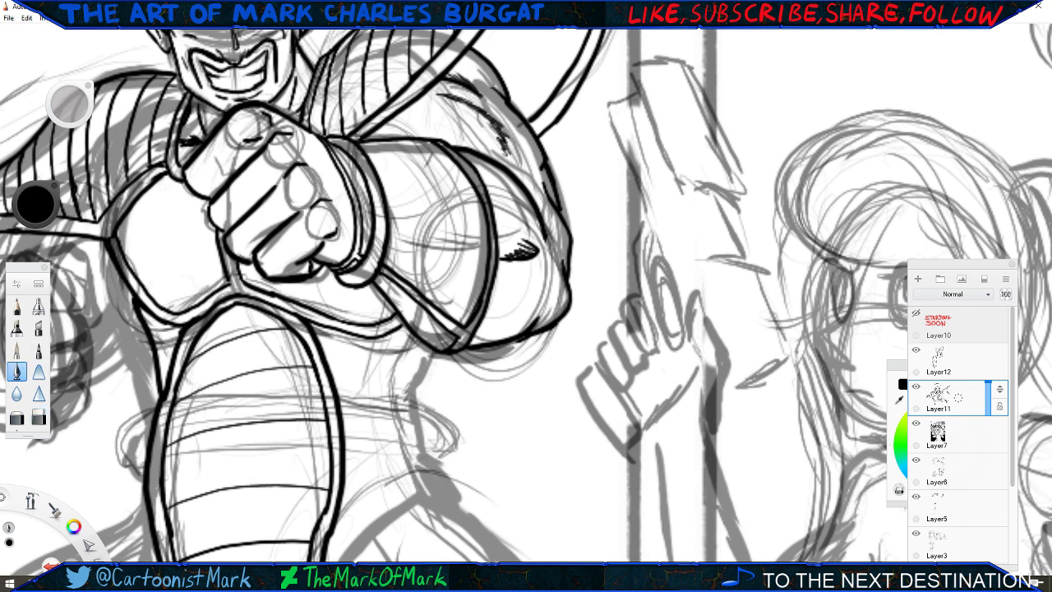
{"action": "left_click_drag", "start_coordinate": [451, 353], "coordinate": [422, 405]}
{"action": "mouse_move", "coordinate": [410, 333]}
{"action": "left_mouse_down"}
{"action": "mouse_move", "coordinate": [391, 388]}
{"action": "mouse_move", "coordinate": [419, 504]}
{"action": "left_mouse_up"}
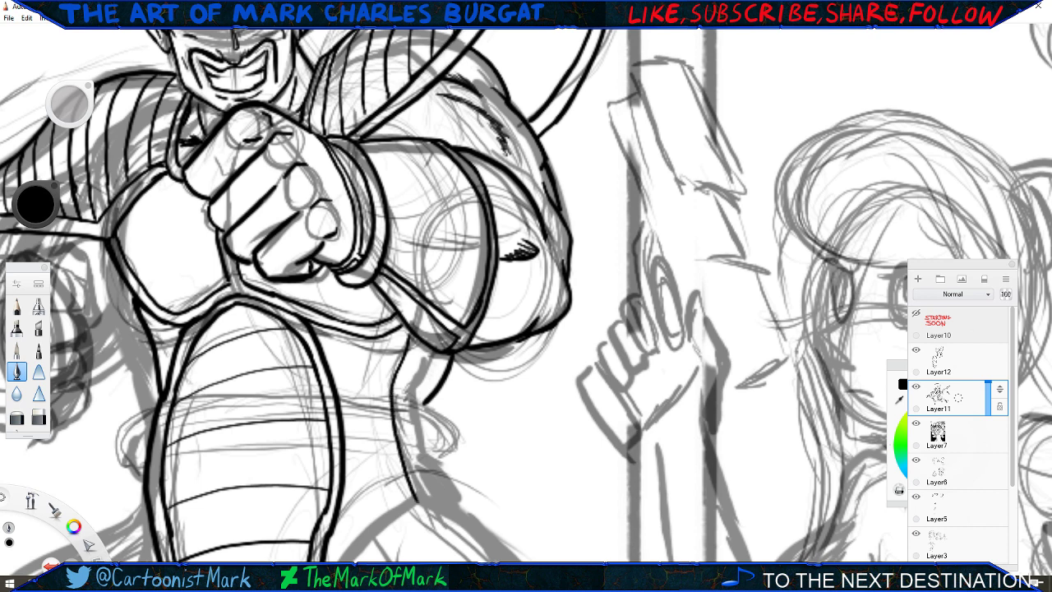
Extend the waist contour on Layer11 with the thigh's outer line, running from the hip down toward the knee.
{"action": "key", "text": "space"}
{"action": "left_click_drag", "start_coordinate": [400, 407], "coordinate": [402, 512]}
{"action": "left_click_drag", "start_coordinate": [359, 478], "coordinate": [155, 371]}
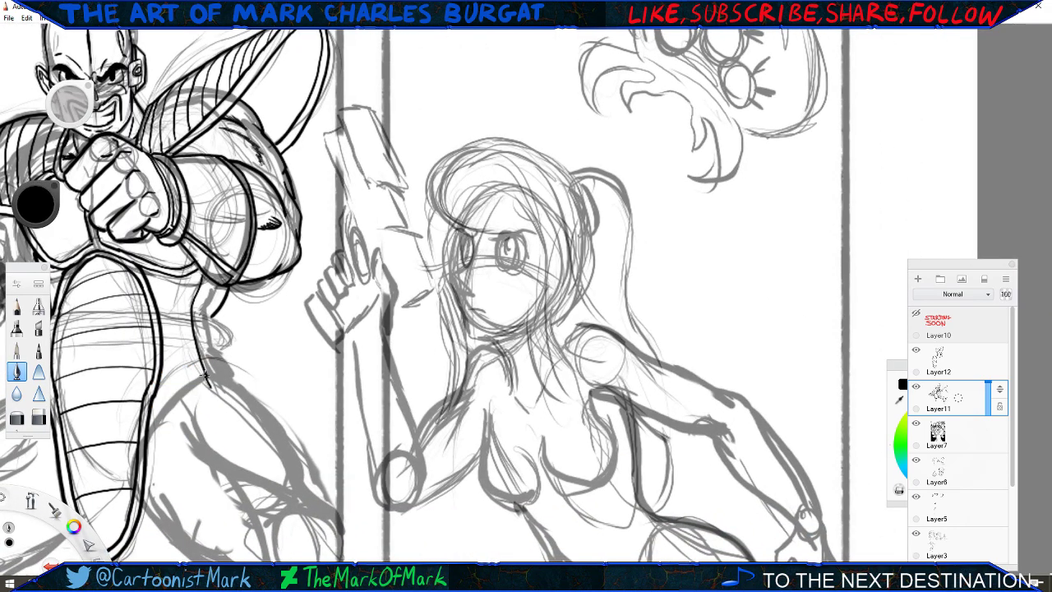
{"action": "left_click_drag", "start_coordinate": [204, 375], "coordinate": [211, 388]}
{"action": "key", "text": "ctrl+z"}
{"action": "left_click_drag", "start_coordinate": [205, 376], "coordinate": [298, 465]}
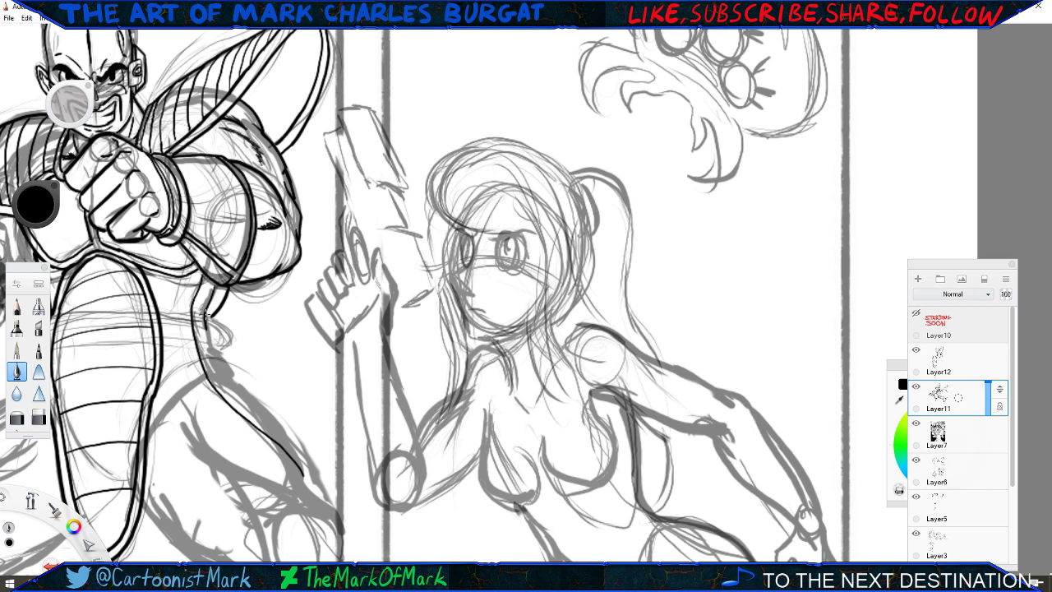
Reinforce the waist and outer thigh outline with further parallel strokes from below the elbow toward the knee.
{"action": "left_click_drag", "start_coordinate": [216, 366], "coordinate": [211, 335]}
{"action": "left_click_drag", "start_coordinate": [214, 369], "coordinate": [291, 445]}
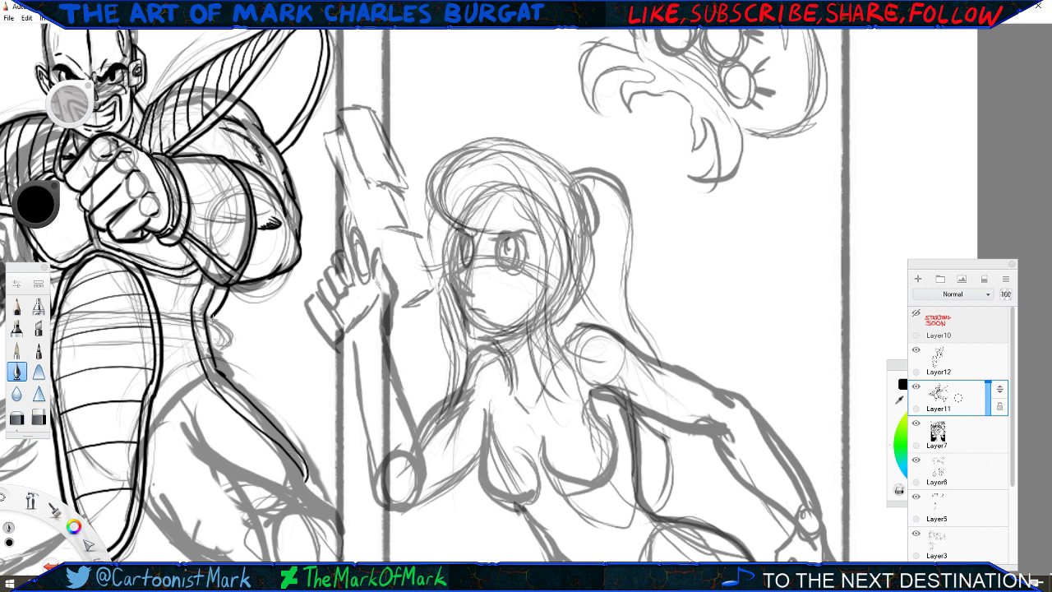
{"action": "mouse_move", "coordinate": [212, 313]}
{"action": "left_mouse_down"}
{"action": "mouse_move", "coordinate": [218, 345]}
{"action": "mouse_move", "coordinate": [299, 442]}
{"action": "left_mouse_up"}
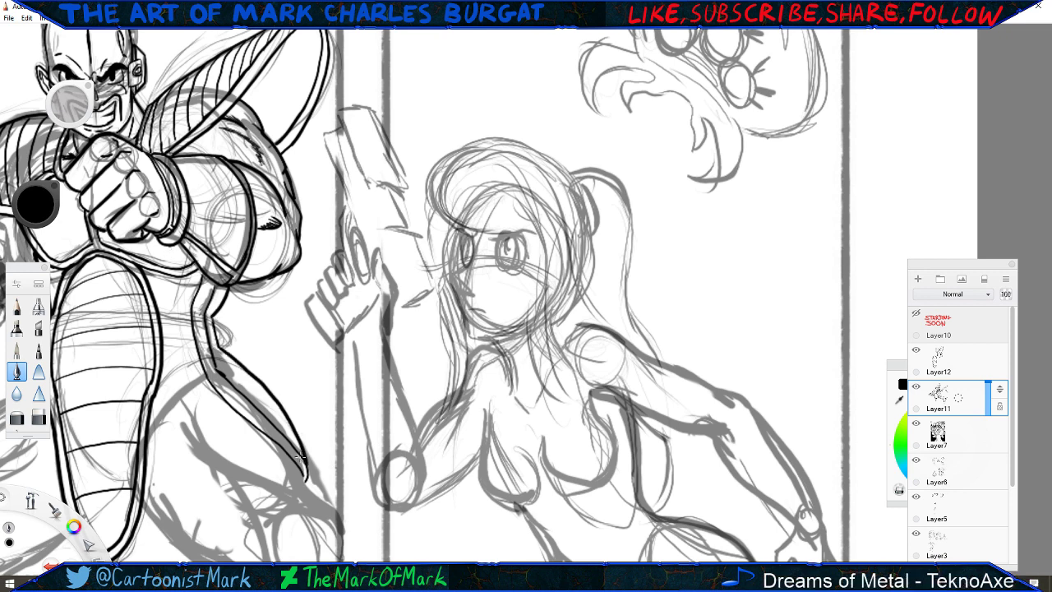
{"action": "key", "text": "ctrl+z"}
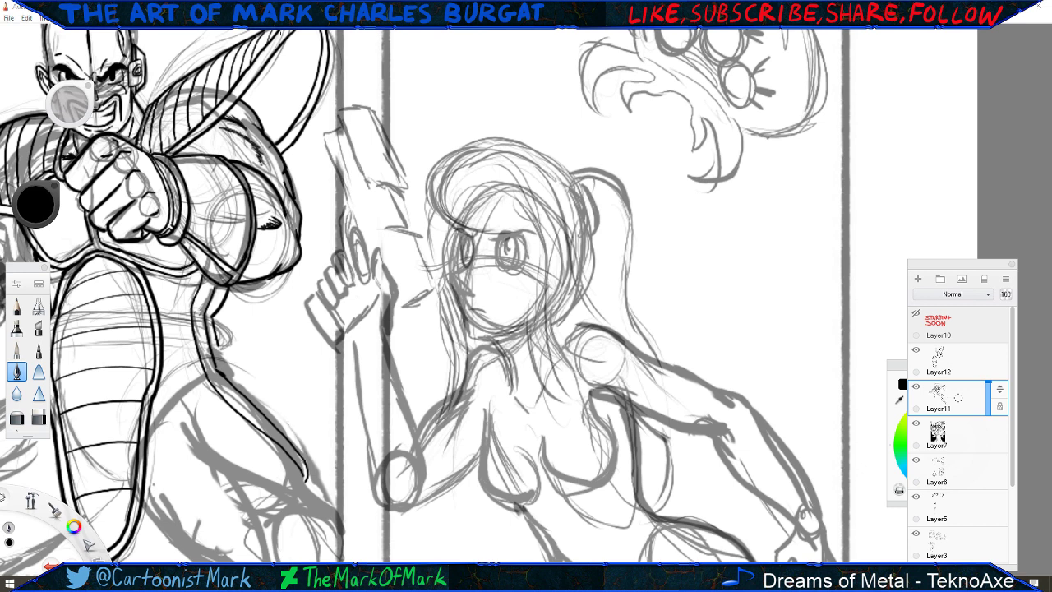
{"action": "mouse_move", "coordinate": [218, 347]}
{"action": "left_mouse_down"}
{"action": "mouse_move", "coordinate": [279, 401]}
{"action": "mouse_move", "coordinate": [304, 457]}
{"action": "left_mouse_up"}
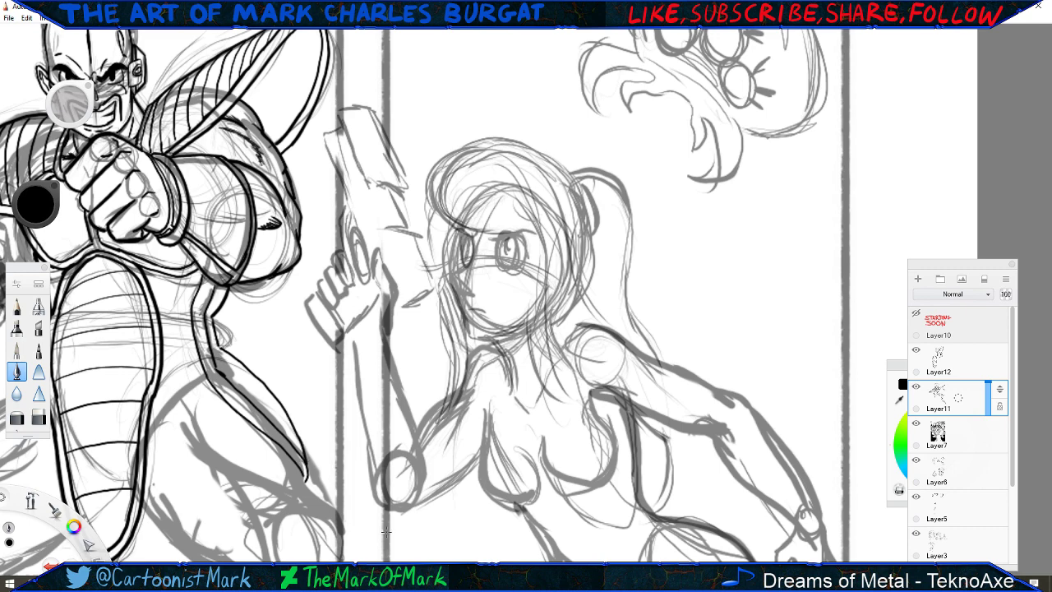
Check what Layer12 and Layer11 contain by switching their visibility off and on, and make Layer12 the active layer.
{"action": "key", "text": "space"}
{"action": "left_click_drag", "start_coordinate": [226, 285], "coordinate": [538, 346]}
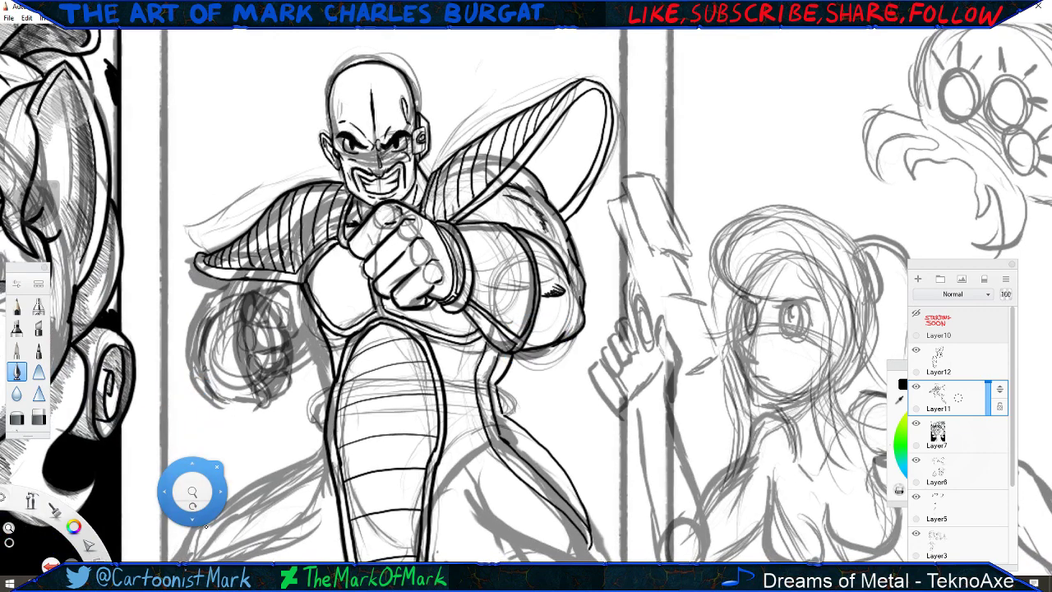
{"action": "left_click_drag", "start_coordinate": [191, 491], "coordinate": [287, 485]}
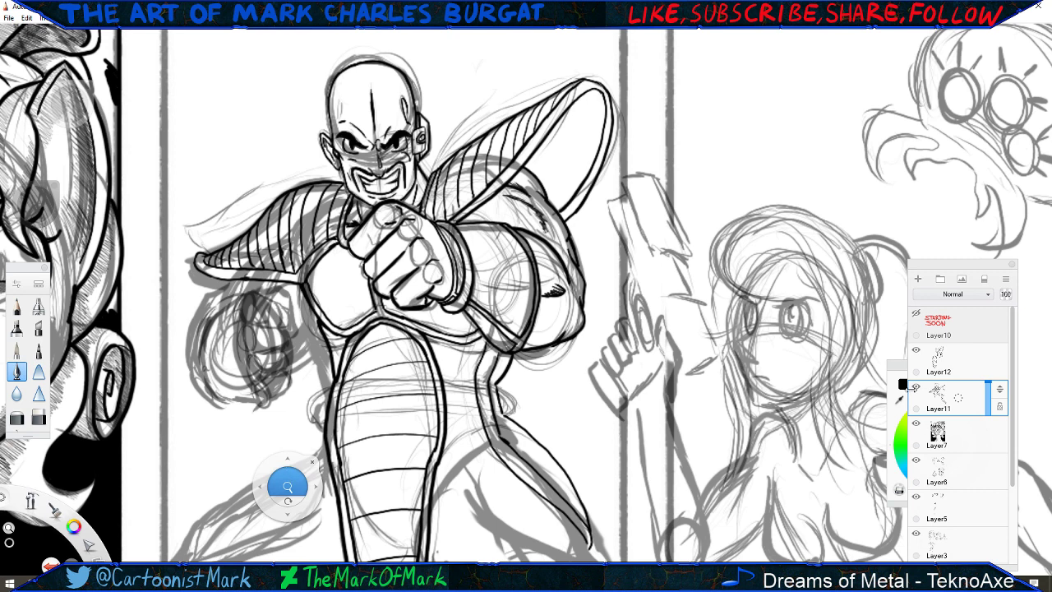
{"action": "left_click", "coordinate": [916, 351]}
{"action": "left_click", "coordinate": [916, 351]}
{"action": "left_click", "coordinate": [953, 361]}
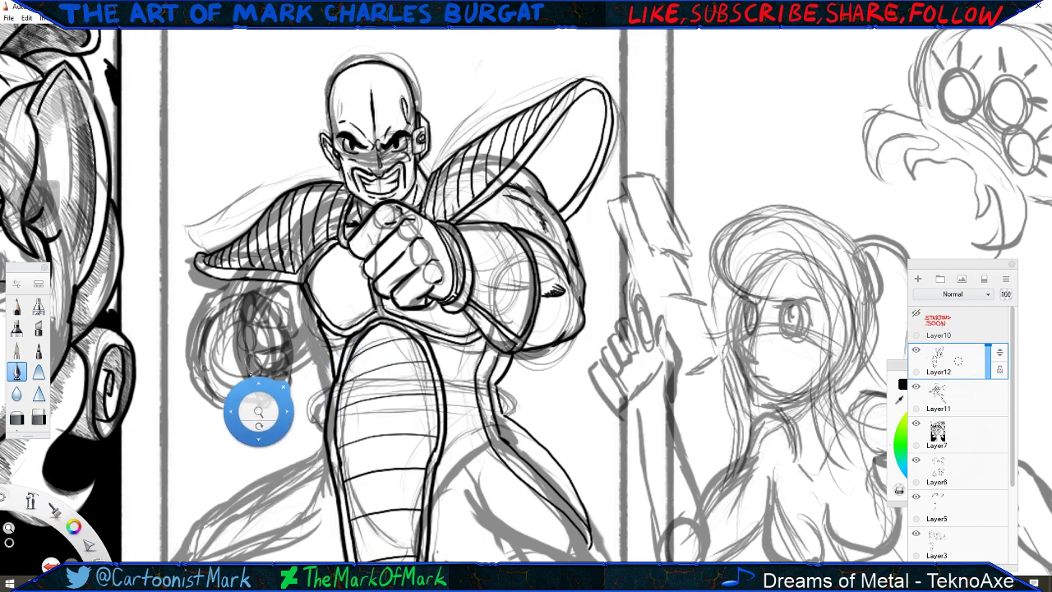
{"action": "left_click", "coordinate": [916, 386]}
{"action": "left_click", "coordinate": [916, 386]}
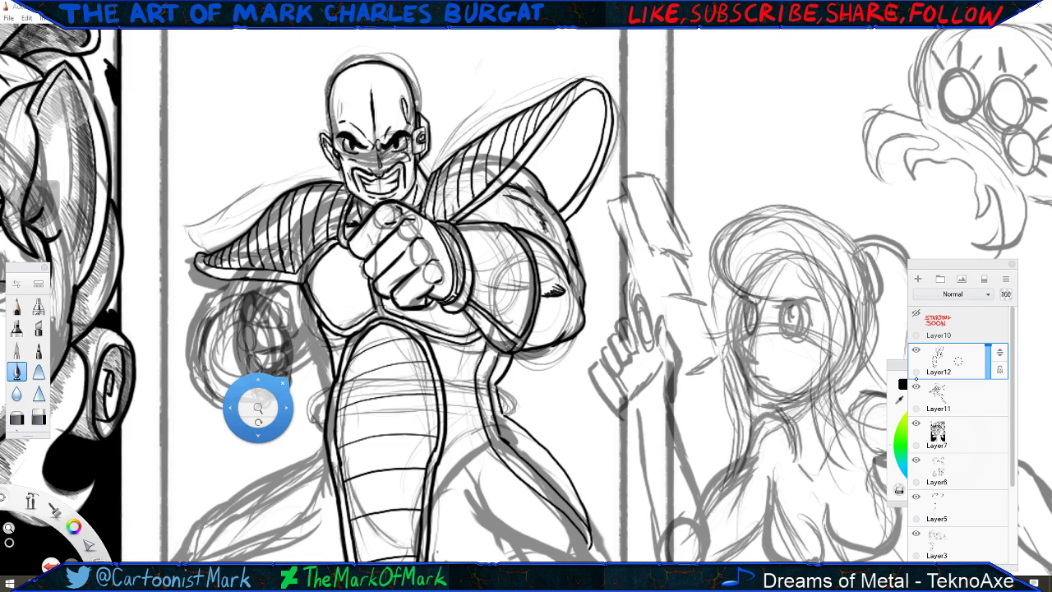
Ink the bumpy outer edge of the lowered fist's curled fingers on Layer12, beneath the left shoulder pad.
{"action": "left_click_drag", "start_coordinate": [243, 375], "coordinate": [333, 343]}
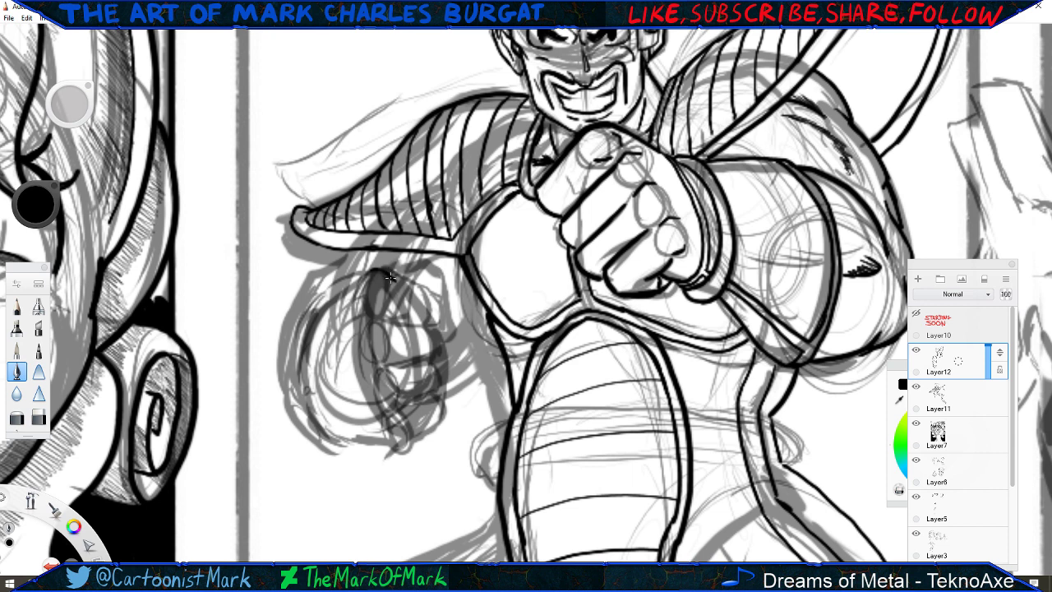
{"action": "mouse_move", "coordinate": [386, 272]}
{"action": "left_mouse_down"}
{"action": "mouse_move", "coordinate": [427, 301]}
{"action": "mouse_move", "coordinate": [424, 328]}
{"action": "left_mouse_up"}
{"action": "left_click_drag", "start_coordinate": [422, 323], "coordinate": [430, 352]}
{"action": "mouse_move", "coordinate": [392, 364]}
{"action": "left_mouse_down"}
{"action": "mouse_move", "coordinate": [414, 359]}
{"action": "mouse_move", "coordinate": [438, 383]}
{"action": "mouse_move", "coordinate": [405, 405]}
{"action": "mouse_move", "coordinate": [408, 445]}
{"action": "left_mouse_up"}
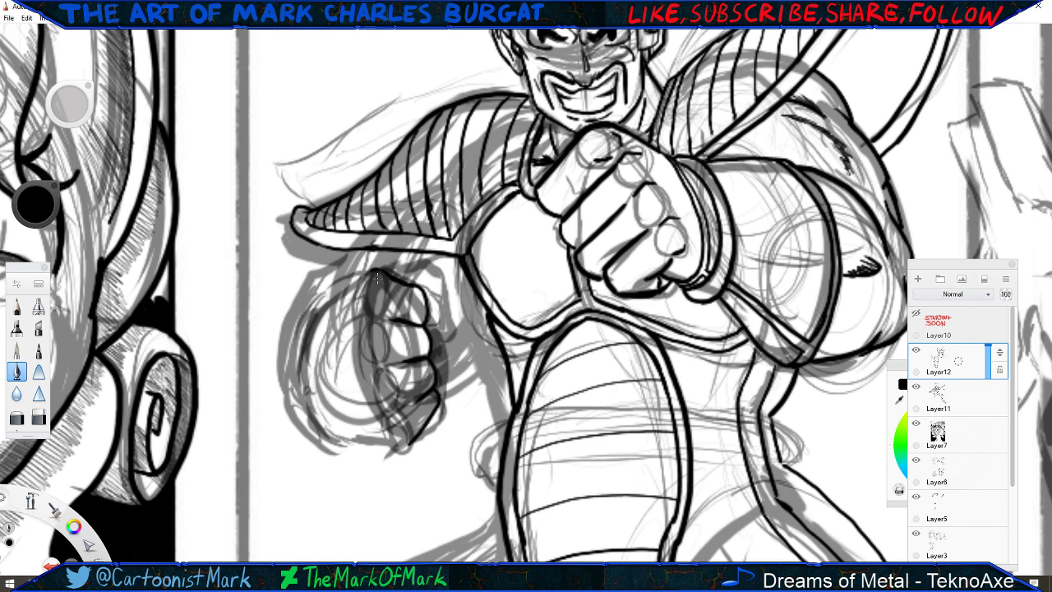
Ink the curled finger edges, knuckles and underside of Nappa's lowered fist over the grey sketch.
{"action": "mouse_move", "coordinate": [377, 274]}
{"action": "left_mouse_down"}
{"action": "mouse_move", "coordinate": [376, 374]}
{"action": "mouse_move", "coordinate": [389, 377]}
{"action": "mouse_move", "coordinate": [386, 367]}
{"action": "mouse_move", "coordinate": [395, 401]}
{"action": "left_mouse_up"}
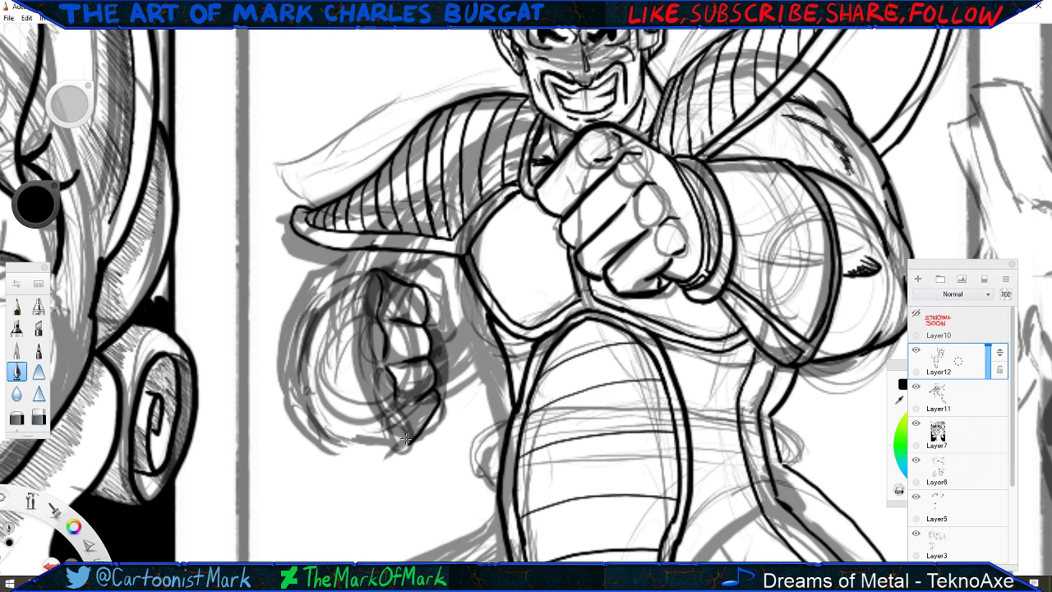
{"action": "left_click_drag", "start_coordinate": [406, 445], "coordinate": [401, 427]}
{"action": "mouse_move", "coordinate": [378, 269]}
{"action": "left_mouse_down"}
{"action": "mouse_move", "coordinate": [429, 268]}
{"action": "mouse_move", "coordinate": [446, 342]}
{"action": "mouse_move", "coordinate": [435, 326]}
{"action": "mouse_move", "coordinate": [441, 334]}
{"action": "left_mouse_up"}
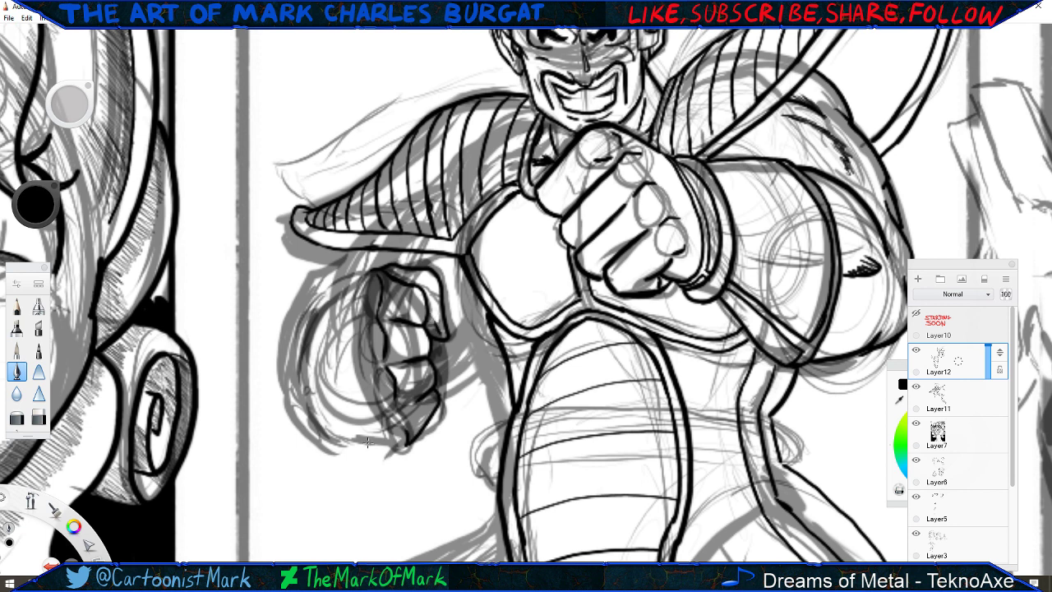
{"action": "mouse_move", "coordinate": [391, 446]}
{"action": "left_mouse_down"}
{"action": "mouse_move", "coordinate": [405, 445]}
{"action": "mouse_move", "coordinate": [332, 437]}
{"action": "left_mouse_up"}
{"action": "left_click_drag", "start_coordinate": [404, 445], "coordinate": [324, 431]}
Ink the rounded back of the lowered fist, joining the top of the hand to its underside.
{"action": "mouse_move", "coordinate": [365, 276]}
{"action": "left_mouse_down"}
{"action": "mouse_move", "coordinate": [337, 298]}
{"action": "mouse_move", "coordinate": [311, 345]}
{"action": "left_mouse_up"}
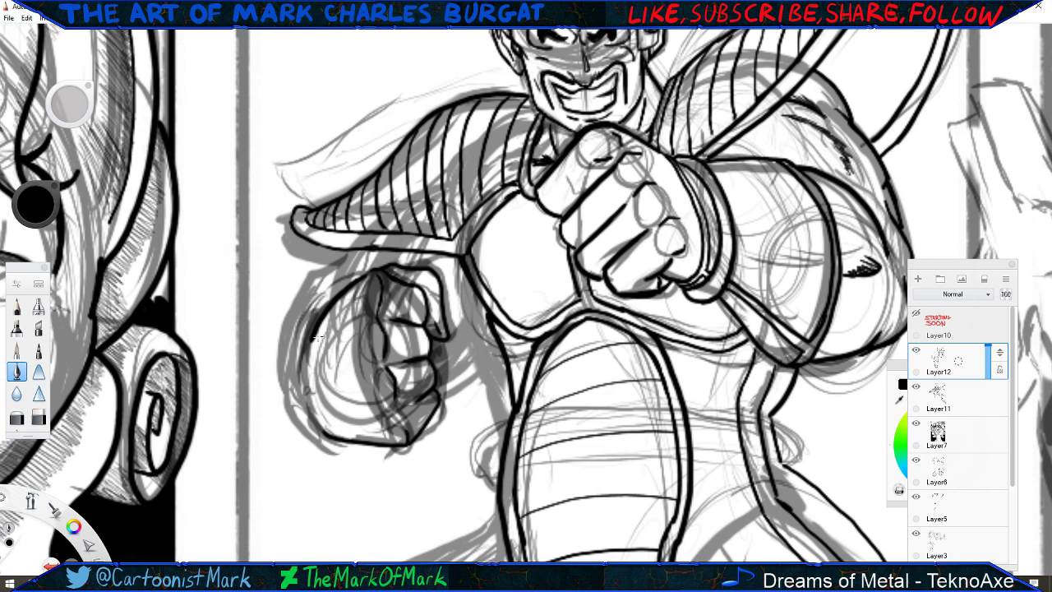
{"action": "mouse_move", "coordinate": [313, 337]}
{"action": "left_mouse_down"}
{"action": "mouse_move", "coordinate": [309, 396]}
{"action": "mouse_move", "coordinate": [332, 436]}
{"action": "left_mouse_up"}
{"action": "left_click_drag", "start_coordinate": [313, 337], "coordinate": [309, 411]}
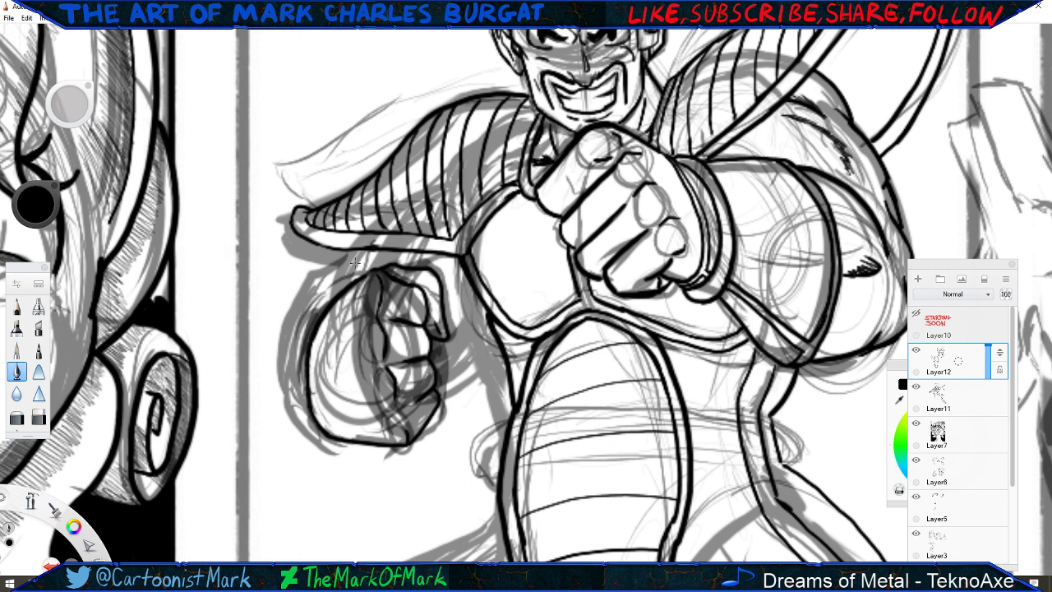
{"action": "mouse_move", "coordinate": [364, 274]}
{"action": "left_mouse_down"}
{"action": "mouse_move", "coordinate": [308, 316]}
{"action": "mouse_move", "coordinate": [315, 286]}
{"action": "mouse_move", "coordinate": [294, 322]}
{"action": "mouse_move", "coordinate": [335, 305]}
{"action": "mouse_move", "coordinate": [334, 433]}
{"action": "left_mouse_up"}
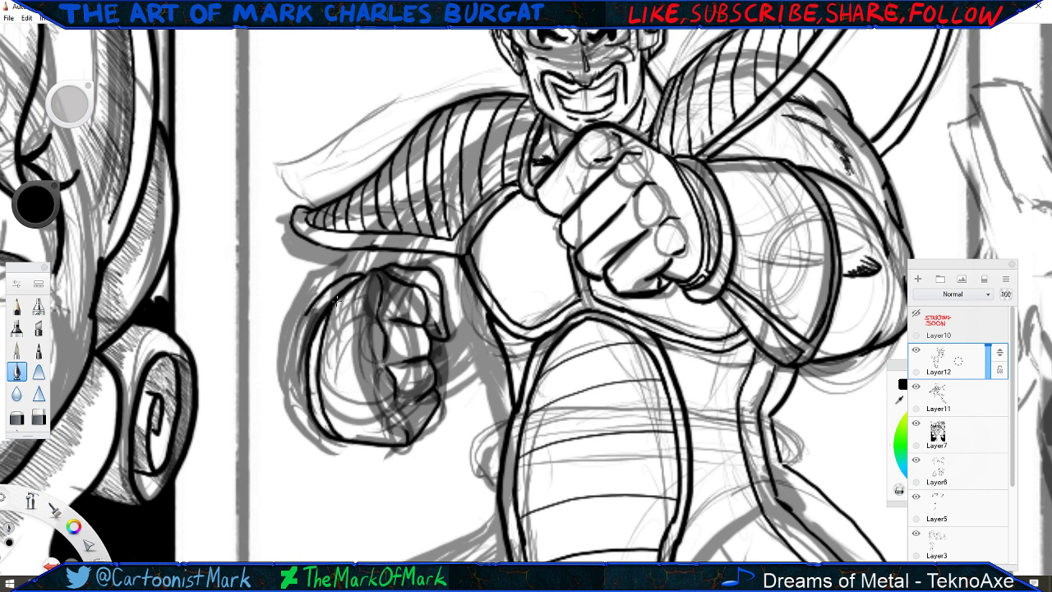
Ink the glove cuff behind the lowered fist with an inner curve and an outer band divided by short marks.
{"action": "left_click_drag", "start_coordinate": [334, 302], "coordinate": [327, 367]}
{"action": "key", "text": "ctrl+z"}
{"action": "mouse_move", "coordinate": [335, 300]}
{"action": "left_mouse_down"}
{"action": "mouse_move", "coordinate": [328, 399]}
{"action": "mouse_move", "coordinate": [352, 441]}
{"action": "left_mouse_up"}
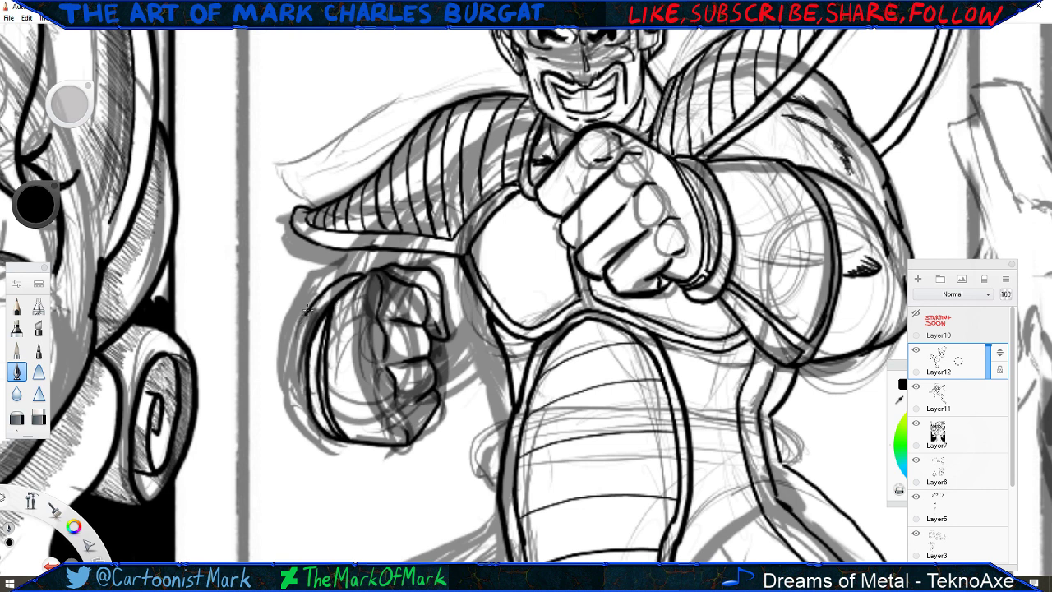
{"action": "mouse_move", "coordinate": [309, 309]}
{"action": "left_mouse_down"}
{"action": "mouse_move", "coordinate": [295, 331]}
{"action": "mouse_move", "coordinate": [291, 411]}
{"action": "mouse_move", "coordinate": [317, 439]}
{"action": "mouse_move", "coordinate": [365, 446]}
{"action": "left_mouse_up"}
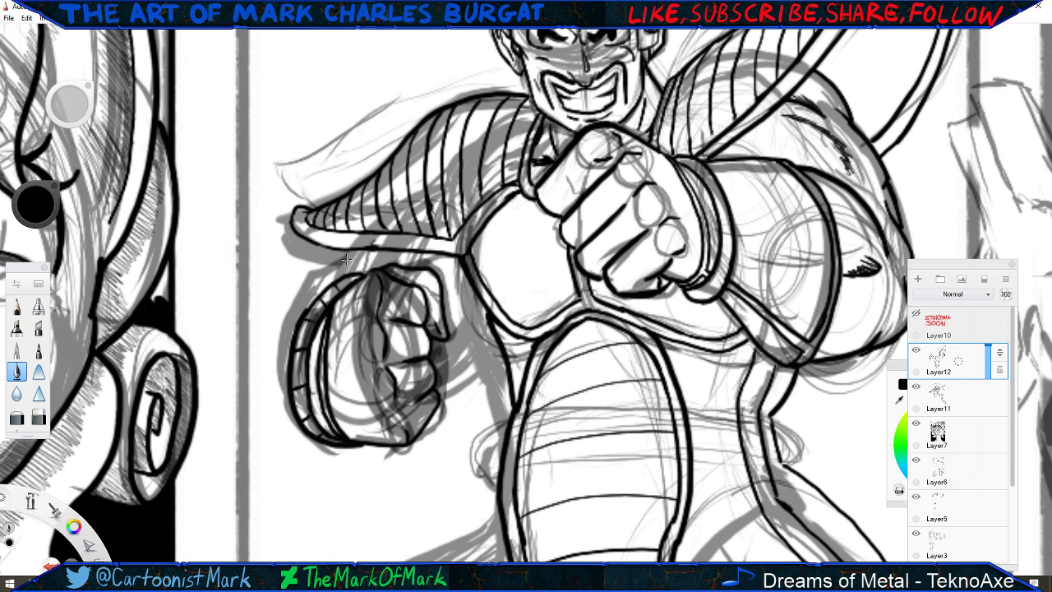
Ink the outer arc above the glove cuff, the fist's finger-side edge and the arm line running to the torso.
{"action": "mouse_move", "coordinate": [349, 257]}
{"action": "left_mouse_down"}
{"action": "mouse_move", "coordinate": [313, 280]}
{"action": "mouse_move", "coordinate": [289, 337]}
{"action": "left_mouse_up"}
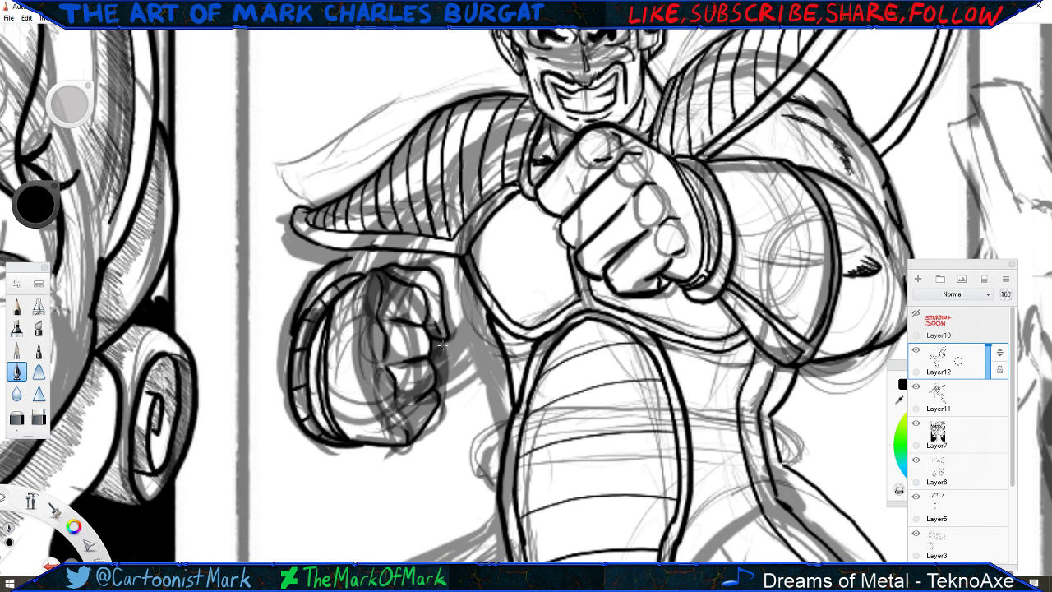
{"action": "left_click_drag", "start_coordinate": [443, 341], "coordinate": [441, 389]}
{"action": "left_click_drag", "start_coordinate": [349, 258], "coordinate": [367, 256]}
{"action": "mouse_move", "coordinate": [485, 318]}
{"action": "left_mouse_down"}
{"action": "mouse_move", "coordinate": [482, 343]}
{"action": "mouse_move", "coordinate": [447, 385]}
{"action": "left_mouse_up"}
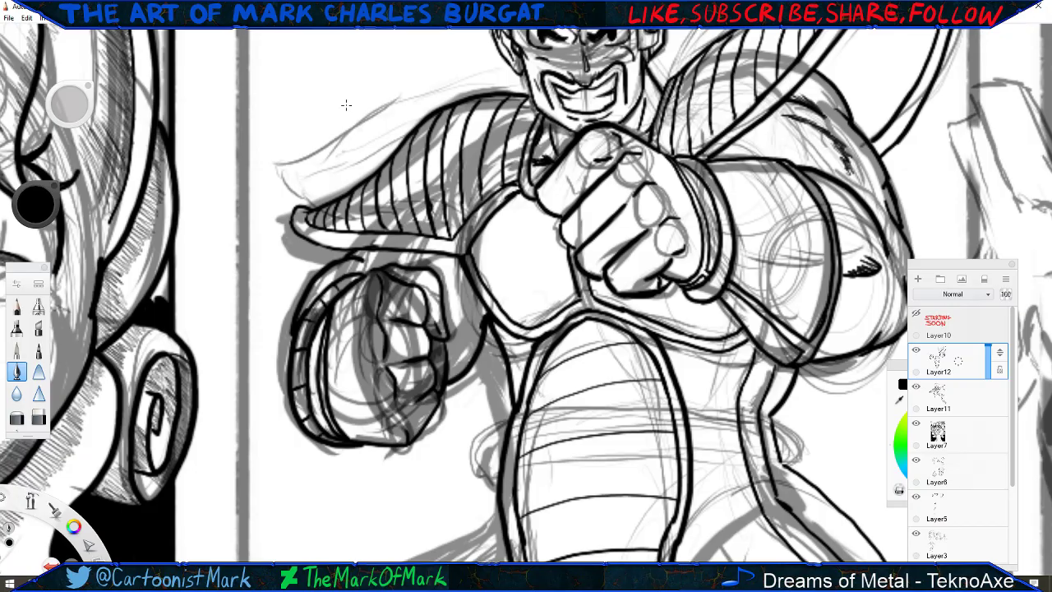
Extend the contour above the glove cuff along the underside of the shoulder armour.
{"action": "key", "text": "space"}
{"action": "left_click_drag", "start_coordinate": [440, 316], "coordinate": [320, 374]}
{"action": "scroll", "coordinate": [441, 309], "scroll_direction": "up", "scroll_amount": 5}
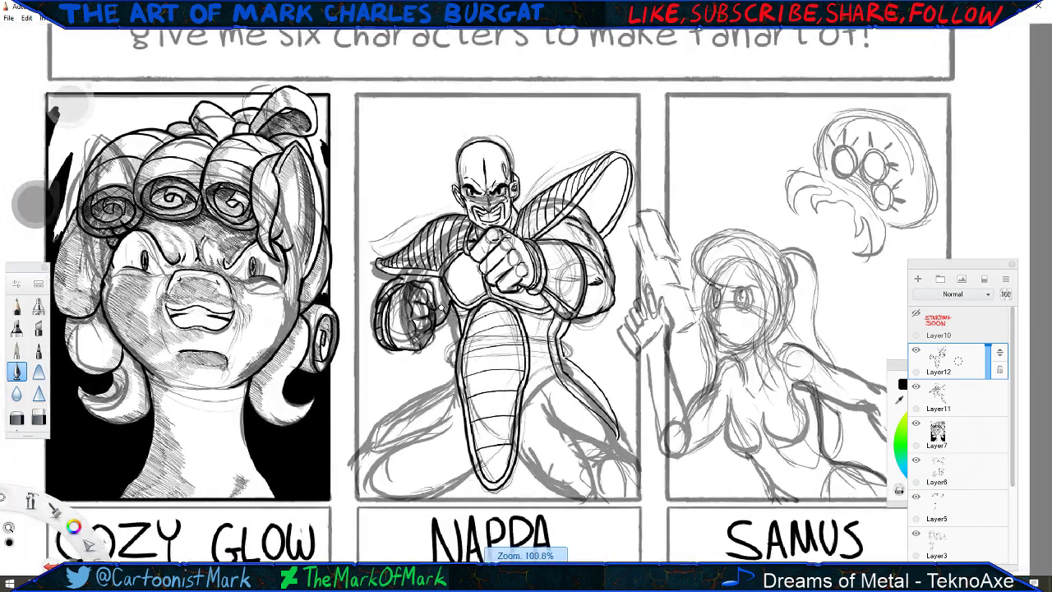
{"action": "scroll", "coordinate": [441, 309], "scroll_direction": "up", "scroll_amount": 4}
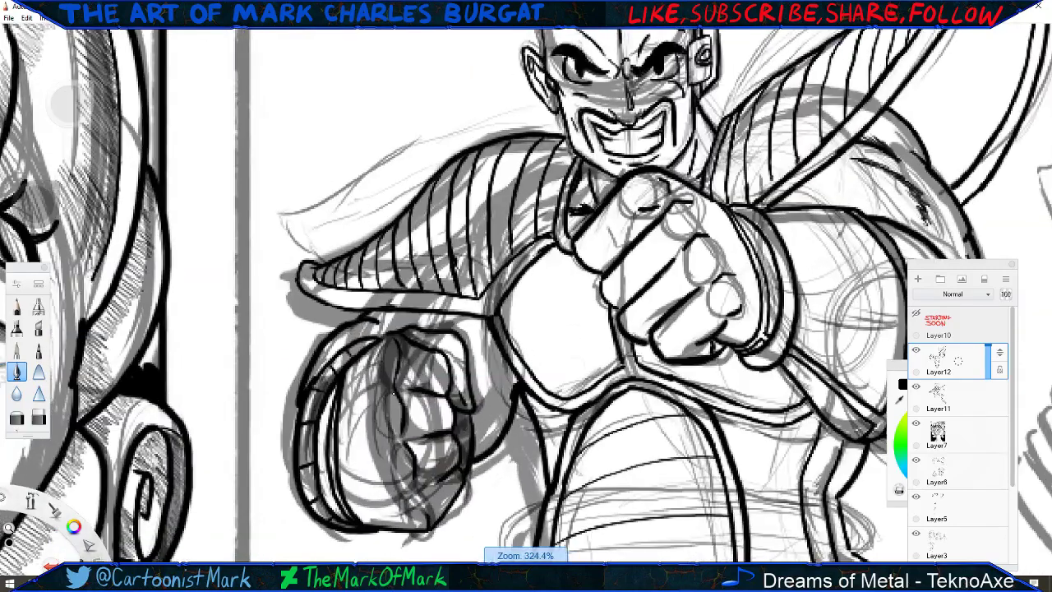
{"action": "left_click_drag", "start_coordinate": [393, 393], "coordinate": [381, 341]}
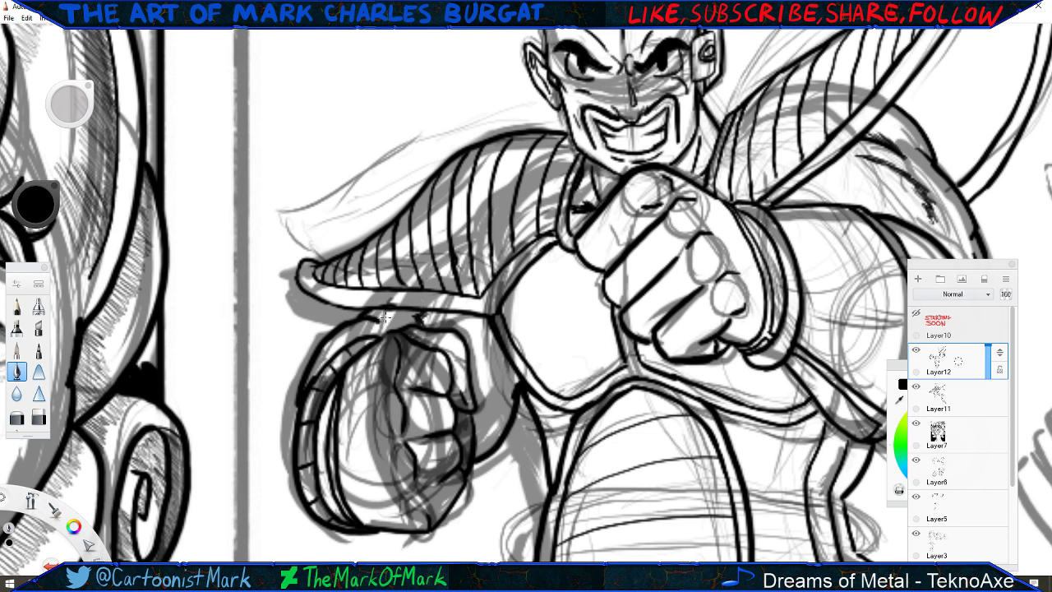
{"action": "left_click_drag", "start_coordinate": [370, 318], "coordinate": [387, 315]}
Erase the rough outer edge of the lowered fist's fingers and re-ink it with a fuller curve.
{"action": "left_click", "coordinate": [38, 417]}
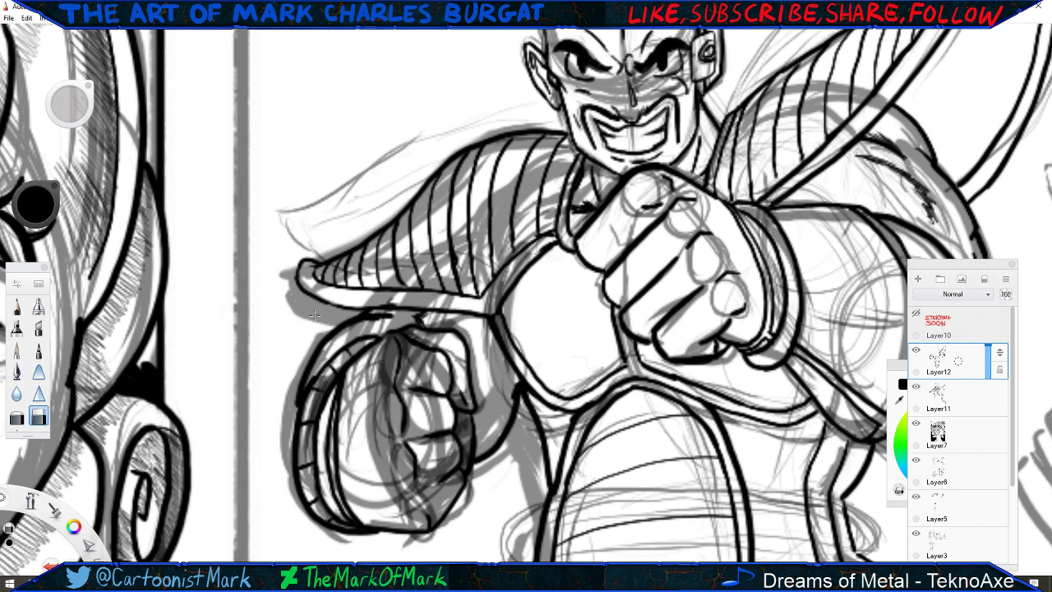
{"action": "mouse_move", "coordinate": [473, 421]}
{"action": "left_mouse_down"}
{"action": "mouse_move", "coordinate": [477, 463]}
{"action": "mouse_move", "coordinate": [496, 447]}
{"action": "mouse_move", "coordinate": [471, 452]}
{"action": "mouse_move", "coordinate": [470, 471]}
{"action": "left_mouse_up"}
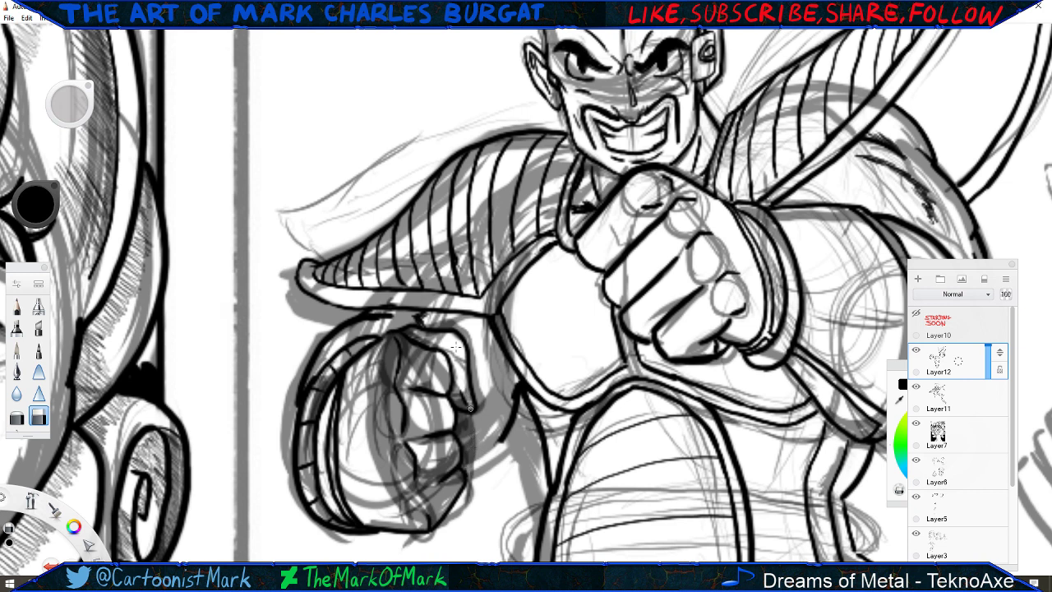
{"action": "left_click", "coordinate": [16, 371]}
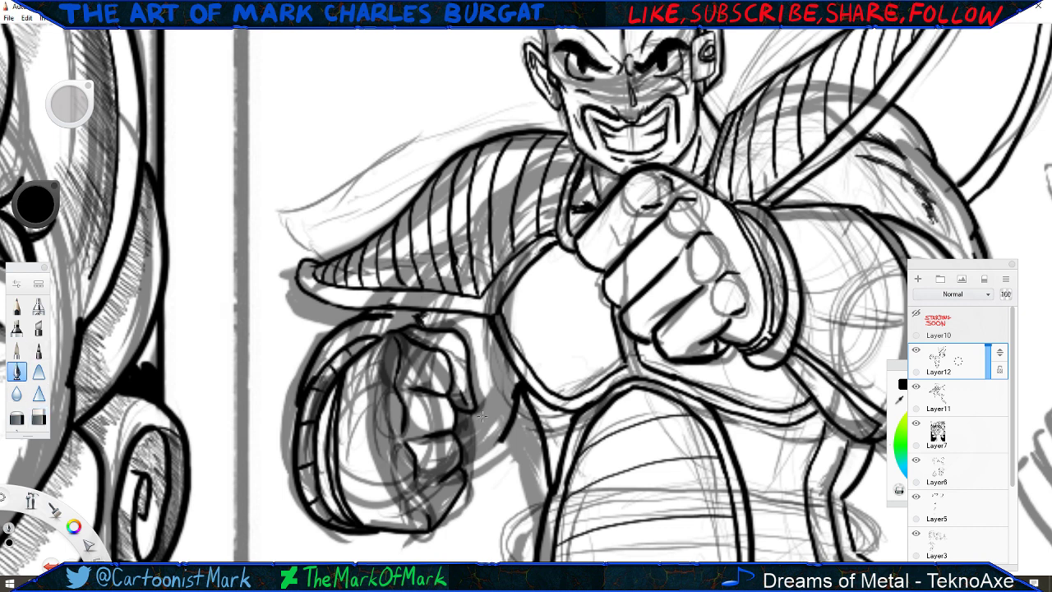
{"action": "mouse_move", "coordinate": [481, 414]}
{"action": "left_mouse_down"}
{"action": "mouse_move", "coordinate": [484, 445]}
{"action": "mouse_move", "coordinate": [461, 475]}
{"action": "left_mouse_up"}
Rework the arm line between the lowered fist and torso, erasing the long curve and inking a shorter connecting stroke.
{"action": "left_click_drag", "start_coordinate": [506, 429], "coordinate": [484, 449]}
{"action": "left_click_drag", "start_coordinate": [515, 399], "coordinate": [505, 427]}
{"action": "key", "text": "e"}
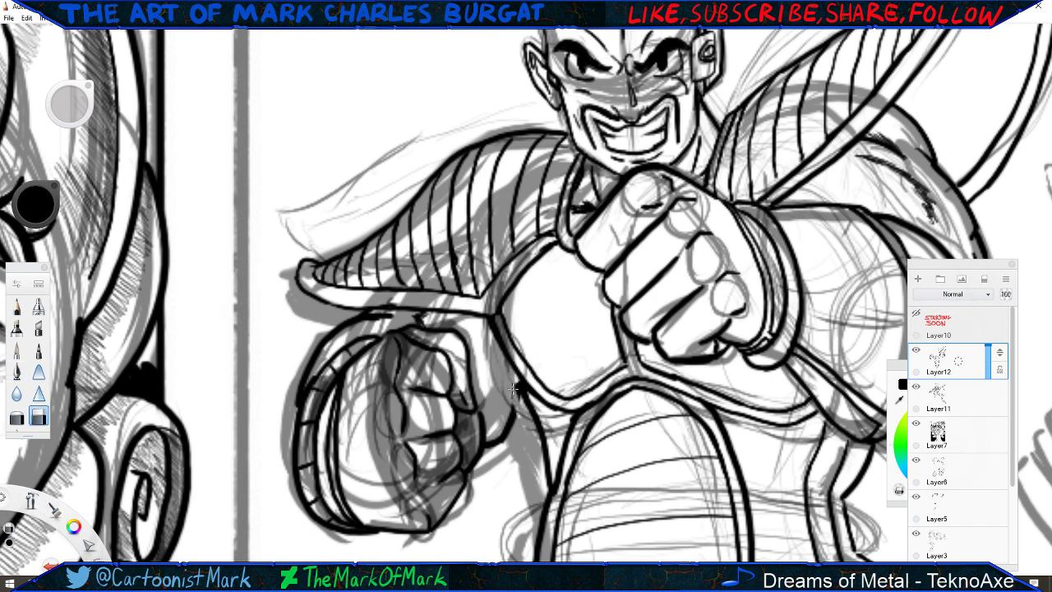
{"action": "mouse_move", "coordinate": [513, 401]}
{"action": "left_mouse_down"}
{"action": "mouse_move", "coordinate": [508, 429]}
{"action": "mouse_move", "coordinate": [485, 448]}
{"action": "left_mouse_up"}
{"action": "key", "text": "b"}
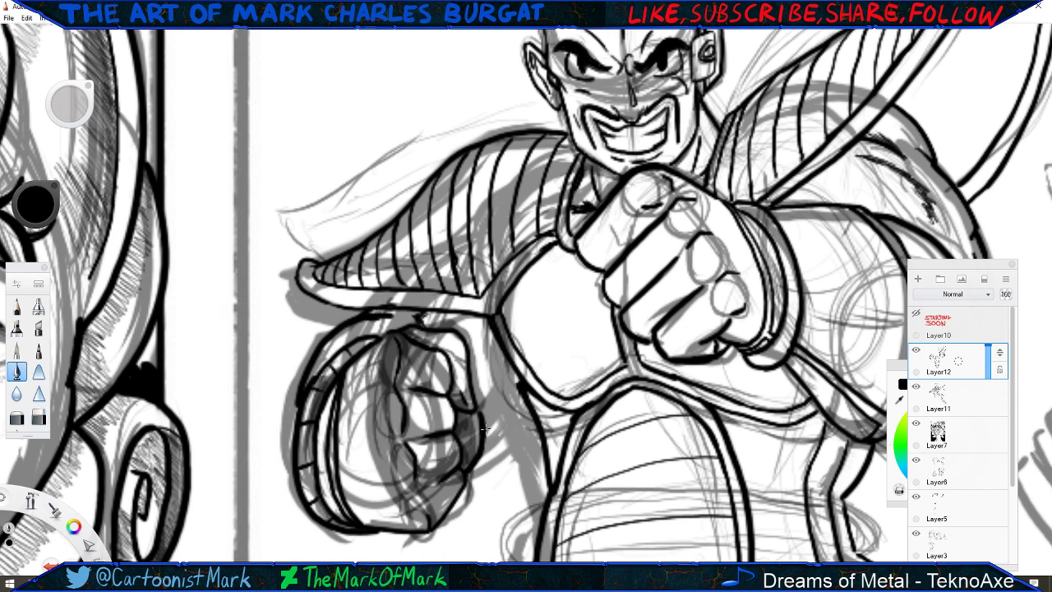
{"action": "mouse_move", "coordinate": [487, 428]}
{"action": "left_mouse_down"}
{"action": "mouse_move", "coordinate": [526, 413]}
{"action": "mouse_move", "coordinate": [484, 431]}
{"action": "left_mouse_up"}
Add short ink detail strokes to the glove and fingers of the lowered fist, undoing the stray mark.
{"action": "key", "text": "space"}
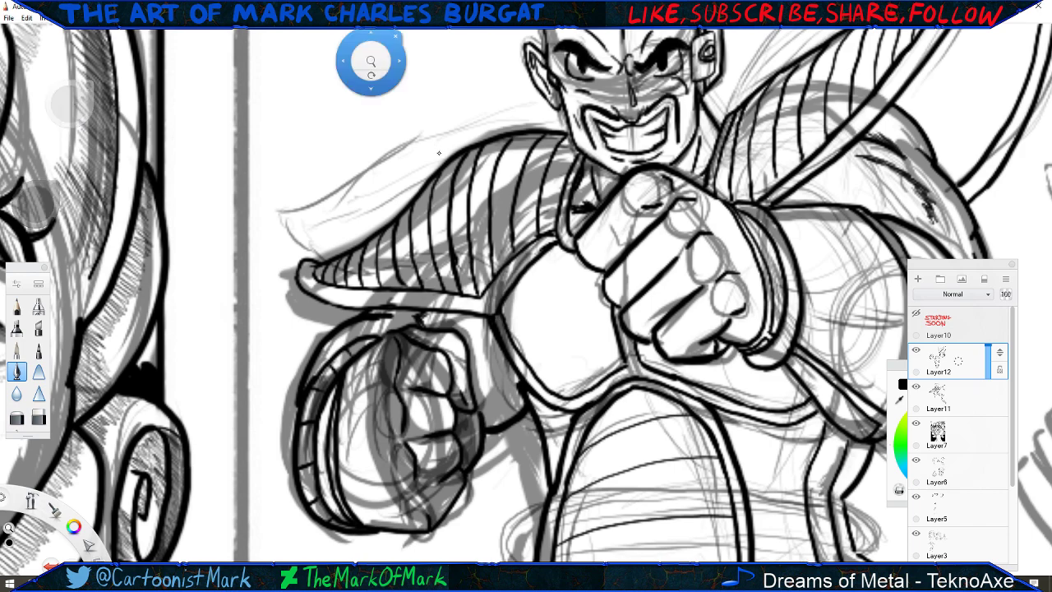
{"action": "left_click_drag", "start_coordinate": [500, 317], "coordinate": [419, 317]}
{"action": "left_click_drag", "start_coordinate": [506, 435], "coordinate": [509, 463]}
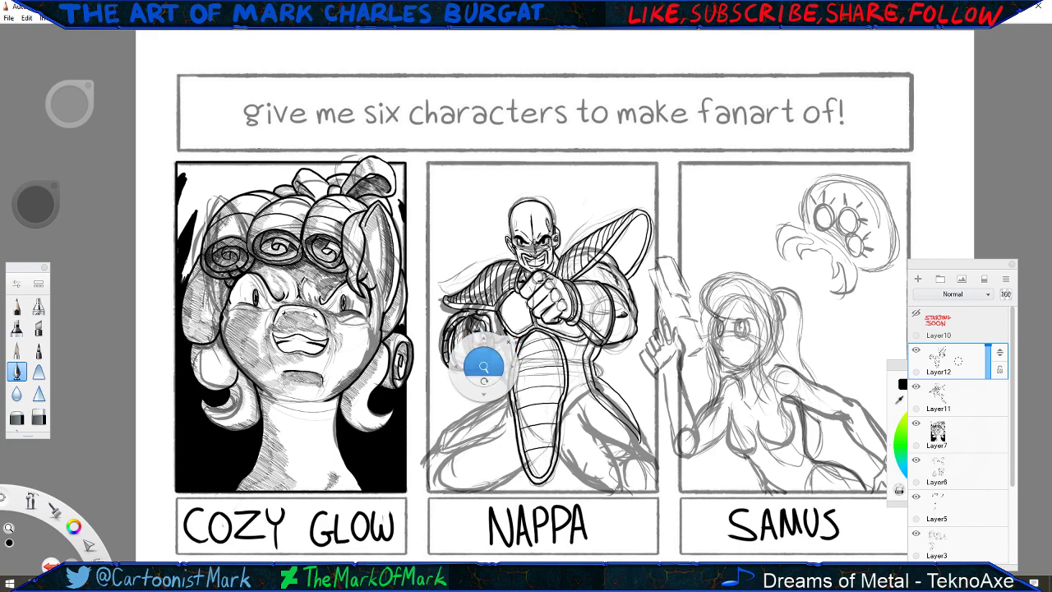
{"action": "scroll", "coordinate": [482, 364], "scroll_direction": "up", "scroll_amount": 5}
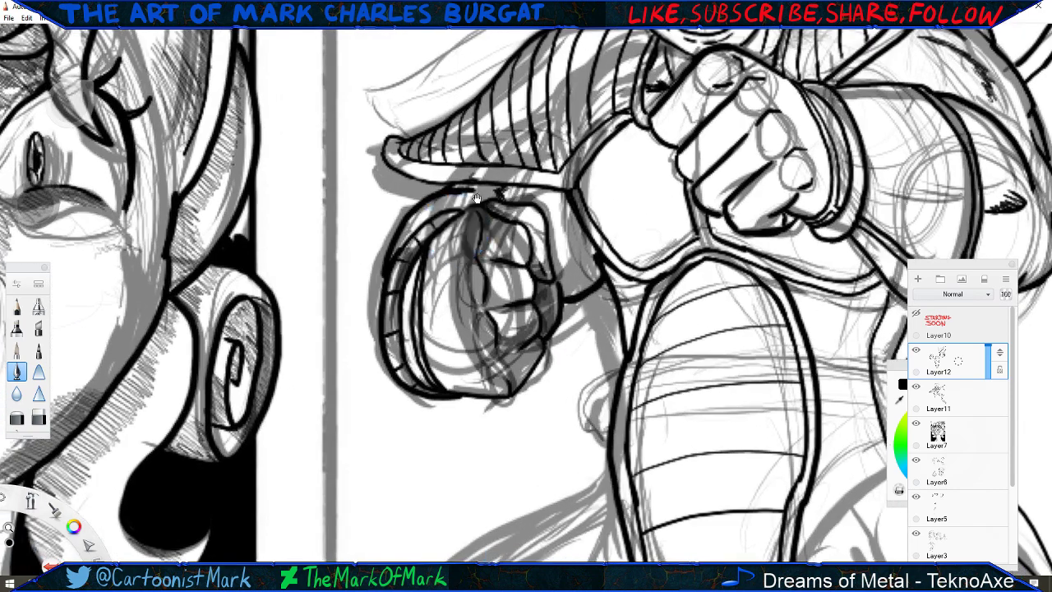
{"action": "key", "text": "space"}
{"action": "left_click_drag", "start_coordinate": [514, 230], "coordinate": [517, 250]}
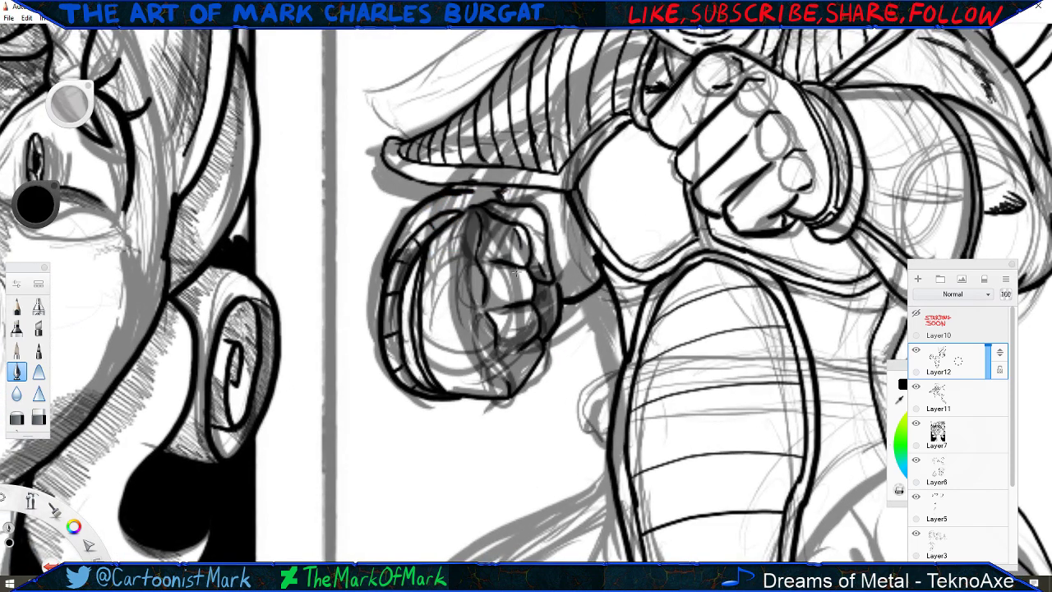
{"action": "key", "text": "ctrl+z"}
{"action": "left_click_drag", "start_coordinate": [457, 266], "coordinate": [428, 282]}
{"action": "left_click_drag", "start_coordinate": [510, 347], "coordinate": [511, 332]}
{"action": "mouse_move", "coordinate": [466, 369]}
{"action": "left_mouse_down"}
{"action": "mouse_move", "coordinate": [451, 368]}
{"action": "mouse_move", "coordinate": [511, 364]}
{"action": "left_mouse_up"}
Make Layer11 active and ink the outline of Nappa's thigh below the hip armour, including the underside and knee curves.
{"action": "key", "text": "space"}
{"action": "left_click_drag", "start_coordinate": [561, 490], "coordinate": [463, 400]}
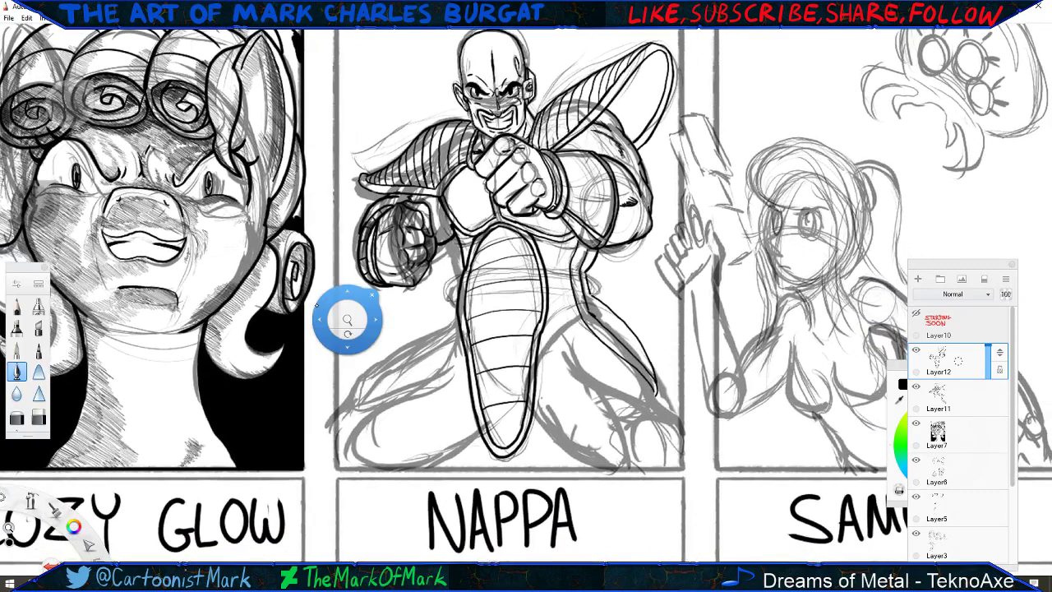
{"action": "mouse_move", "coordinate": [354, 352]}
{"action": "left_mouse_down"}
{"action": "mouse_move", "coordinate": [320, 451]}
{"action": "mouse_move", "coordinate": [391, 451]}
{"action": "mouse_move", "coordinate": [393, 473]}
{"action": "mouse_move", "coordinate": [423, 455]}
{"action": "left_mouse_up"}
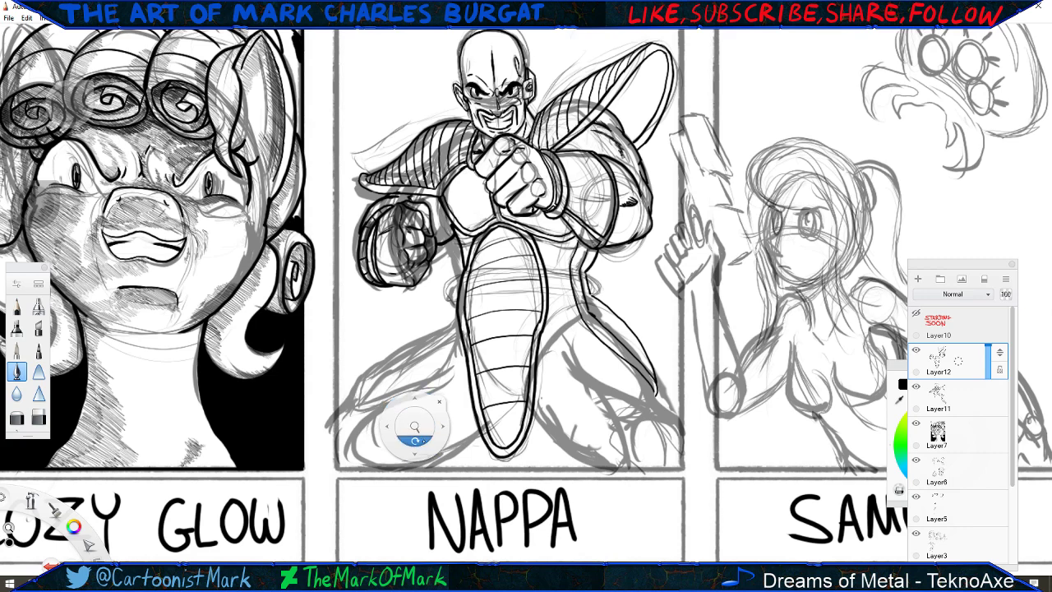
{"action": "left_click_drag", "start_coordinate": [529, 442], "coordinate": [314, 444]}
{"action": "left_click_drag", "start_coordinate": [379, 402], "coordinate": [362, 287]}
{"action": "key", "text": "e"}
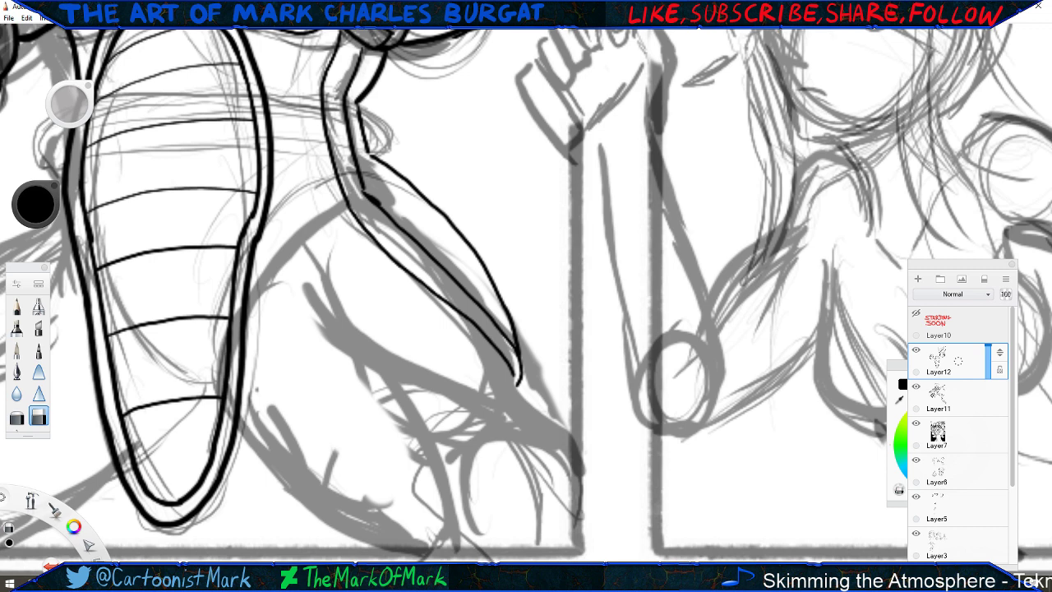
{"action": "key", "text": "ctrl+z"}
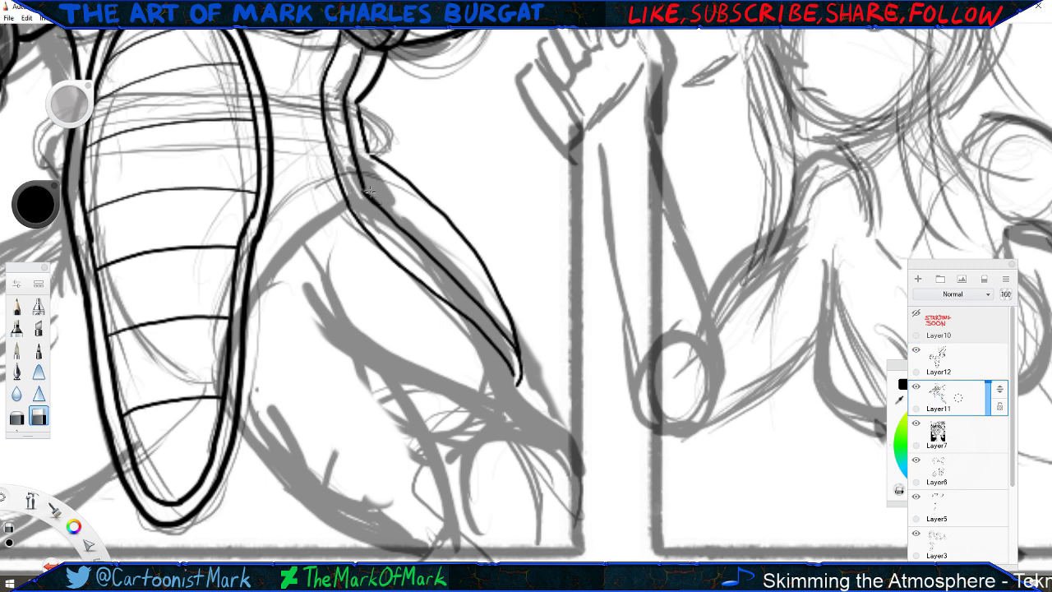
{"action": "left_click", "coordinate": [17, 371]}
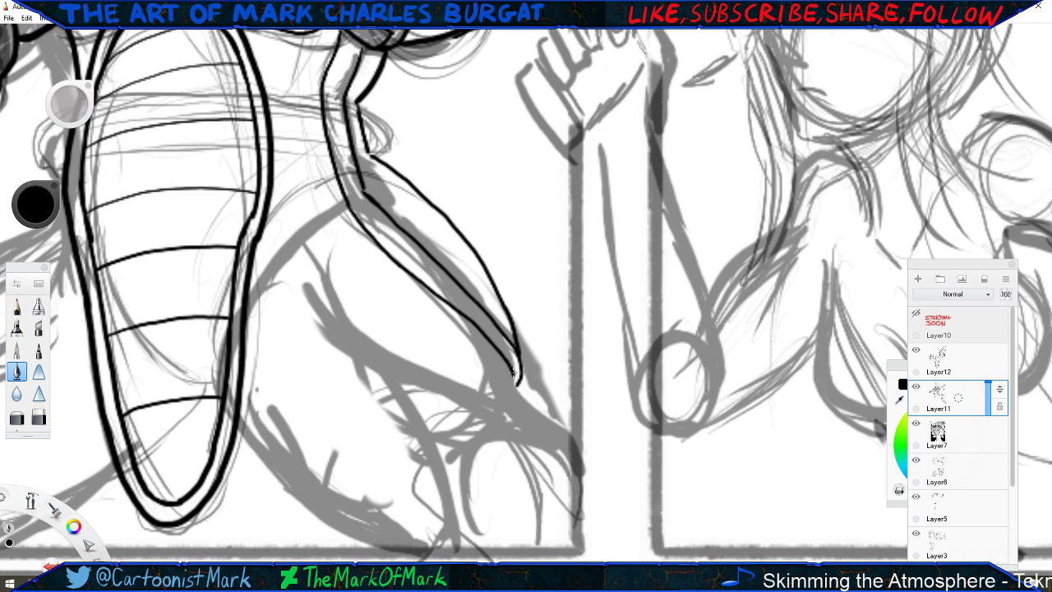
{"action": "left_click_drag", "start_coordinate": [515, 374], "coordinate": [567, 429]}
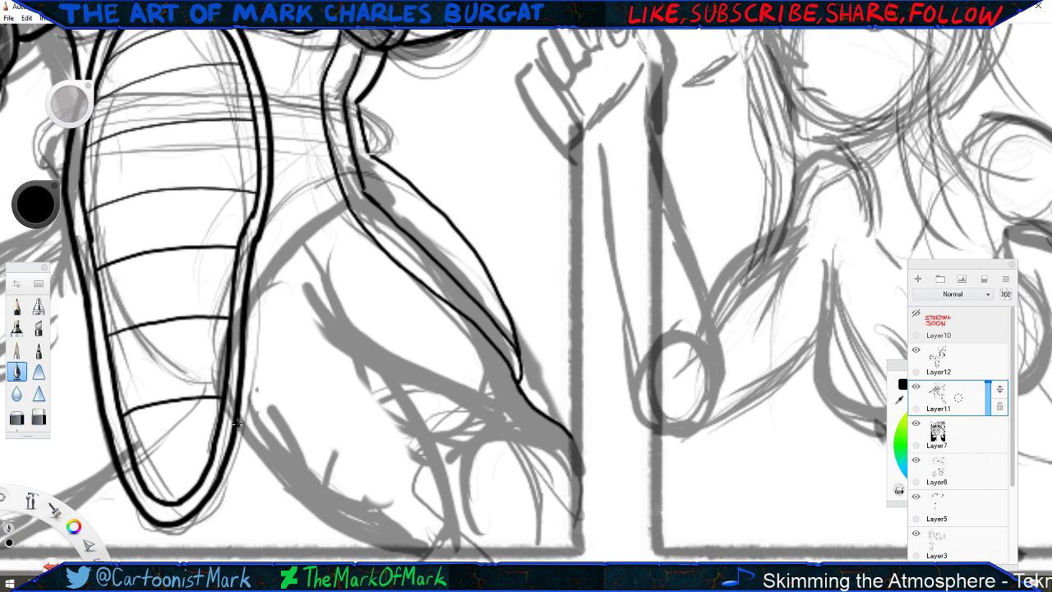
{"action": "mouse_move", "coordinate": [238, 420]}
{"action": "left_mouse_down"}
{"action": "mouse_move", "coordinate": [253, 457]}
{"action": "mouse_move", "coordinate": [304, 509]}
{"action": "mouse_move", "coordinate": [378, 544]}
{"action": "left_mouse_up"}
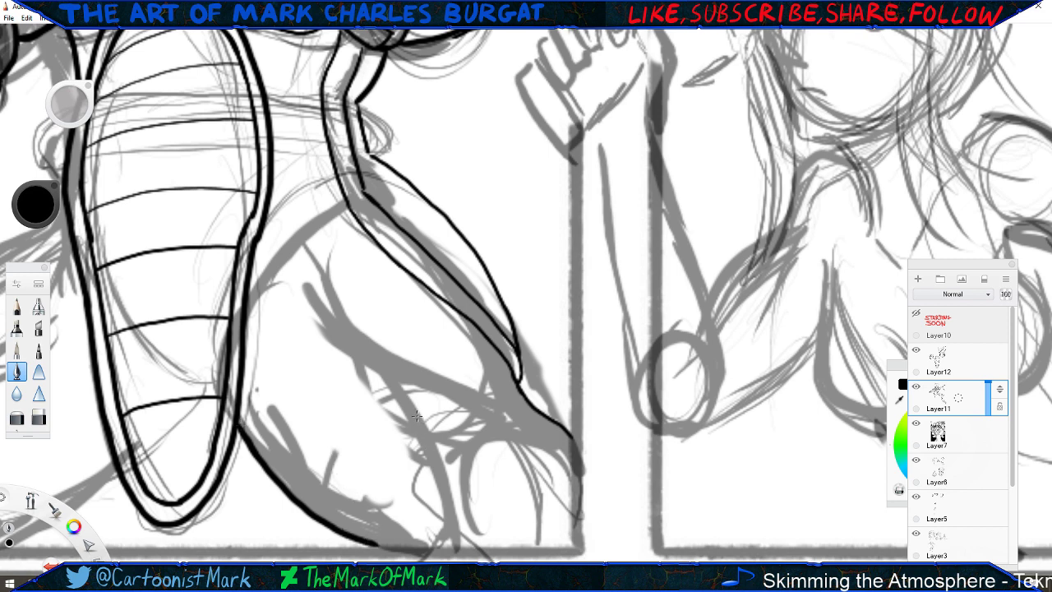
{"action": "left_click_drag", "start_coordinate": [417, 415], "coordinate": [455, 536]}
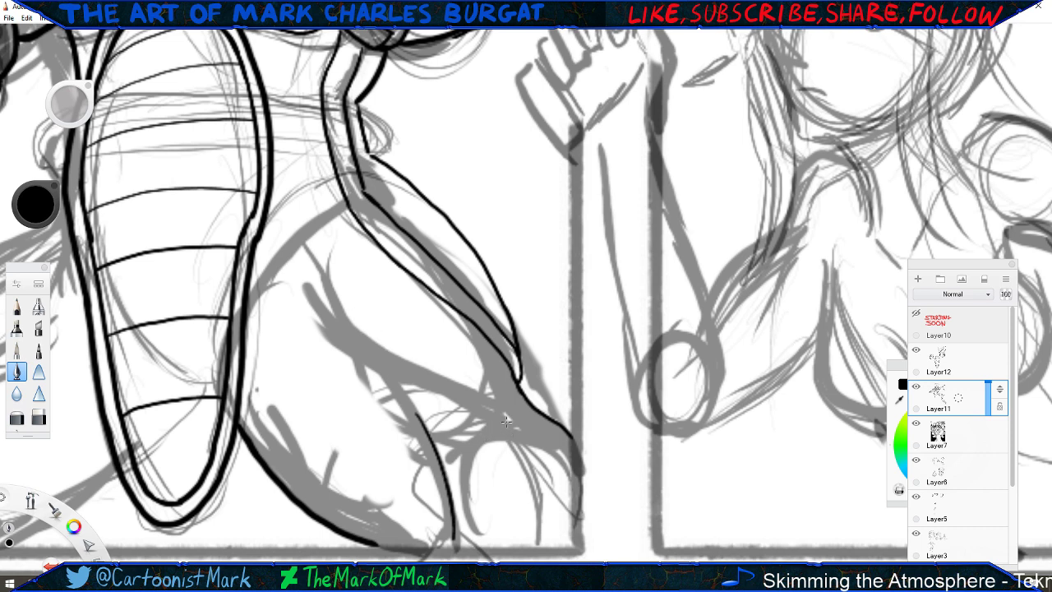
{"action": "mouse_move", "coordinate": [505, 421]}
{"action": "left_mouse_down"}
{"action": "mouse_move", "coordinate": [473, 439]}
{"action": "mouse_move", "coordinate": [471, 489]}
{"action": "left_mouse_up"}
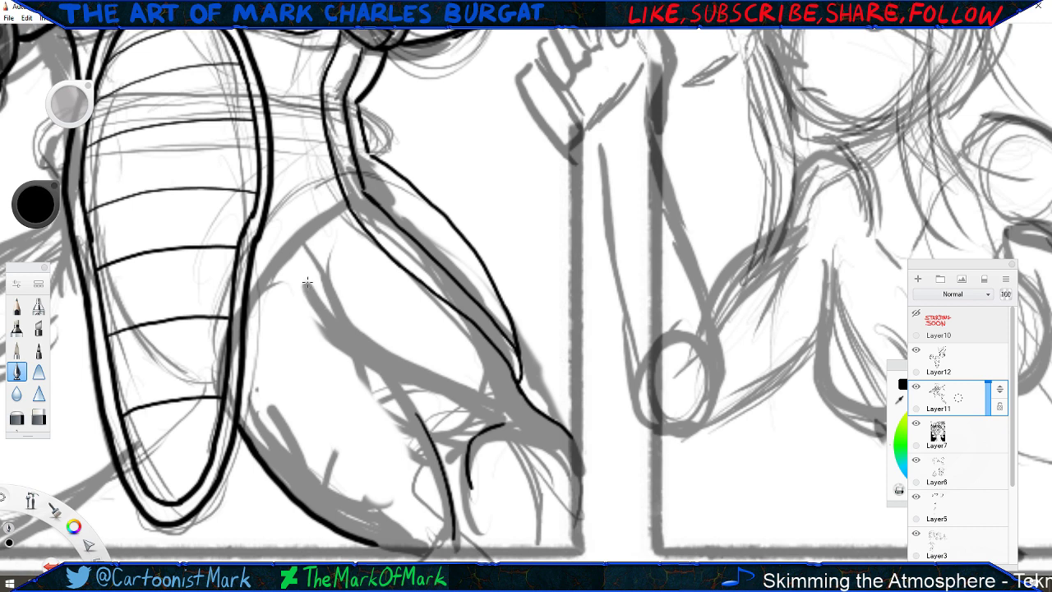
Hatch a tapering black shadow along the thigh's central muscle line.
{"action": "left_click_drag", "start_coordinate": [306, 283], "coordinate": [344, 314]}
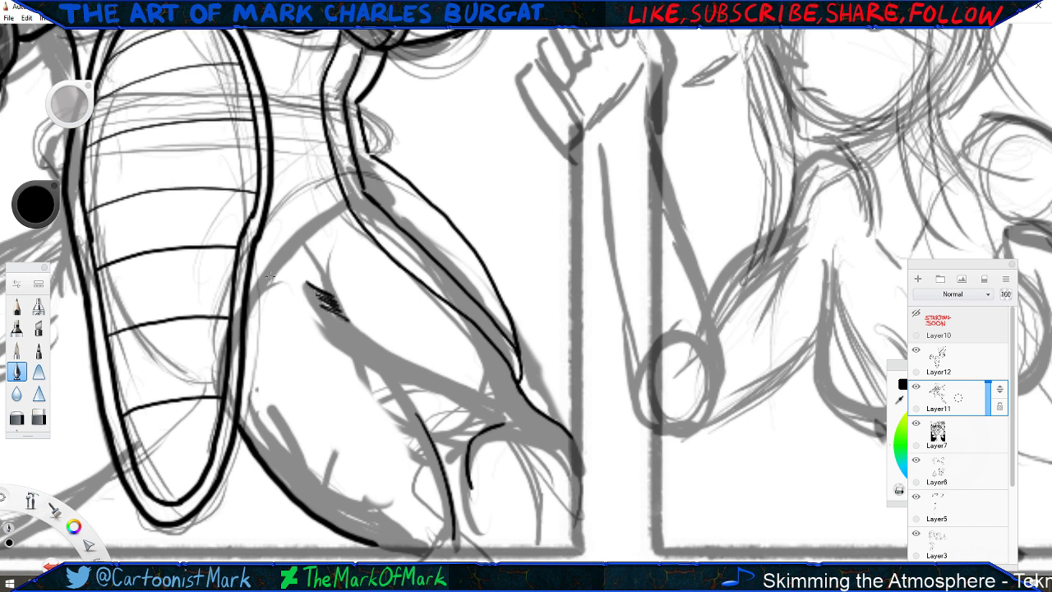
{"action": "left_click_drag", "start_coordinate": [438, 385], "coordinate": [371, 360]}
{"action": "left_click_drag", "start_coordinate": [339, 317], "coordinate": [394, 368]}
Thicken the crease behind the knee with hatching and add short shadow strokes to the lower leg near the panel border.
{"action": "left_click_drag", "start_coordinate": [417, 415], "coordinate": [443, 471]}
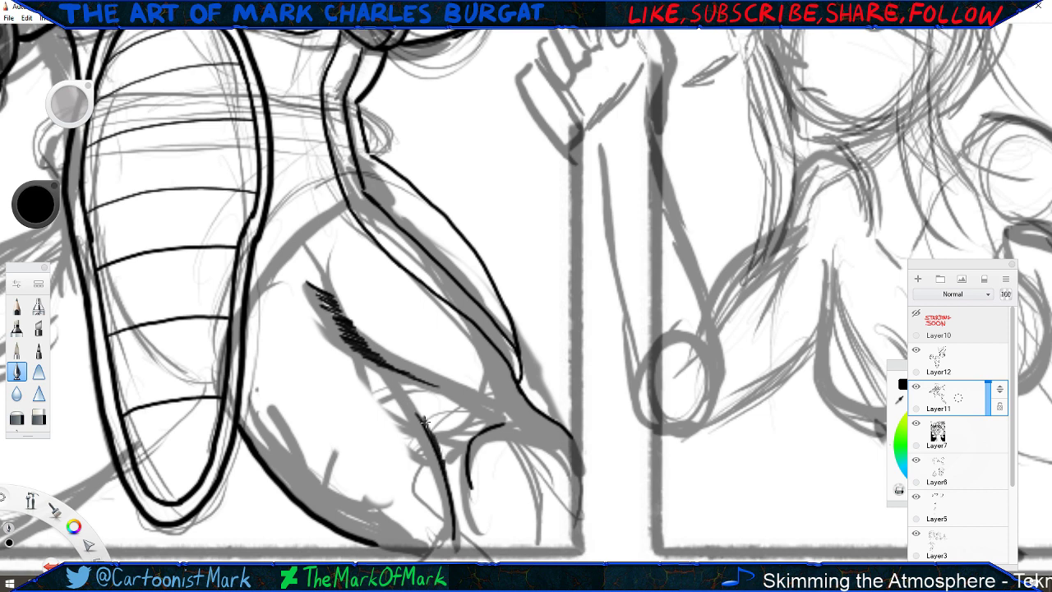
{"action": "mouse_move", "coordinate": [423, 416]}
{"action": "left_mouse_down"}
{"action": "mouse_move", "coordinate": [452, 488]}
{"action": "mouse_move", "coordinate": [459, 549]}
{"action": "left_mouse_up"}
{"action": "left_click_drag", "start_coordinate": [442, 466], "coordinate": [460, 547]}
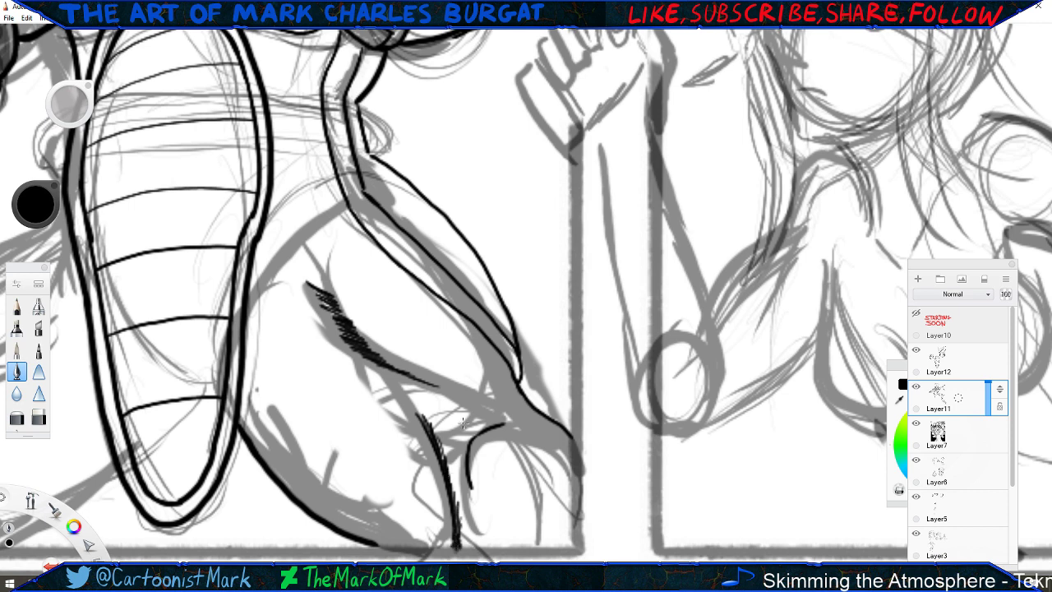
{"action": "mouse_move", "coordinate": [502, 513]}
{"action": "left_mouse_down"}
{"action": "mouse_move", "coordinate": [526, 549]}
{"action": "mouse_move", "coordinate": [566, 545]}
{"action": "left_mouse_up"}
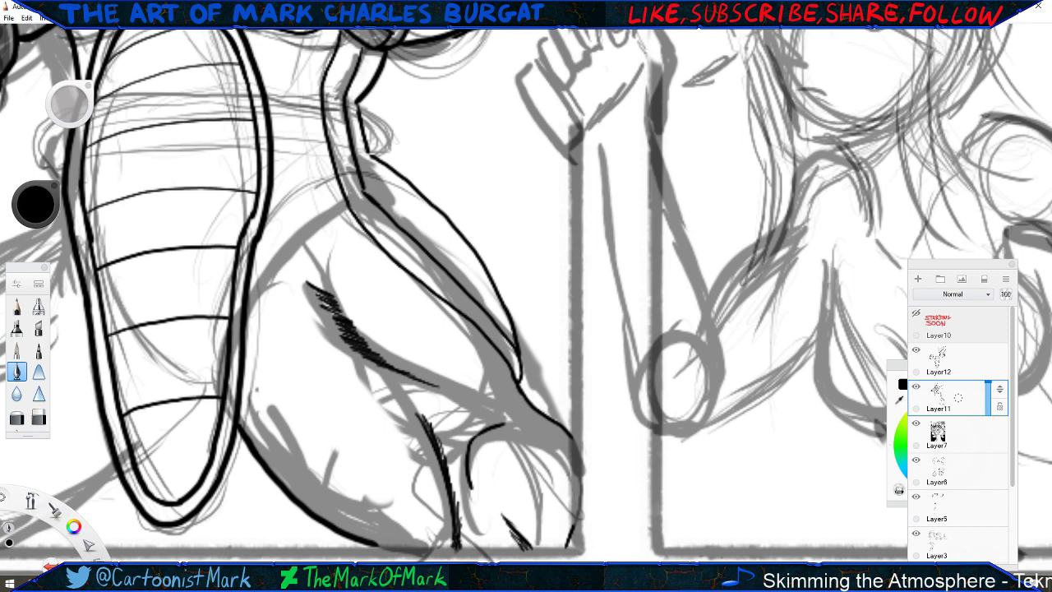
{"action": "key", "text": "space"}
{"action": "left_click_drag", "start_coordinate": [278, 312], "coordinate": [272, 206]}
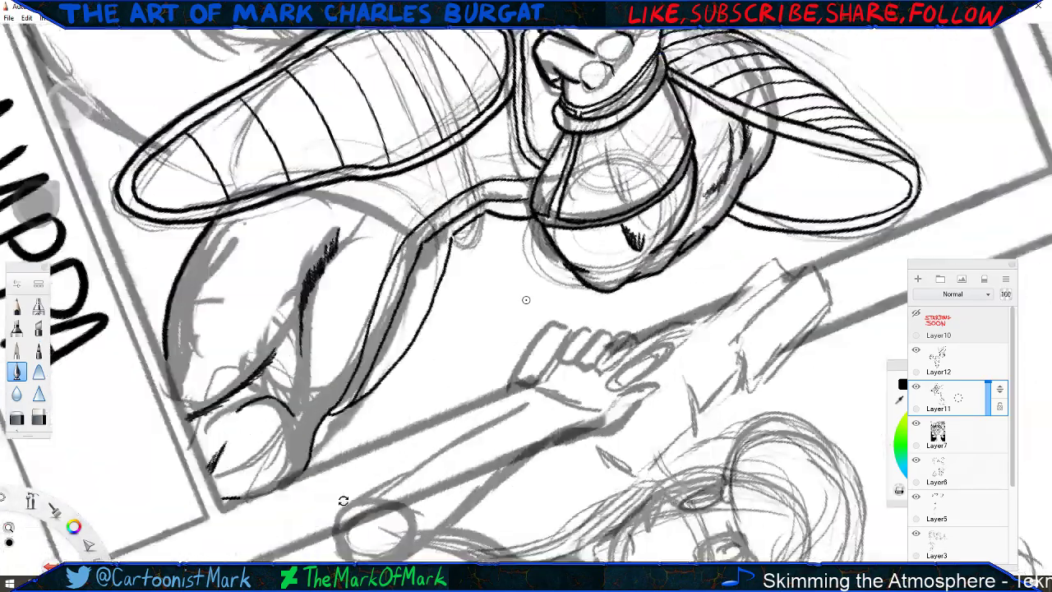
Ink the curve closing the top of Nappa's thigh, from the central armour flap to the hip strap.
{"action": "left_click_drag", "start_coordinate": [343, 500], "coordinate": [489, 188]}
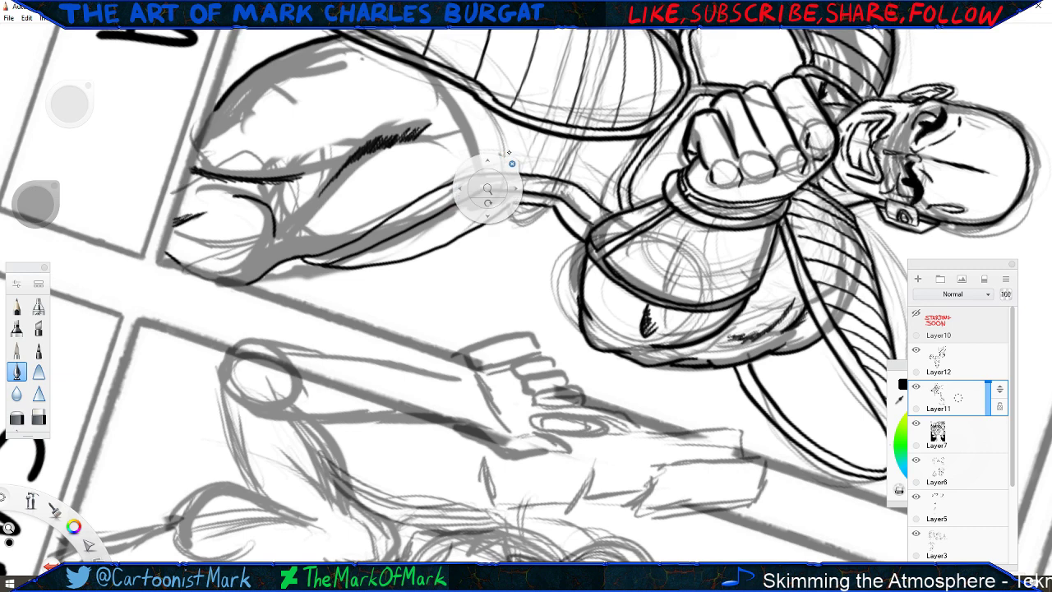
{"action": "left_click", "coordinate": [453, 104], "text": "alt"}
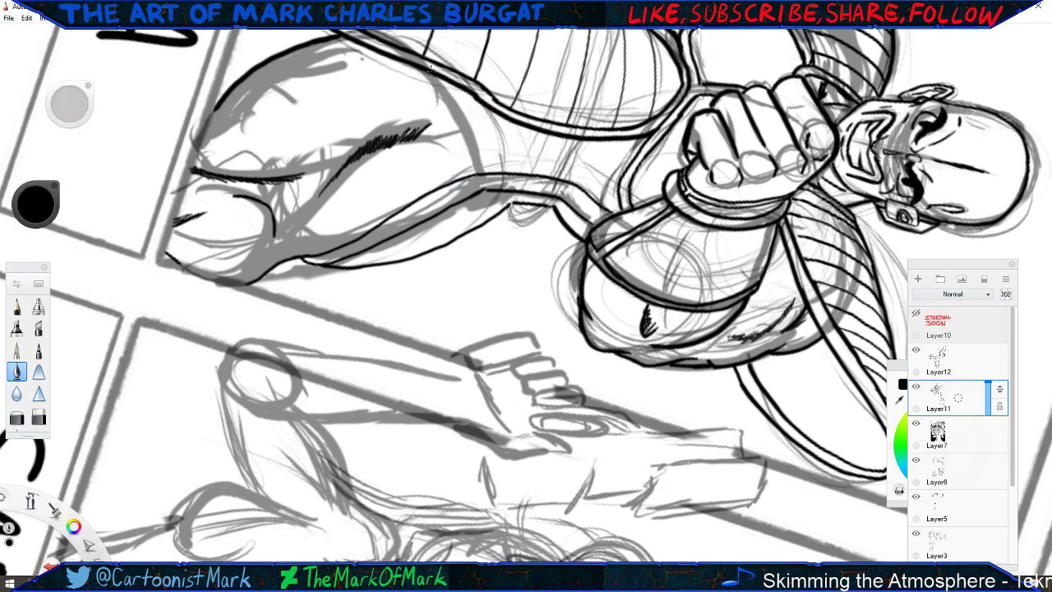
{"action": "mouse_move", "coordinate": [434, 77]}
{"action": "left_mouse_down"}
{"action": "mouse_move", "coordinate": [469, 138]}
{"action": "mouse_move", "coordinate": [464, 178]}
{"action": "left_mouse_up"}
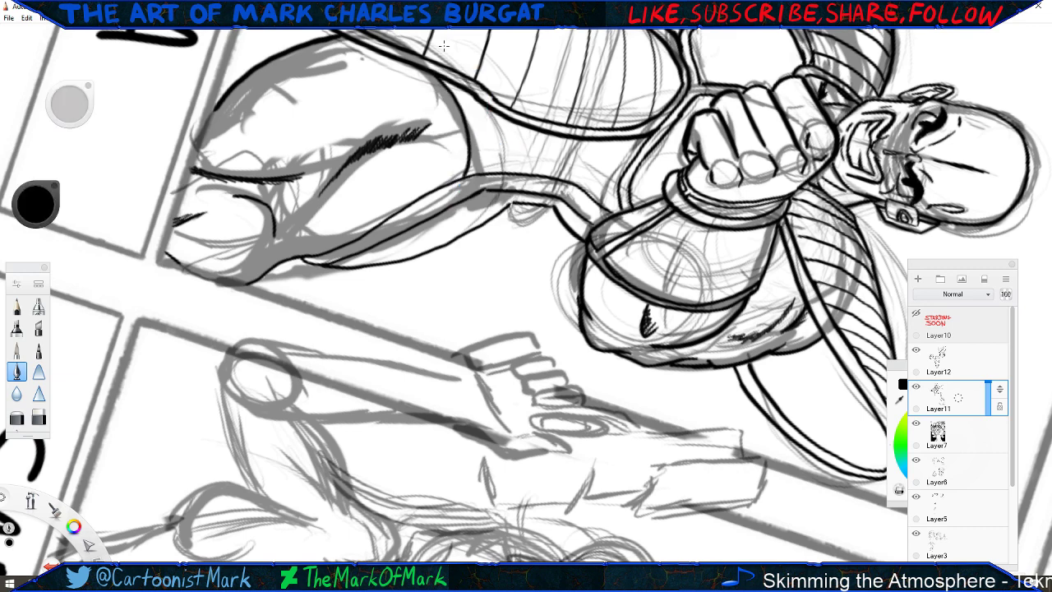
Hatch short black shadow strokes on the abdomen and hip, between the central armour flap and the thigh.
{"action": "key", "text": "space"}
{"action": "left_click_drag", "start_coordinate": [356, 142], "coordinate": [190, 447]}
{"action": "left_click_drag", "start_coordinate": [13, 493], "coordinate": [210, 443]}
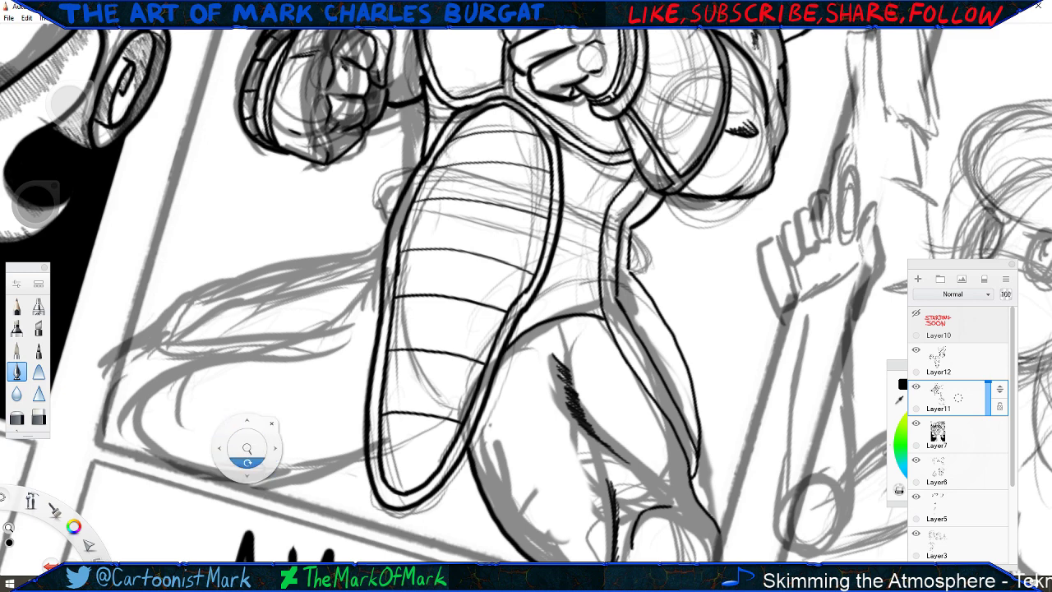
{"action": "left_click_drag", "start_coordinate": [247, 462], "coordinate": [369, 539]}
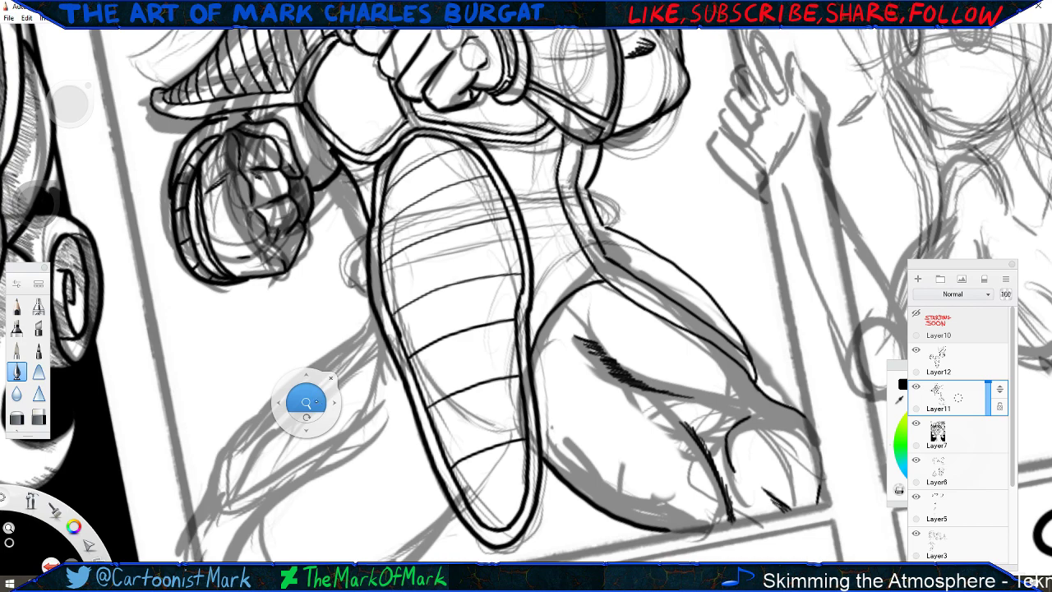
{"action": "left_click_drag", "start_coordinate": [306, 402], "coordinate": [326, 453]}
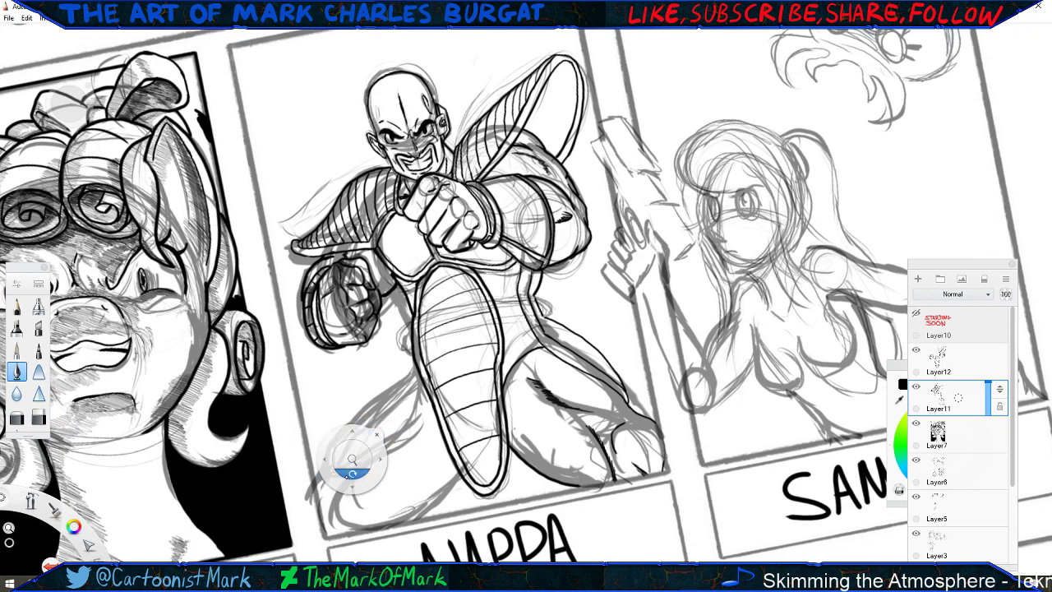
{"action": "left_click_drag", "start_coordinate": [341, 474], "coordinate": [403, 422]}
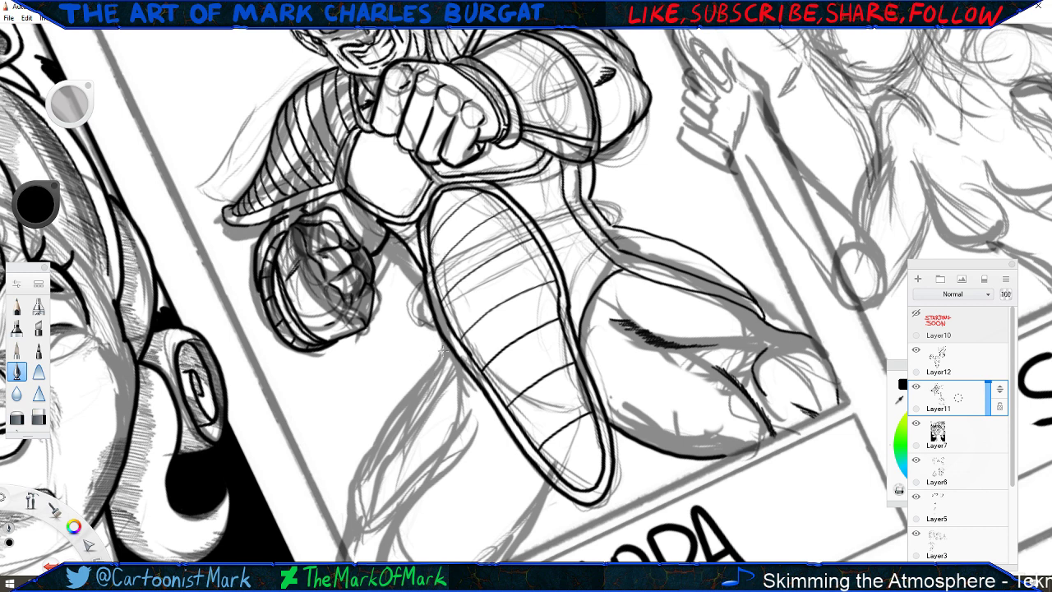
{"action": "left_click_drag", "start_coordinate": [585, 250], "coordinate": [573, 290]}
{"action": "left_click_drag", "start_coordinate": [585, 249], "coordinate": [581, 255]}
Ink the long outer edge of the hip guard below the lowered fist, undoing the too-short first stroke.
{"action": "left_click_drag", "start_coordinate": [444, 344], "coordinate": [399, 430]}
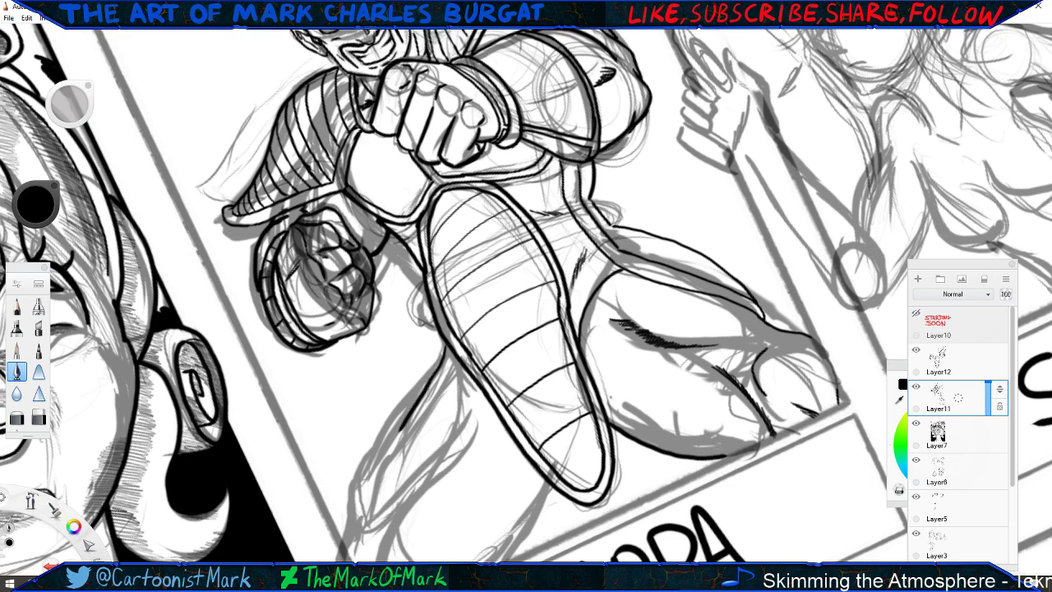
{"action": "key", "text": "ctrl+z"}
{"action": "mouse_move", "coordinate": [433, 327]}
{"action": "left_mouse_down"}
{"action": "mouse_move", "coordinate": [373, 424]}
{"action": "mouse_move", "coordinate": [348, 519]}
{"action": "left_mouse_up"}
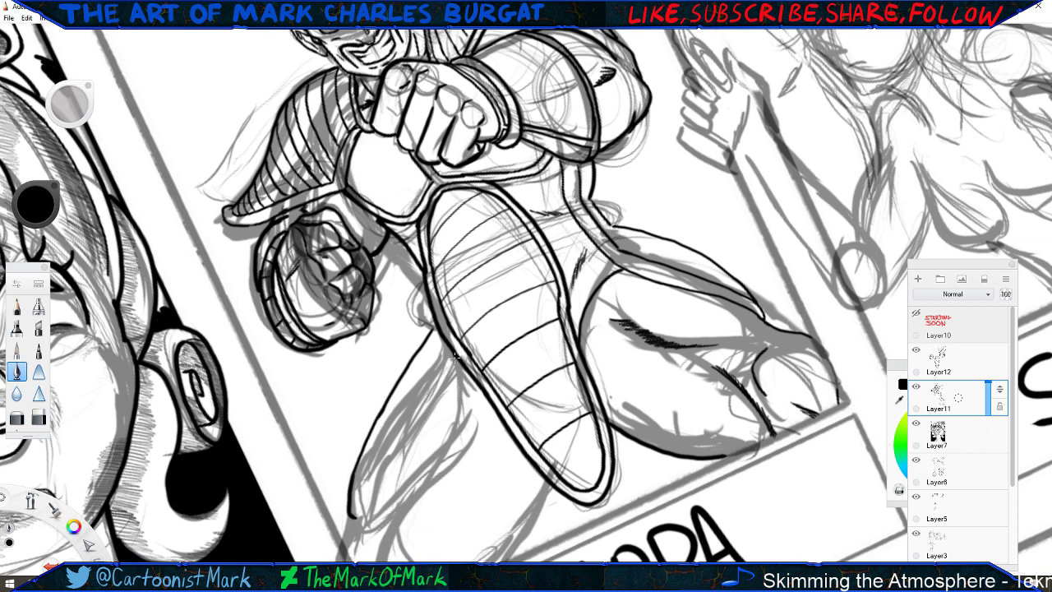
Try inking a wide inner edge and a second rim line for the hip guard below the lowered fist.
{"action": "mouse_move", "coordinate": [454, 363]}
{"action": "left_mouse_down"}
{"action": "mouse_move", "coordinate": [443, 432]}
{"action": "mouse_move", "coordinate": [416, 476]}
{"action": "mouse_move", "coordinate": [372, 515]}
{"action": "mouse_move", "coordinate": [356, 500]}
{"action": "mouse_move", "coordinate": [350, 525]}
{"action": "left_mouse_up"}
{"action": "key", "text": "ctrl+z"}
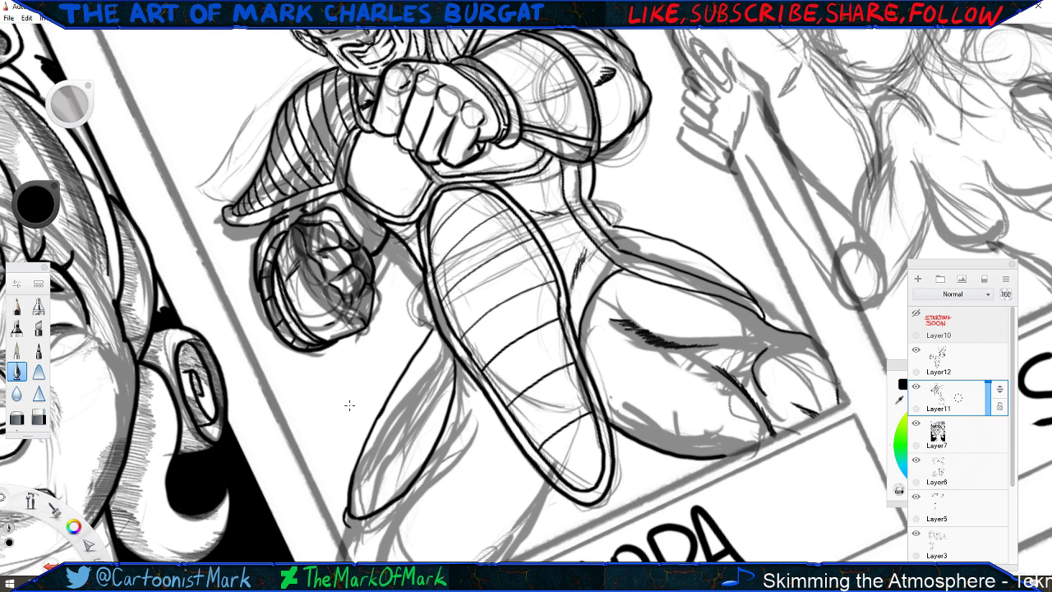
{"action": "mouse_move", "coordinate": [463, 370]}
{"action": "left_mouse_down"}
{"action": "mouse_move", "coordinate": [459, 431]}
{"action": "mouse_move", "coordinate": [411, 502]}
{"action": "left_mouse_up"}
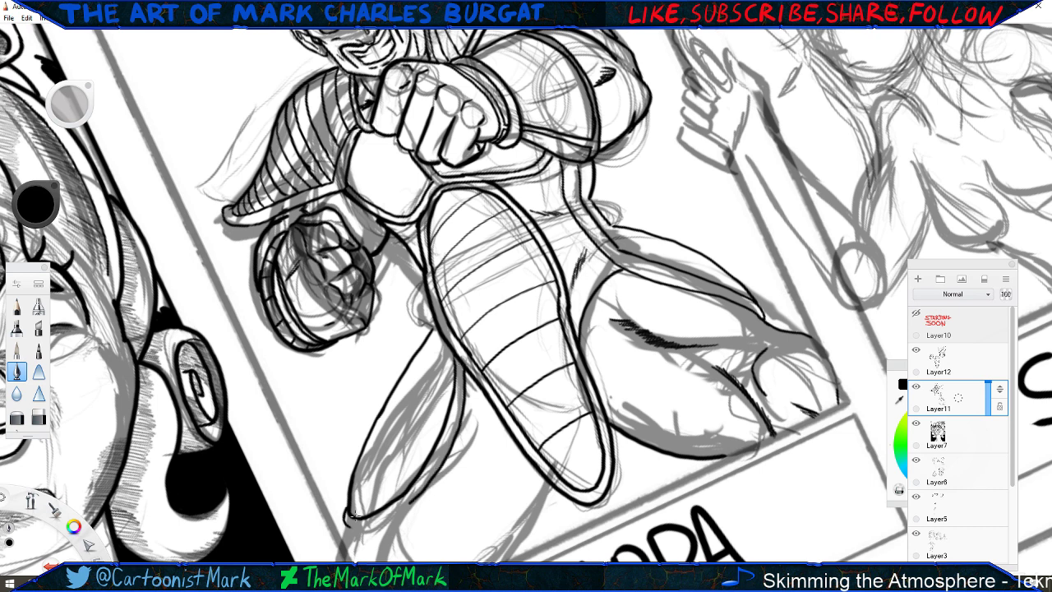
{"action": "mouse_move", "coordinate": [349, 524]}
{"action": "left_mouse_down"}
{"action": "mouse_move", "coordinate": [377, 525]}
{"action": "mouse_move", "coordinate": [411, 503]}
{"action": "left_mouse_up"}
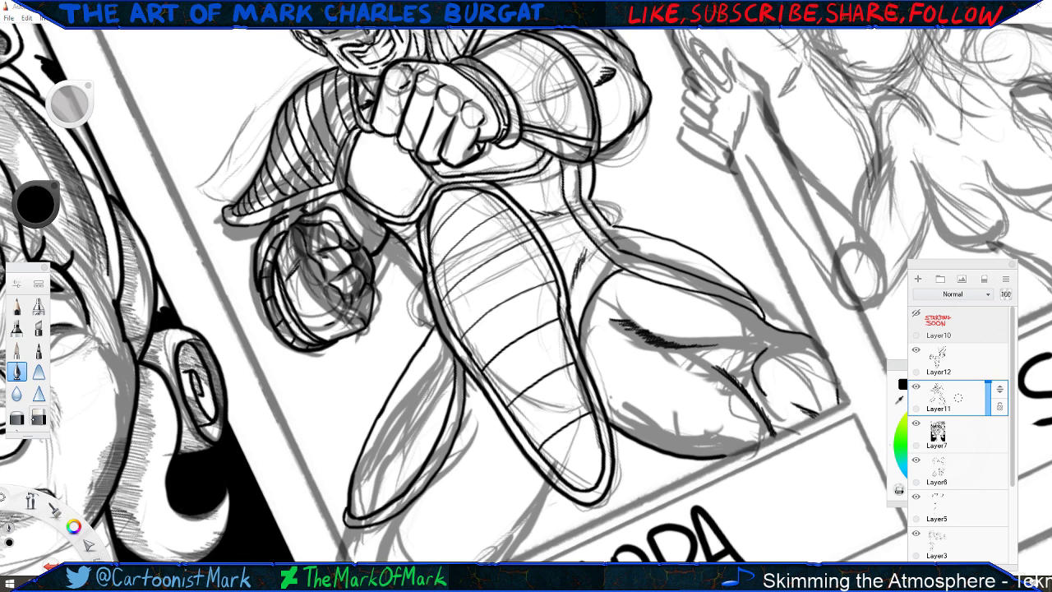
Erase the inner edge and rim lines of that hip guard, keeping its long outer edge.
{"action": "left_click", "coordinate": [38, 415]}
{"action": "left_click_drag", "start_coordinate": [70, 104], "coordinate": [72, 108]}
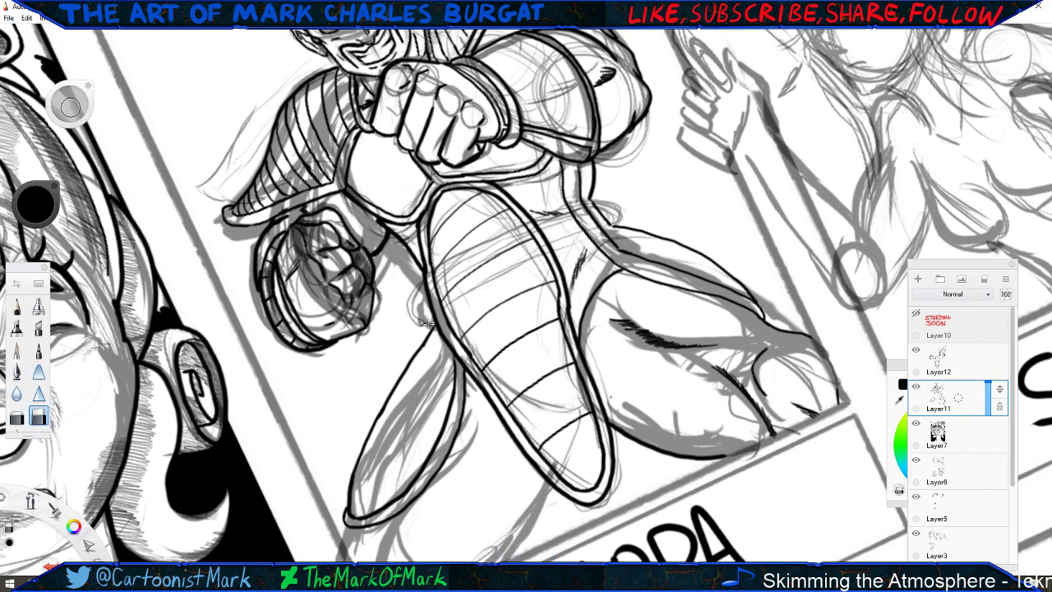
{"action": "mouse_move", "coordinate": [450, 364]}
{"action": "left_mouse_down"}
{"action": "mouse_move", "coordinate": [463, 380]}
{"action": "mouse_move", "coordinate": [454, 448]}
{"action": "left_mouse_up"}
{"action": "mouse_move", "coordinate": [448, 407]}
{"action": "left_mouse_down"}
{"action": "mouse_move", "coordinate": [435, 472]}
{"action": "mouse_move", "coordinate": [410, 505]}
{"action": "mouse_move", "coordinate": [354, 528]}
{"action": "mouse_move", "coordinate": [351, 498]}
{"action": "left_mouse_up"}
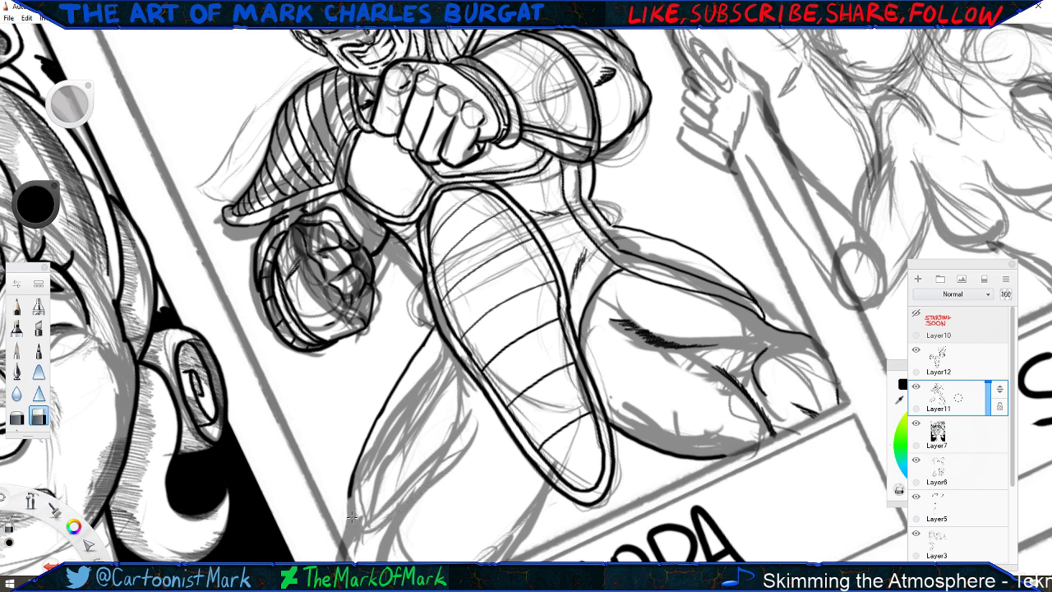
Ink a narrower inner edge with a parallel rim line on the hip guard, closing it in a rounded tip.
{"action": "key", "text": "space"}
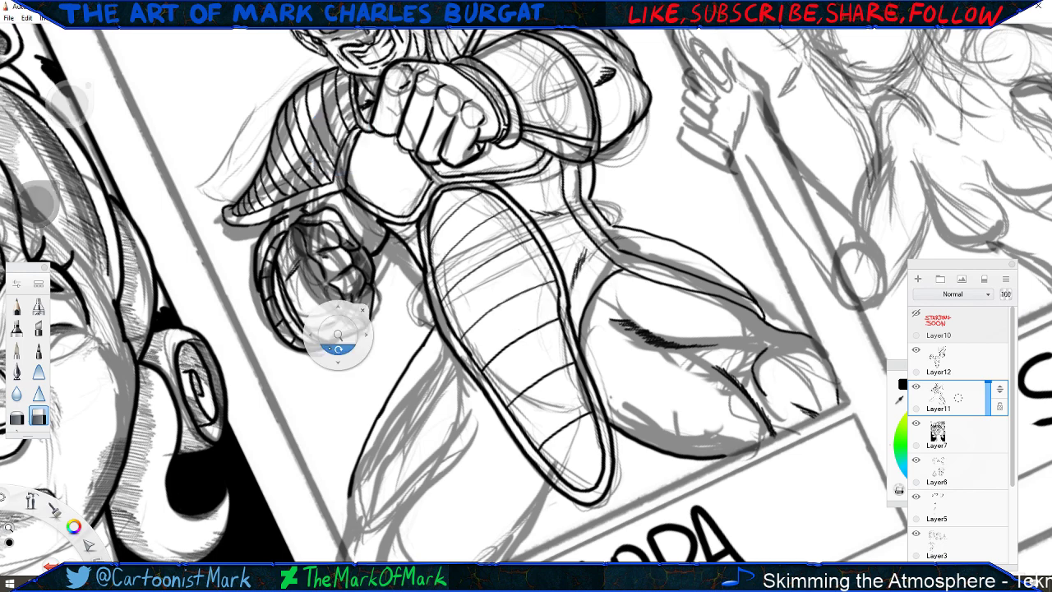
{"action": "left_click_drag", "start_coordinate": [344, 169], "coordinate": [330, 349]}
{"action": "left_click_drag", "start_coordinate": [440, 451], "coordinate": [402, 365]}
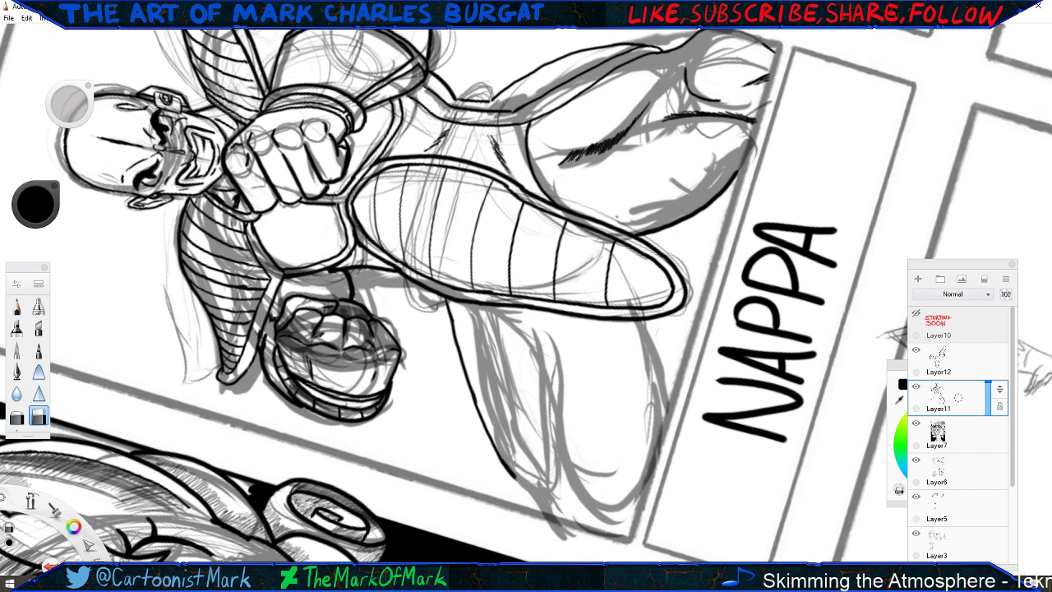
{"action": "left_click", "coordinate": [17, 370]}
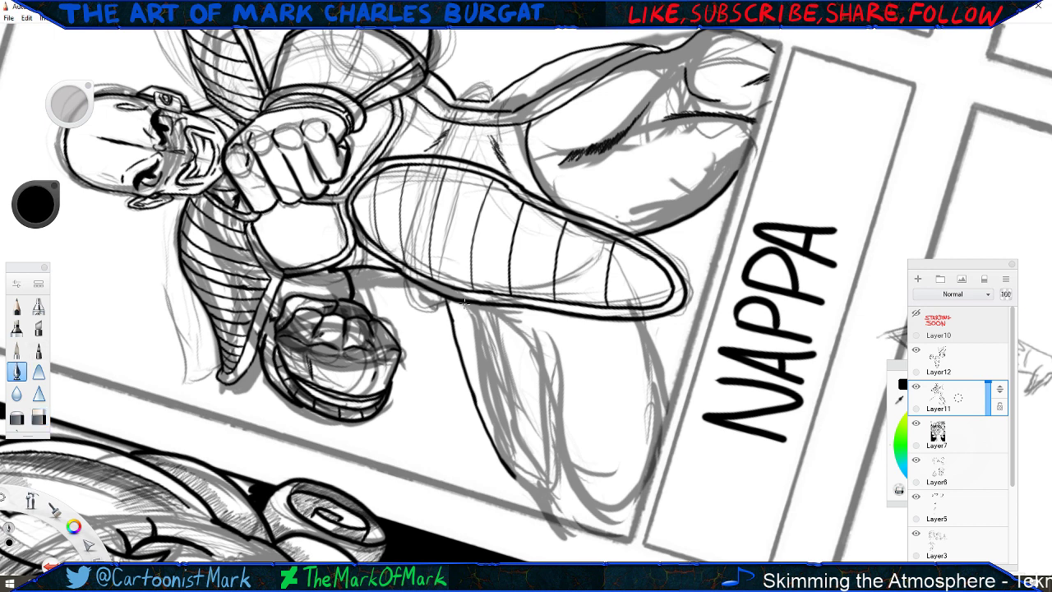
{"action": "mouse_move", "coordinate": [465, 303]}
{"action": "left_mouse_down"}
{"action": "mouse_move", "coordinate": [527, 485]}
{"action": "mouse_move", "coordinate": [513, 479]}
{"action": "left_mouse_up"}
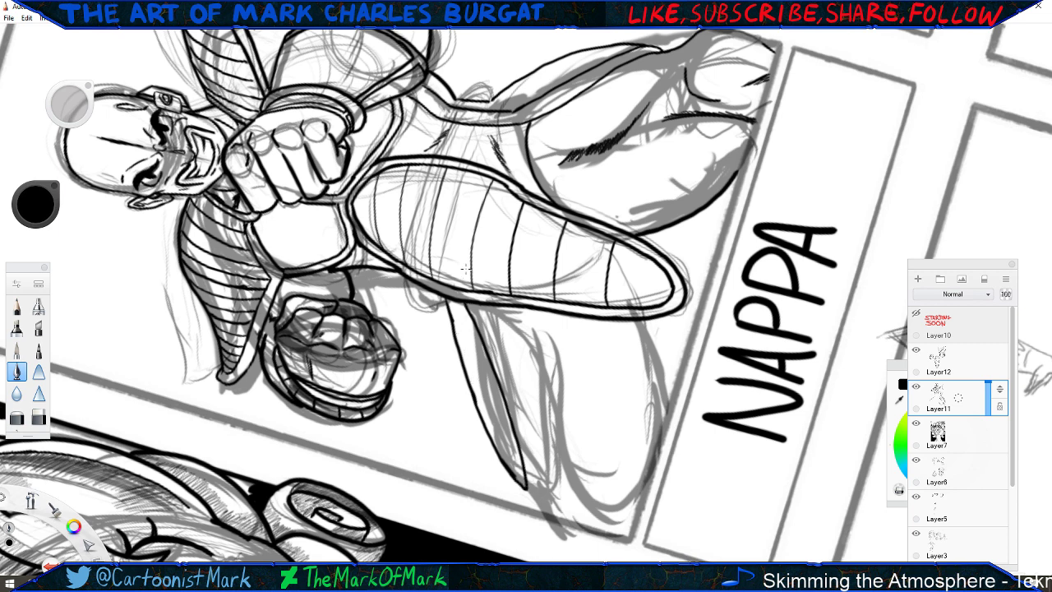
{"action": "mouse_move", "coordinate": [472, 302]}
{"action": "left_mouse_down"}
{"action": "mouse_move", "coordinate": [519, 400]}
{"action": "mouse_move", "coordinate": [536, 496]}
{"action": "mouse_move", "coordinate": [520, 456]}
{"action": "left_mouse_up"}
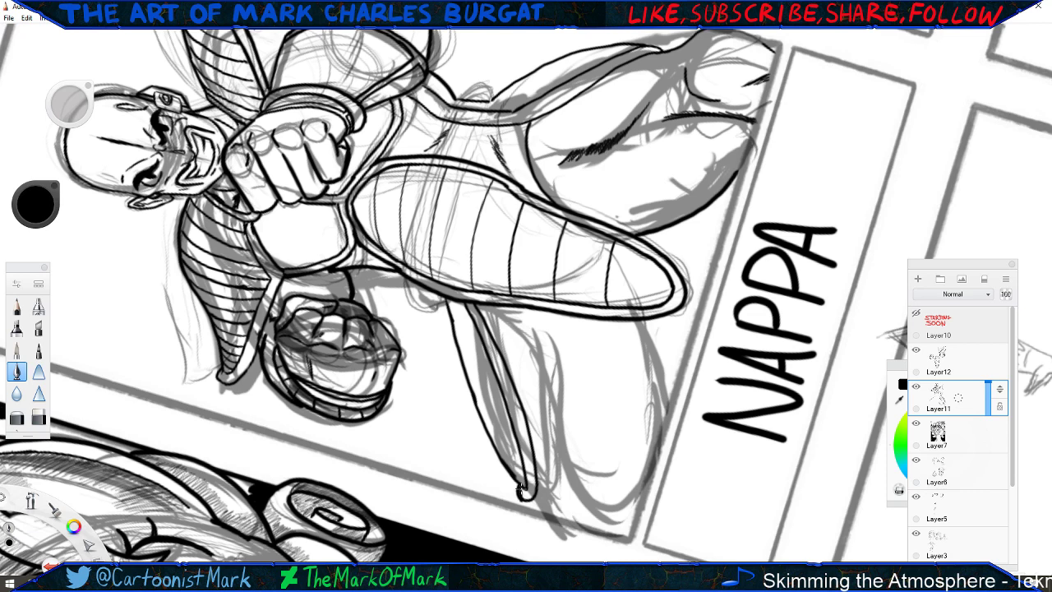
Clean up the excess ink at the hip guard's tip and ink the curved cross bands along its length.
{"action": "key", "text": "e"}
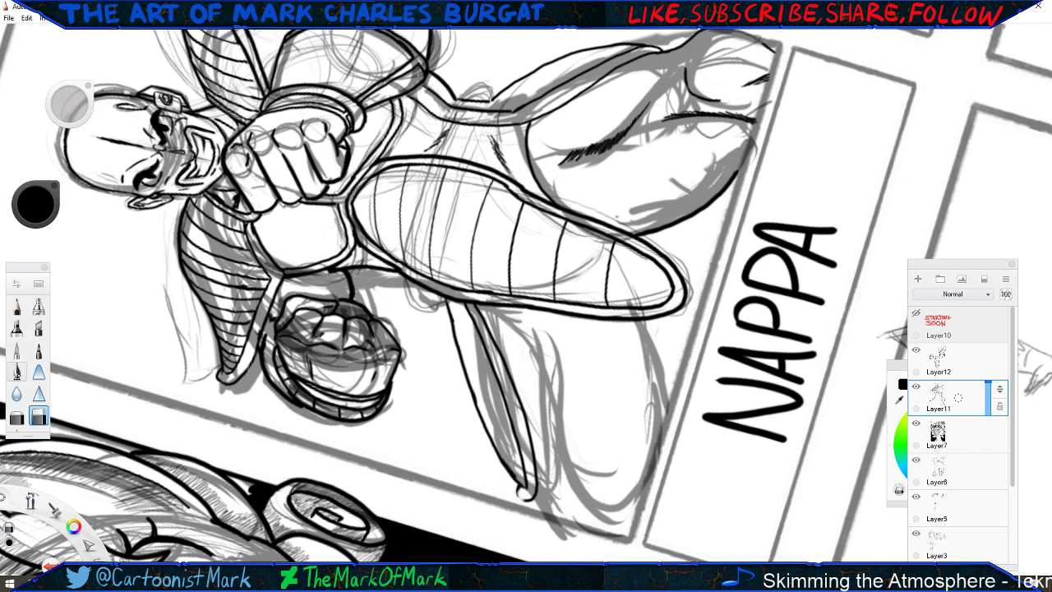
{"action": "key", "text": "b"}
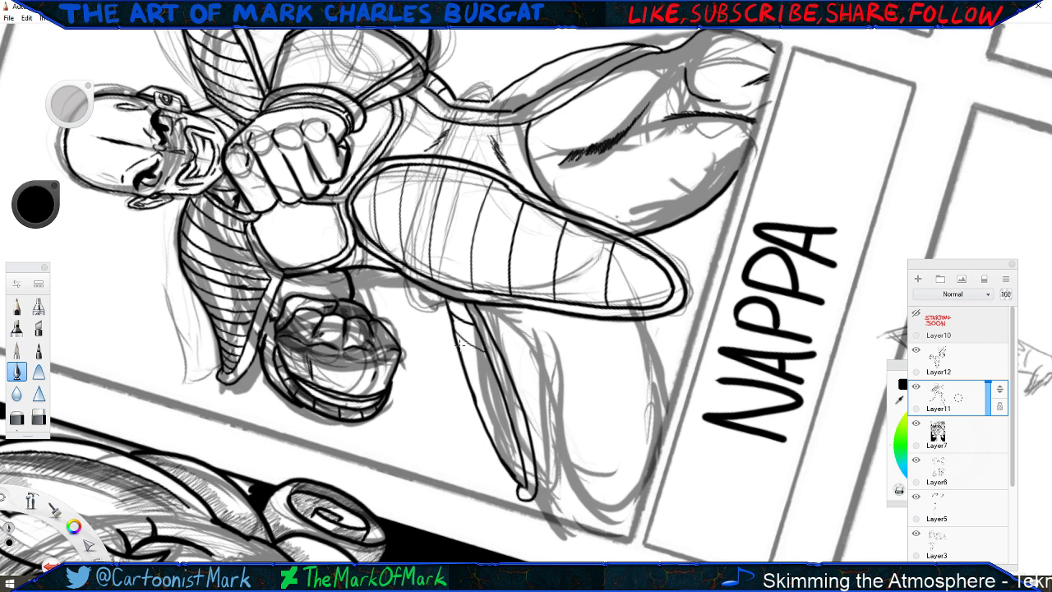
{"action": "mouse_move", "coordinate": [463, 360]}
{"action": "left_mouse_down"}
{"action": "mouse_move", "coordinate": [501, 392]}
{"action": "mouse_move", "coordinate": [505, 410]}
{"action": "mouse_move", "coordinate": [482, 423]}
{"action": "mouse_move", "coordinate": [517, 445]}
{"action": "mouse_move", "coordinate": [526, 474]}
{"action": "left_mouse_up"}
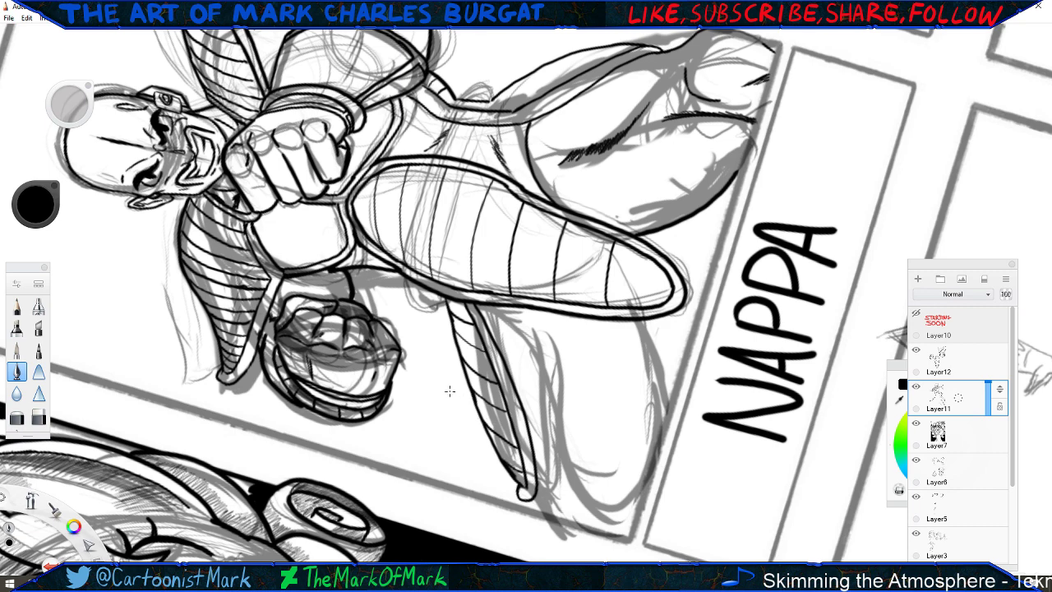
Ink the outer contour of the leg behind the central armour flap and hatch shadow strokes along its inner muscle line.
{"action": "key", "text": "space"}
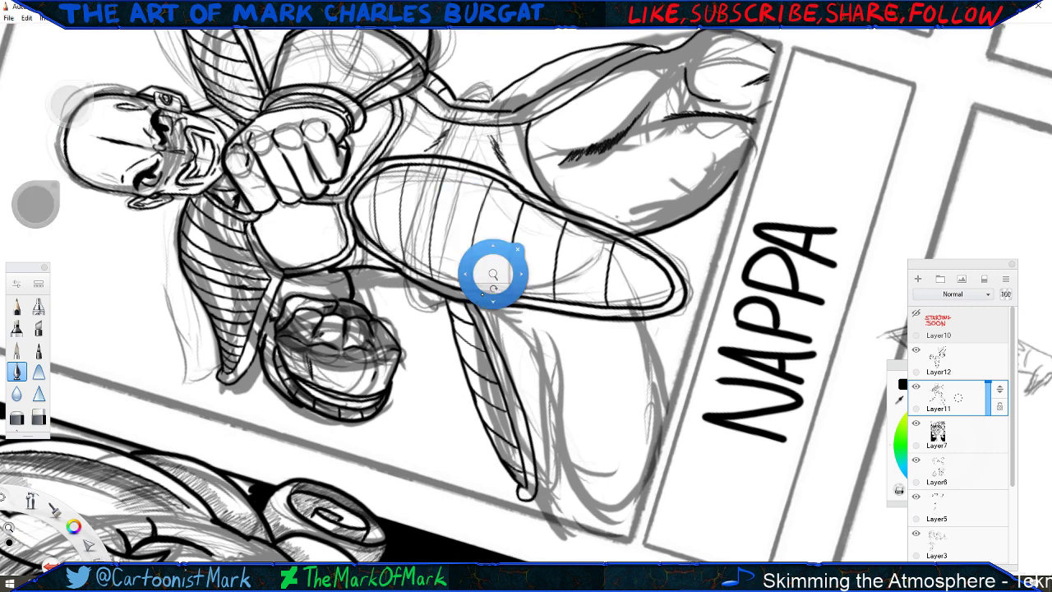
{"action": "mouse_move", "coordinate": [482, 293]}
{"action": "left_mouse_down"}
{"action": "mouse_move", "coordinate": [421, 375]}
{"action": "mouse_move", "coordinate": [395, 389]}
{"action": "mouse_move", "coordinate": [372, 312]}
{"action": "left_mouse_up"}
{"action": "left_click_drag", "start_coordinate": [340, 485], "coordinate": [331, 415]}
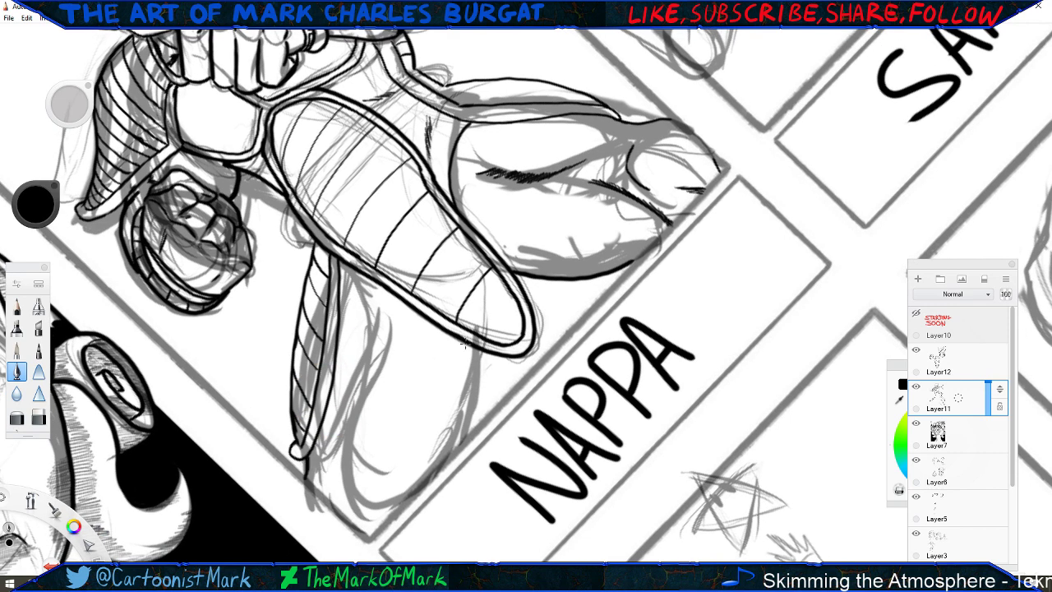
{"action": "left_click_drag", "start_coordinate": [467, 345], "coordinate": [449, 458]}
{"action": "left_click_drag", "start_coordinate": [468, 396], "coordinate": [450, 457]}
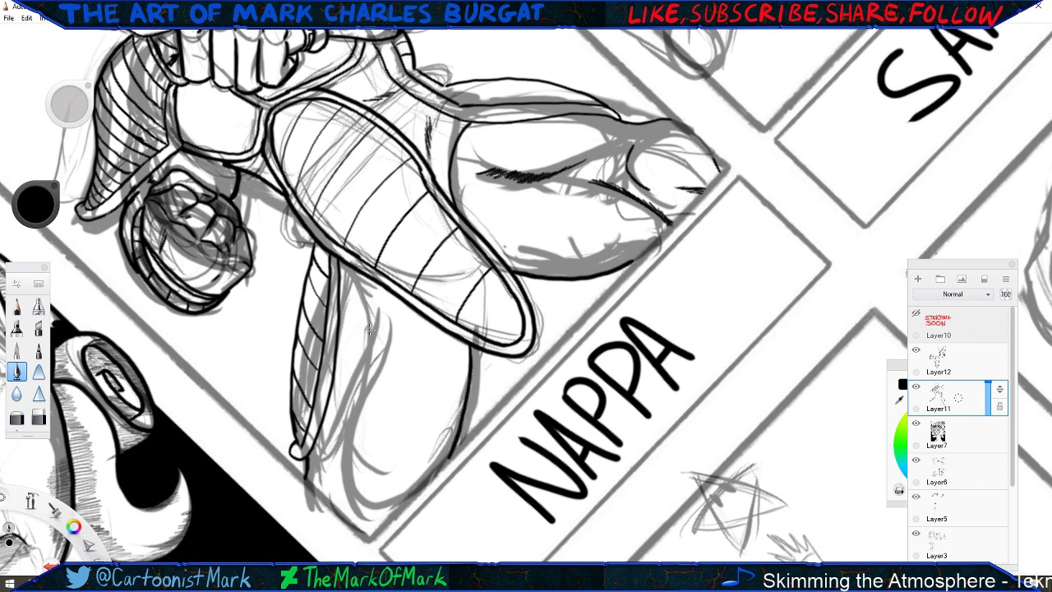
{"action": "mouse_move", "coordinate": [369, 330]}
{"action": "left_mouse_down"}
{"action": "mouse_move", "coordinate": [370, 309]}
{"action": "mouse_move", "coordinate": [359, 408]}
{"action": "mouse_move", "coordinate": [350, 434]}
{"action": "mouse_move", "coordinate": [329, 428]}
{"action": "mouse_move", "coordinate": [350, 444]}
{"action": "mouse_move", "coordinate": [353, 509]}
{"action": "mouse_move", "coordinate": [343, 486]}
{"action": "left_mouse_up"}
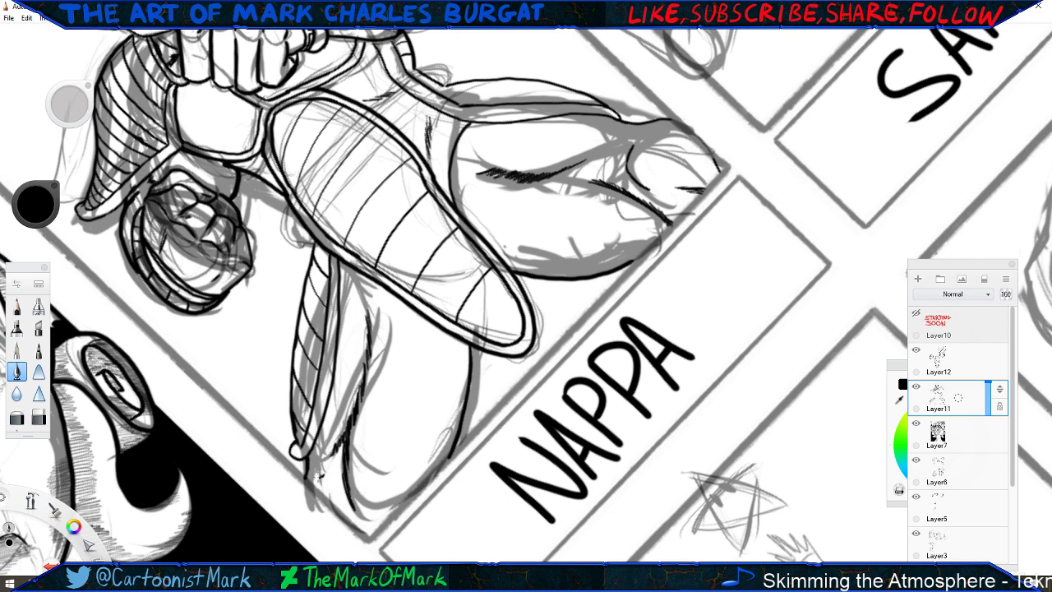
{"action": "left_click_drag", "start_coordinate": [320, 475], "coordinate": [329, 480]}
Add a new layer above Layer12 and ink the furry tail edge from the central armour flap around the waist's arm side.
{"action": "left_click", "coordinate": [927, 369]}
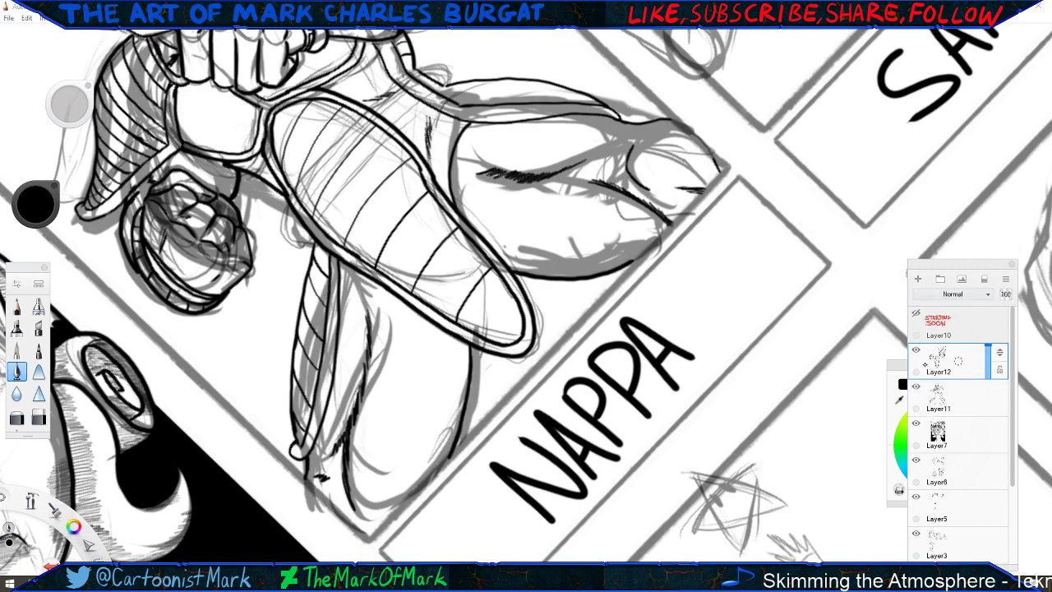
{"action": "left_click", "coordinate": [918, 279]}
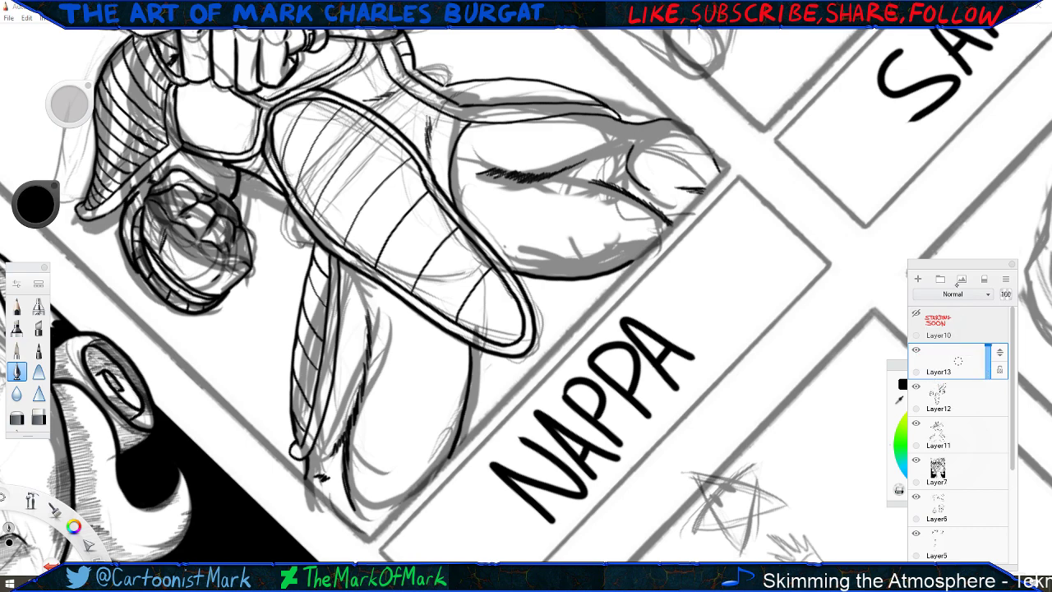
{"action": "key", "text": "space"}
{"action": "key", "text": "space"}
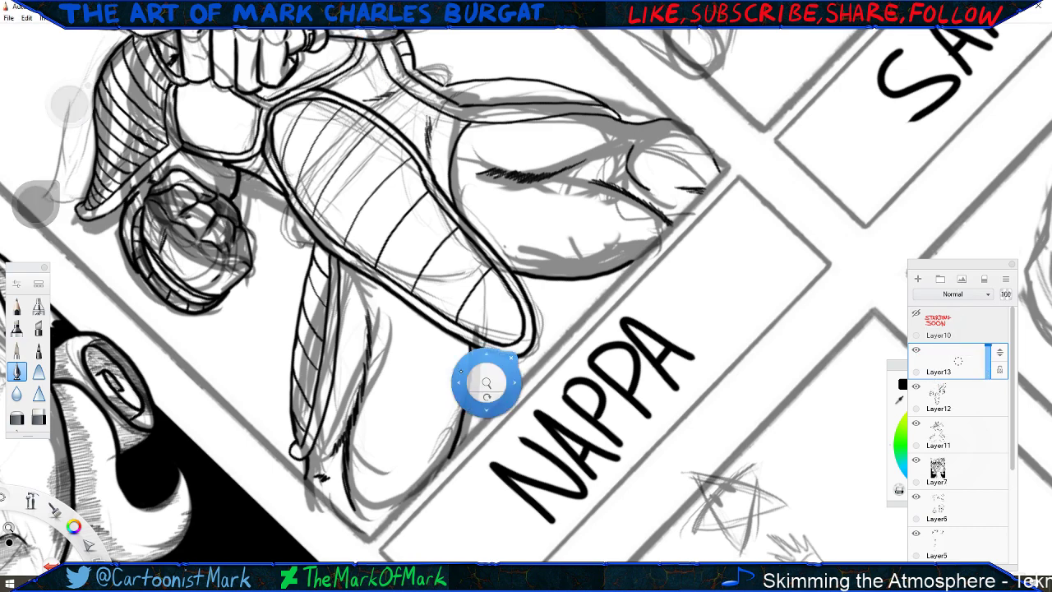
{"action": "left_click_drag", "start_coordinate": [486, 397], "coordinate": [475, 397]}
{"action": "key", "text": "space"}
{"action": "left_click_drag", "start_coordinate": [428, 261], "coordinate": [291, 406]}
{"action": "key", "text": "space"}
{"action": "left_click_drag", "start_coordinate": [326, 375], "coordinate": [284, 373]}
{"action": "scroll", "coordinate": [323, 372], "scroll_direction": "up", "scroll_amount": 4}
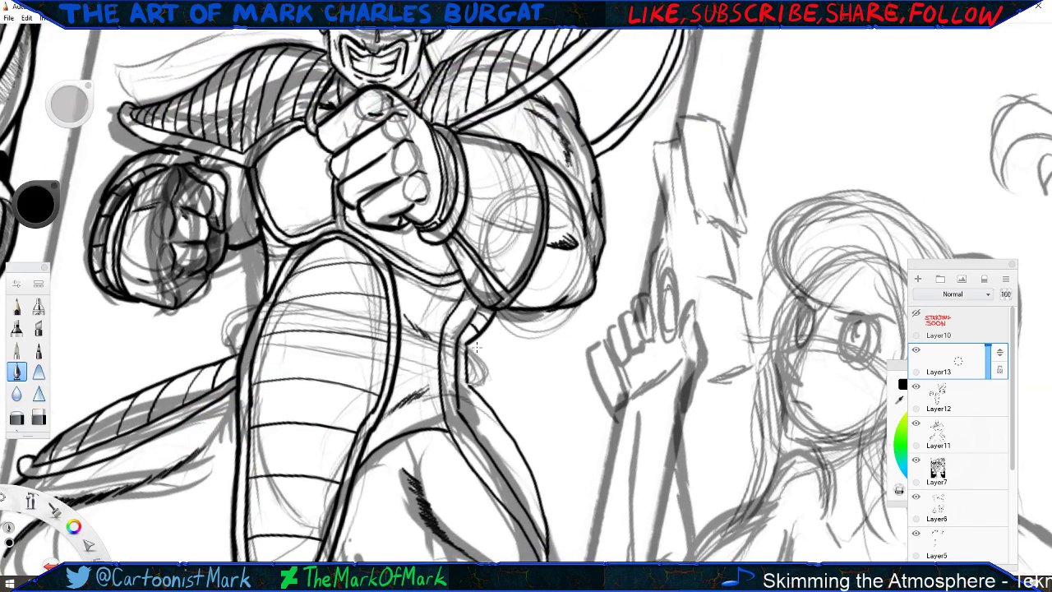
{"action": "left_click_drag", "start_coordinate": [469, 346], "coordinate": [409, 316]}
Ink the tail's furry upper edge across the central armour flap and around its rounded end by the hip.
{"action": "mouse_move", "coordinate": [260, 295]}
{"action": "left_mouse_down"}
{"action": "mouse_move", "coordinate": [239, 272]}
{"action": "mouse_move", "coordinate": [300, 301]}
{"action": "left_mouse_up"}
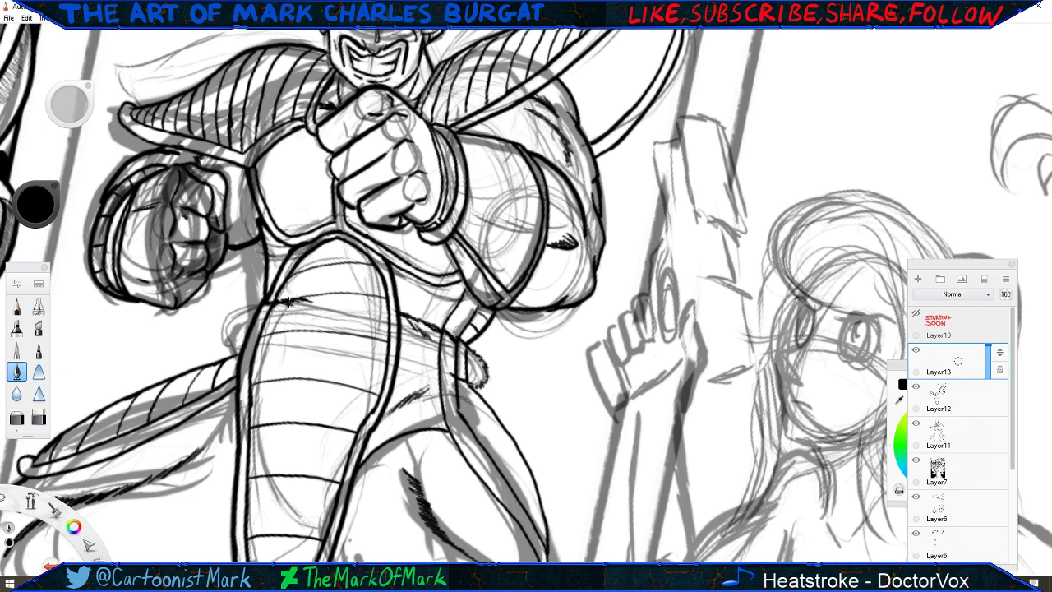
{"action": "mouse_move", "coordinate": [310, 301]}
{"action": "left_mouse_down"}
{"action": "mouse_move", "coordinate": [383, 307]}
{"action": "mouse_move", "coordinate": [294, 289]}
{"action": "mouse_move", "coordinate": [380, 299]}
{"action": "left_mouse_up"}
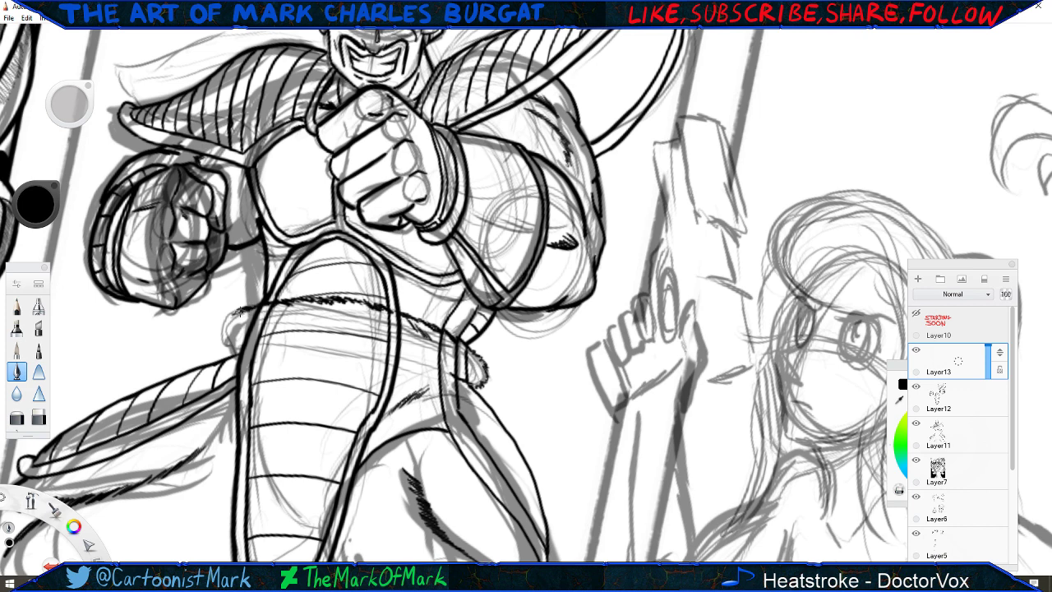
{"action": "mouse_move", "coordinate": [240, 312]}
{"action": "left_mouse_down"}
{"action": "mouse_move", "coordinate": [227, 326]}
{"action": "mouse_move", "coordinate": [232, 356]}
{"action": "left_mouse_up"}
Ink the tail's jagged lower edge across the central armour flap and add short fur strokes inside the band.
{"action": "key", "text": "space"}
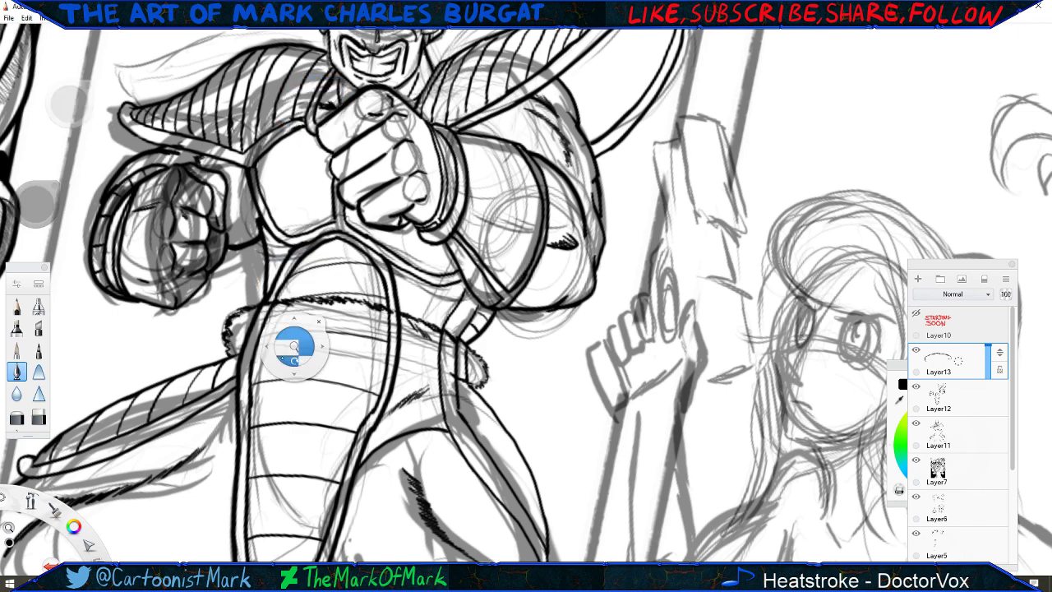
{"action": "mouse_move", "coordinate": [295, 365]}
{"action": "left_mouse_down"}
{"action": "mouse_move", "coordinate": [284, 360]}
{"action": "mouse_move", "coordinate": [364, 200]}
{"action": "mouse_move", "coordinate": [336, 319]}
{"action": "mouse_move", "coordinate": [308, 372]}
{"action": "left_mouse_up"}
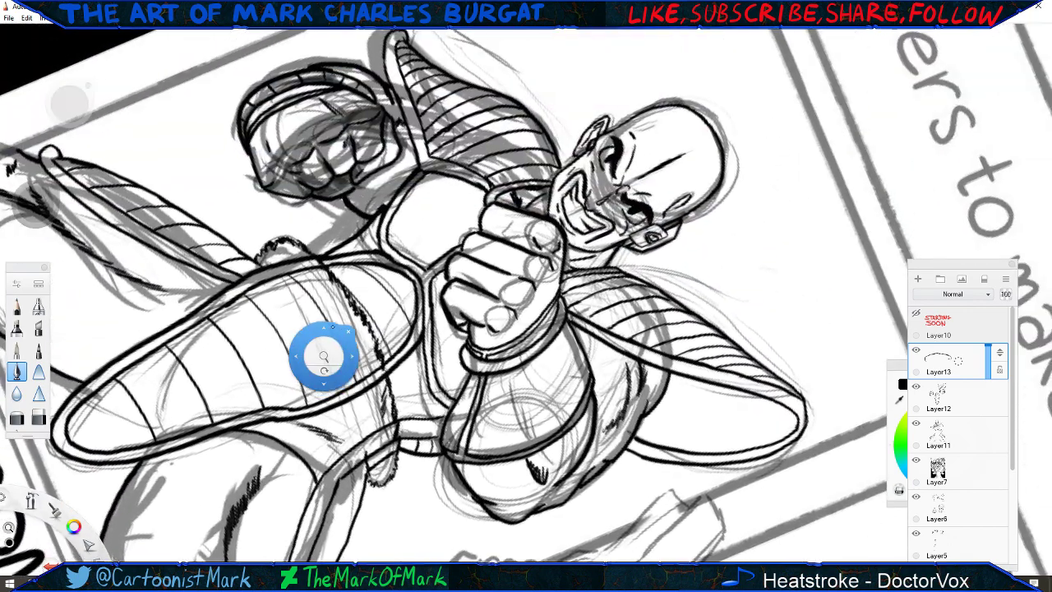
{"action": "left_click_drag", "start_coordinate": [345, 331], "coordinate": [343, 332]}
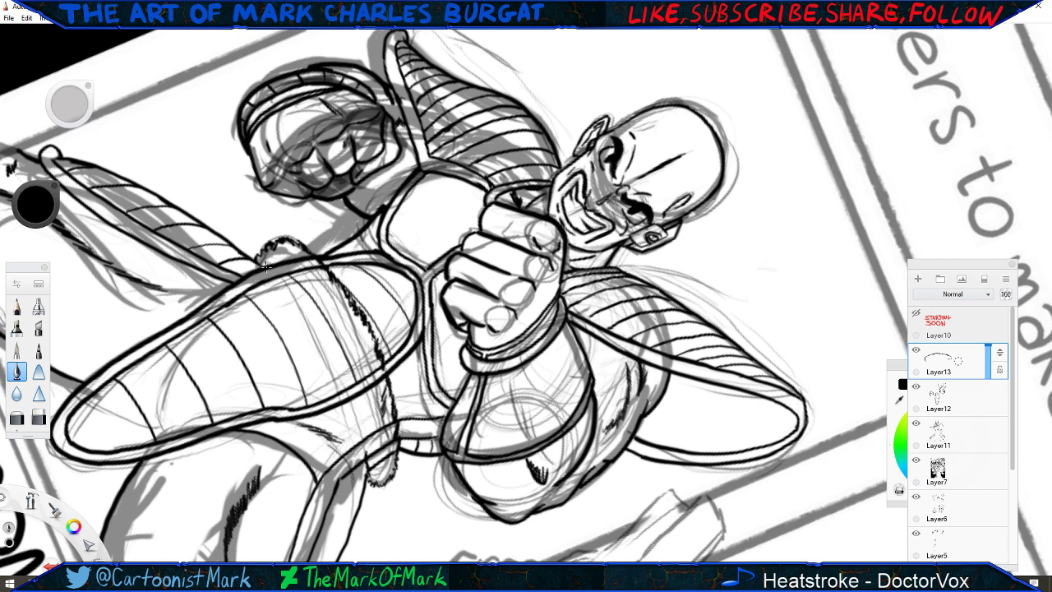
{"action": "left_click_drag", "start_coordinate": [270, 266], "coordinate": [319, 314]}
{"action": "left_click_drag", "start_coordinate": [368, 454], "coordinate": [363, 411]}
{"action": "left_click_drag", "start_coordinate": [321, 314], "coordinate": [364, 409]}
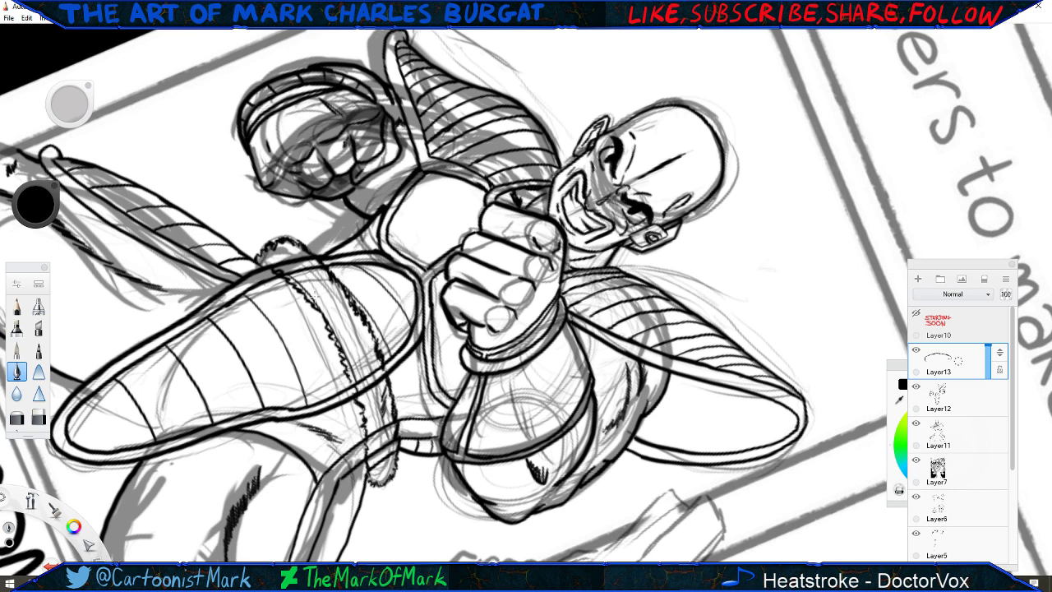
{"action": "left_click_drag", "start_coordinate": [290, 267], "coordinate": [335, 314]}
{"action": "left_click_drag", "start_coordinate": [377, 461], "coordinate": [383, 476]}
Merge Layer12 into Layer11 and erase the armour flap and waist lines that run through the furry tail.
{"action": "key", "text": "space"}
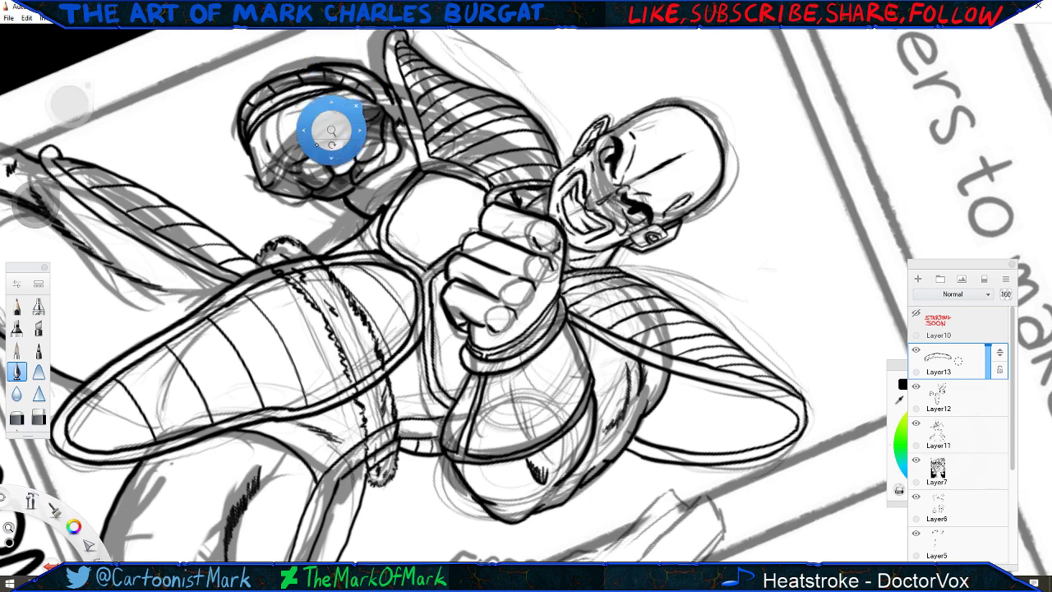
{"action": "left_click_drag", "start_coordinate": [331, 134], "coordinate": [280, 162]}
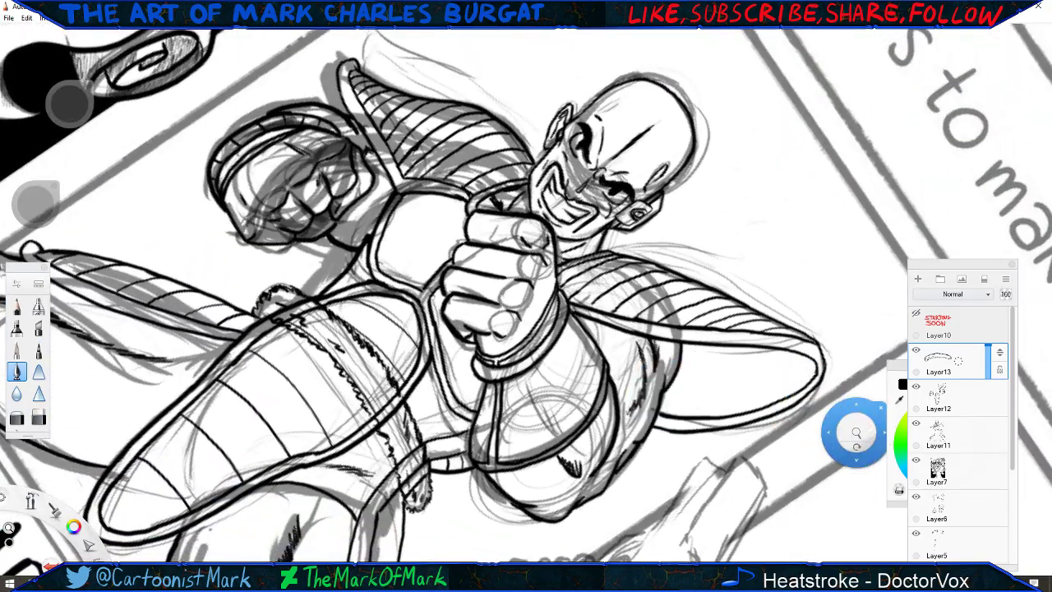
{"action": "left_click", "coordinate": [958, 398]}
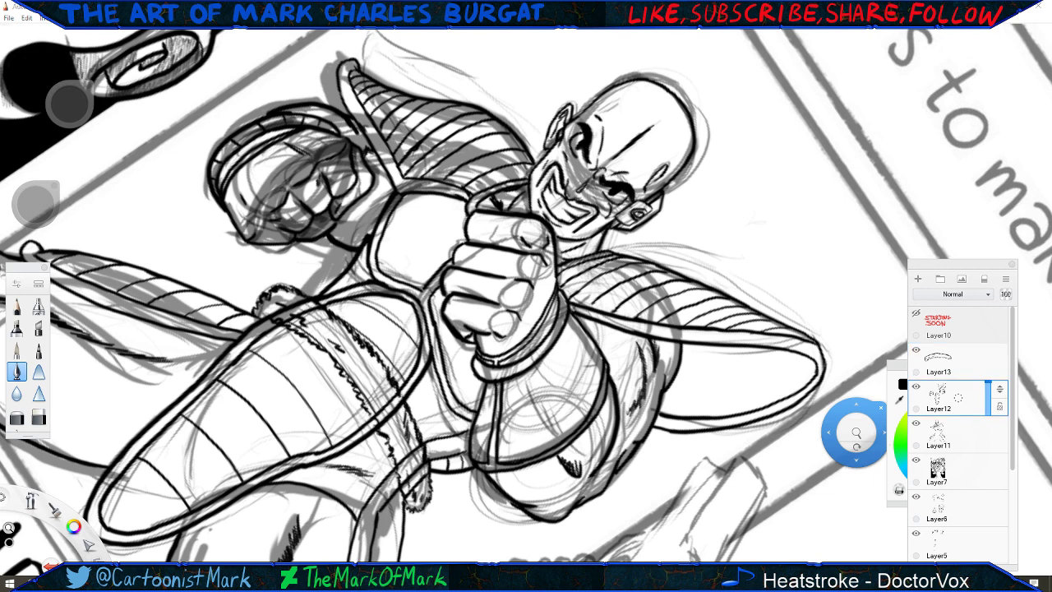
{"action": "left_click_drag", "start_coordinate": [958, 397], "coordinate": [959, 437]}
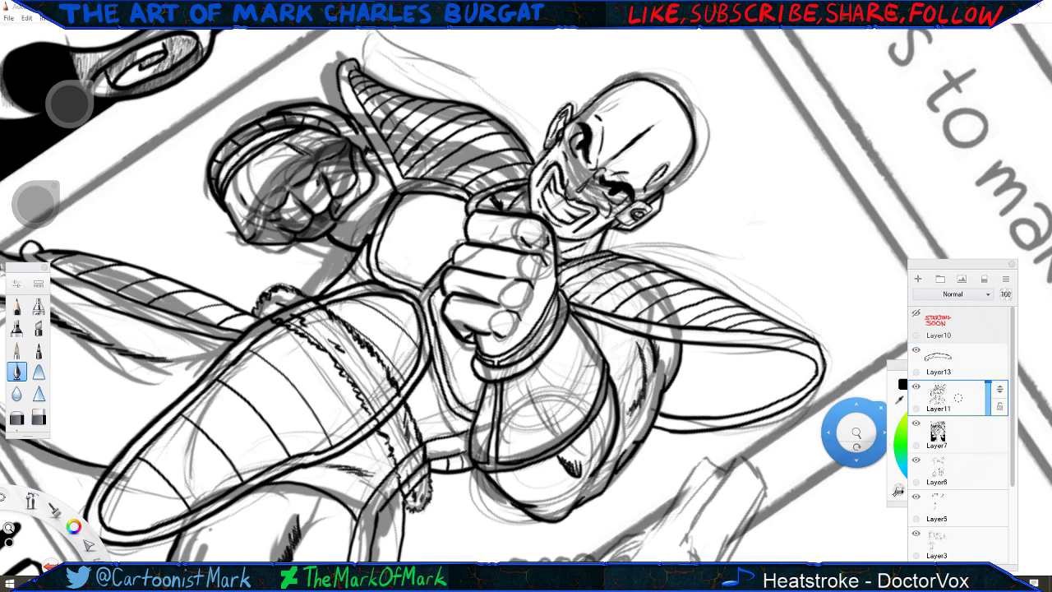
{"action": "left_click", "coordinate": [38, 415]}
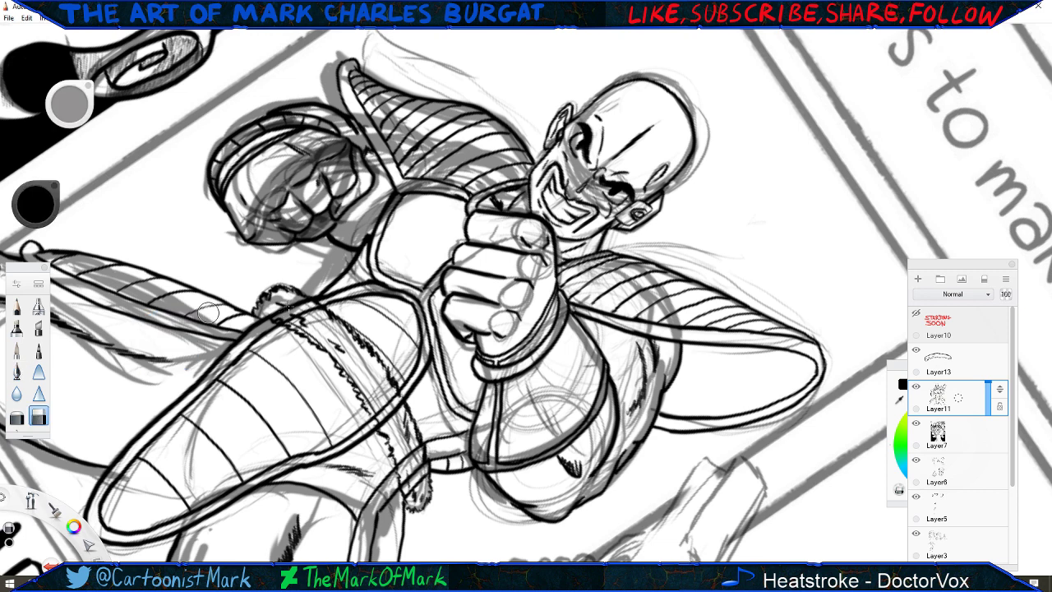
{"action": "mouse_move", "coordinate": [304, 300]}
{"action": "left_mouse_down"}
{"action": "mouse_move", "coordinate": [271, 315]}
{"action": "mouse_move", "coordinate": [294, 321]}
{"action": "mouse_move", "coordinate": [265, 312]}
{"action": "mouse_move", "coordinate": [281, 320]}
{"action": "left_mouse_up"}
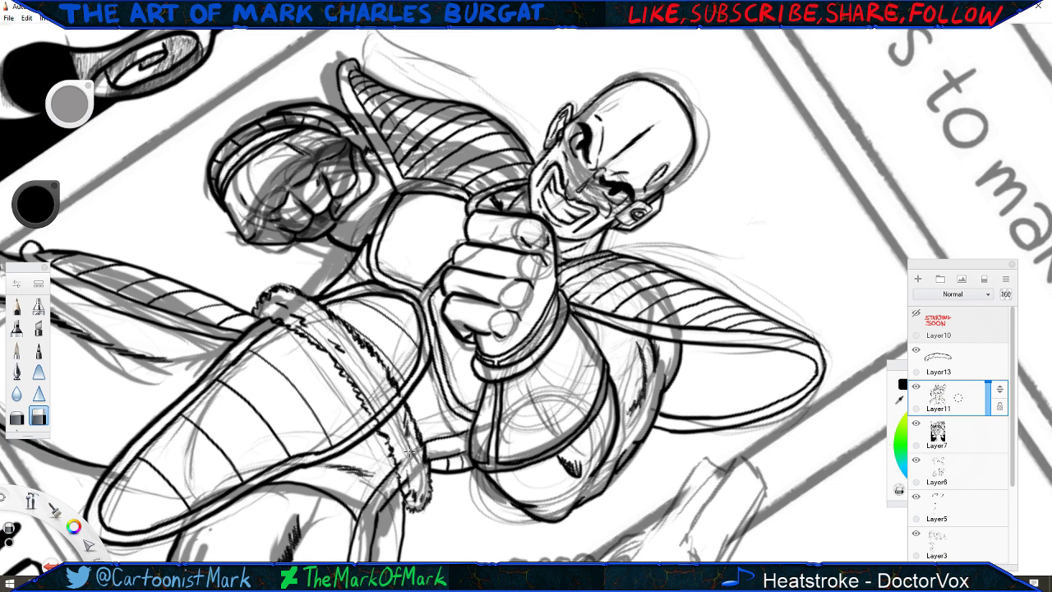
{"action": "mouse_move", "coordinate": [410, 451]}
{"action": "left_mouse_down"}
{"action": "mouse_move", "coordinate": [316, 331]}
{"action": "mouse_move", "coordinate": [407, 456]}
{"action": "left_mouse_up"}
{"action": "left_click_drag", "start_coordinate": [393, 408], "coordinate": [401, 402]}
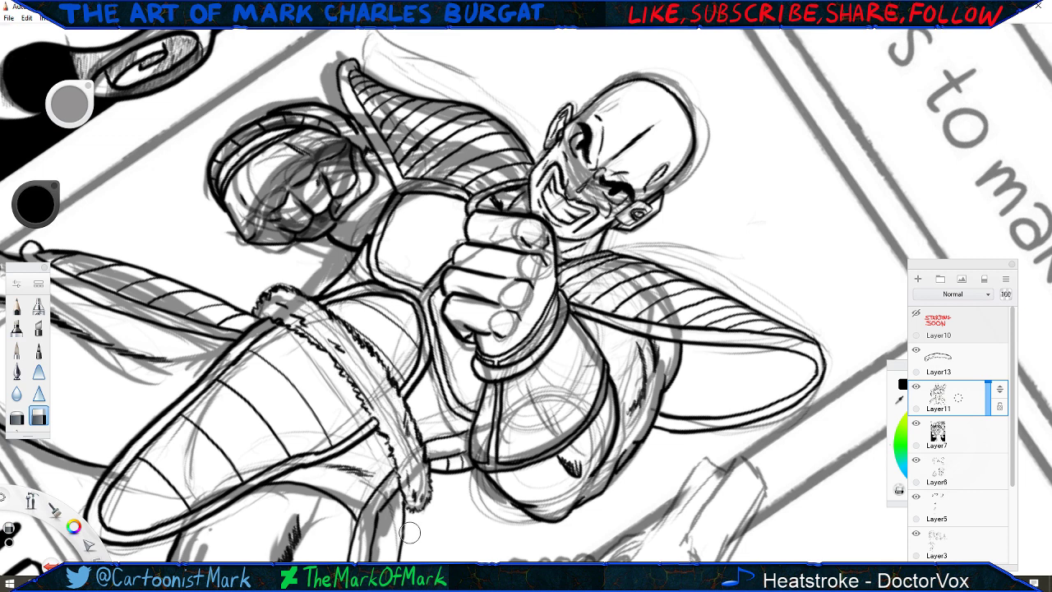
Ink curved cross bands along the narrow hip guard on the leg behind the central armour flap.
{"action": "key", "text": "space"}
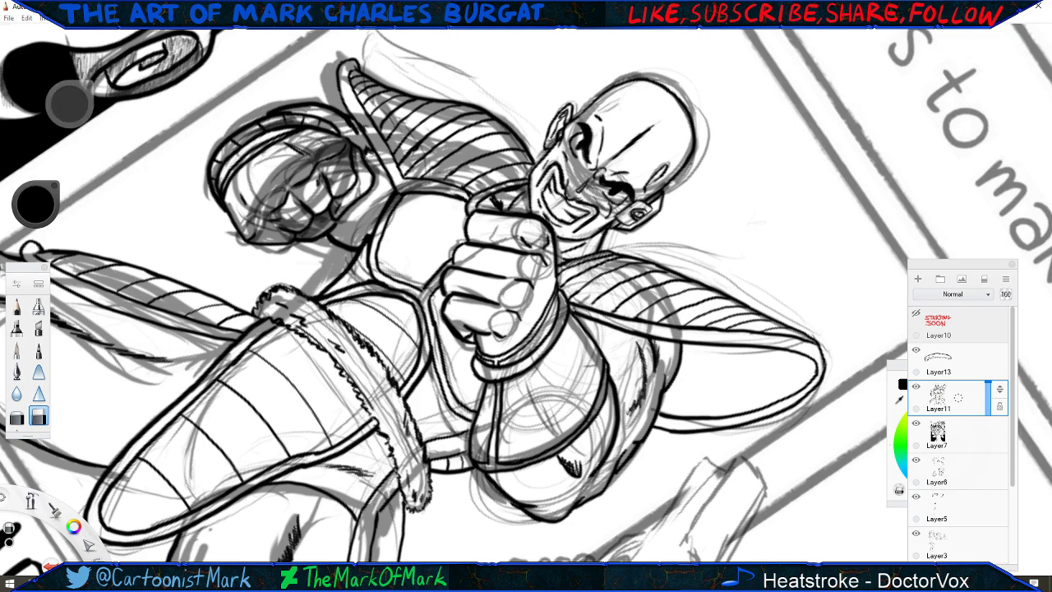
{"action": "mouse_move", "coordinate": [345, 297]}
{"action": "left_mouse_down"}
{"action": "mouse_move", "coordinate": [413, 460]}
{"action": "mouse_move", "coordinate": [403, 473]}
{"action": "left_mouse_up"}
{"action": "left_click_drag", "start_coordinate": [383, 437], "coordinate": [364, 297]}
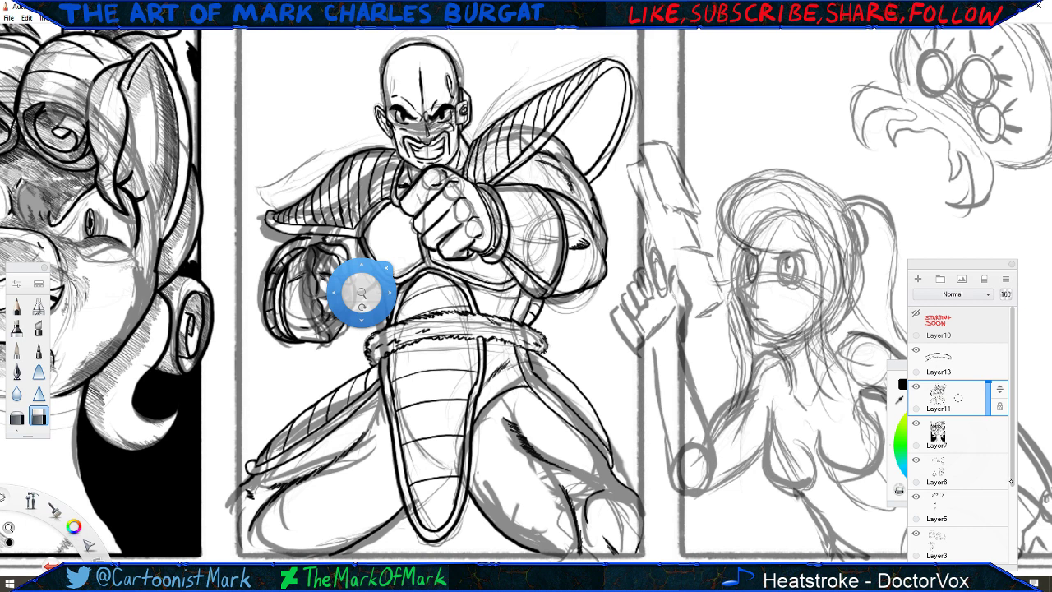
{"action": "key", "text": "space"}
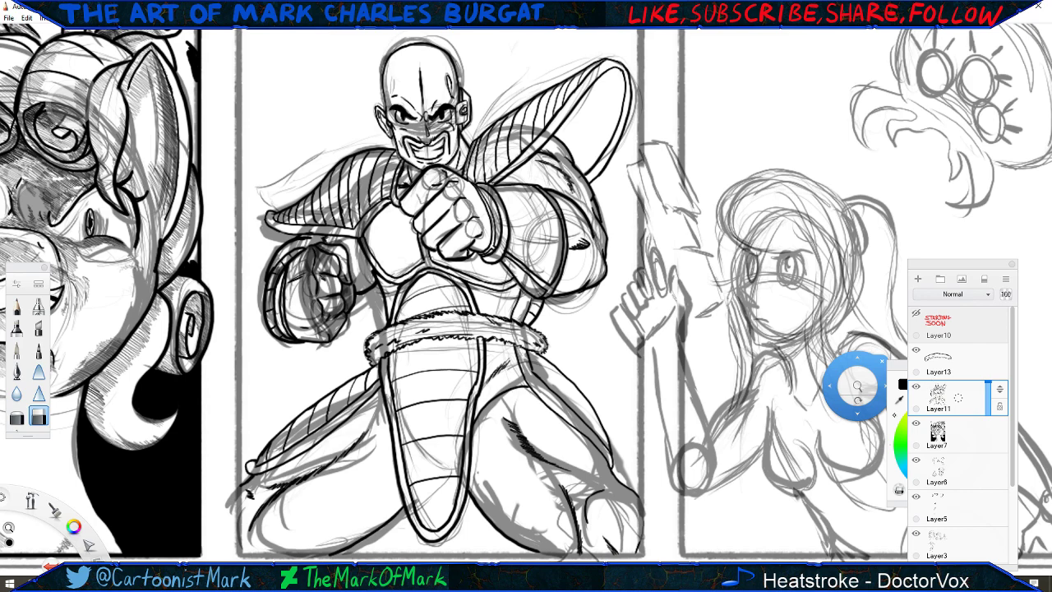
{"action": "key", "text": "space"}
{"action": "mouse_move", "coordinate": [585, 405]}
{"action": "left_mouse_down"}
{"action": "mouse_move", "coordinate": [577, 408]}
{"action": "mouse_move", "coordinate": [586, 404]}
{"action": "left_mouse_up"}
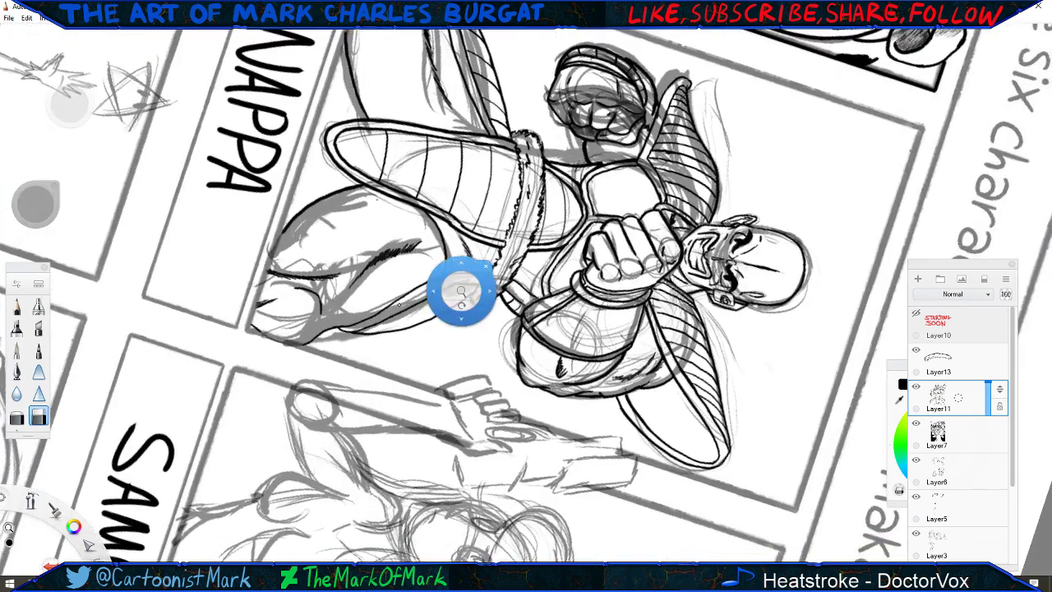
{"action": "mouse_move", "coordinate": [400, 306]}
{"action": "left_mouse_down"}
{"action": "mouse_move", "coordinate": [522, 414]}
{"action": "mouse_move", "coordinate": [517, 329]}
{"action": "left_mouse_up"}
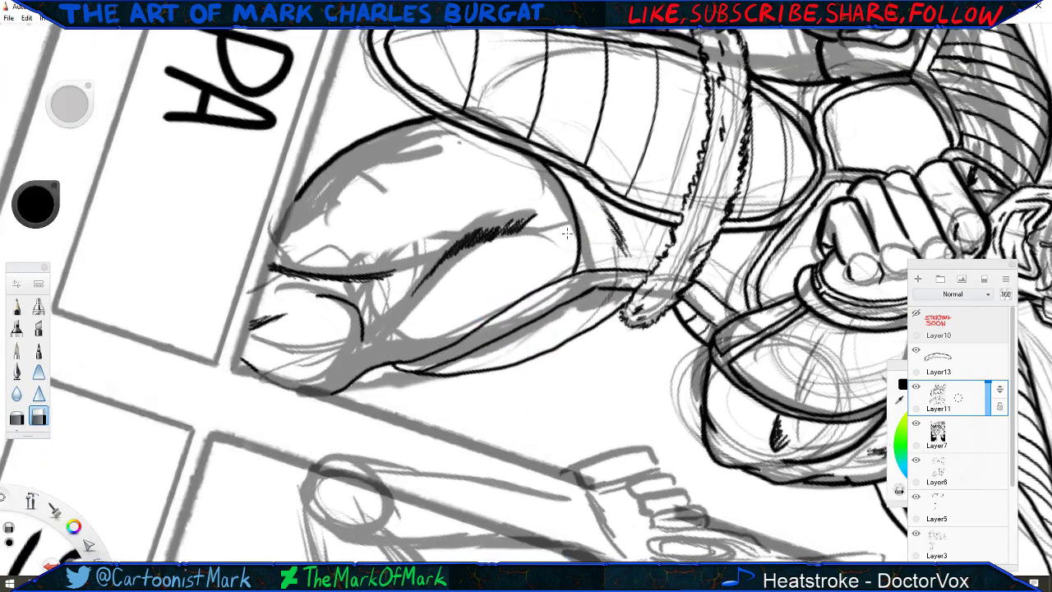
{"action": "left_click", "coordinate": [16, 371]}
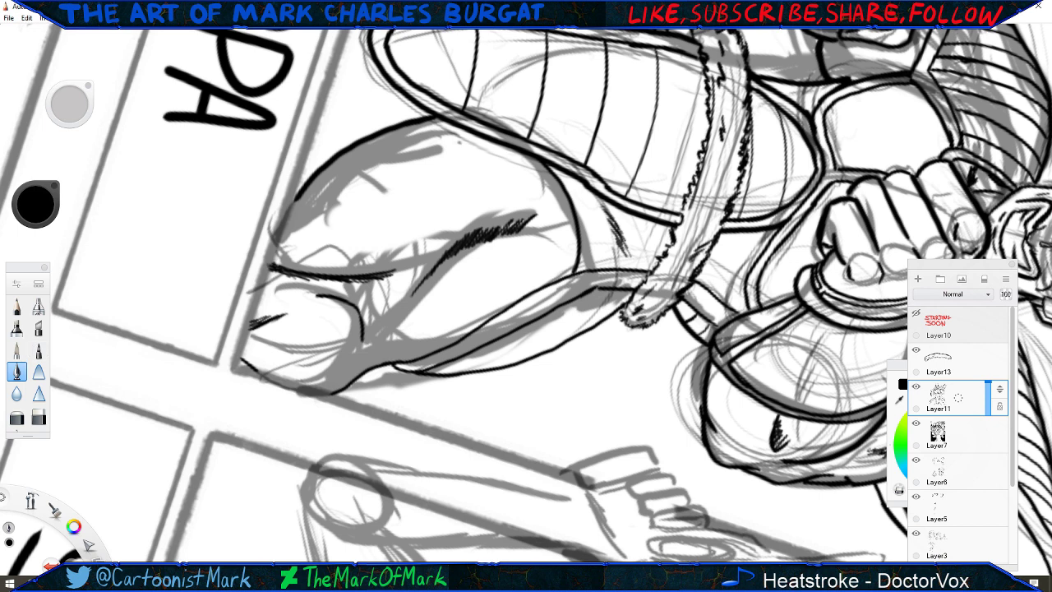
{"action": "mouse_move", "coordinate": [608, 289]}
{"action": "left_mouse_down"}
{"action": "mouse_move", "coordinate": [602, 319]}
{"action": "mouse_move", "coordinate": [587, 308]}
{"action": "mouse_move", "coordinate": [582, 332]}
{"action": "mouse_move", "coordinate": [566, 327]}
{"action": "mouse_move", "coordinate": [562, 345]}
{"action": "mouse_move", "coordinate": [539, 332]}
{"action": "mouse_move", "coordinate": [535, 350]}
{"action": "mouse_move", "coordinate": [477, 370]}
{"action": "left_mouse_up"}
Hide the sketch layers Layer6, Layer5 and Layer3 to leave the Nappa inks showing on their own.
{"action": "key", "text": "space"}
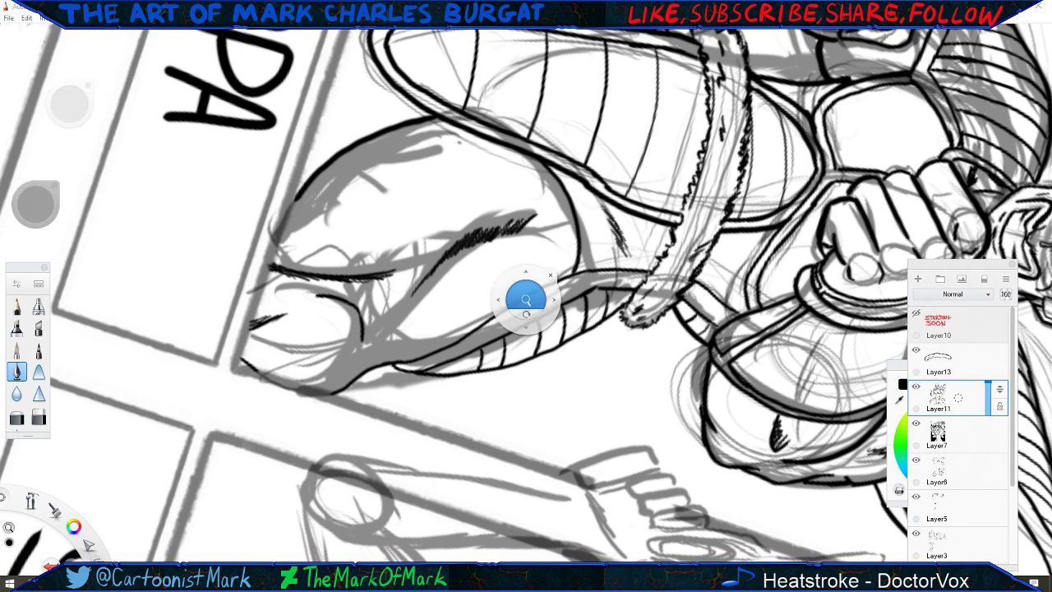
{"action": "left_click_drag", "start_coordinate": [380, 171], "coordinate": [425, 485]}
{"action": "left_click_drag", "start_coordinate": [312, 337], "coordinate": [324, 351]}
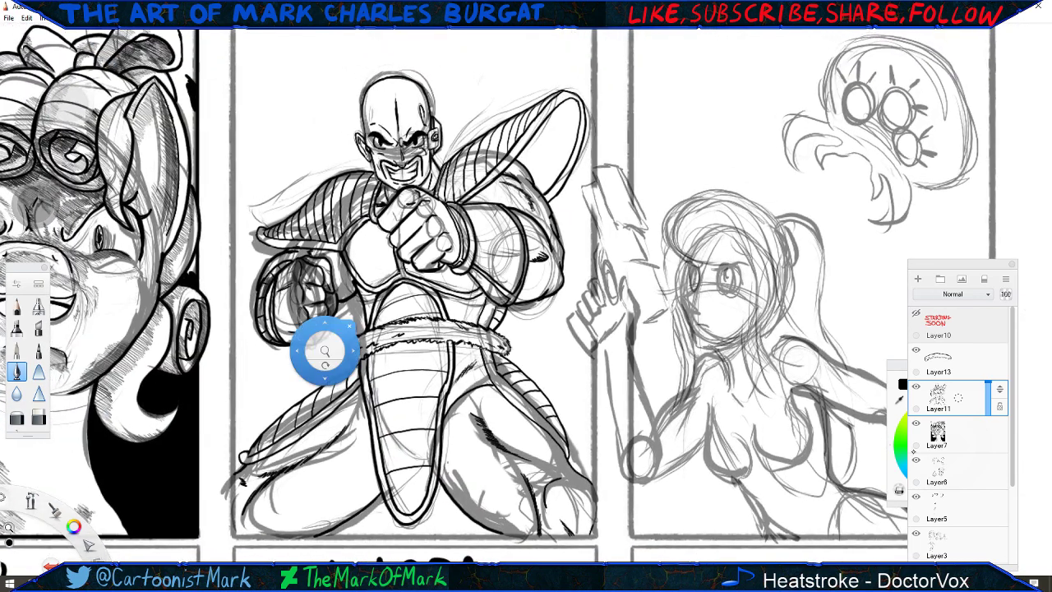
{"action": "left_click", "coordinate": [915, 460]}
{"action": "left_click", "coordinate": [915, 460]}
{"action": "left_click", "coordinate": [916, 460]}
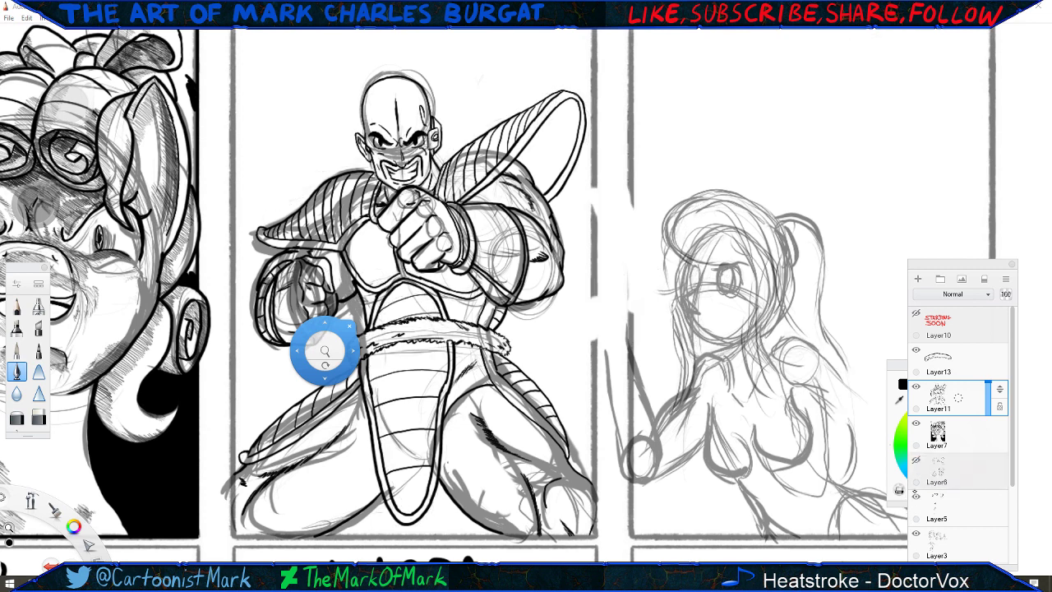
{"action": "left_click", "coordinate": [915, 496]}
{"action": "left_click", "coordinate": [916, 532]}
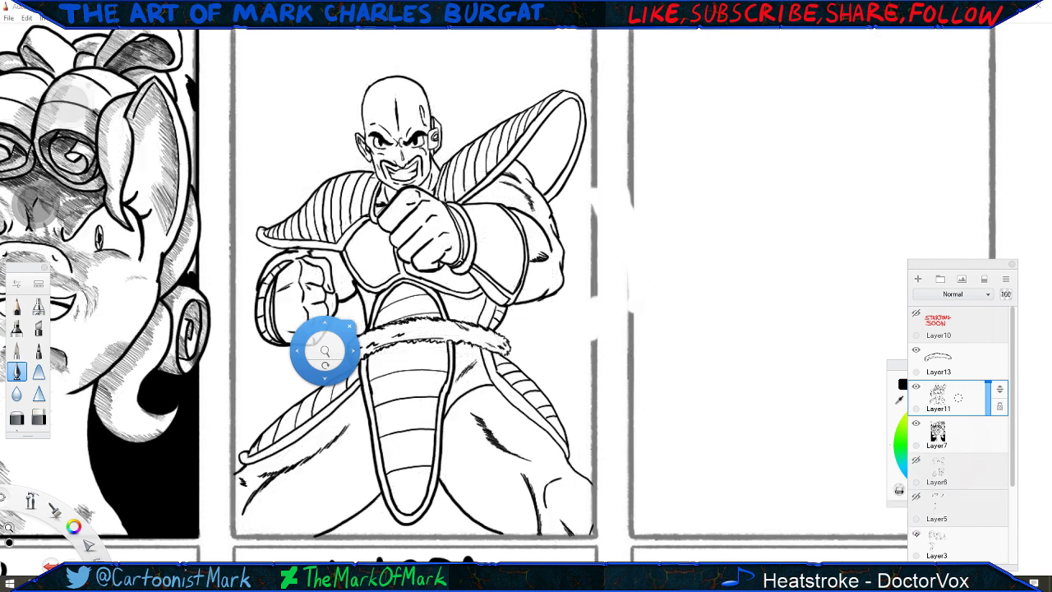
{"action": "scroll", "coordinate": [1010, 472], "scroll_direction": "down", "scroll_amount": 3}
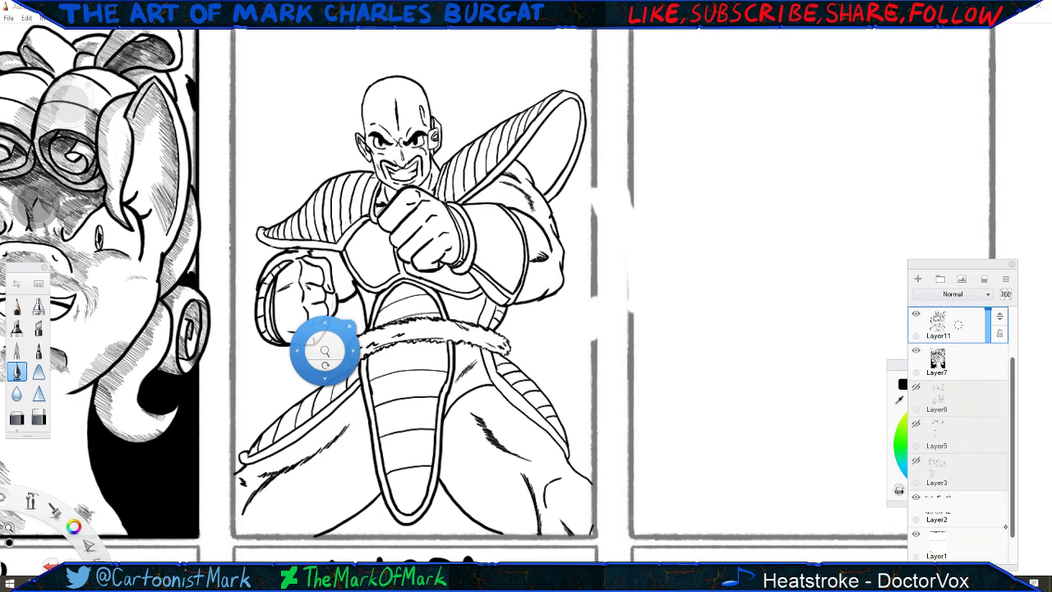
{"action": "left_click_drag", "start_coordinate": [325, 329], "coordinate": [873, 341]}
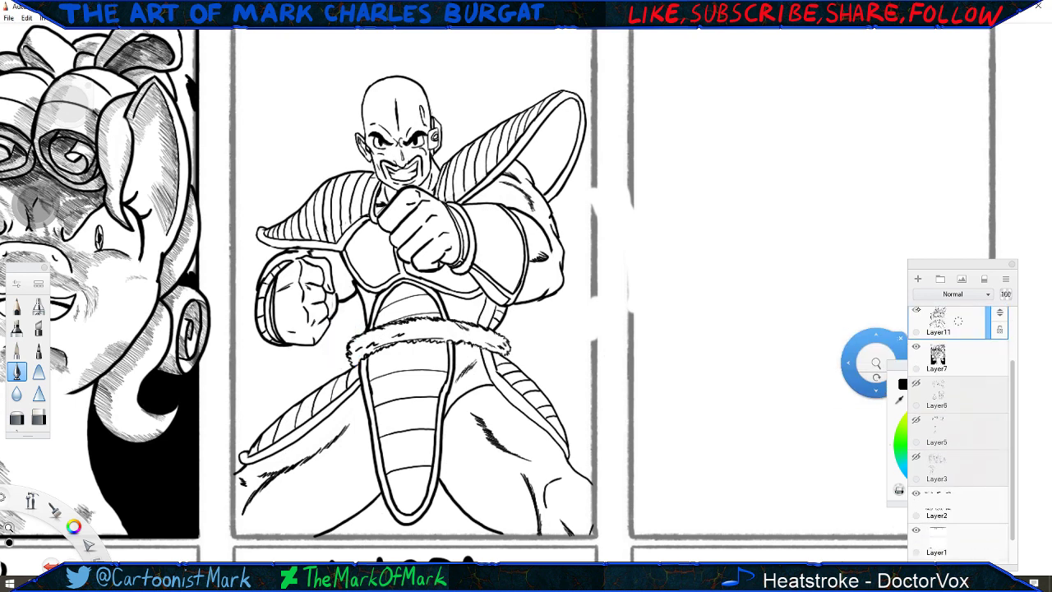
{"action": "left_click", "coordinate": [915, 310]}
{"action": "left_click", "coordinate": [915, 311]}
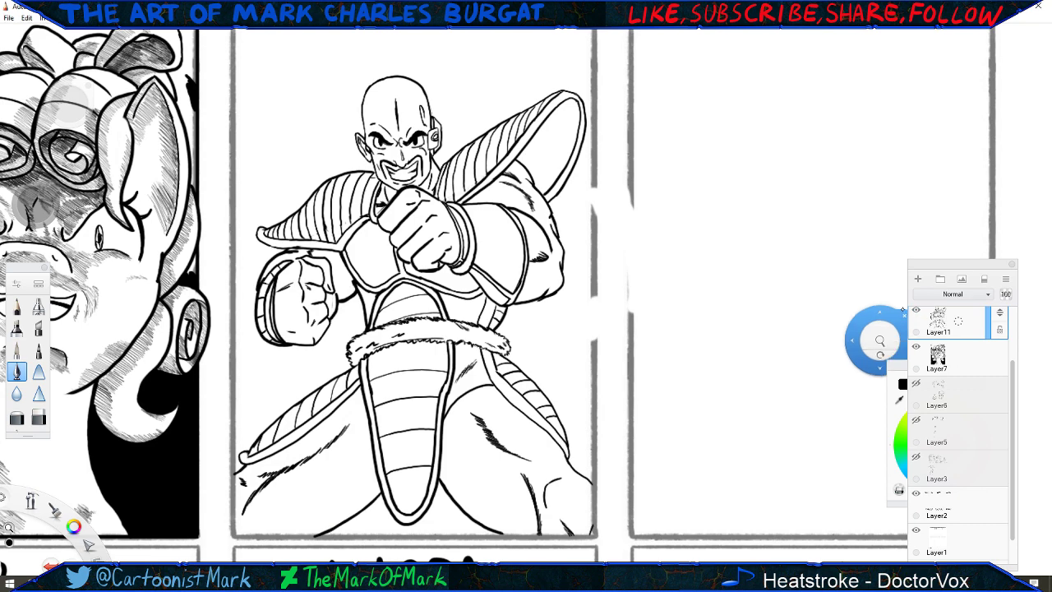
Erase the leftover flap band line inside the furry tail's lower edge.
{"action": "left_click_drag", "start_coordinate": [873, 341], "coordinate": [404, 422]}
{"action": "left_click_drag", "start_coordinate": [396, 421], "coordinate": [394, 347]}
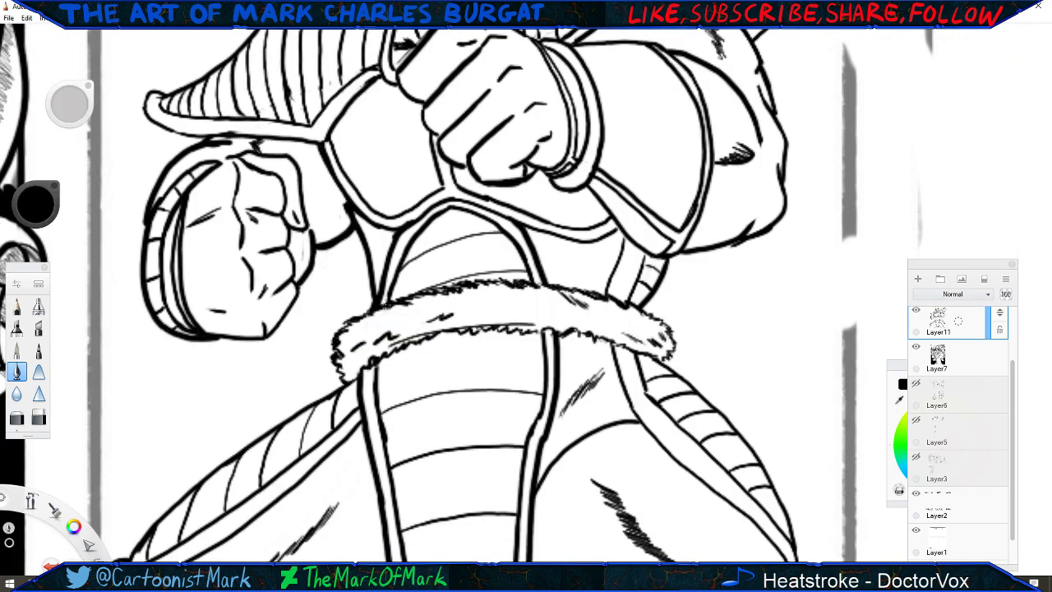
{"action": "key", "text": "e"}
{"action": "mouse_move", "coordinate": [362, 370]}
{"action": "left_mouse_down"}
{"action": "mouse_move", "coordinate": [411, 337]}
{"action": "mouse_move", "coordinate": [534, 325]}
{"action": "left_mouse_up"}
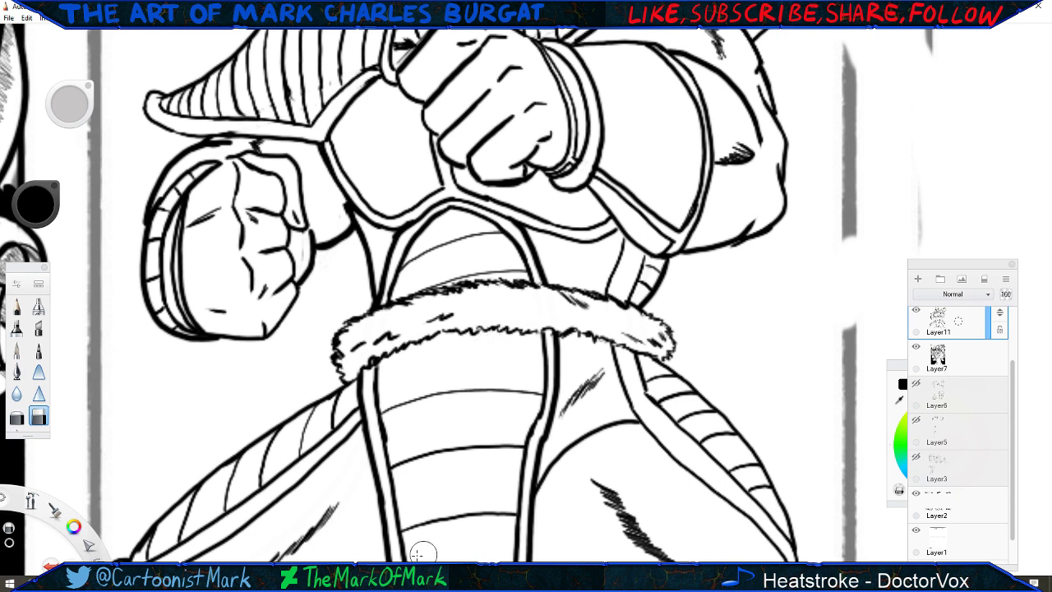
Switch to the eraser and move the brush puck into the blank area above Nappa's lower shoulder guard.
{"action": "key", "text": "space"}
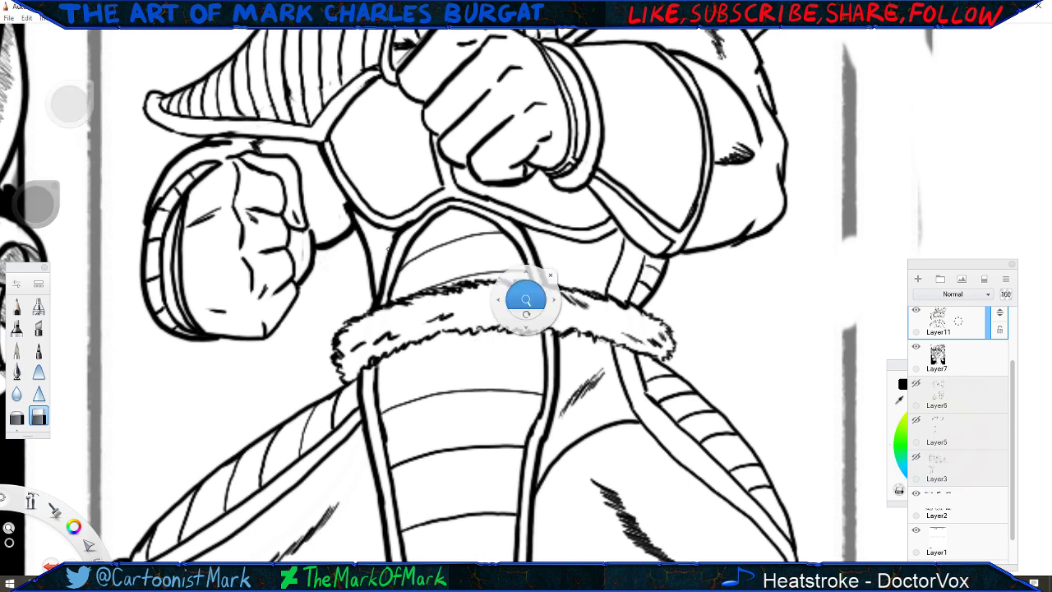
{"action": "left_click", "coordinate": [17, 372]}
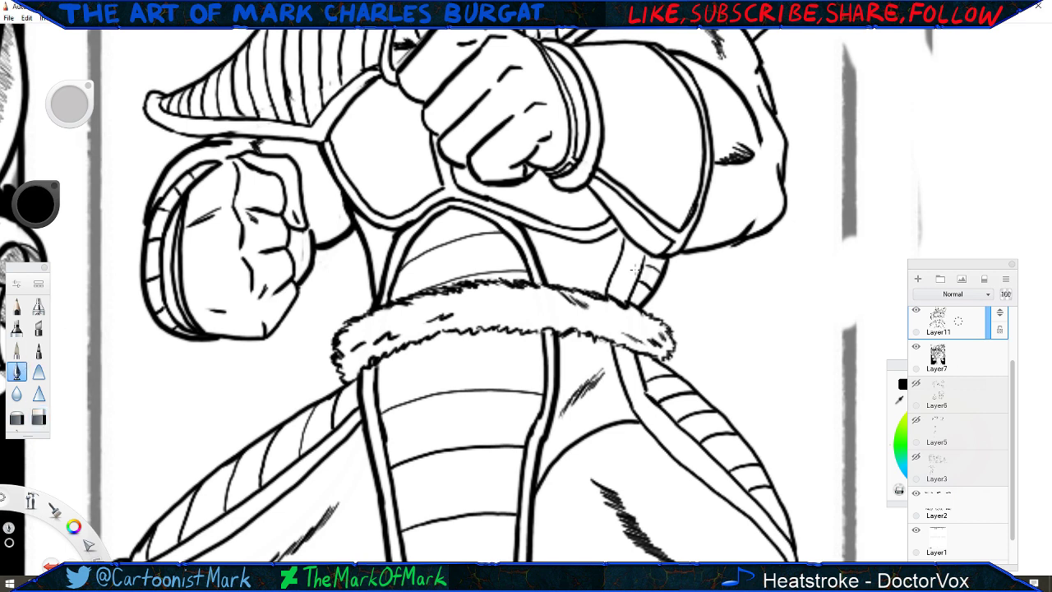
{"action": "key", "text": "space"}
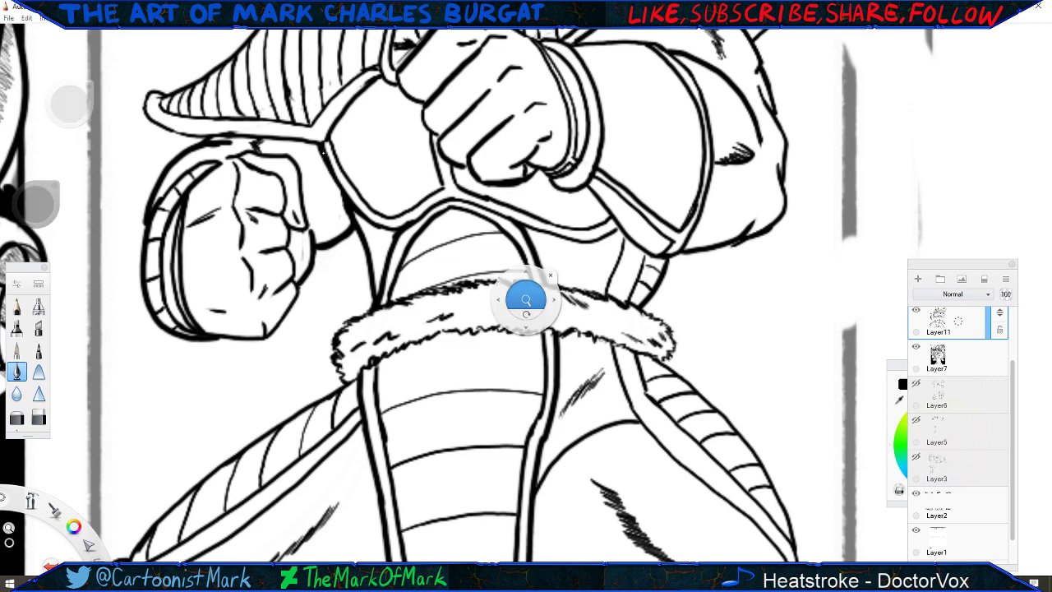
{"action": "left_click_drag", "start_coordinate": [288, 138], "coordinate": [340, 337]}
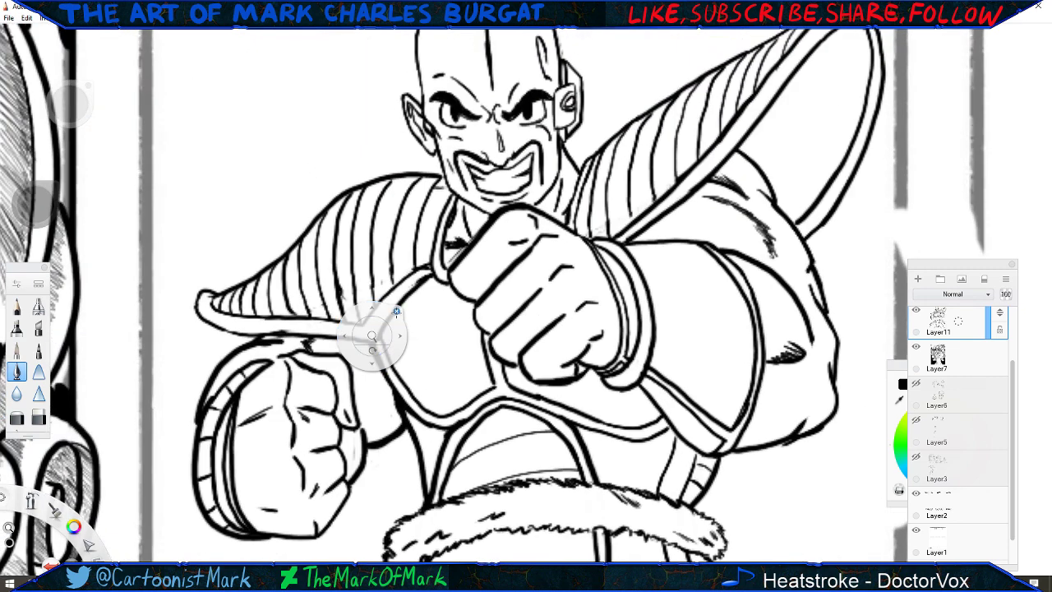
{"action": "key", "text": "e"}
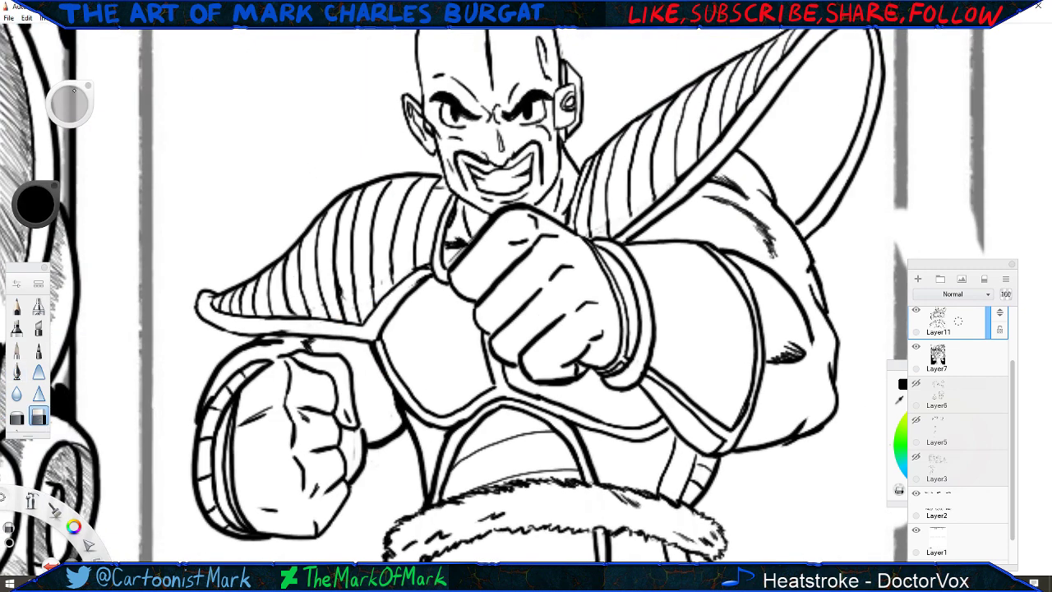
{"action": "left_click_drag", "start_coordinate": [59, 96], "coordinate": [252, 133]}
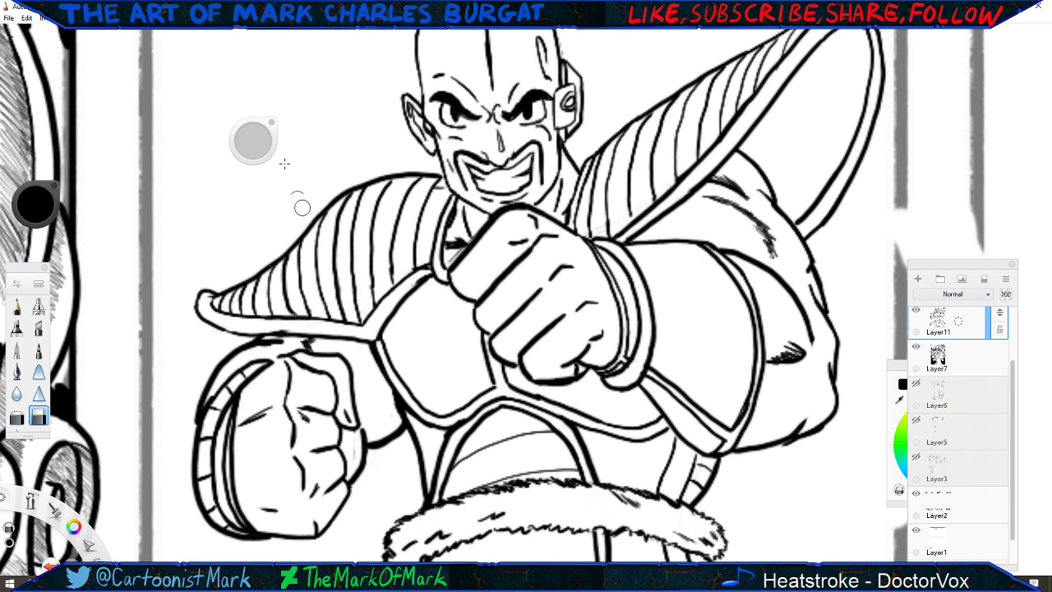
Redraw the tip of Nappa's raised shoulder guard as a smooth rounded curve and erase the old outline beneath it.
{"action": "key", "text": "space"}
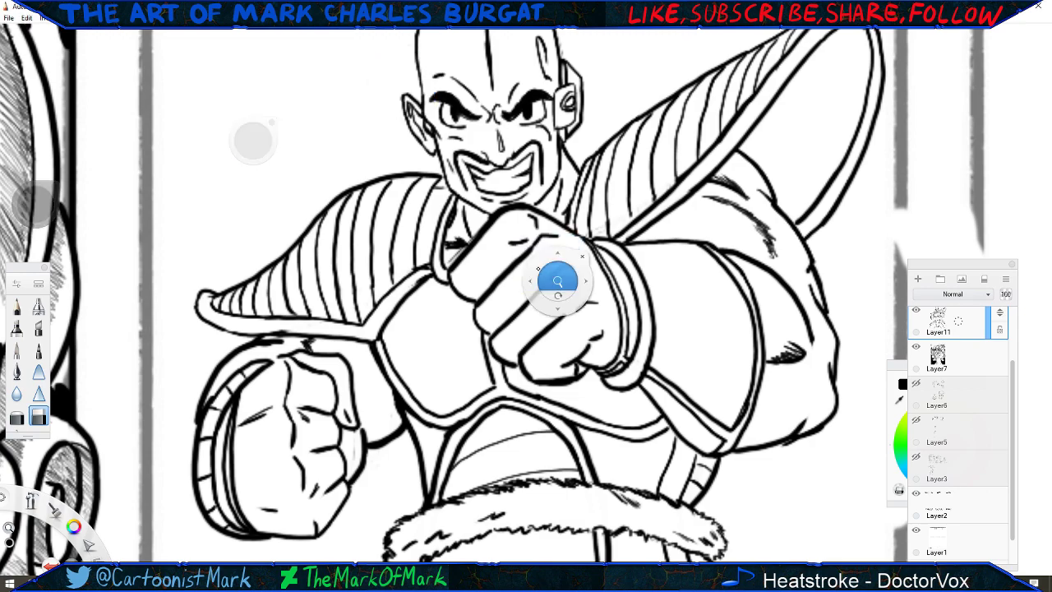
{"action": "left_click_drag", "start_coordinate": [557, 280], "coordinate": [301, 427]}
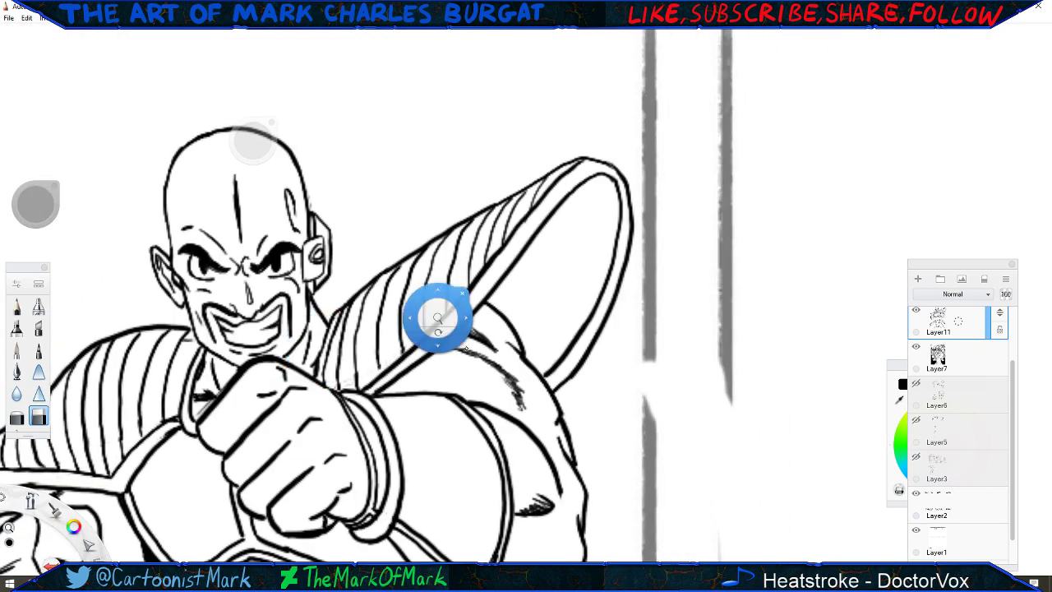
{"action": "mouse_move", "coordinate": [433, 285]}
{"action": "left_mouse_down"}
{"action": "mouse_move", "coordinate": [327, 422]}
{"action": "mouse_move", "coordinate": [568, 305]}
{"action": "mouse_move", "coordinate": [347, 403]}
{"action": "mouse_move", "coordinate": [261, 426]}
{"action": "mouse_move", "coordinate": [324, 375]}
{"action": "left_mouse_up"}
{"action": "left_click_drag", "start_coordinate": [405, 315], "coordinate": [399, 304]}
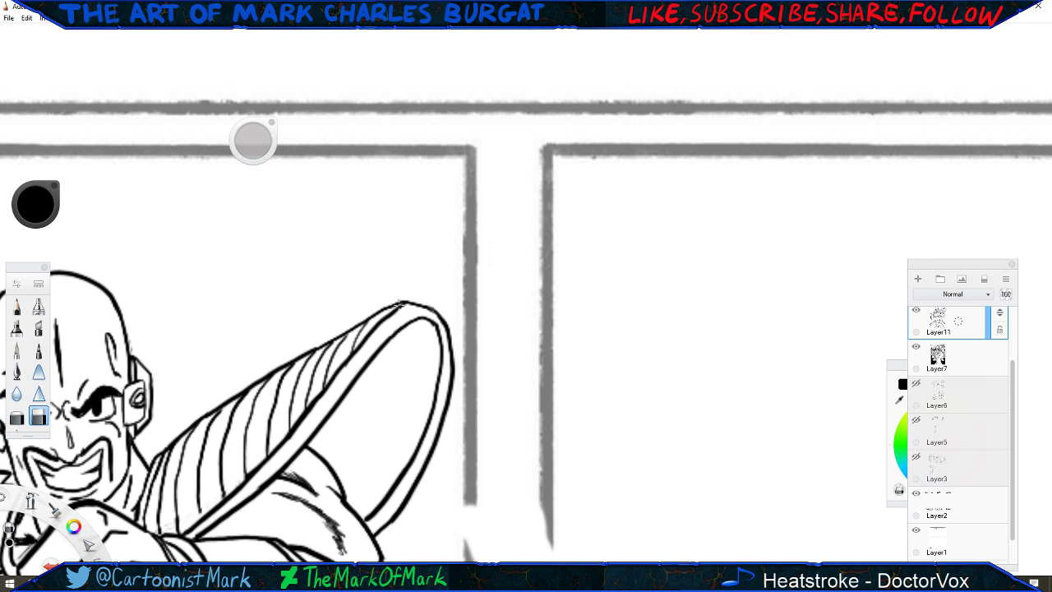
{"action": "left_click", "coordinate": [16, 372]}
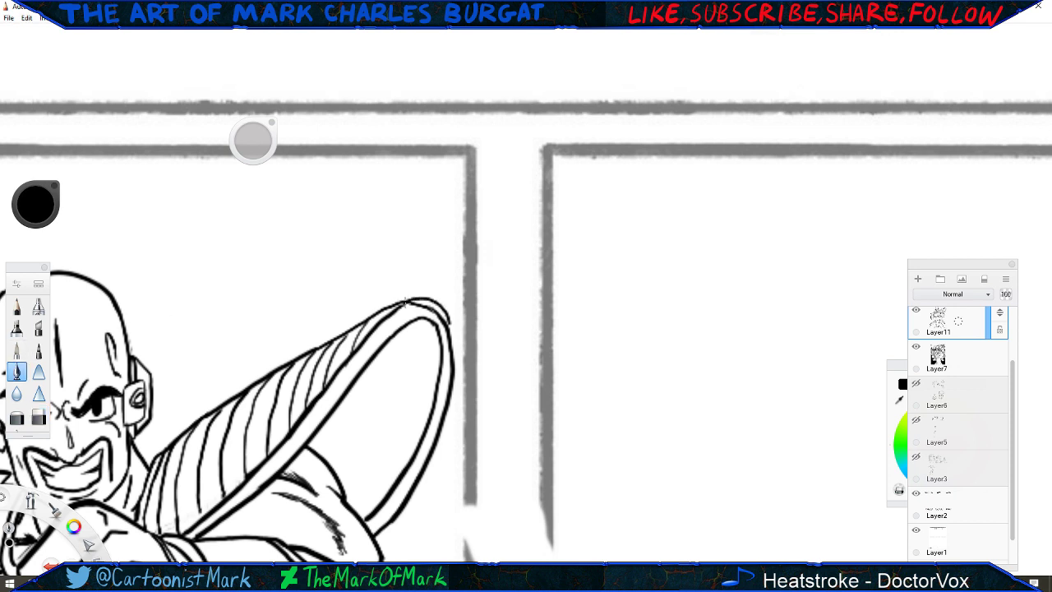
{"action": "key", "text": "b"}
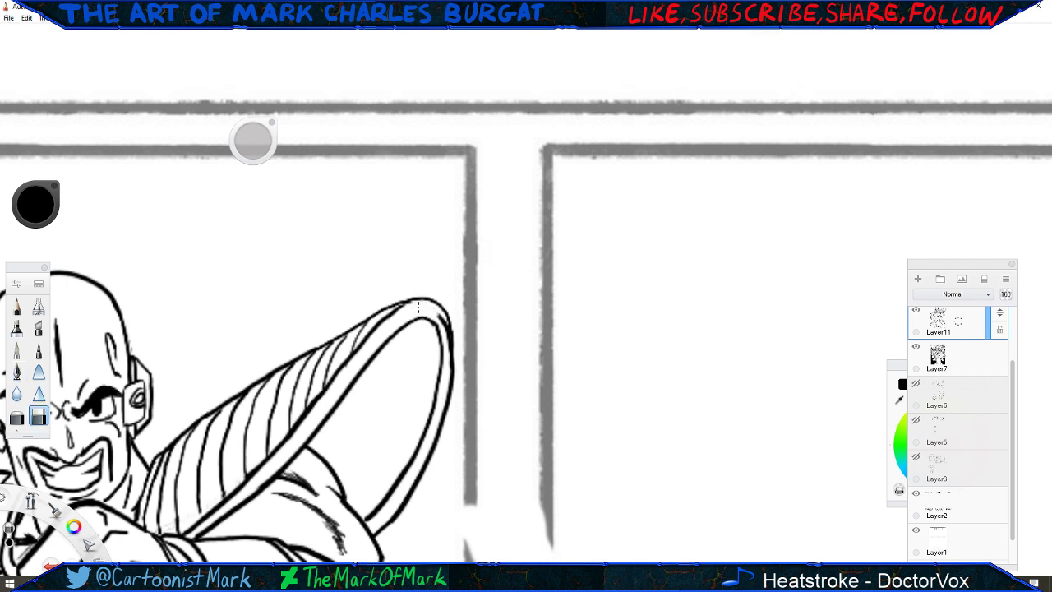
{"action": "left_click_drag", "start_coordinate": [436, 312], "coordinate": [444, 330]}
{"action": "left_click", "coordinate": [16, 371]}
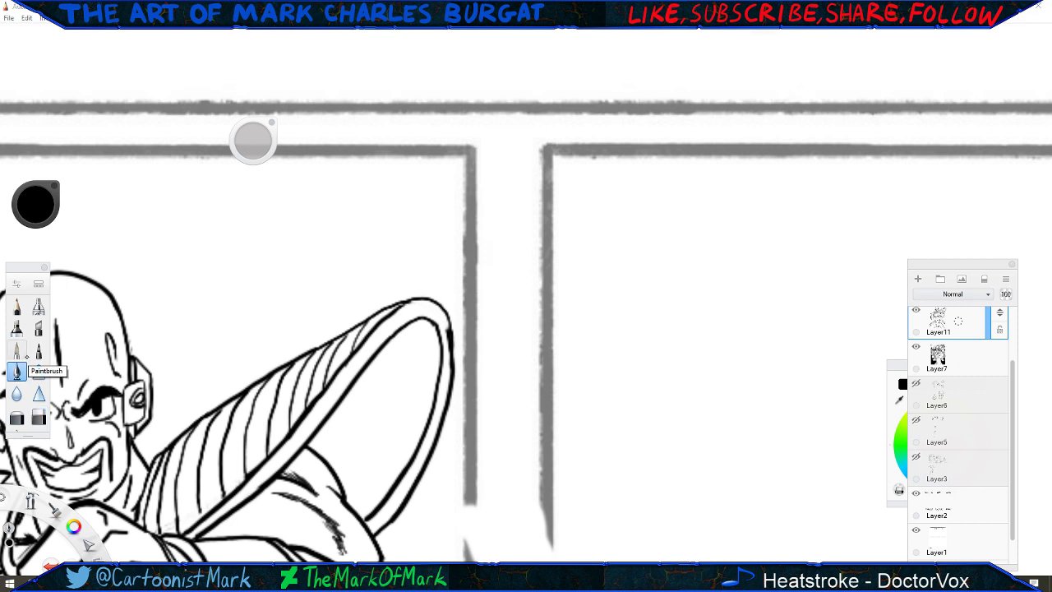
On Layer13, hatch shadows at the inner tip and lower corner of the raised shoulder guard's underside.
{"action": "scroll", "coordinate": [1010, 373], "scroll_direction": "up", "scroll_amount": 2}
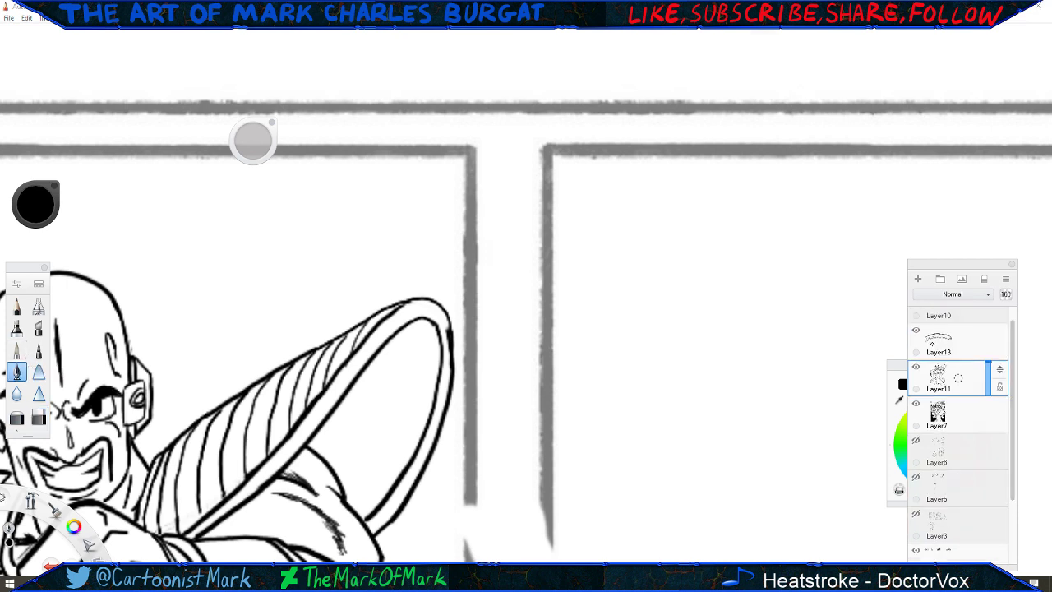
{"action": "left_click", "coordinate": [953, 339]}
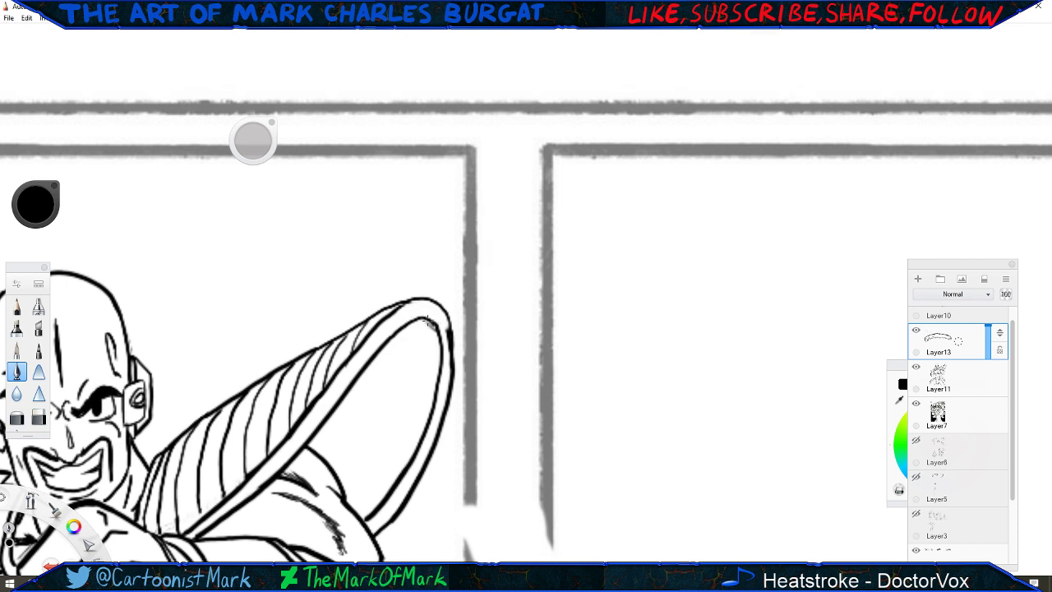
{"action": "left_click_drag", "start_coordinate": [425, 320], "coordinate": [434, 345]}
{"action": "mouse_move", "coordinate": [309, 445]}
{"action": "left_mouse_down"}
{"action": "mouse_move", "coordinate": [327, 443]}
{"action": "mouse_move", "coordinate": [311, 445]}
{"action": "mouse_move", "coordinate": [337, 453]}
{"action": "mouse_move", "coordinate": [325, 455]}
{"action": "mouse_move", "coordinate": [346, 474]}
{"action": "mouse_move", "coordinate": [360, 464]}
{"action": "mouse_move", "coordinate": [342, 481]}
{"action": "mouse_move", "coordinate": [355, 510]}
{"action": "mouse_move", "coordinate": [362, 497]}
{"action": "mouse_move", "coordinate": [341, 477]}
{"action": "mouse_move", "coordinate": [371, 498]}
{"action": "mouse_move", "coordinate": [374, 471]}
{"action": "mouse_move", "coordinate": [376, 498]}
{"action": "mouse_move", "coordinate": [378, 454]}
{"action": "mouse_move", "coordinate": [354, 472]}
{"action": "left_mouse_up"}
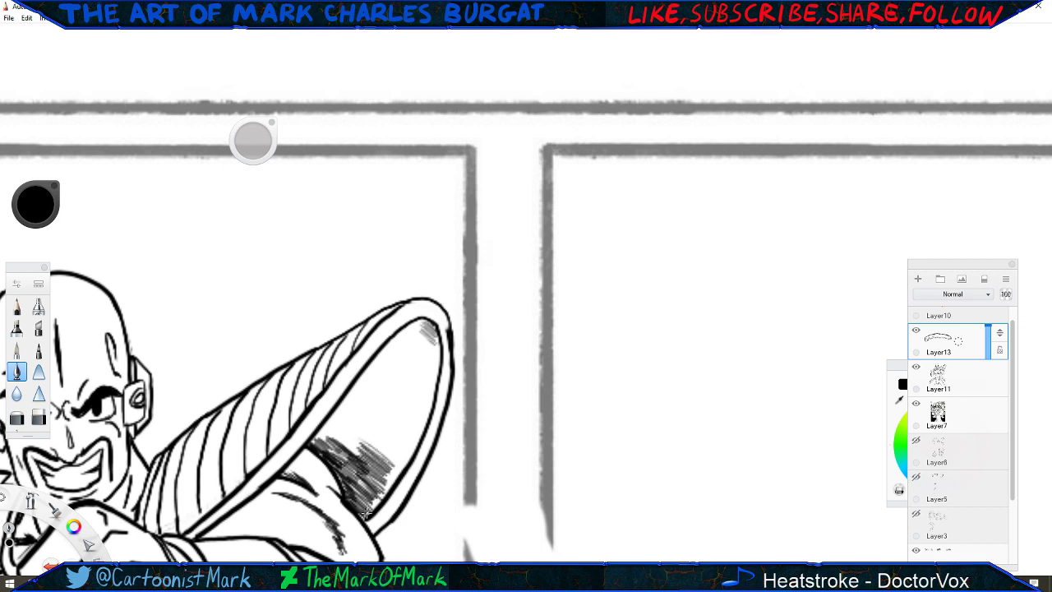
{"action": "mouse_move", "coordinate": [367, 512]}
{"action": "left_mouse_down"}
{"action": "mouse_move", "coordinate": [378, 497]}
{"action": "mouse_move", "coordinate": [352, 492]}
{"action": "left_mouse_up"}
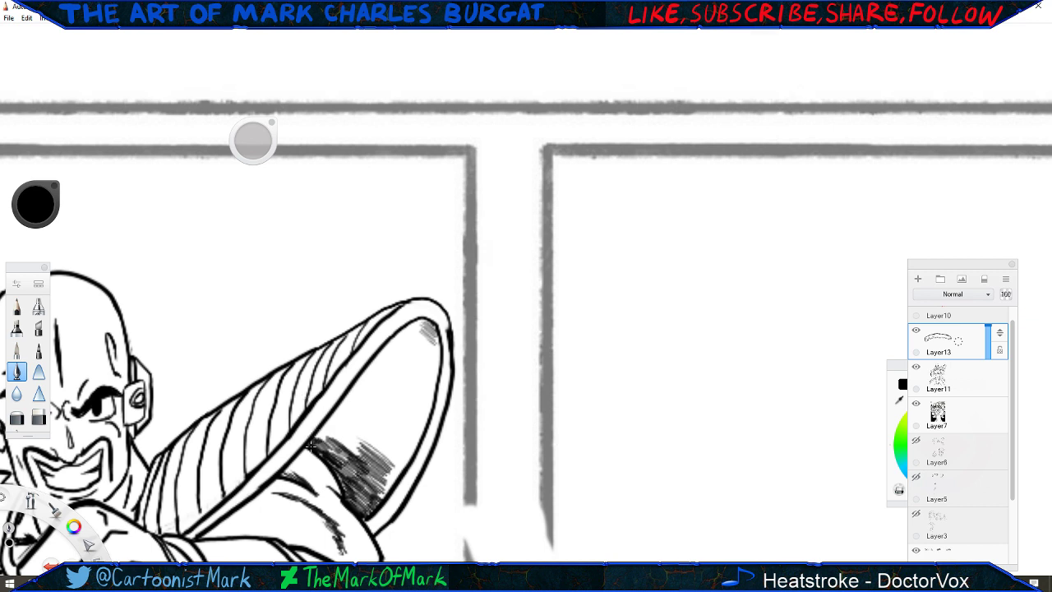
{"action": "mouse_move", "coordinate": [312, 446]}
{"action": "left_mouse_down"}
{"action": "mouse_move", "coordinate": [339, 428]}
{"action": "mouse_move", "coordinate": [332, 440]}
{"action": "mouse_move", "coordinate": [345, 444]}
{"action": "mouse_move", "coordinate": [353, 436]}
{"action": "mouse_move", "coordinate": [337, 433]}
{"action": "mouse_move", "coordinate": [390, 408]}
{"action": "left_mouse_up"}
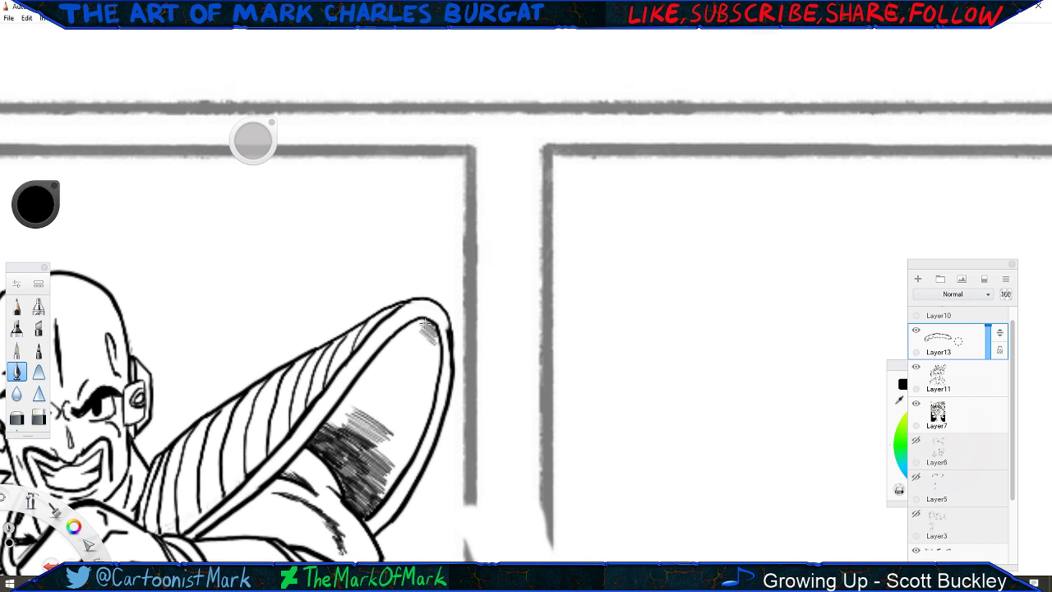
Extend the diagonal hatching across the middle and outer edge of the raised shoulder guard's underside.
{"action": "mouse_move", "coordinate": [424, 323]}
{"action": "left_mouse_down"}
{"action": "mouse_move", "coordinate": [413, 368]}
{"action": "mouse_move", "coordinate": [395, 378]}
{"action": "mouse_move", "coordinate": [398, 352]}
{"action": "mouse_move", "coordinate": [378, 394]}
{"action": "mouse_move", "coordinate": [357, 359]}
{"action": "left_mouse_up"}
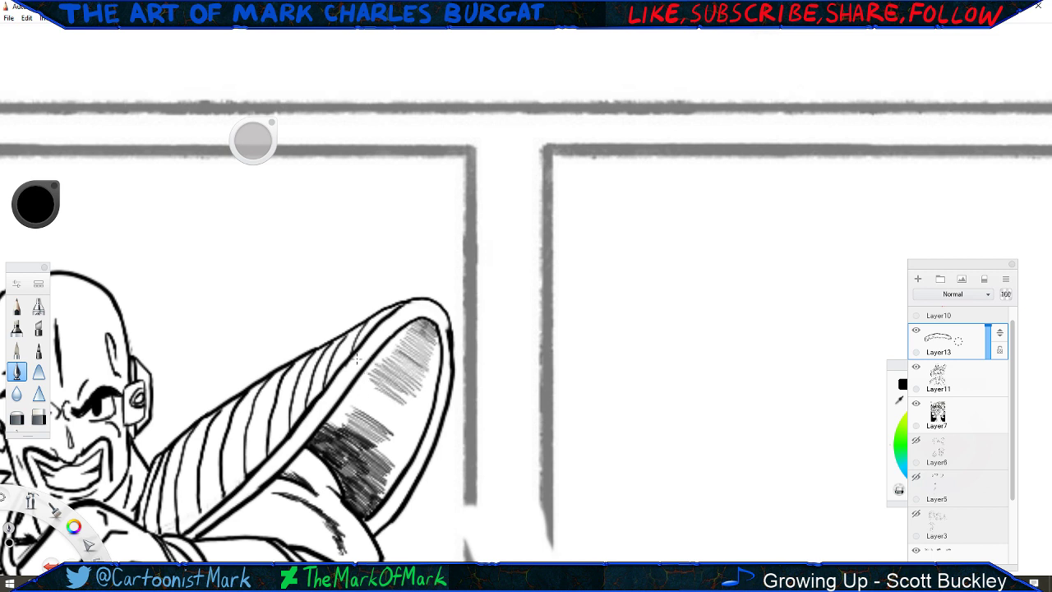
{"action": "mouse_move", "coordinate": [394, 389]}
{"action": "left_mouse_down"}
{"action": "mouse_move", "coordinate": [406, 394]}
{"action": "mouse_move", "coordinate": [382, 406]}
{"action": "mouse_move", "coordinate": [395, 389]}
{"action": "mouse_move", "coordinate": [376, 419]}
{"action": "mouse_move", "coordinate": [386, 460]}
{"action": "mouse_move", "coordinate": [377, 497]}
{"action": "left_mouse_up"}
{"action": "mouse_move", "coordinate": [372, 443]}
{"action": "left_mouse_down"}
{"action": "mouse_move", "coordinate": [345, 469]}
{"action": "mouse_move", "coordinate": [305, 409]}
{"action": "left_mouse_up"}
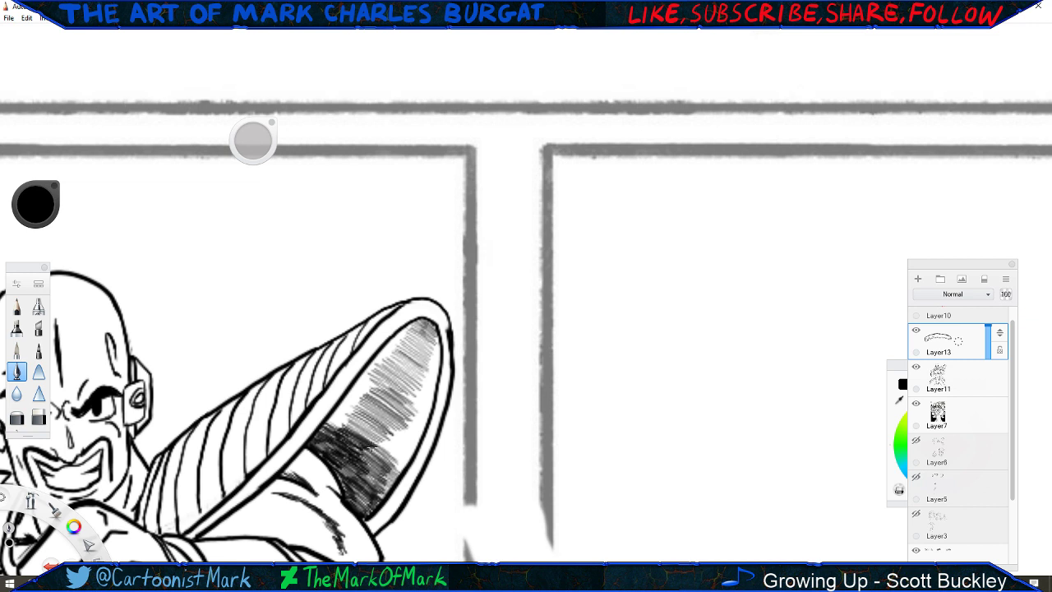
{"action": "mouse_move", "coordinate": [376, 451]}
{"action": "left_mouse_down"}
{"action": "mouse_move", "coordinate": [402, 431]}
{"action": "mouse_move", "coordinate": [400, 420]}
{"action": "left_mouse_up"}
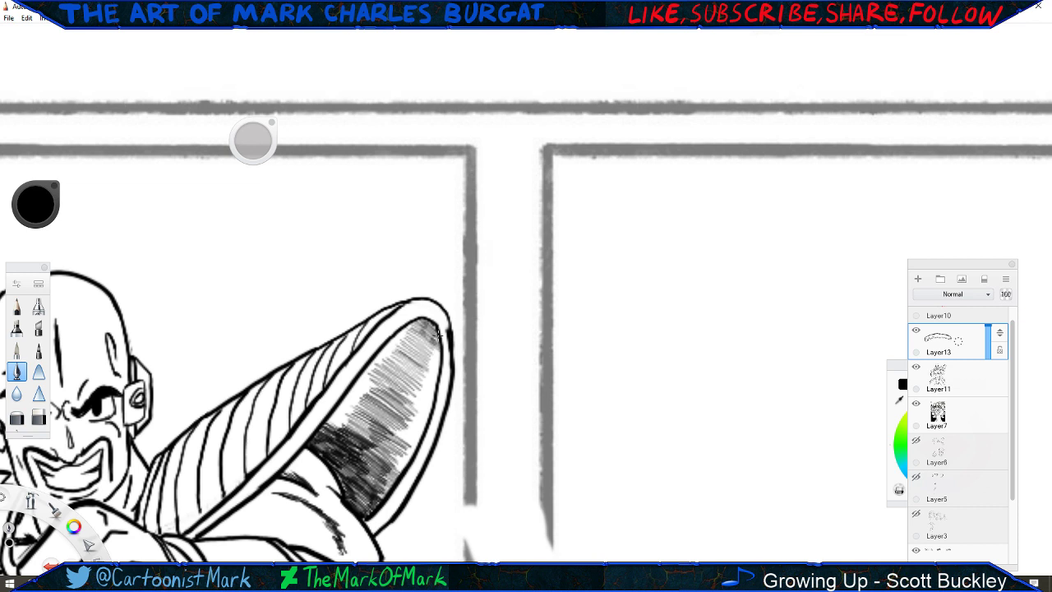
{"action": "mouse_move", "coordinate": [436, 343]}
{"action": "left_mouse_down"}
{"action": "mouse_move", "coordinate": [395, 447]}
{"action": "mouse_move", "coordinate": [412, 445]}
{"action": "mouse_move", "coordinate": [397, 463]}
{"action": "mouse_move", "coordinate": [408, 448]}
{"action": "left_mouse_up"}
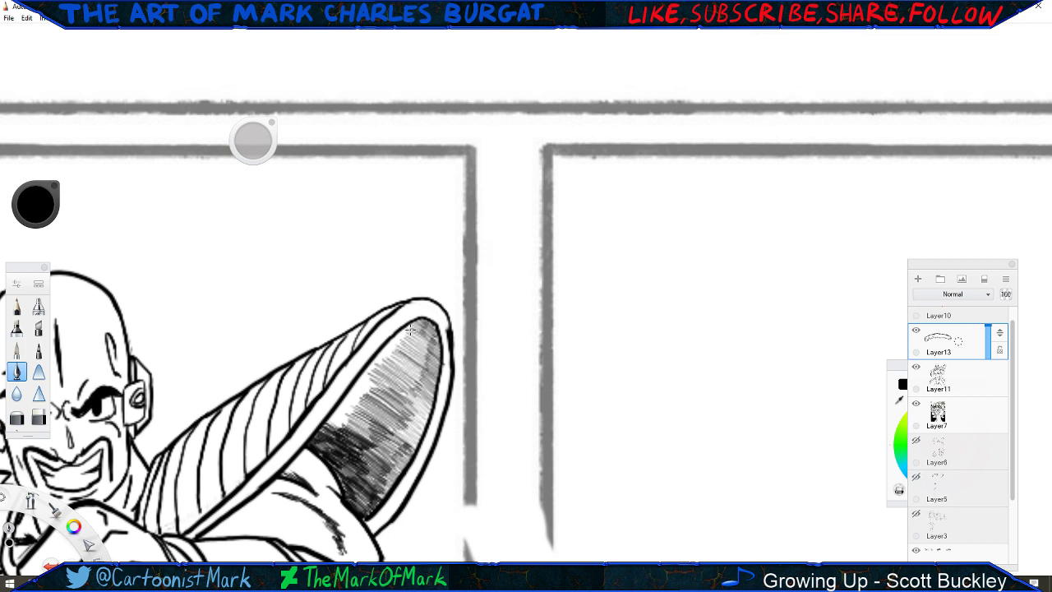
Darken the raised shoulder guard's underside with denser hatching along its inner edge, from the tip to the lower corner.
{"action": "left_click_drag", "start_coordinate": [399, 343], "coordinate": [383, 365]}
{"action": "mouse_move", "coordinate": [330, 422]}
{"action": "left_mouse_down"}
{"action": "mouse_move", "coordinate": [353, 412]}
{"action": "mouse_move", "coordinate": [327, 397]}
{"action": "left_mouse_up"}
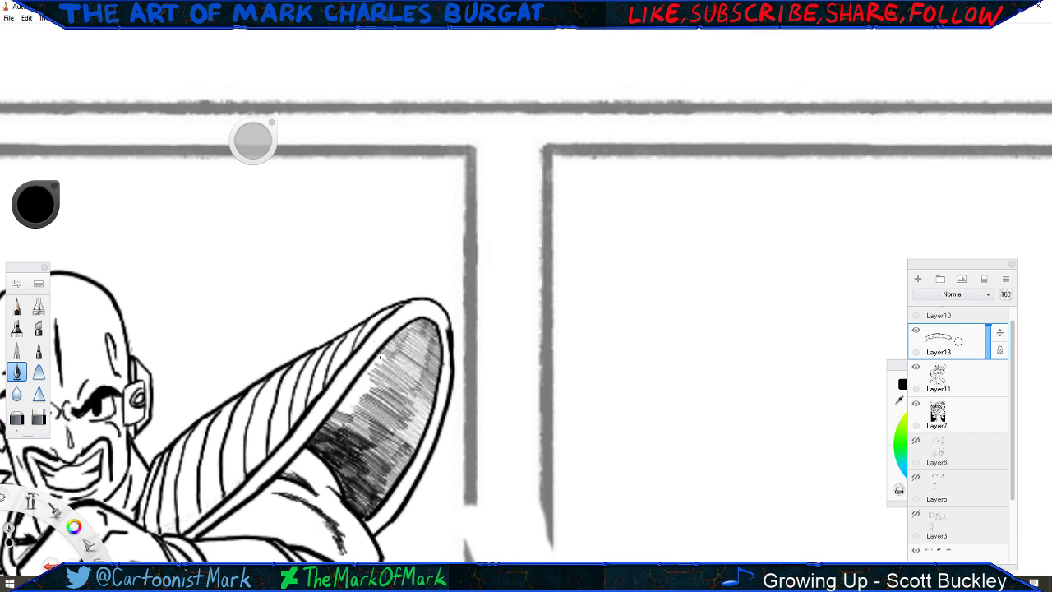
{"action": "mouse_move", "coordinate": [371, 359]}
{"action": "left_mouse_down"}
{"action": "mouse_move", "coordinate": [384, 371]}
{"action": "mouse_move", "coordinate": [370, 393]}
{"action": "mouse_move", "coordinate": [339, 421]}
{"action": "mouse_move", "coordinate": [346, 408]}
{"action": "mouse_move", "coordinate": [314, 414]}
{"action": "left_mouse_up"}
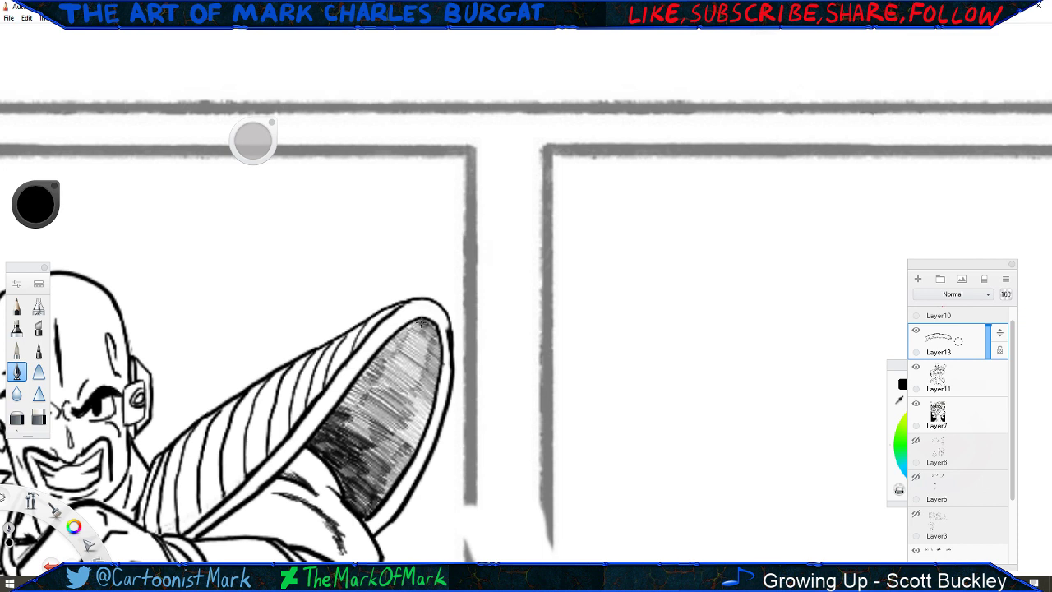
{"action": "left_click_drag", "start_coordinate": [421, 323], "coordinate": [411, 331]}
{"action": "left_click_drag", "start_coordinate": [412, 328], "coordinate": [386, 355]}
{"action": "mouse_move", "coordinate": [345, 408]}
{"action": "left_mouse_down"}
{"action": "mouse_move", "coordinate": [384, 362]}
{"action": "mouse_move", "coordinate": [369, 372]}
{"action": "left_mouse_up"}
{"action": "mouse_move", "coordinate": [347, 431]}
{"action": "left_mouse_down"}
{"action": "mouse_move", "coordinate": [356, 433]}
{"action": "mouse_move", "coordinate": [362, 419]}
{"action": "mouse_move", "coordinate": [346, 432]}
{"action": "mouse_move", "coordinate": [376, 377]}
{"action": "left_mouse_up"}
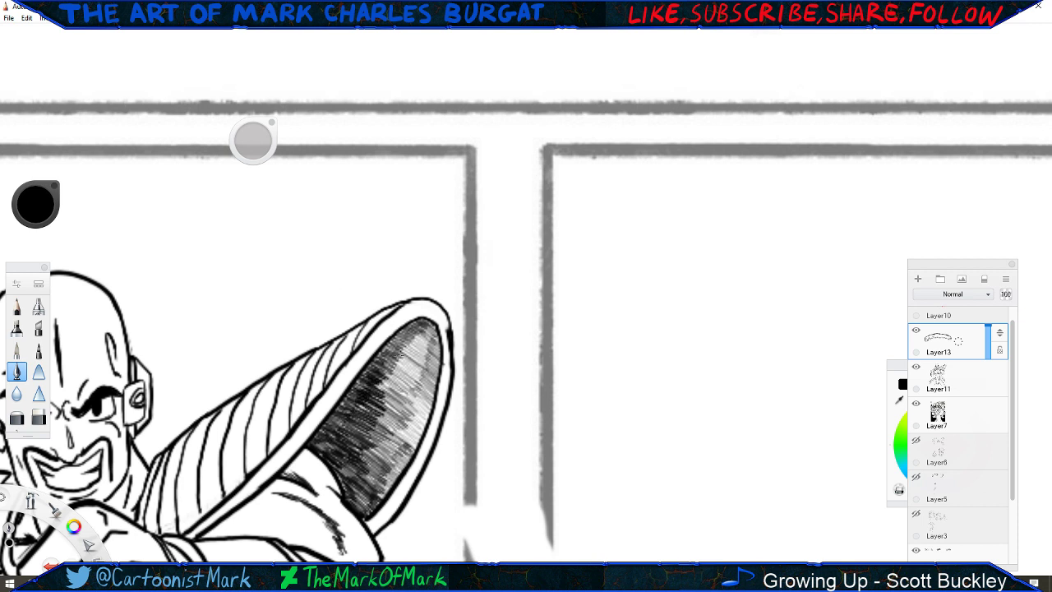
{"action": "mouse_move", "coordinate": [412, 332]}
{"action": "left_mouse_down"}
{"action": "mouse_move", "coordinate": [385, 377]}
{"action": "mouse_move", "coordinate": [411, 333]}
{"action": "left_mouse_up"}
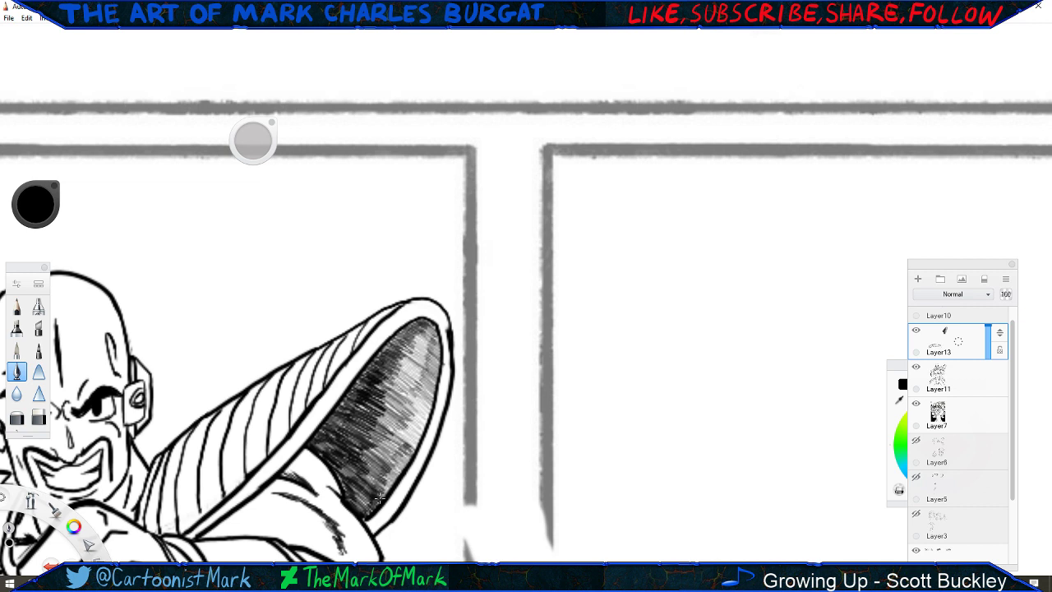
{"action": "mouse_move", "coordinate": [378, 493]}
{"action": "left_mouse_down"}
{"action": "mouse_move", "coordinate": [366, 457]}
{"action": "mouse_move", "coordinate": [371, 422]}
{"action": "left_mouse_up"}
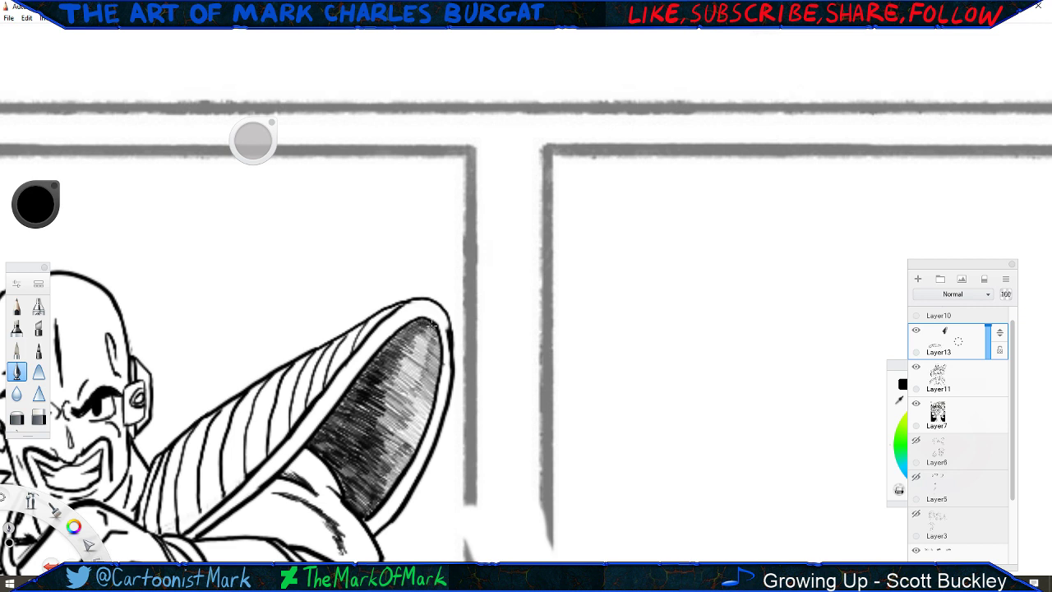
{"action": "left_click_drag", "start_coordinate": [430, 325], "coordinate": [403, 355]}
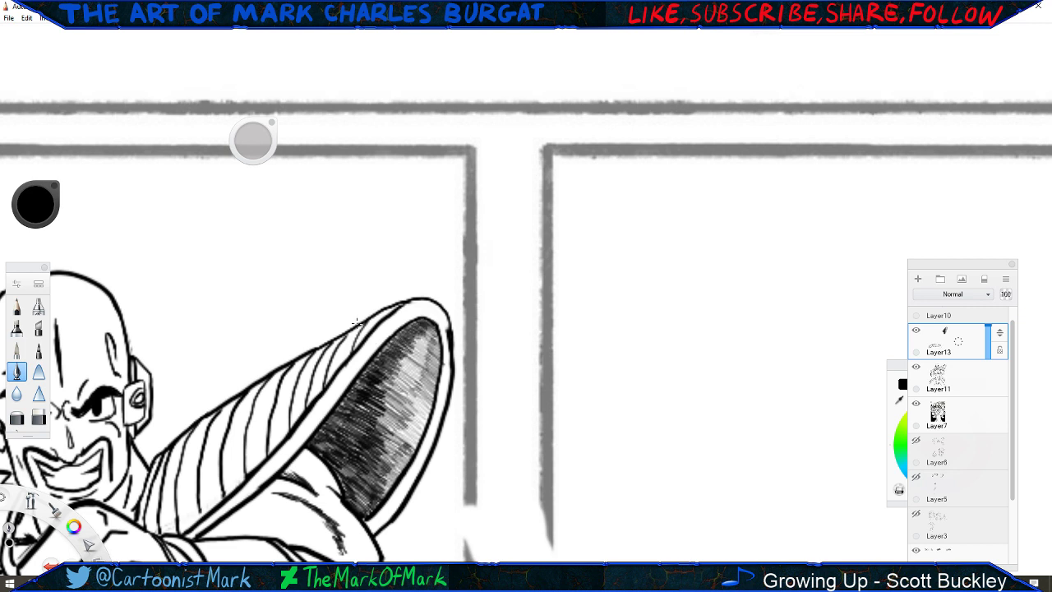
Hatch a shadow on the upper arm beneath the lower shoulder guard, beside the lowered fist.
{"action": "key", "text": "space"}
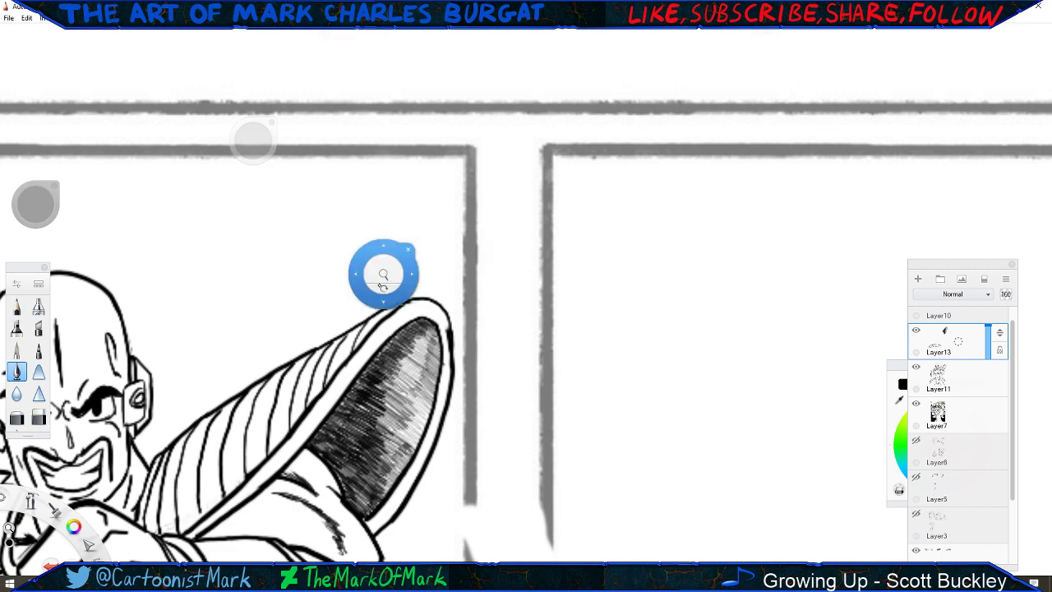
{"action": "left_click_drag", "start_coordinate": [384, 273], "coordinate": [298, 388]}
{"action": "mouse_move", "coordinate": [231, 419]}
{"action": "left_mouse_down"}
{"action": "mouse_move", "coordinate": [320, 388]}
{"action": "mouse_move", "coordinate": [333, 374]}
{"action": "mouse_move", "coordinate": [304, 427]}
{"action": "mouse_move", "coordinate": [314, 518]}
{"action": "left_mouse_up"}
{"action": "left_click_drag", "start_coordinate": [289, 419], "coordinate": [306, 314]}
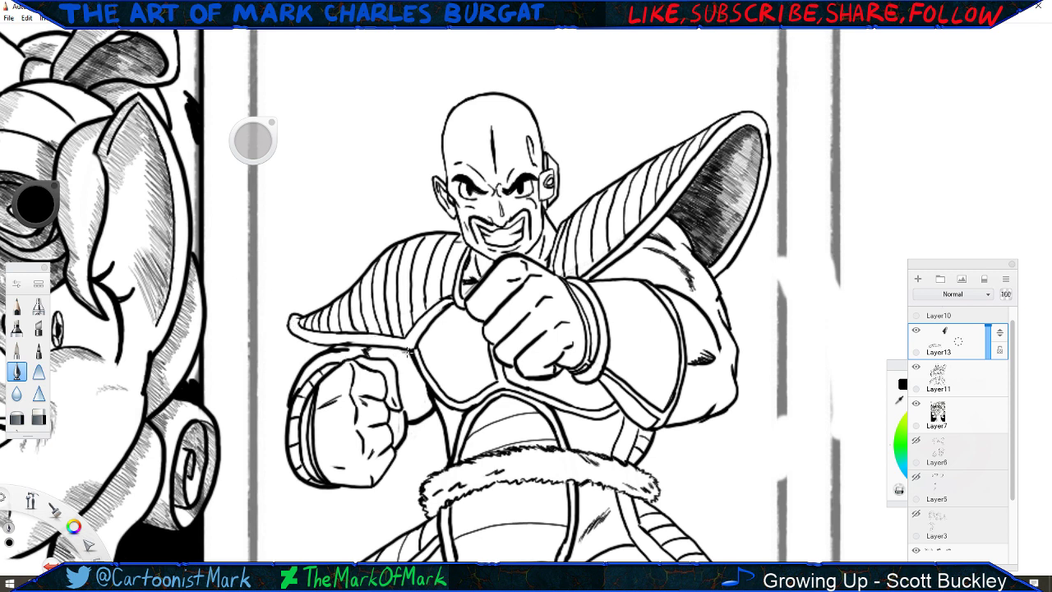
{"action": "mouse_move", "coordinate": [408, 352]}
{"action": "left_mouse_down"}
{"action": "mouse_move", "coordinate": [374, 350]}
{"action": "mouse_move", "coordinate": [404, 357]}
{"action": "mouse_move", "coordinate": [429, 409]}
{"action": "left_mouse_up"}
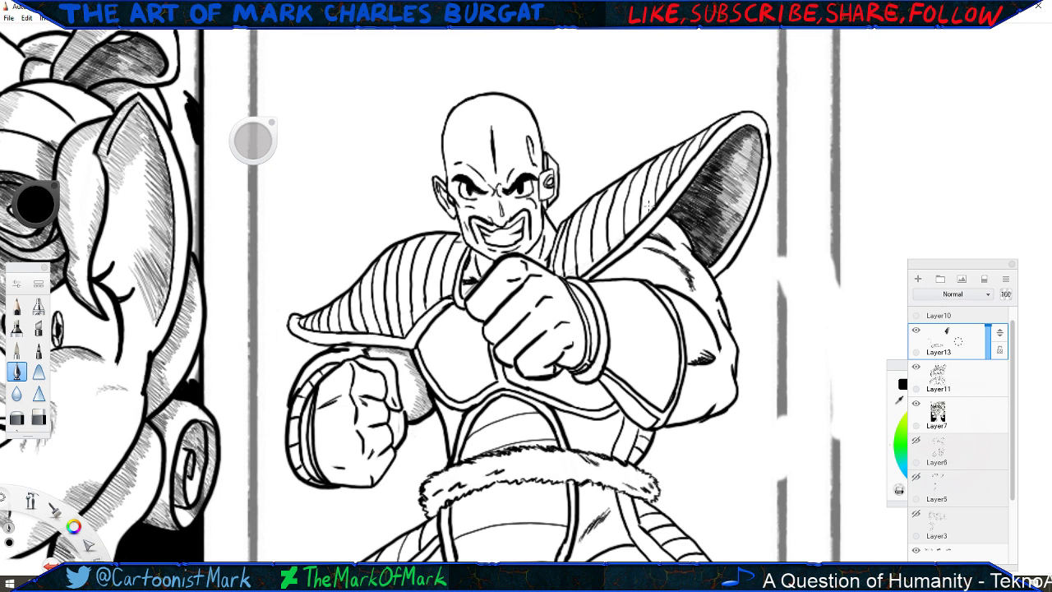
Add Layer14, merge Layer13 into Layer11, and make Layer14 the active layer.
{"action": "left_click_drag", "start_coordinate": [956, 342], "coordinate": [956, 306]}
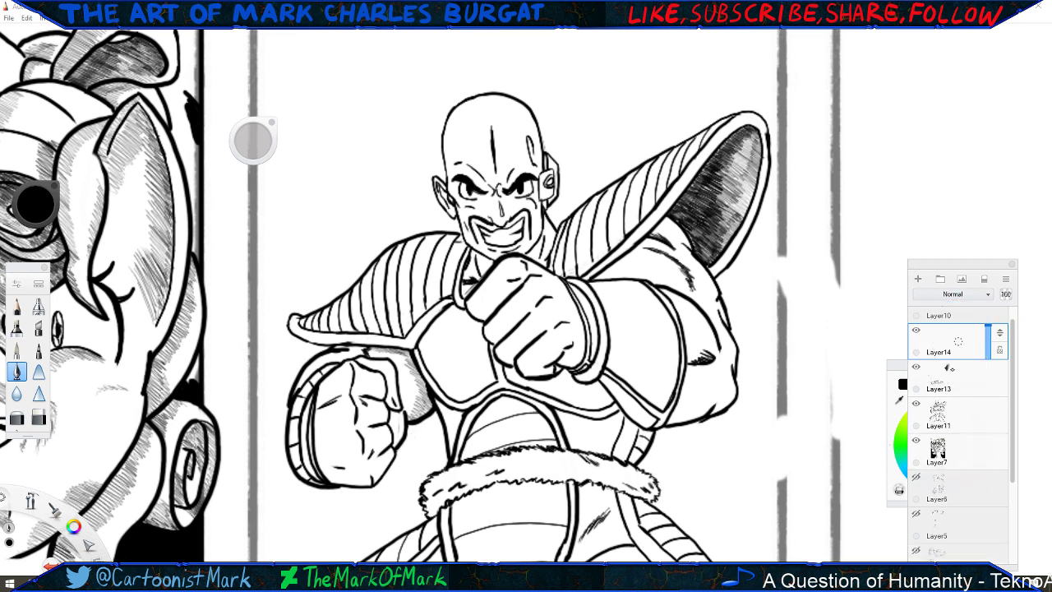
{"action": "left_click_drag", "start_coordinate": [955, 372], "coordinate": [954, 417]}
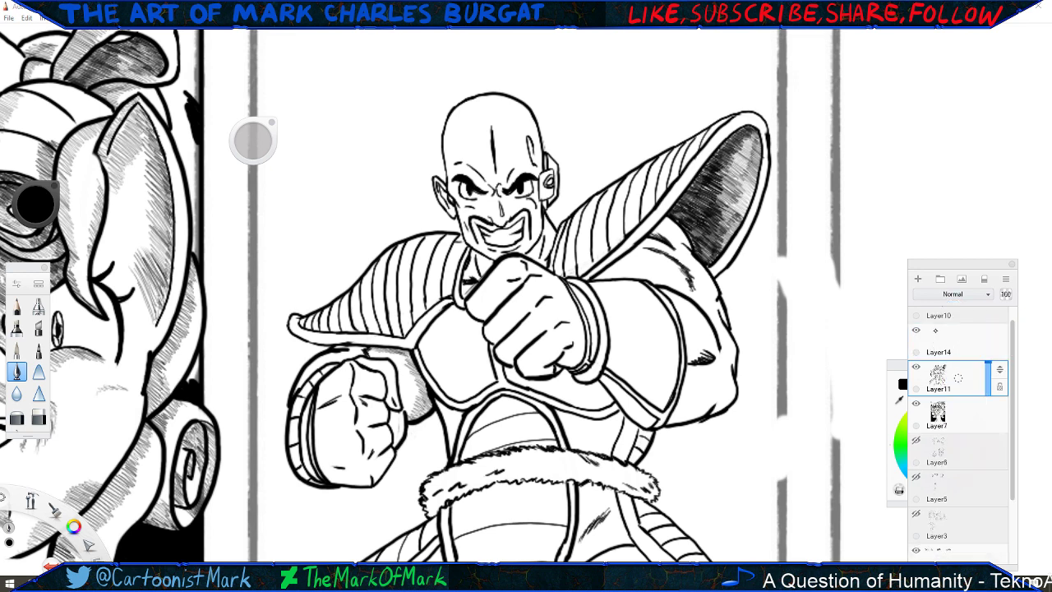
{"action": "left_click", "coordinate": [941, 344]}
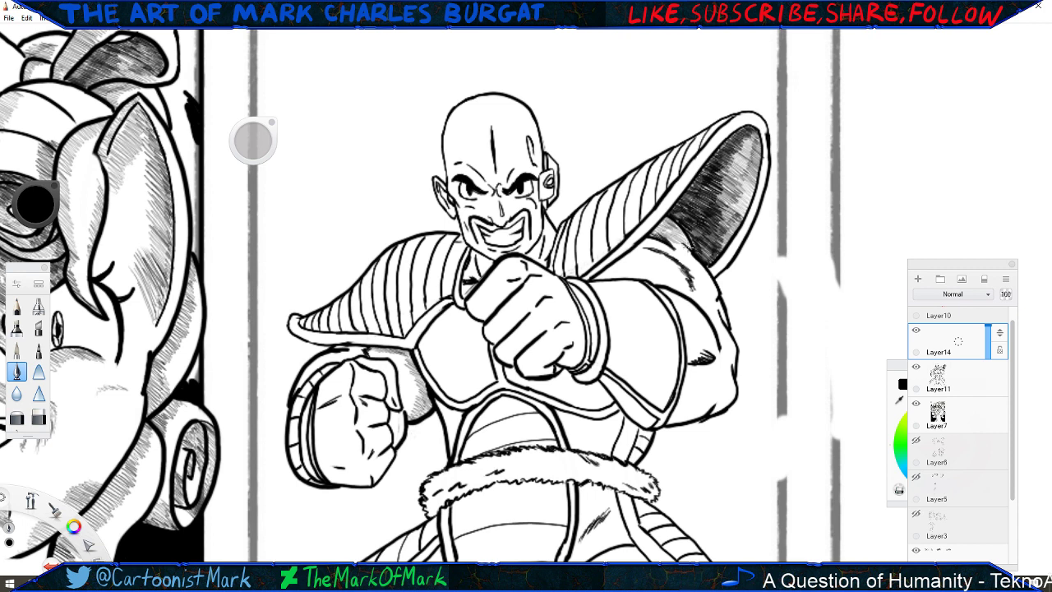
Hatch shading down the outer edge of the raised arm and deepen the shadow on the upper arm beside the lowered fist.
{"action": "mouse_move", "coordinate": [693, 256]}
{"action": "left_mouse_down"}
{"action": "mouse_move", "coordinate": [681, 247]}
{"action": "mouse_move", "coordinate": [711, 289]}
{"action": "mouse_move", "coordinate": [700, 269]}
{"action": "left_mouse_up"}
{"action": "left_click_drag", "start_coordinate": [720, 303], "coordinate": [725, 319]}
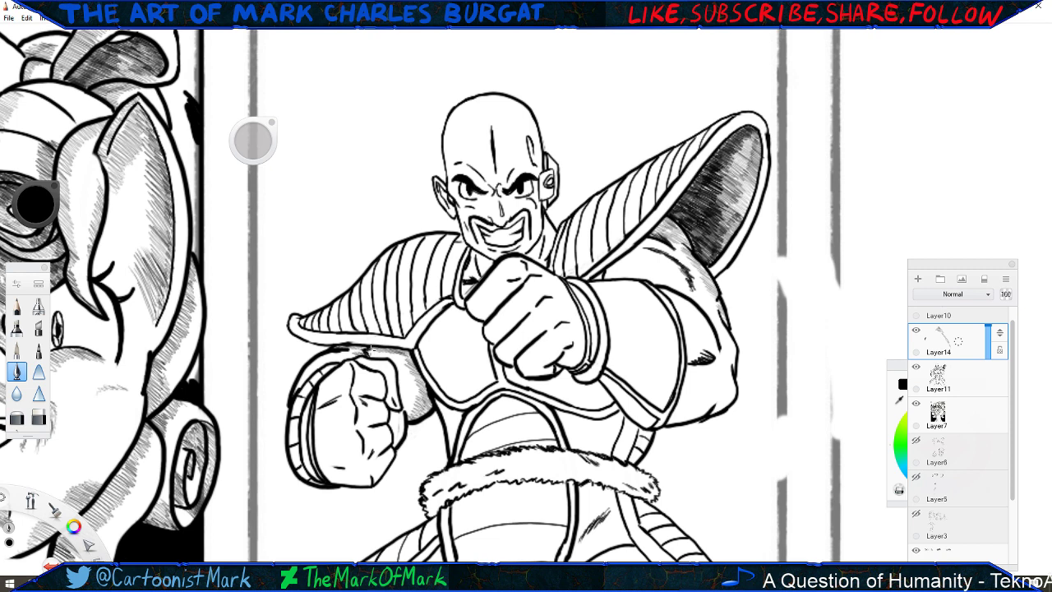
{"action": "mouse_move", "coordinate": [371, 352]}
{"action": "left_mouse_down"}
{"action": "mouse_move", "coordinate": [402, 363]}
{"action": "mouse_move", "coordinate": [414, 419]}
{"action": "left_mouse_up"}
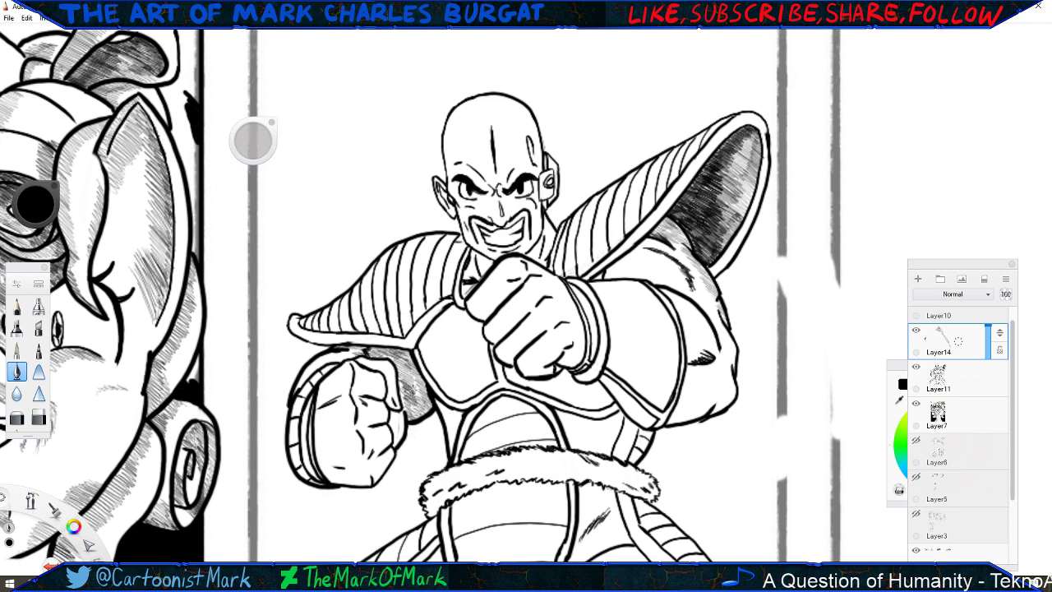
Undo the last two strokes and hatch the shadow on the upper arm and glove edge beside the lowered fist.
{"action": "key", "text": "ctrl+z"}
{"action": "key", "text": "ctrl+z"}
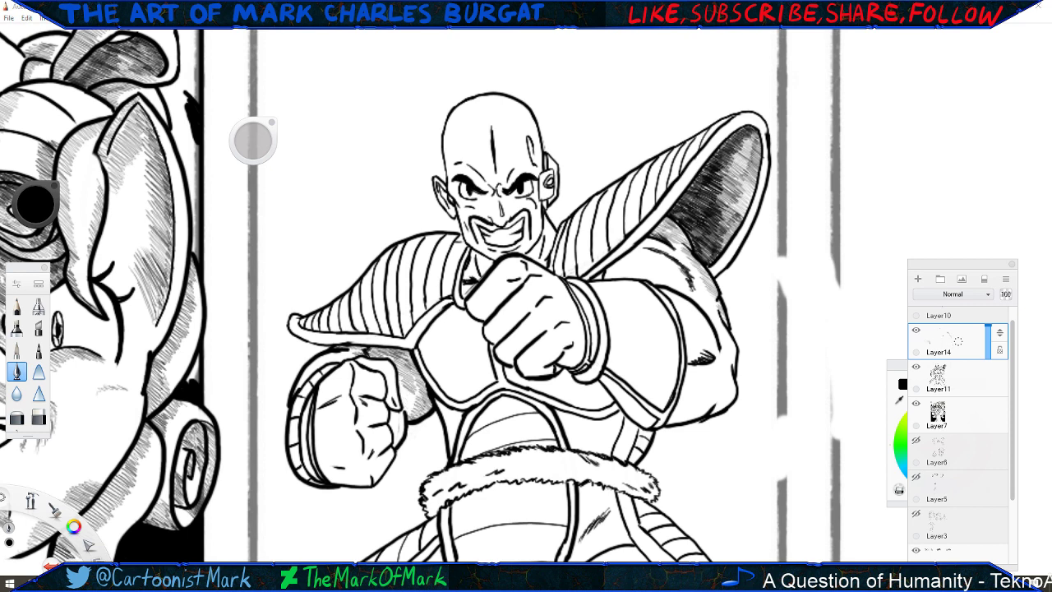
{"action": "mouse_move", "coordinate": [400, 378]}
{"action": "left_mouse_down"}
{"action": "mouse_move", "coordinate": [409, 414]}
{"action": "mouse_move", "coordinate": [420, 394]}
{"action": "left_mouse_up"}
{"action": "left_click_drag", "start_coordinate": [396, 375], "coordinate": [391, 398]}
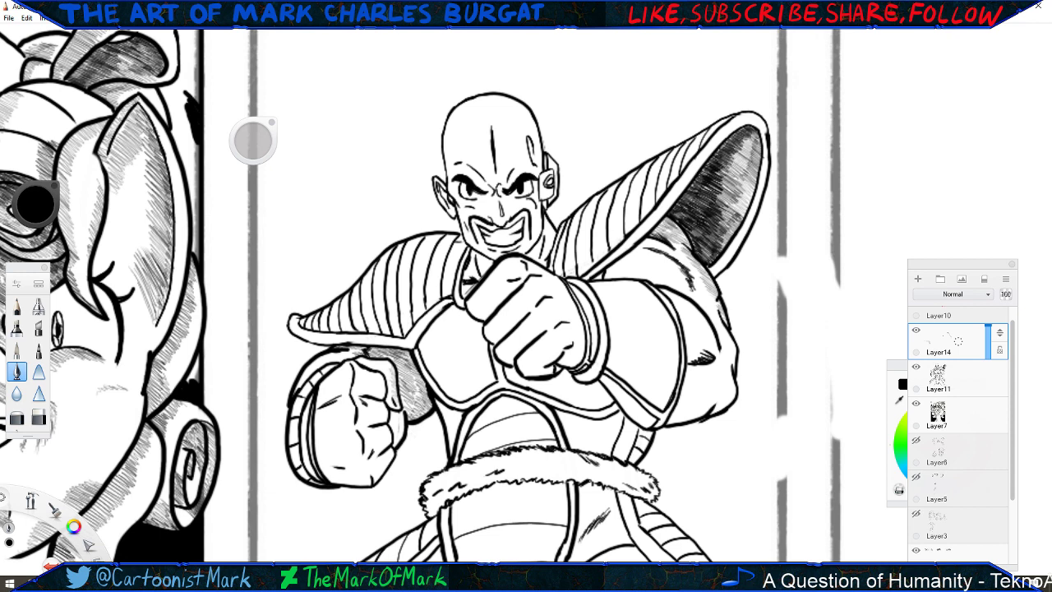
{"action": "left_click_drag", "start_coordinate": [403, 414], "coordinate": [390, 436]}
Hatch the outer edge and underside of the raised arm's elbow, plus the upper arm just beneath the shoulder guard.
{"action": "left_click_drag", "start_coordinate": [735, 334], "coordinate": [723, 406]}
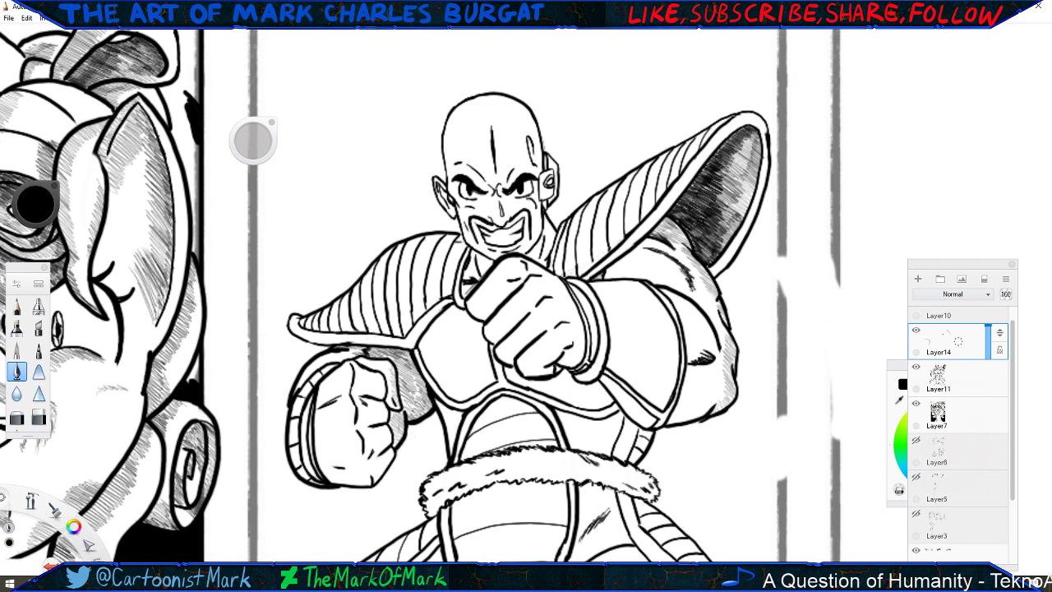
{"action": "left_click_drag", "start_coordinate": [709, 372], "coordinate": [687, 407]}
{"action": "left_click_drag", "start_coordinate": [700, 390], "coordinate": [681, 414]}
{"action": "left_click_drag", "start_coordinate": [694, 399], "coordinate": [677, 416]}
{"action": "mouse_move", "coordinate": [687, 410]}
{"action": "left_mouse_down"}
{"action": "mouse_move", "coordinate": [673, 419]}
{"action": "mouse_move", "coordinate": [703, 413]}
{"action": "left_mouse_up"}
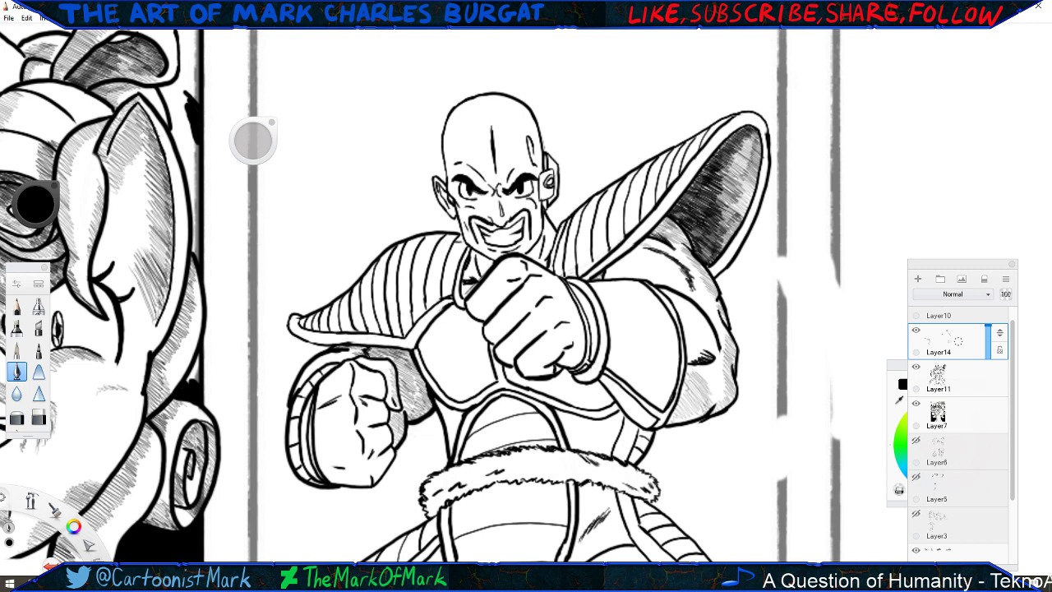
{"action": "left_click_drag", "start_coordinate": [653, 240], "coordinate": [645, 249]}
{"action": "left_click_drag", "start_coordinate": [658, 239], "coordinate": [648, 246]}
{"action": "left_click_drag", "start_coordinate": [665, 240], "coordinate": [632, 255]}
Hatch diagonal shading across the lower half of the raised arm's forearm glove and along its cuff band.
{"action": "left_click_drag", "start_coordinate": [677, 335], "coordinate": [612, 406]}
{"action": "mouse_move", "coordinate": [660, 360]}
{"action": "left_mouse_down"}
{"action": "mouse_move", "coordinate": [610, 408]}
{"action": "mouse_move", "coordinate": [621, 413]}
{"action": "left_mouse_up"}
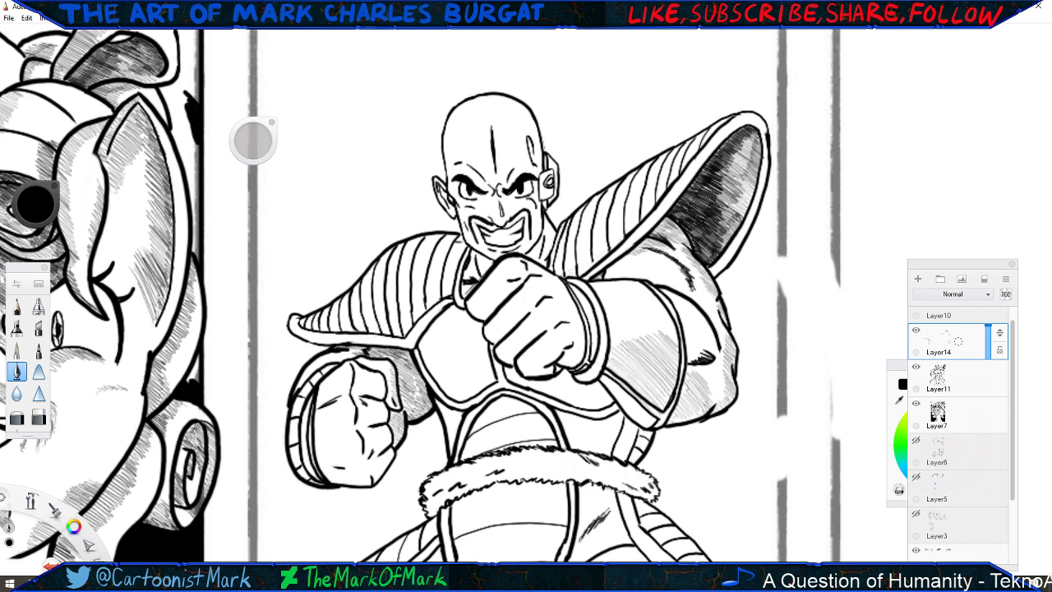
{"action": "mouse_move", "coordinate": [643, 377]}
{"action": "left_mouse_down"}
{"action": "mouse_move", "coordinate": [603, 417]}
{"action": "mouse_move", "coordinate": [644, 426]}
{"action": "left_mouse_up"}
{"action": "mouse_move", "coordinate": [670, 390]}
{"action": "left_mouse_down"}
{"action": "mouse_move", "coordinate": [651, 417]}
{"action": "mouse_move", "coordinate": [667, 381]}
{"action": "left_mouse_up"}
{"action": "left_click_drag", "start_coordinate": [679, 345], "coordinate": [664, 362]}
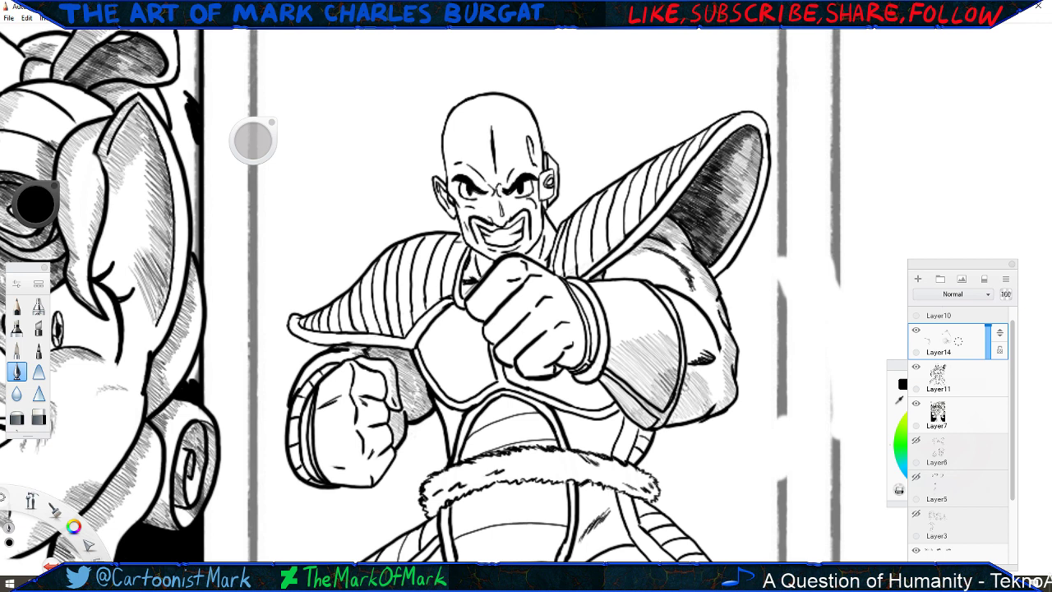
Hatch the underside of the raised fist, draw segment lines on its wristband on Layer11, and return to Layer14.
{"action": "left_click", "coordinate": [549, 369]}
{"action": "mouse_move", "coordinate": [580, 350]}
{"action": "left_mouse_down"}
{"action": "mouse_move", "coordinate": [560, 364]}
{"action": "mouse_move", "coordinate": [575, 362]}
{"action": "left_mouse_up"}
{"action": "left_click", "coordinate": [933, 373]}
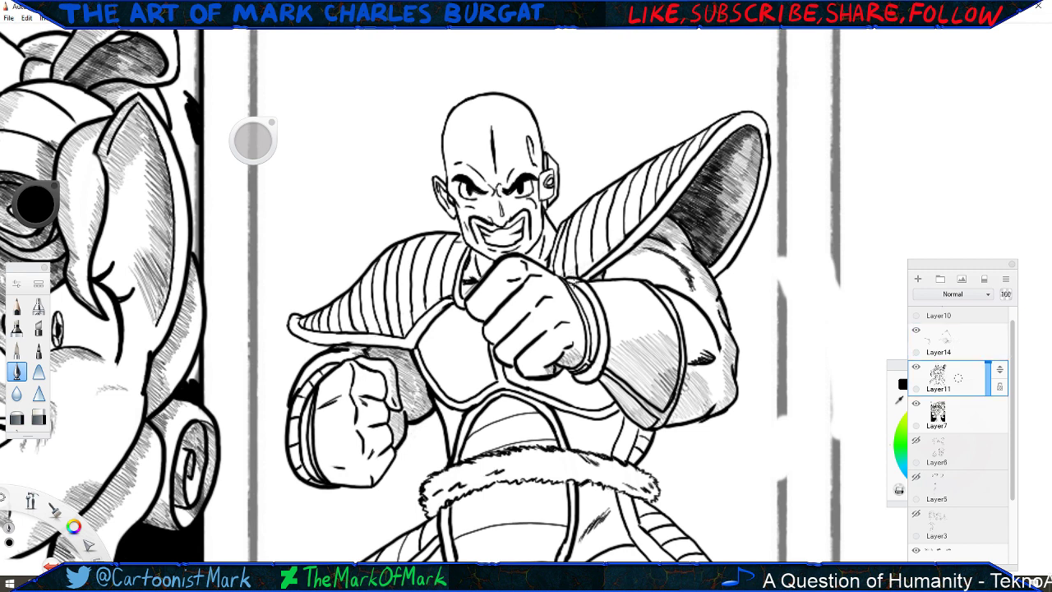
{"action": "left_click_drag", "start_coordinate": [574, 281], "coordinate": [588, 294]}
{"action": "left_click_drag", "start_coordinate": [578, 372], "coordinate": [594, 380]}
{"action": "left_click", "coordinate": [958, 341]}
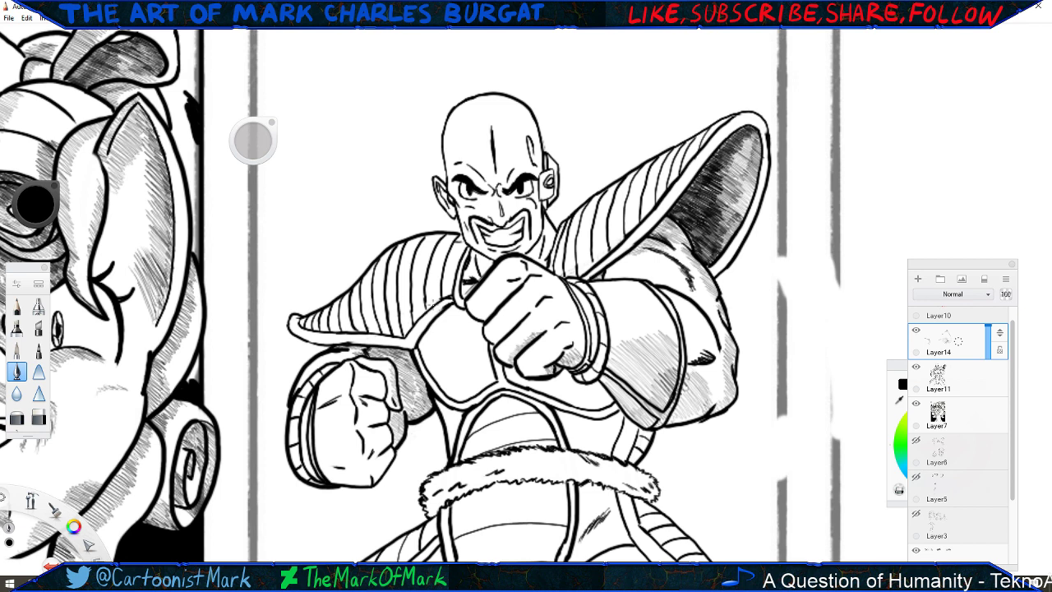
Add light hatching to the raised fist's fingers, the waist armour below the elbow, and the lowered fist's fingers.
{"action": "left_click_drag", "start_coordinate": [522, 314], "coordinate": [513, 320]}
{"action": "left_click_drag", "start_coordinate": [514, 286], "coordinate": [507, 292]}
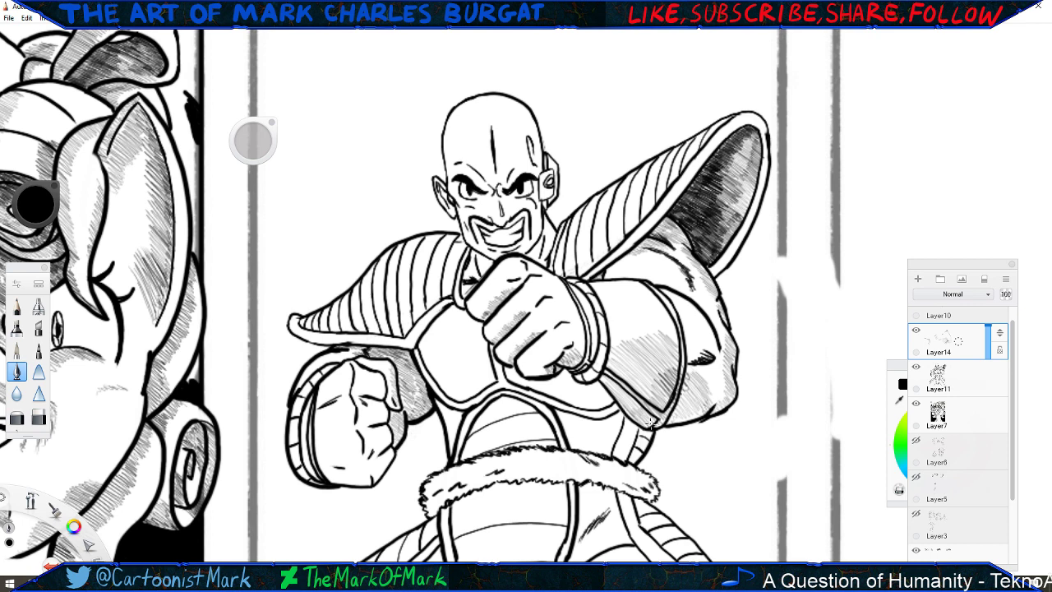
{"action": "left_click_drag", "start_coordinate": [650, 427], "coordinate": [649, 442]}
{"action": "mouse_move", "coordinate": [380, 372]}
{"action": "left_mouse_down"}
{"action": "mouse_move", "coordinate": [368, 382]}
{"action": "mouse_move", "coordinate": [372, 396]}
{"action": "mouse_move", "coordinate": [381, 388]}
{"action": "mouse_move", "coordinate": [377, 377]}
{"action": "mouse_move", "coordinate": [384, 442]}
{"action": "mouse_move", "coordinate": [385, 429]}
{"action": "left_mouse_up"}
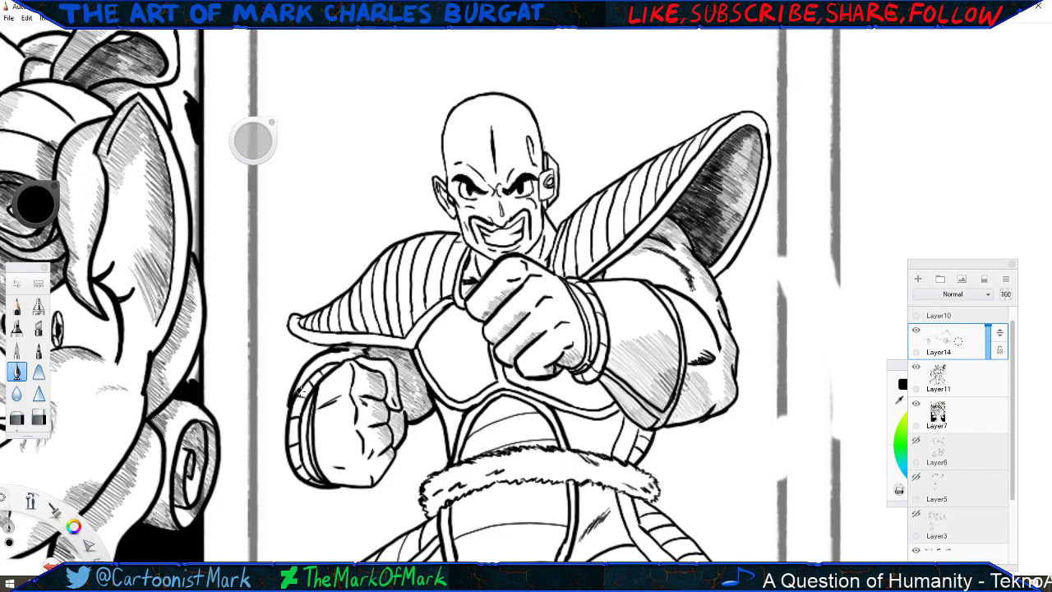
Hatch shading along the outer edge of the hip guard beneath the raised arm, down to its pointed tip.
{"action": "key", "text": "space"}
{"action": "left_click_drag", "start_coordinate": [462, 341], "coordinate": [450, 391]}
{"action": "left_click_drag", "start_coordinate": [409, 353], "coordinate": [419, 322]}
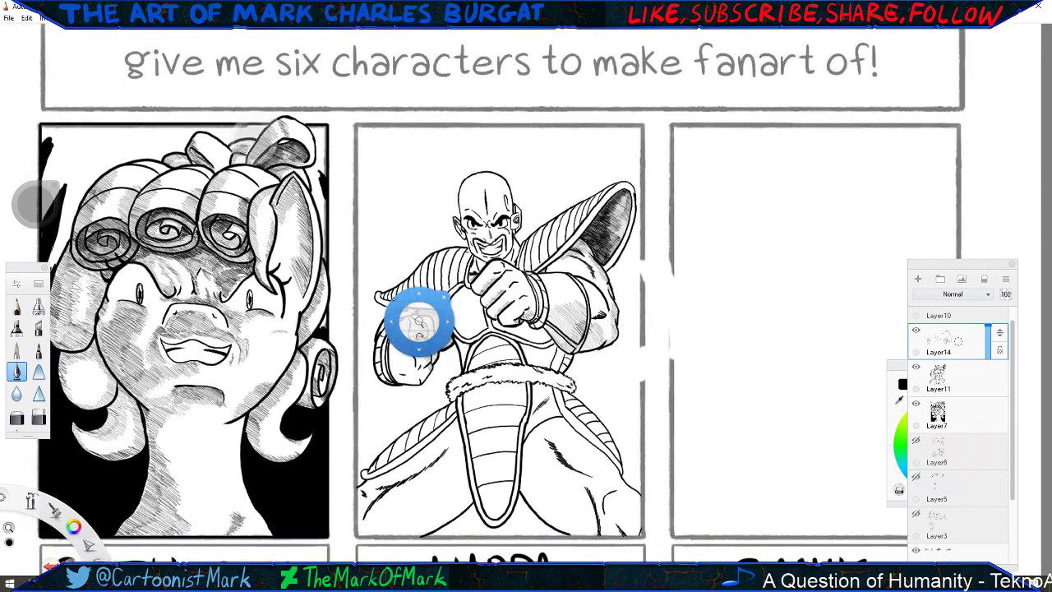
{"action": "left_click_drag", "start_coordinate": [476, 507], "coordinate": [475, 504]}
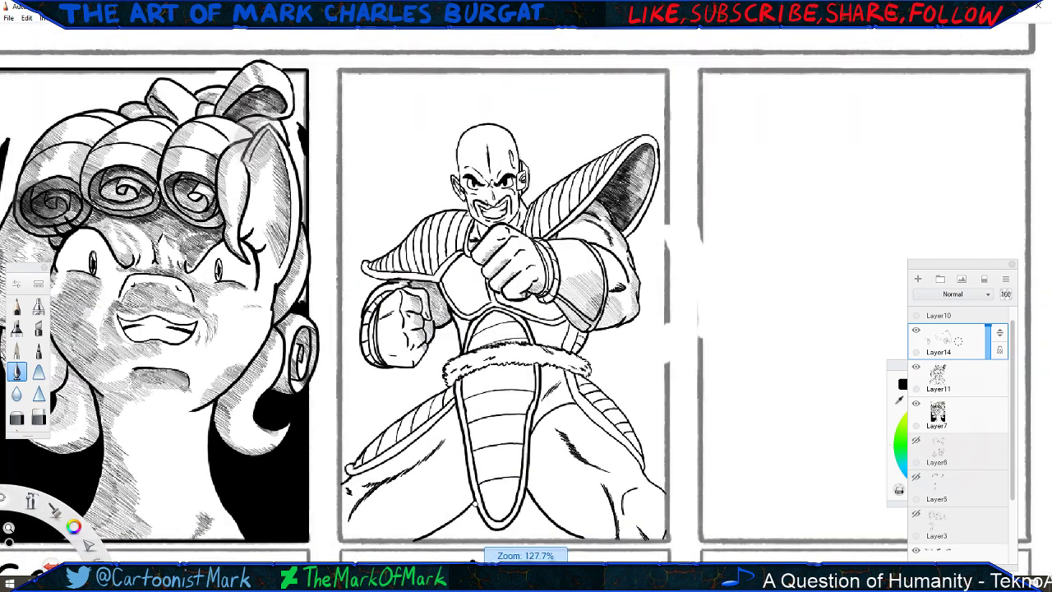
{"action": "scroll", "coordinate": [475, 503], "scroll_direction": "up", "scroll_amount": 3}
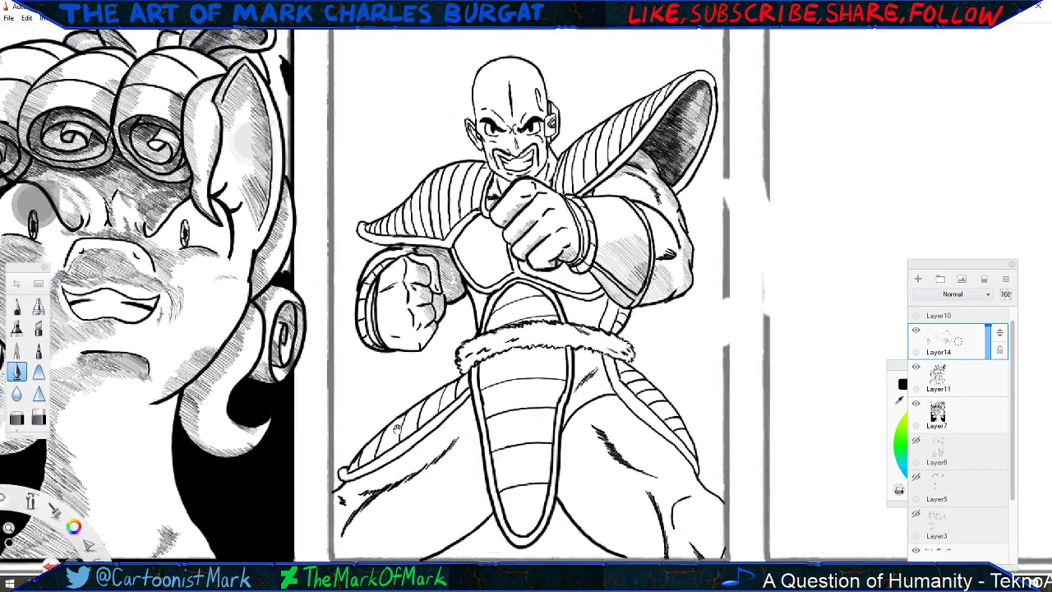
{"action": "scroll", "coordinate": [458, 454], "scroll_direction": "up", "scroll_amount": 4}
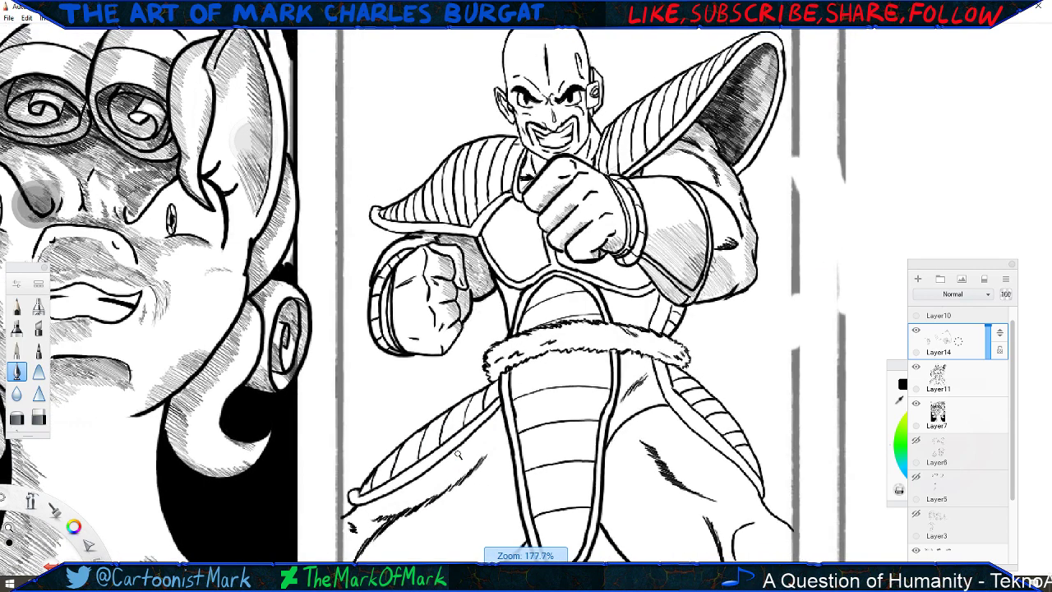
{"action": "left_click_drag", "start_coordinate": [458, 454], "coordinate": [438, 430]}
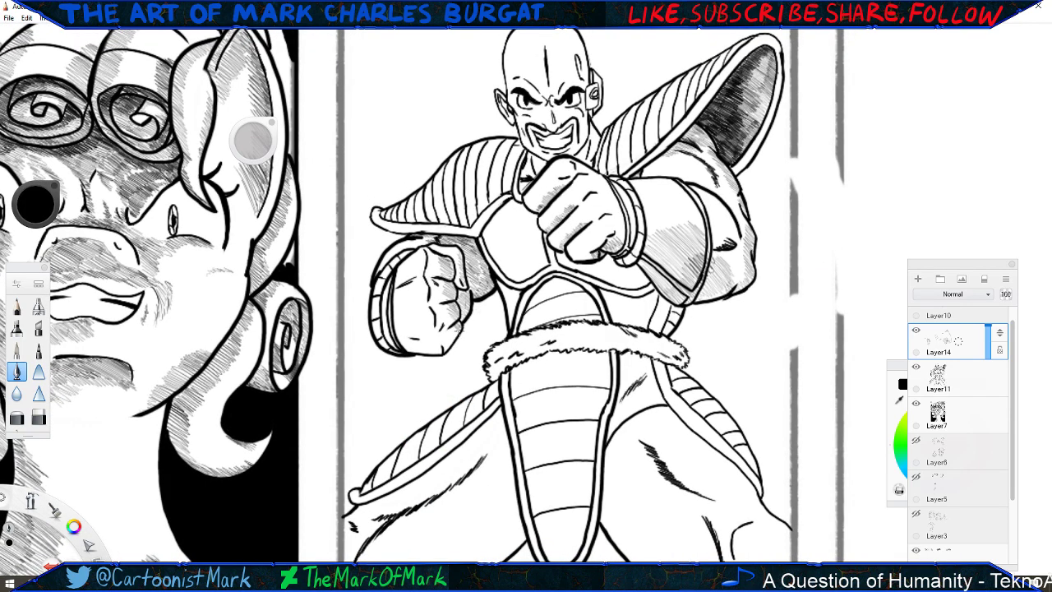
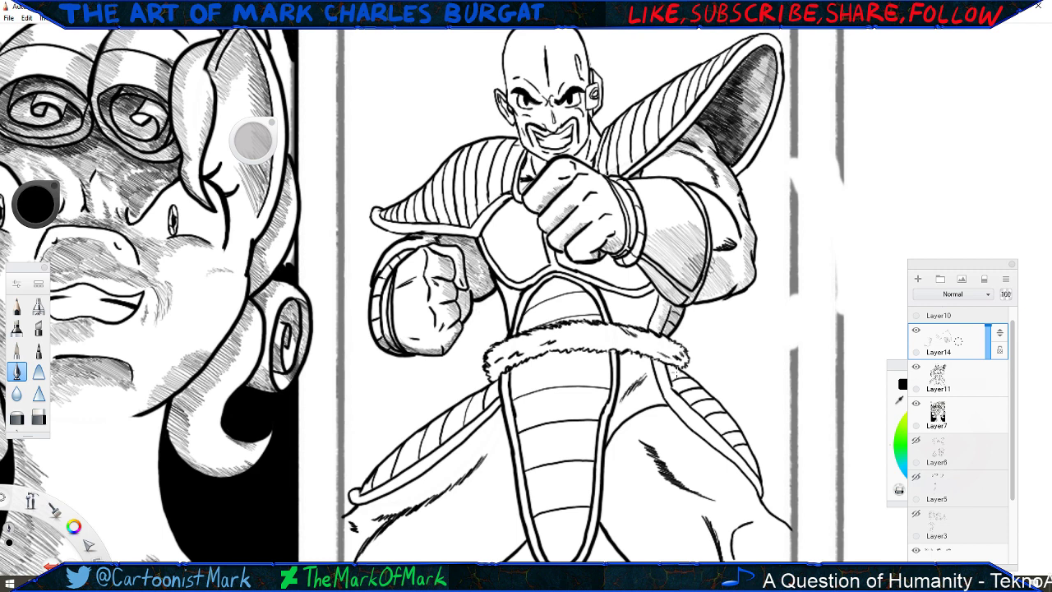
{"action": "mouse_move", "coordinate": [723, 411]}
{"action": "left_mouse_down"}
{"action": "mouse_move", "coordinate": [759, 475]}
{"action": "mouse_move", "coordinate": [748, 474]}
{"action": "left_mouse_up"}
{"action": "left_click_drag", "start_coordinate": [759, 467], "coordinate": [754, 493]}
{"action": "left_click_drag", "start_coordinate": [760, 478], "coordinate": [746, 481]}
{"action": "left_click_drag", "start_coordinate": [755, 464], "coordinate": [742, 477]}
{"action": "left_click_drag", "start_coordinate": [750, 466], "coordinate": [743, 479]}
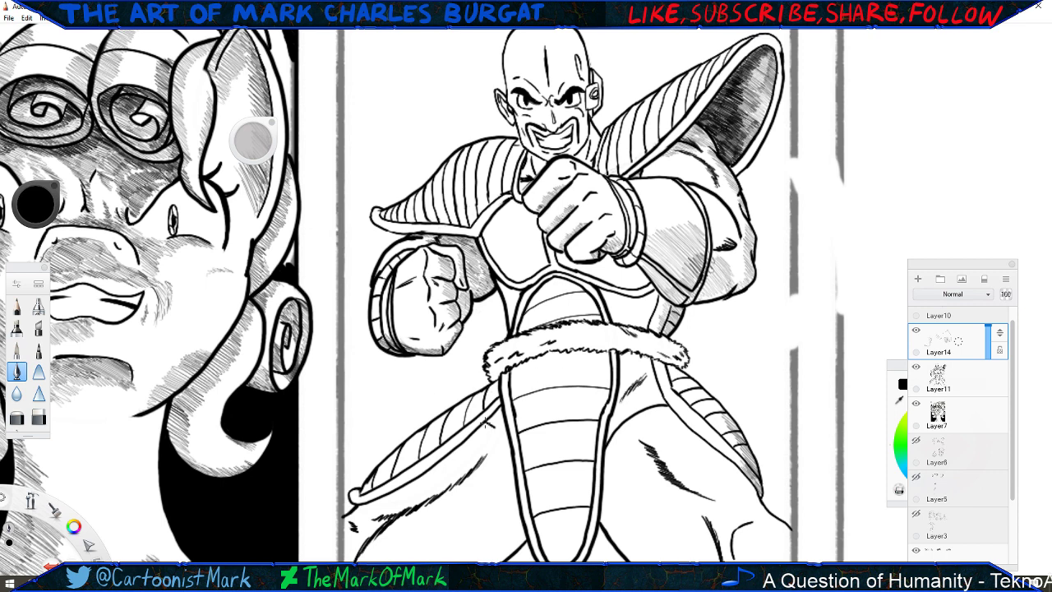
Hatch shadows on the inner thighs along both sides of the armour's centre plate.
{"action": "left_click_drag", "start_coordinate": [485, 423], "coordinate": [510, 448]}
{"action": "left_click_drag", "start_coordinate": [494, 419], "coordinate": [501, 411]}
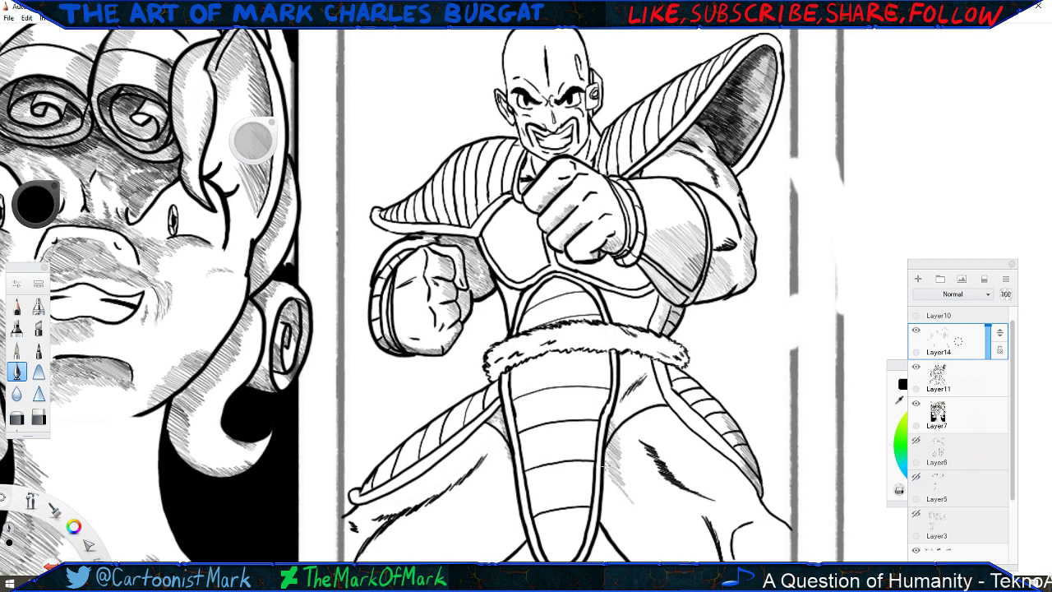
{"action": "left_click_drag", "start_coordinate": [607, 475], "coordinate": [627, 495]}
{"action": "left_click_drag", "start_coordinate": [609, 481], "coordinate": [626, 497]}
{"action": "left_click_drag", "start_coordinate": [607, 485], "coordinate": [630, 509]}
{"action": "left_click_drag", "start_coordinate": [605, 489], "coordinate": [625, 513]}
{"action": "left_click_drag", "start_coordinate": [608, 503], "coordinate": [620, 515]}
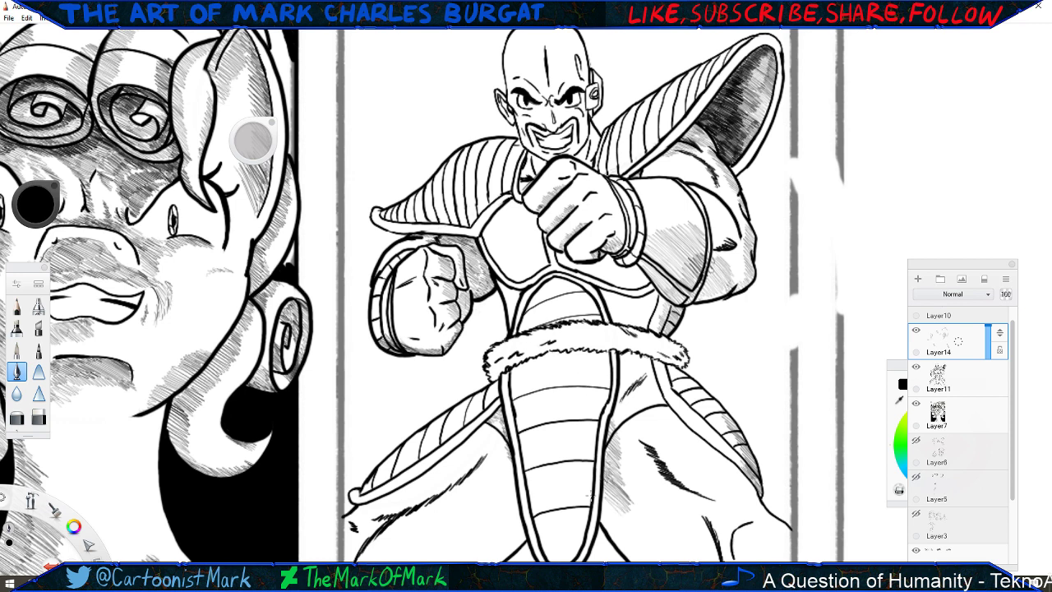
{"action": "mouse_move", "coordinate": [608, 500]}
{"action": "left_mouse_down"}
{"action": "mouse_move", "coordinate": [626, 518]}
{"action": "mouse_move", "coordinate": [622, 534]}
{"action": "left_mouse_up"}
Continue the inner-thigh hatching down to the panel's lower border and shade the knee area of the same leg.
{"action": "key", "text": "space"}
{"action": "left_click_drag", "start_coordinate": [548, 463], "coordinate": [352, 352]}
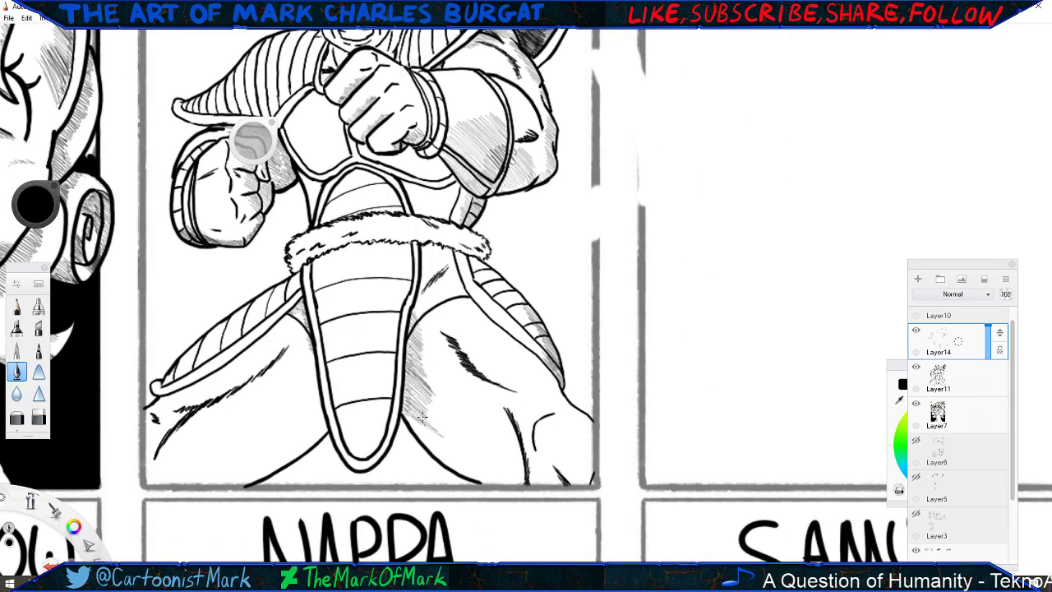
{"action": "mouse_move", "coordinate": [422, 417]}
{"action": "left_mouse_down"}
{"action": "mouse_move", "coordinate": [451, 466]}
{"action": "mouse_move", "coordinate": [446, 426]}
{"action": "mouse_move", "coordinate": [479, 477]}
{"action": "left_mouse_up"}
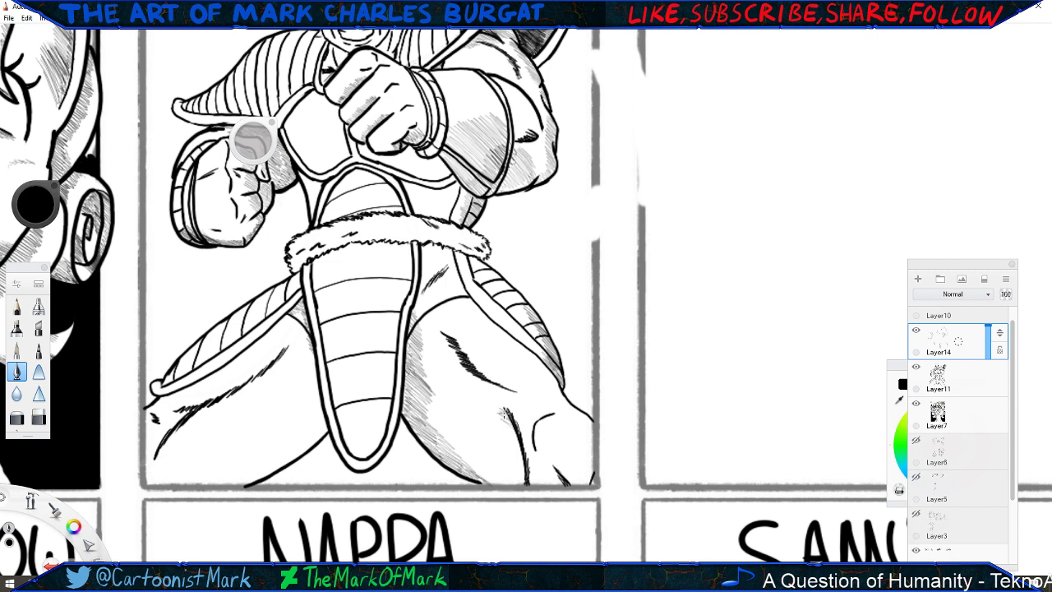
{"action": "left_click_drag", "start_coordinate": [506, 413], "coordinate": [524, 463]}
{"action": "left_click_drag", "start_coordinate": [588, 428], "coordinate": [572, 485]}
Hatch the hip guard's lower tip and the inner ends of its ribbed segments on the raised-arm side.
{"action": "mouse_move", "coordinate": [554, 379]}
{"action": "left_mouse_down"}
{"action": "mouse_move", "coordinate": [530, 382]}
{"action": "mouse_move", "coordinate": [552, 372]}
{"action": "mouse_move", "coordinate": [526, 371]}
{"action": "mouse_move", "coordinate": [514, 390]}
{"action": "mouse_move", "coordinate": [545, 392]}
{"action": "left_mouse_up"}
{"action": "left_click_drag", "start_coordinate": [561, 383], "coordinate": [549, 392]}
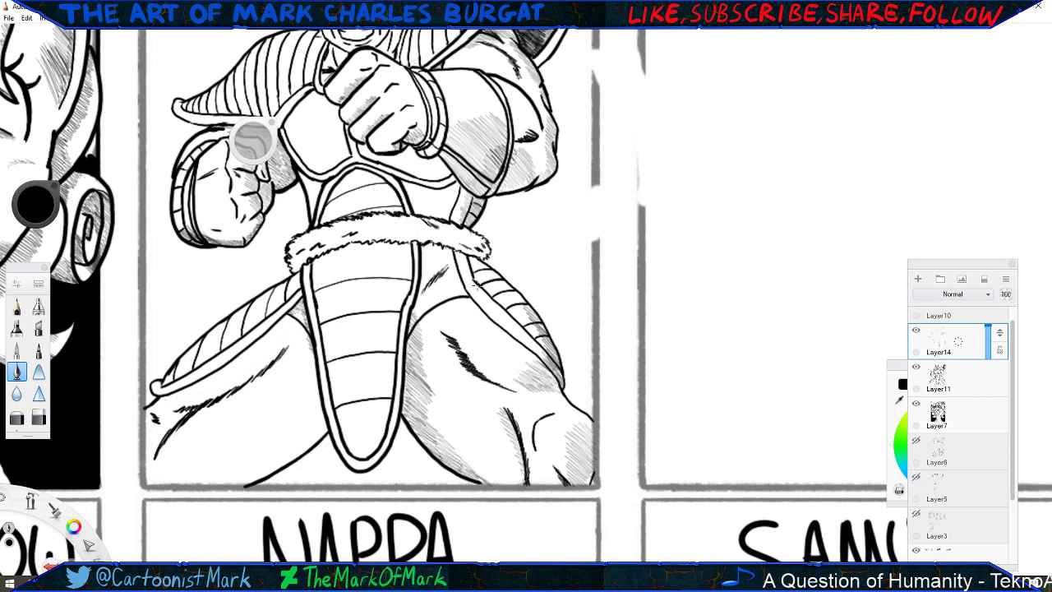
{"action": "left_click_drag", "start_coordinate": [496, 294], "coordinate": [483, 302]}
{"action": "left_click_drag", "start_coordinate": [499, 300], "coordinate": [492, 312]}
{"action": "left_click_drag", "start_coordinate": [511, 311], "coordinate": [503, 323]}
{"action": "mouse_move", "coordinate": [523, 320]}
{"action": "left_mouse_down"}
{"action": "mouse_move", "coordinate": [507, 329]}
{"action": "mouse_move", "coordinate": [516, 333]}
{"action": "left_mouse_up"}
{"action": "left_click_drag", "start_coordinate": [533, 331], "coordinate": [519, 340]}
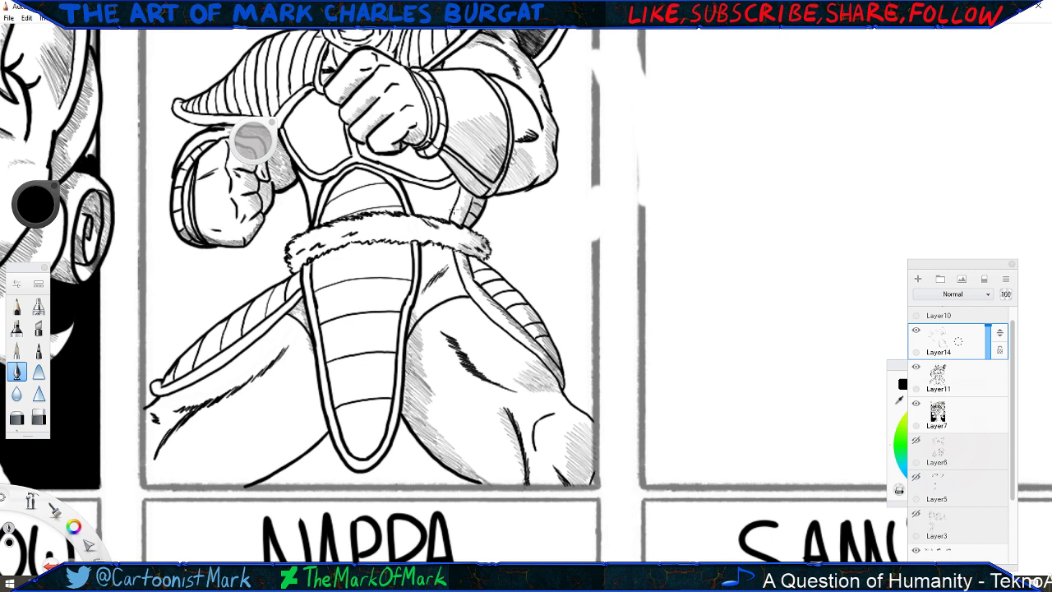
Hatch the underside of the fur belt and shade both sides of the centre plate's rim down to its tip.
{"action": "left_click_drag", "start_coordinate": [465, 228], "coordinate": [446, 246]}
{"action": "mouse_move", "coordinate": [292, 267]}
{"action": "left_mouse_down"}
{"action": "mouse_move", "coordinate": [344, 240]}
{"action": "mouse_move", "coordinate": [414, 243]}
{"action": "left_mouse_up"}
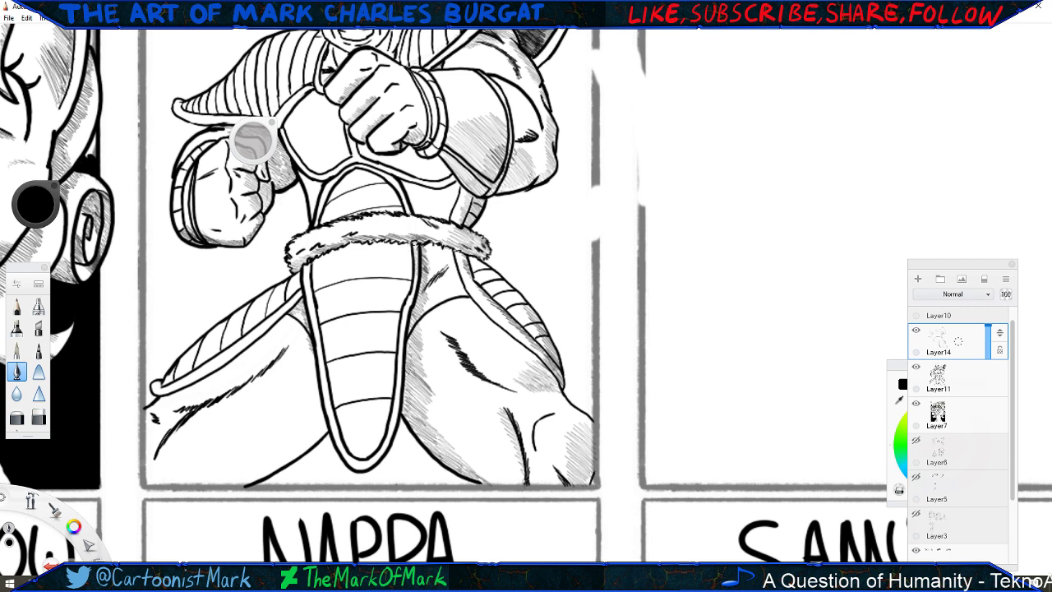
{"action": "left_click_drag", "start_coordinate": [415, 277], "coordinate": [395, 415]}
{"action": "mouse_move", "coordinate": [396, 410]}
{"action": "left_mouse_down"}
{"action": "mouse_move", "coordinate": [383, 452]}
{"action": "mouse_move", "coordinate": [354, 468]}
{"action": "left_mouse_up"}
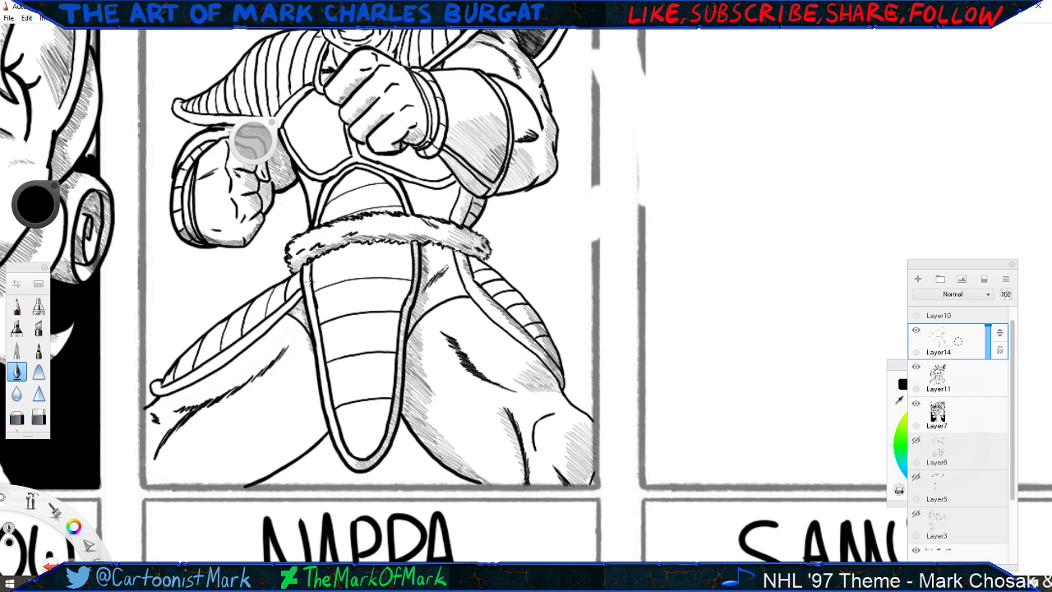
{"action": "left_click_drag", "start_coordinate": [309, 296], "coordinate": [315, 322]}
{"action": "left_click_drag", "start_coordinate": [317, 359], "coordinate": [338, 429]}
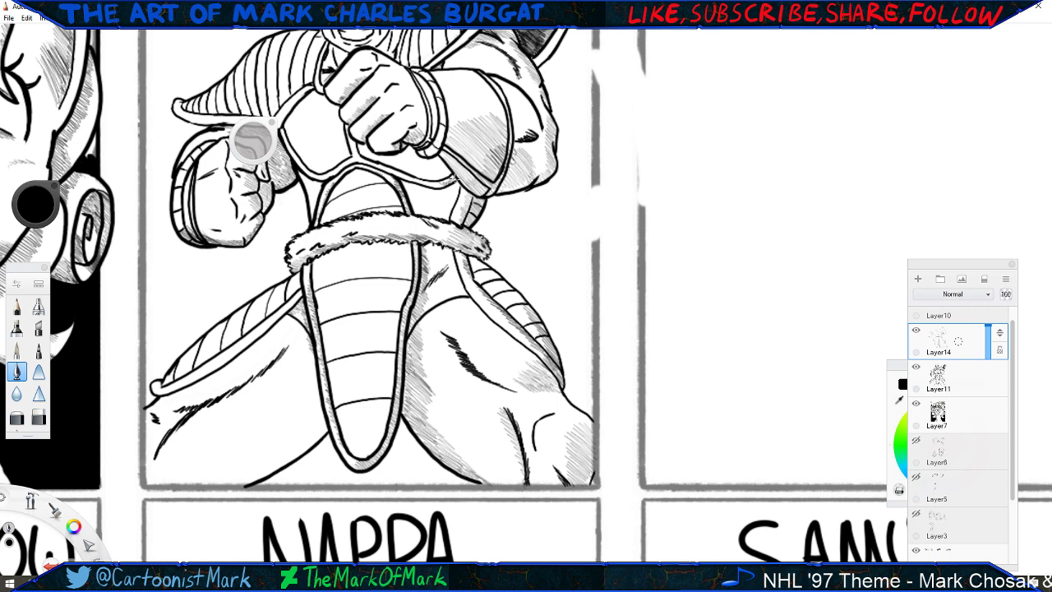
Hatch shading along the lower trim of the chest armour and the edge of the abdominal plate.
{"action": "mouse_move", "coordinate": [424, 177]}
{"action": "left_mouse_down"}
{"action": "mouse_move", "coordinate": [414, 185]}
{"action": "mouse_move", "coordinate": [377, 170]}
{"action": "left_mouse_up"}
{"action": "mouse_move", "coordinate": [391, 168]}
{"action": "left_mouse_down"}
{"action": "mouse_move", "coordinate": [352, 162]}
{"action": "mouse_move", "coordinate": [306, 177]}
{"action": "left_mouse_up"}
{"action": "mouse_move", "coordinate": [271, 123]}
{"action": "left_mouse_down"}
{"action": "mouse_move", "coordinate": [224, 132]}
{"action": "mouse_move", "coordinate": [142, 177]}
{"action": "left_mouse_up"}
Hatch the outer rim of the raised shoulder guard and the lower rim of the opposite shoulder guard.
{"action": "key", "text": "space"}
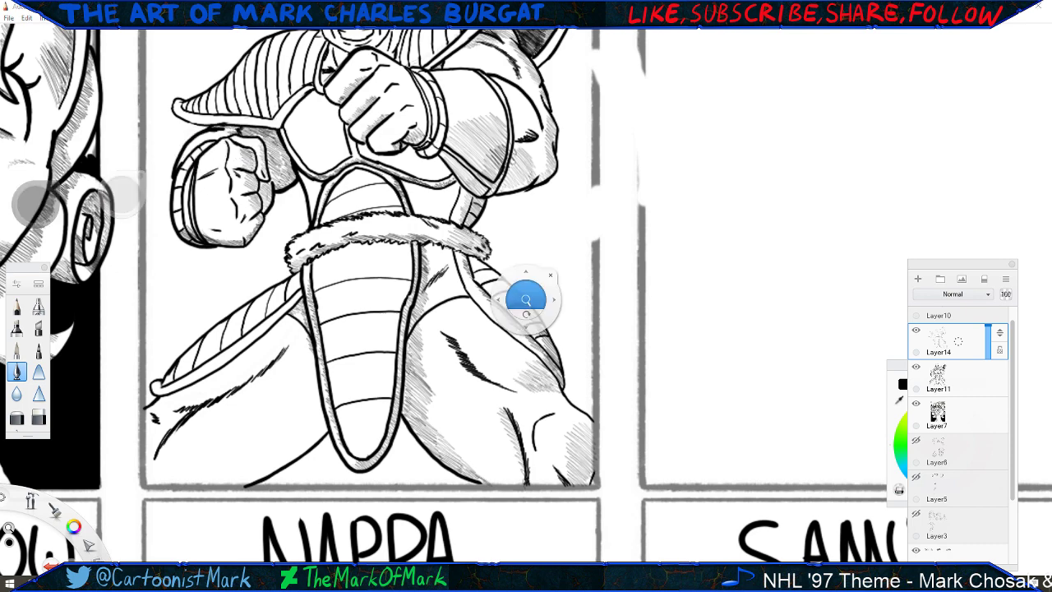
{"action": "left_click_drag", "start_coordinate": [348, 79], "coordinate": [241, 358]}
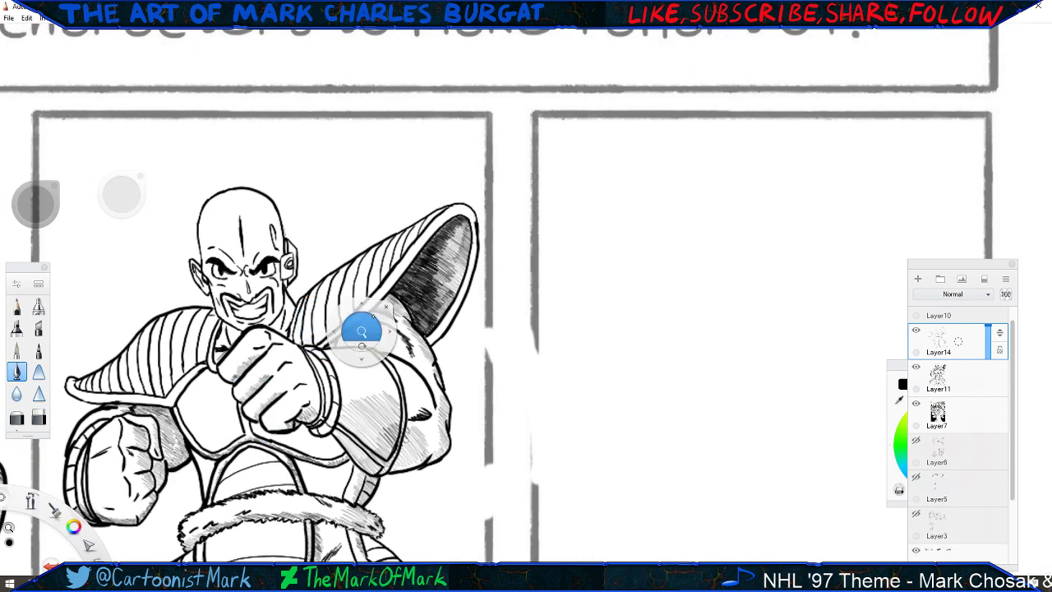
{"action": "left_click", "coordinate": [386, 306]}
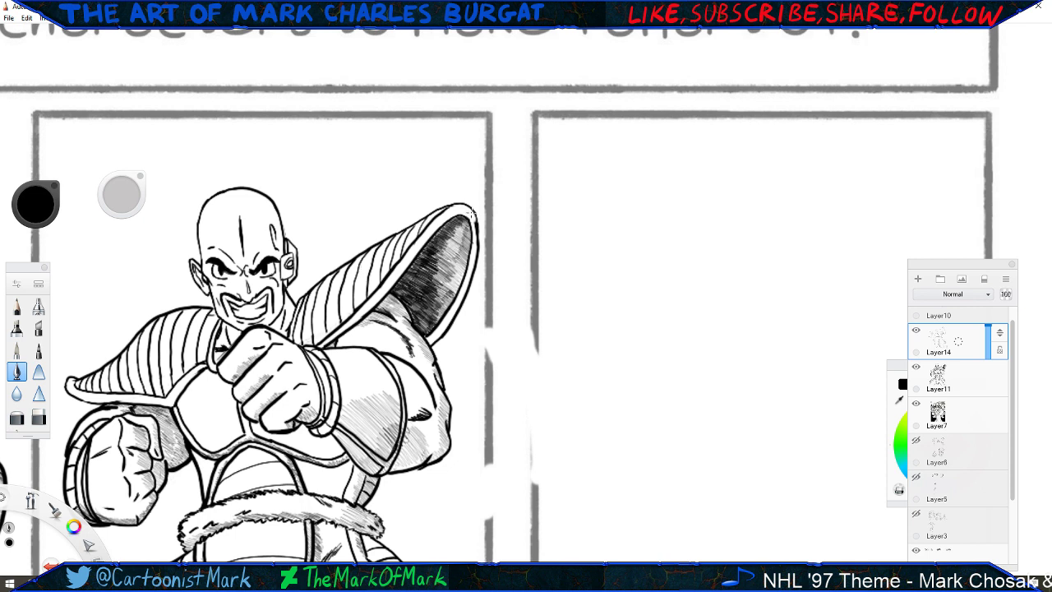
{"action": "mouse_move", "coordinate": [471, 209]}
{"action": "left_mouse_down"}
{"action": "mouse_move", "coordinate": [476, 250]}
{"action": "mouse_move", "coordinate": [445, 325]}
{"action": "left_mouse_up"}
{"action": "left_click_drag", "start_coordinate": [447, 319], "coordinate": [429, 342]}
{"action": "left_click_drag", "start_coordinate": [434, 336], "coordinate": [426, 343]}
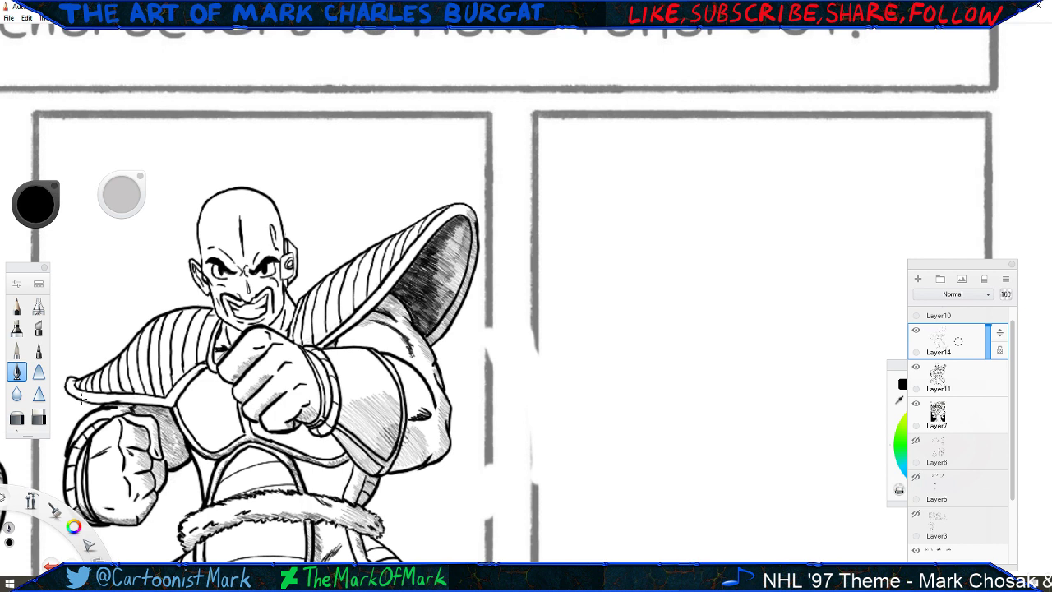
{"action": "left_click_drag", "start_coordinate": [86, 400], "coordinate": [166, 401]}
{"action": "left_click_drag", "start_coordinate": [187, 379], "coordinate": [168, 407]}
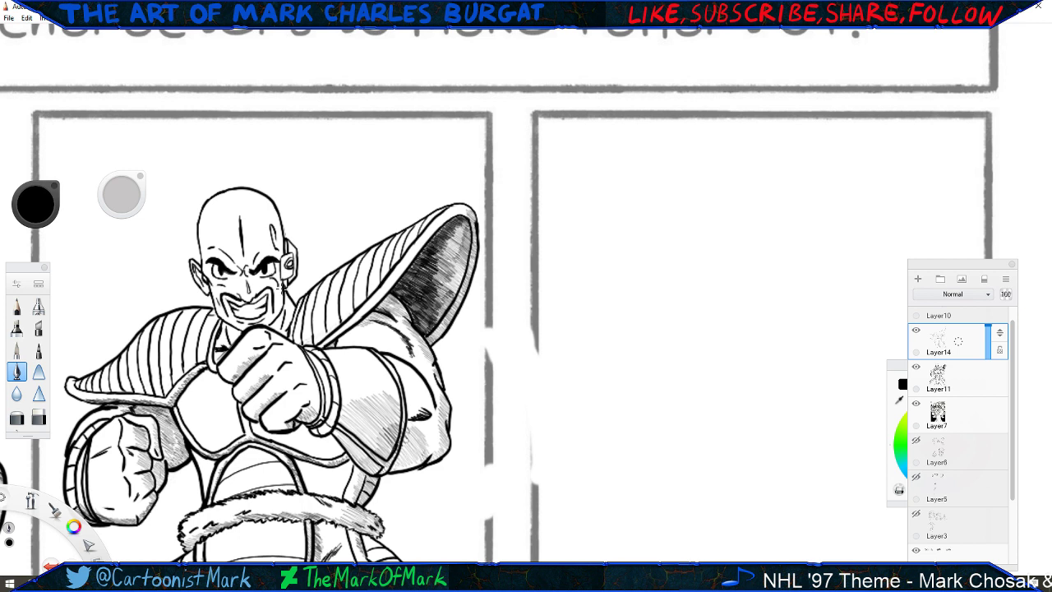
Hatch shadows on the jaw and neck above the raised fist, and add a new layer directly above Layer11.
{"action": "left_click_drag", "start_coordinate": [286, 293], "coordinate": [288, 297]}
{"action": "left_click_drag", "start_coordinate": [281, 325], "coordinate": [272, 332]}
{"action": "left_click", "coordinate": [937, 376]}
{"action": "left_click", "coordinate": [918, 278]}
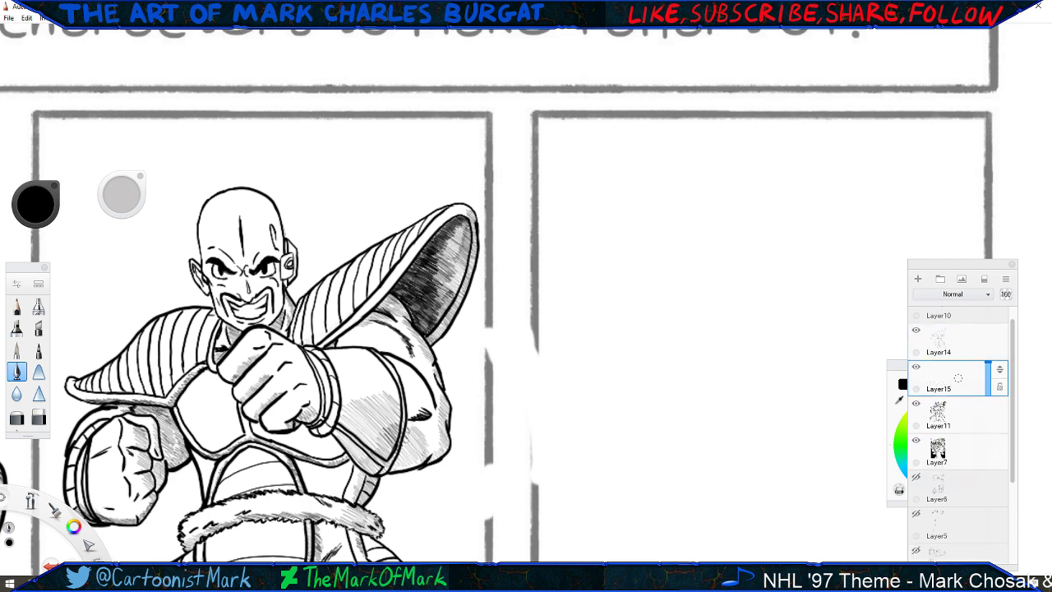
Outline a rounded rectangular scouter lens over the eye beside the earpiece, on Layer15.
{"action": "key", "text": "space"}
{"action": "key", "text": "space"}
{"action": "left_click_drag", "start_coordinate": [265, 290], "coordinate": [217, 185]}
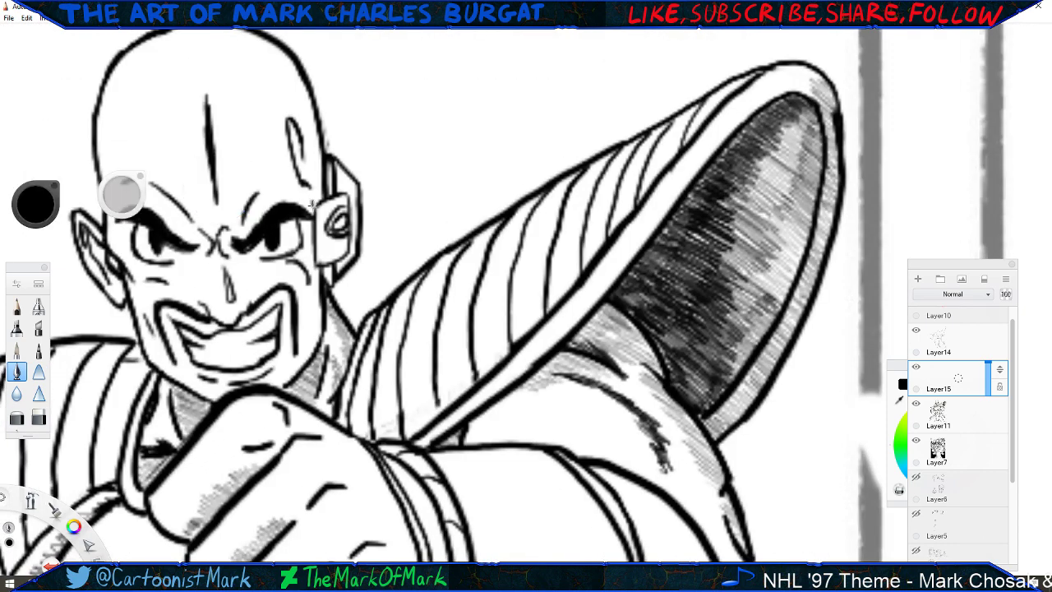
{"action": "mouse_move", "coordinate": [306, 193]}
{"action": "left_mouse_down"}
{"action": "mouse_move", "coordinate": [236, 202]}
{"action": "mouse_move", "coordinate": [225, 215]}
{"action": "mouse_move", "coordinate": [233, 261]}
{"action": "mouse_move", "coordinate": [253, 265]}
{"action": "left_mouse_up"}
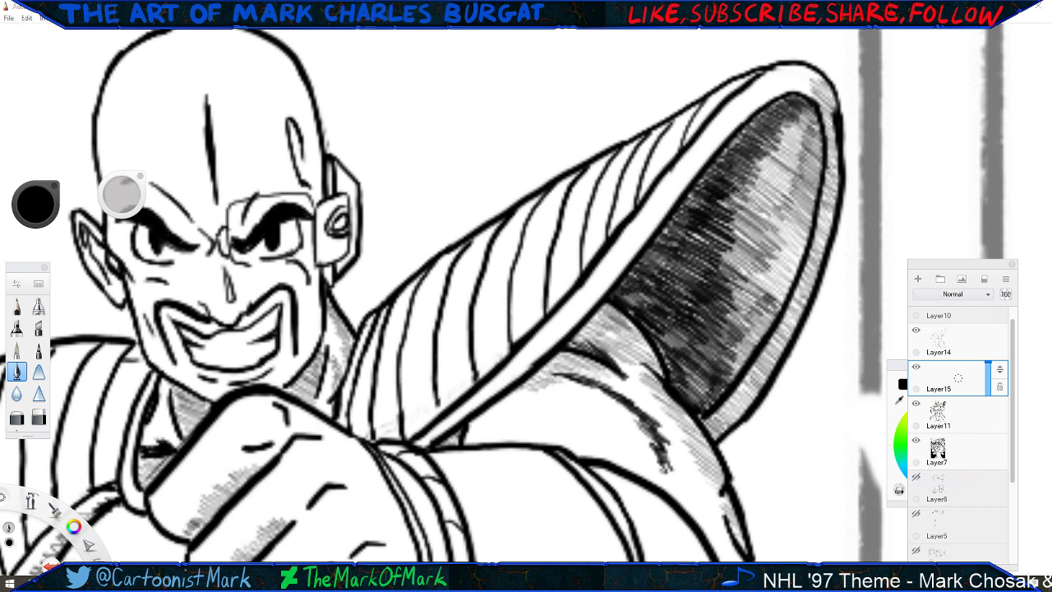
{"action": "key", "text": "ctrl+z"}
{"action": "mouse_move", "coordinate": [312, 196]}
{"action": "left_mouse_down"}
{"action": "mouse_move", "coordinate": [233, 203]}
{"action": "mouse_move", "coordinate": [220, 237]}
{"action": "mouse_move", "coordinate": [231, 265]}
{"action": "left_mouse_up"}
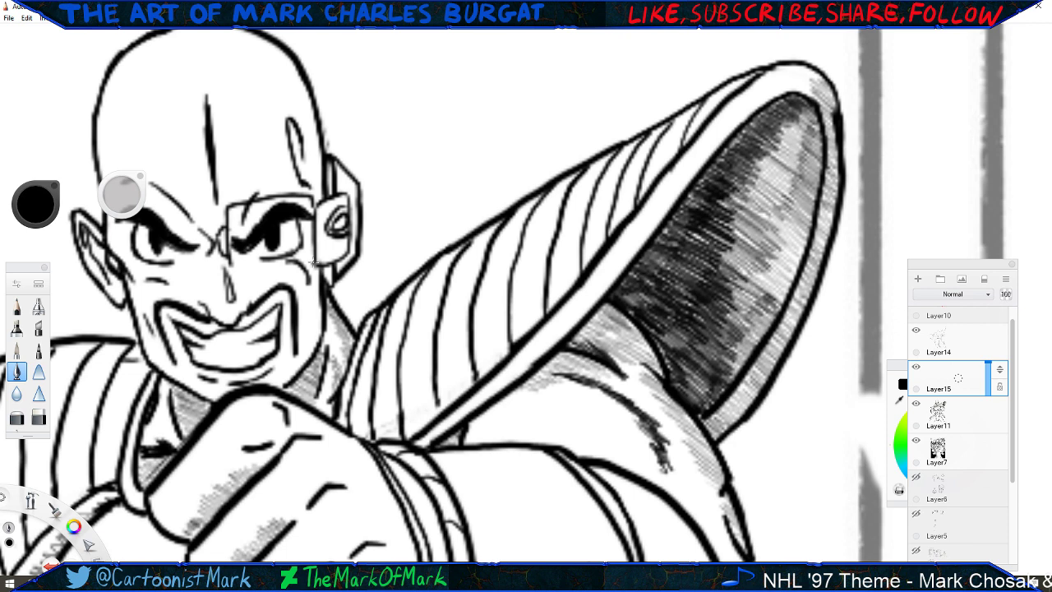
{"action": "mouse_move", "coordinate": [316, 267]}
{"action": "left_mouse_down"}
{"action": "mouse_move", "coordinate": [244, 276]}
{"action": "mouse_move", "coordinate": [230, 264]}
{"action": "left_mouse_up"}
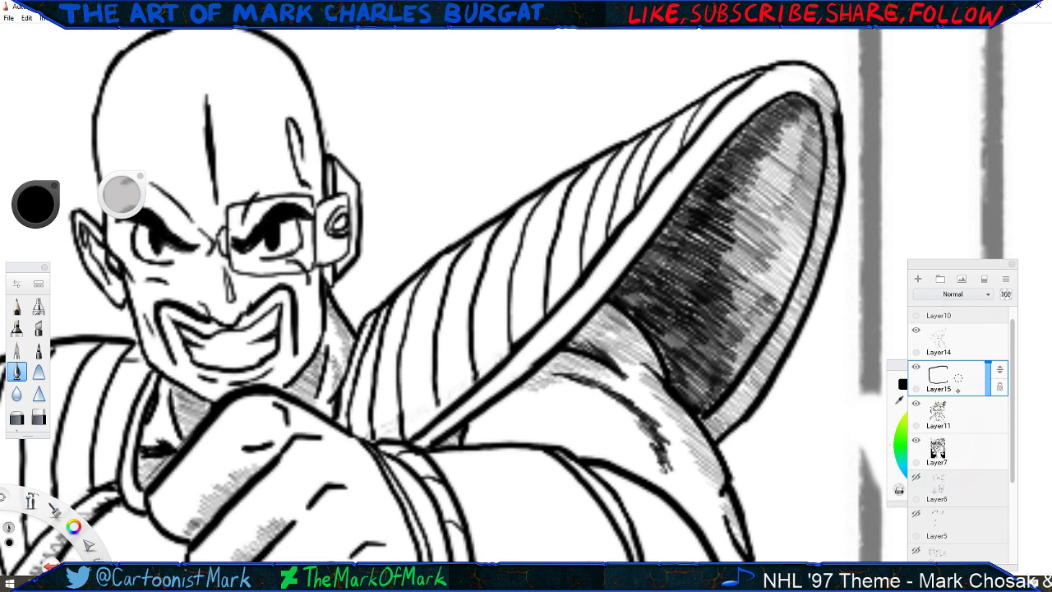
Add a new layer directly above Layer11 and set the brush colour to white.
{"action": "left_click", "coordinate": [954, 415]}
{"action": "left_click", "coordinate": [918, 279]}
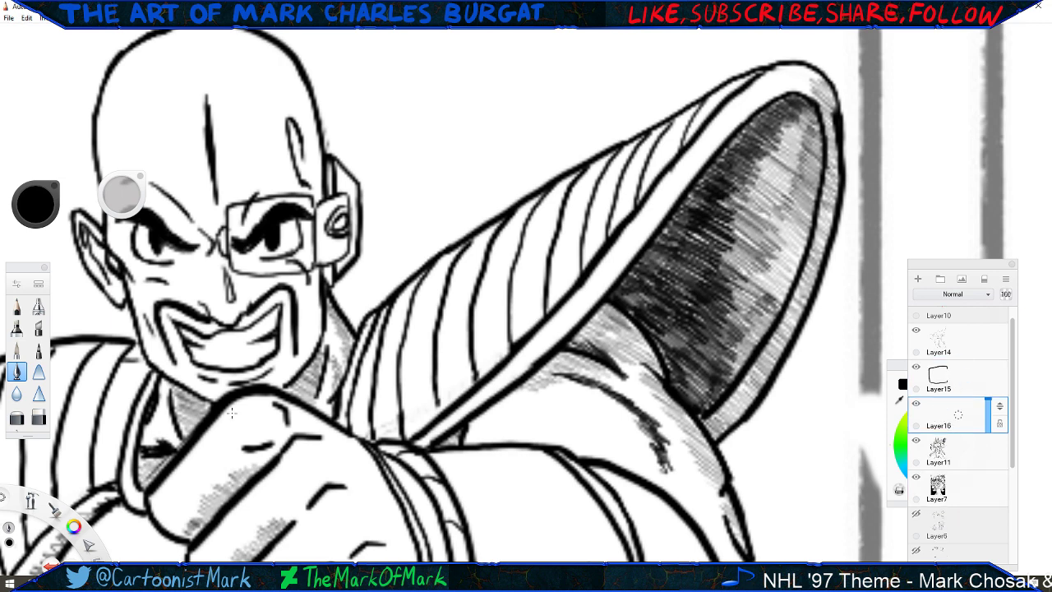
{"action": "left_click", "coordinate": [897, 386]}
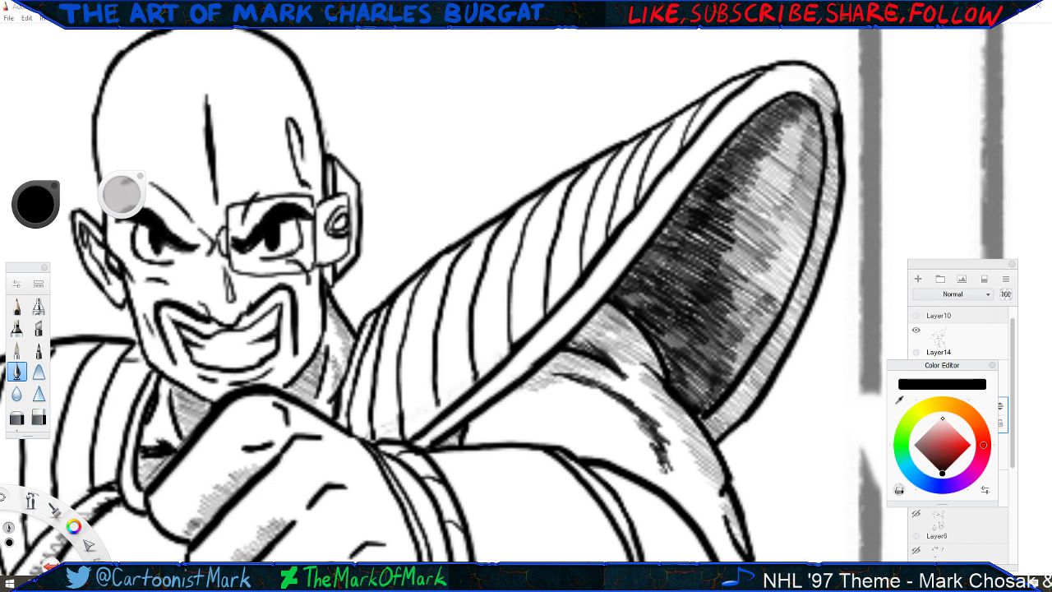
{"action": "left_click", "coordinate": [942, 420]}
{"action": "left_click", "coordinate": [942, 416]}
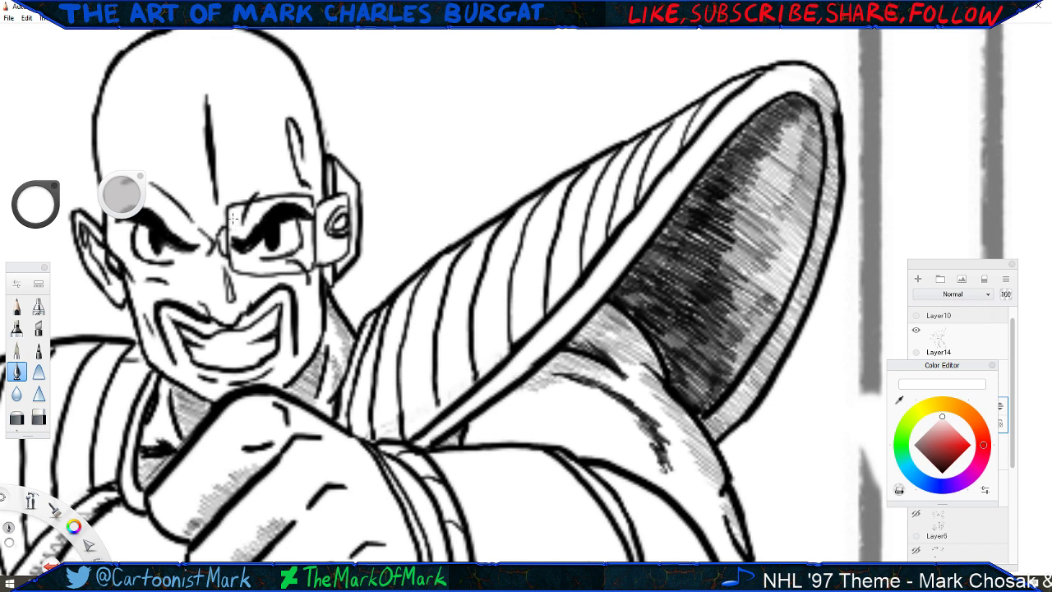
Paint the inside of the scouter lens solid white and lower that layer's opacity so the eye shows through.
{"action": "left_click_drag", "start_coordinate": [121, 196], "coordinate": [121, 195]}
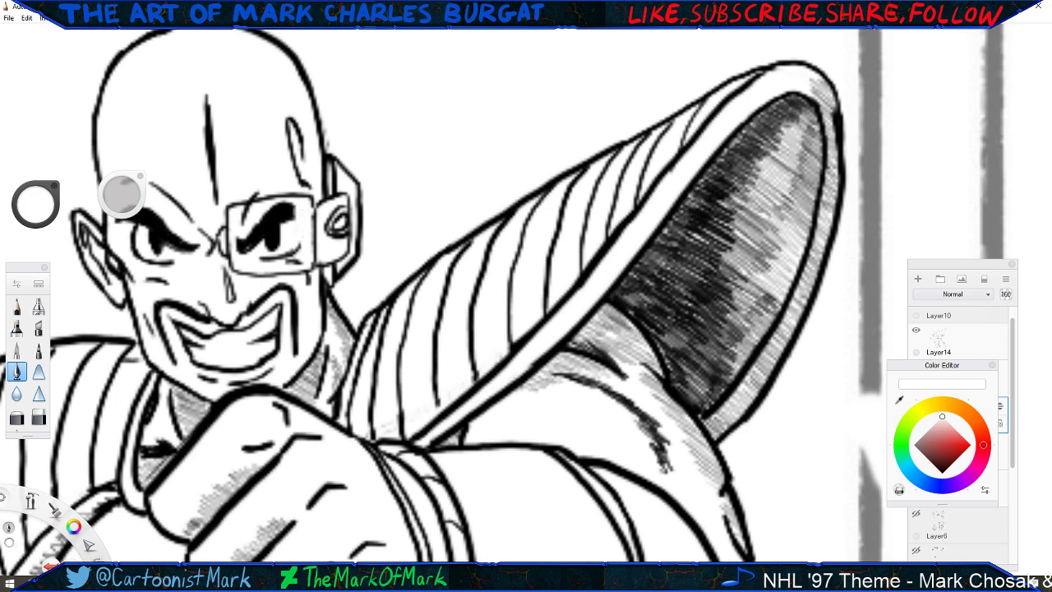
{"action": "mouse_move", "coordinate": [300, 262]}
{"action": "left_mouse_down"}
{"action": "mouse_move", "coordinate": [239, 240]}
{"action": "mouse_move", "coordinate": [248, 205]}
{"action": "mouse_move", "coordinate": [293, 212]}
{"action": "mouse_move", "coordinate": [277, 258]}
{"action": "mouse_move", "coordinate": [297, 248]}
{"action": "left_mouse_up"}
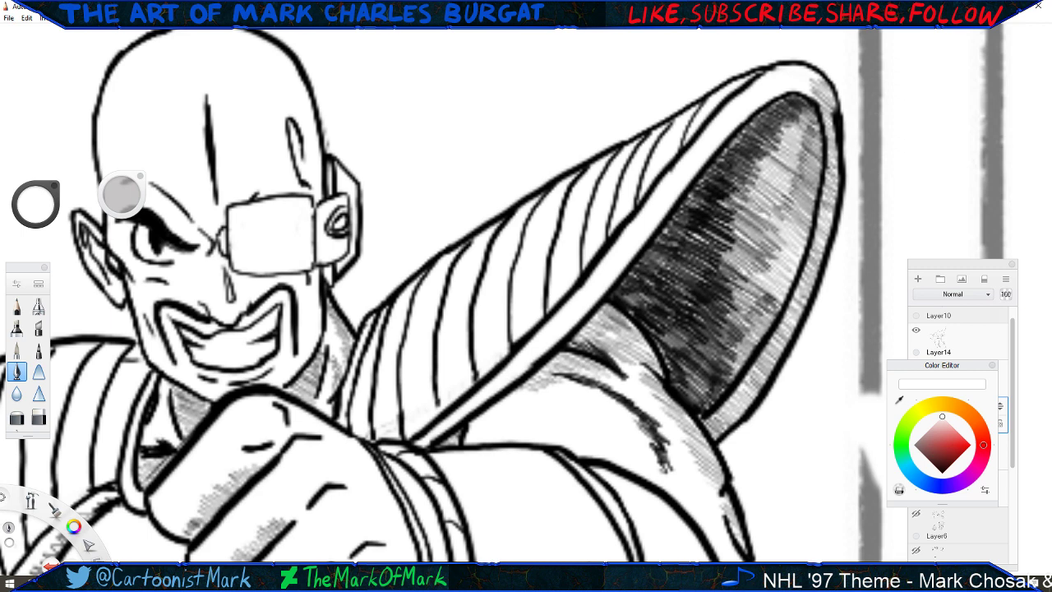
{"action": "left_click_drag", "start_coordinate": [942, 365], "coordinate": [847, 378]}
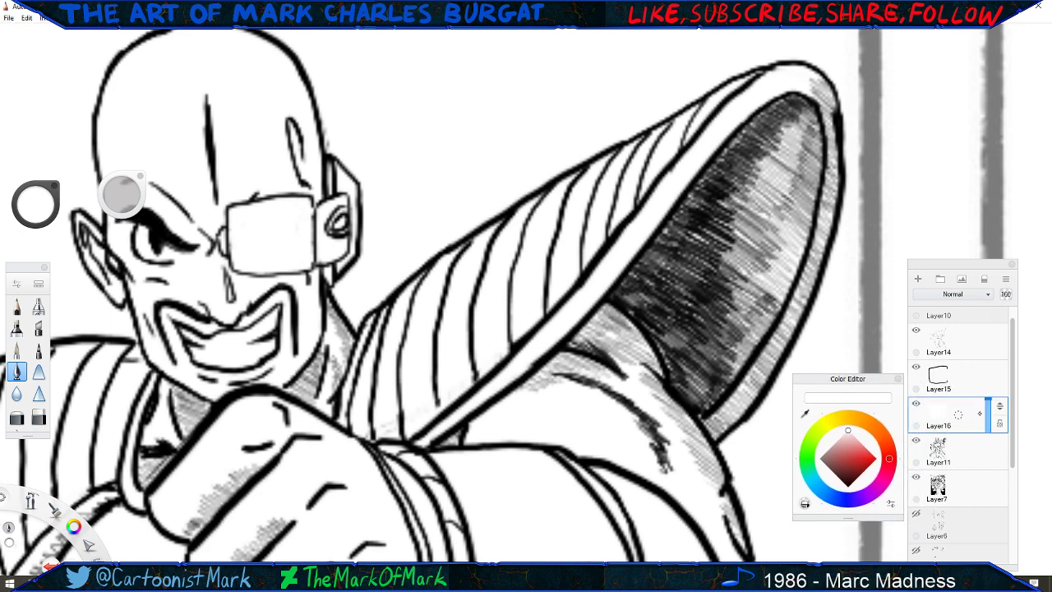
{"action": "left_click_drag", "start_coordinate": [988, 406], "coordinate": [987, 426]}
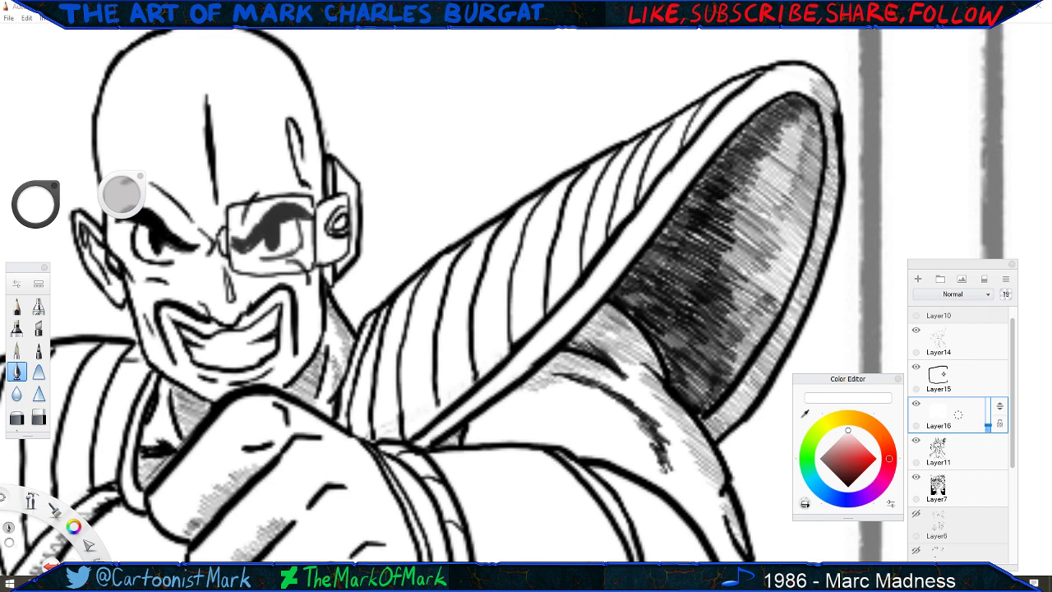
Make Layer15 active again and set the brush colour to black.
{"action": "left_click", "coordinate": [942, 375]}
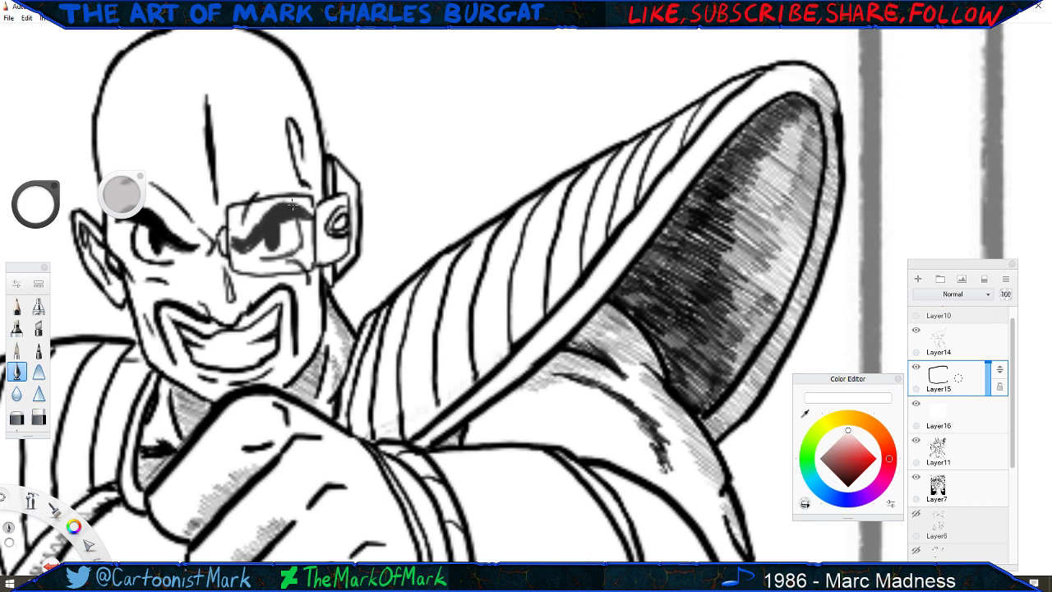
{"action": "left_click_drag", "start_coordinate": [272, 208], "coordinate": [298, 202]}
{"action": "left_click", "coordinate": [848, 487]}
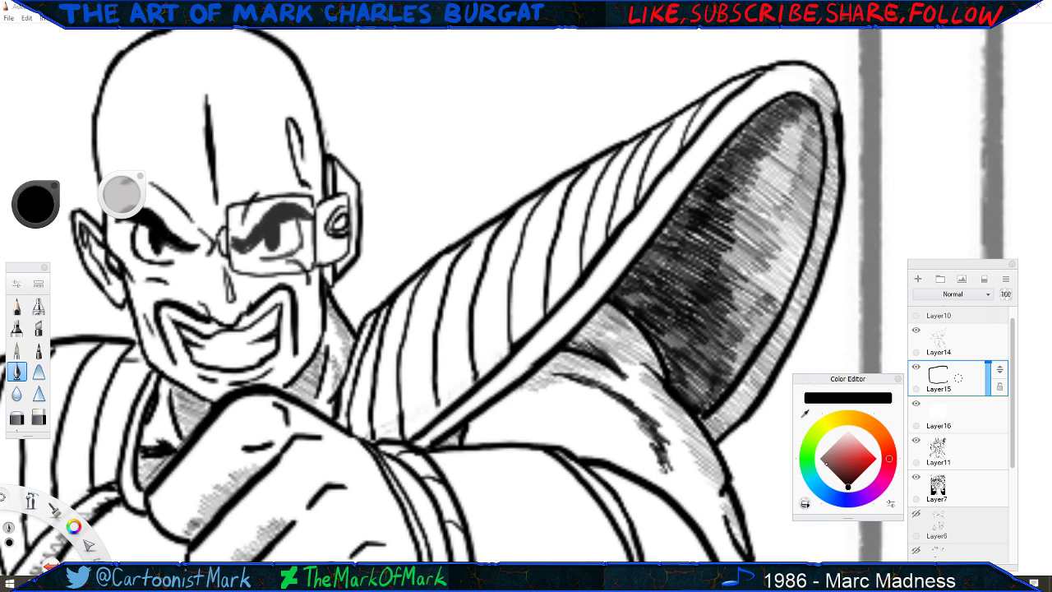
{"action": "mouse_move", "coordinate": [302, 205]}
{"action": "left_mouse_down"}
{"action": "mouse_move", "coordinate": [279, 202]}
{"action": "mouse_move", "coordinate": [256, 219]}
{"action": "mouse_move", "coordinate": [294, 228]}
{"action": "mouse_move", "coordinate": [284, 208]}
{"action": "mouse_move", "coordinate": [301, 215]}
{"action": "left_mouse_up"}
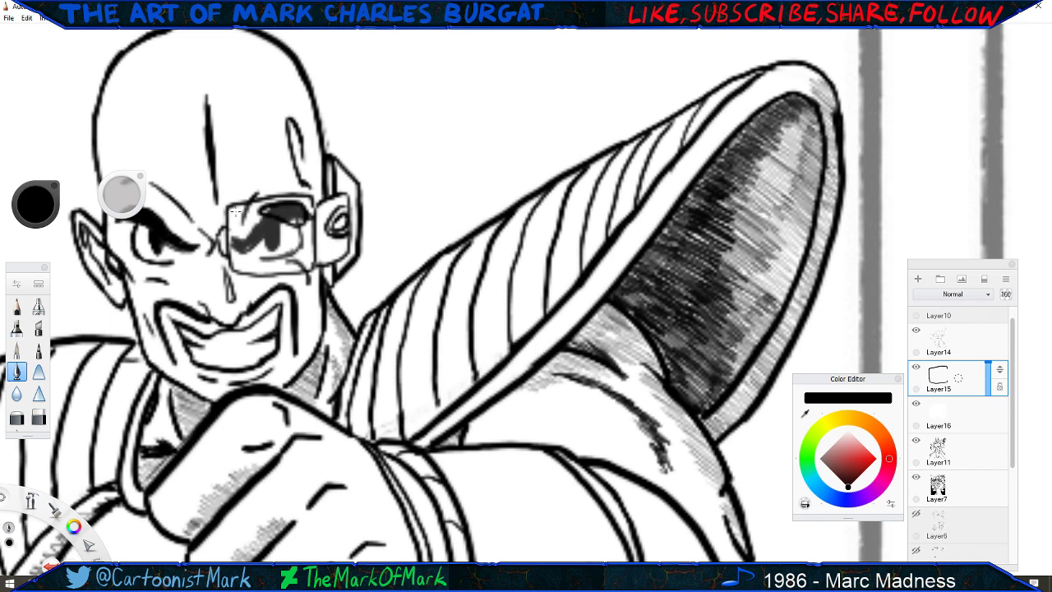
{"action": "mouse_move", "coordinate": [237, 212]}
{"action": "left_mouse_down"}
{"action": "mouse_move", "coordinate": [234, 228]}
{"action": "mouse_move", "coordinate": [238, 210]}
{"action": "left_mouse_up"}
{"action": "mouse_move", "coordinate": [304, 240]}
{"action": "left_mouse_down"}
{"action": "mouse_move", "coordinate": [261, 268]}
{"action": "mouse_move", "coordinate": [308, 259]}
{"action": "mouse_move", "coordinate": [304, 238]}
{"action": "left_mouse_up"}
{"action": "key", "text": "ctrl+z"}
{"action": "key", "text": "ctrl+z"}
{"action": "key", "text": "ctrl+z"}
{"action": "key", "text": "ctrl+z"}
{"action": "key", "text": "ctrl+z"}
{"action": "key", "text": "ctrl+z"}
{"action": "key", "text": "ctrl+z"}
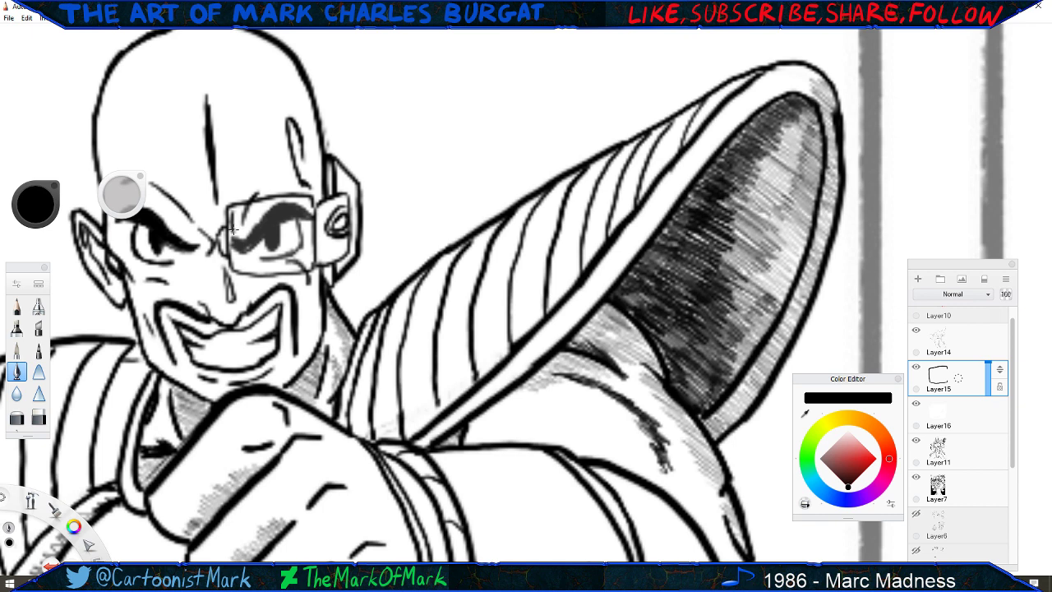
Draw black reflection contours inside the edges of the scouter lens on Layer15.
{"action": "mouse_move", "coordinate": [233, 231]}
{"action": "left_mouse_down"}
{"action": "mouse_move", "coordinate": [275, 207]}
{"action": "mouse_move", "coordinate": [234, 215]}
{"action": "mouse_move", "coordinate": [235, 258]}
{"action": "mouse_move", "coordinate": [291, 265]}
{"action": "left_mouse_up"}
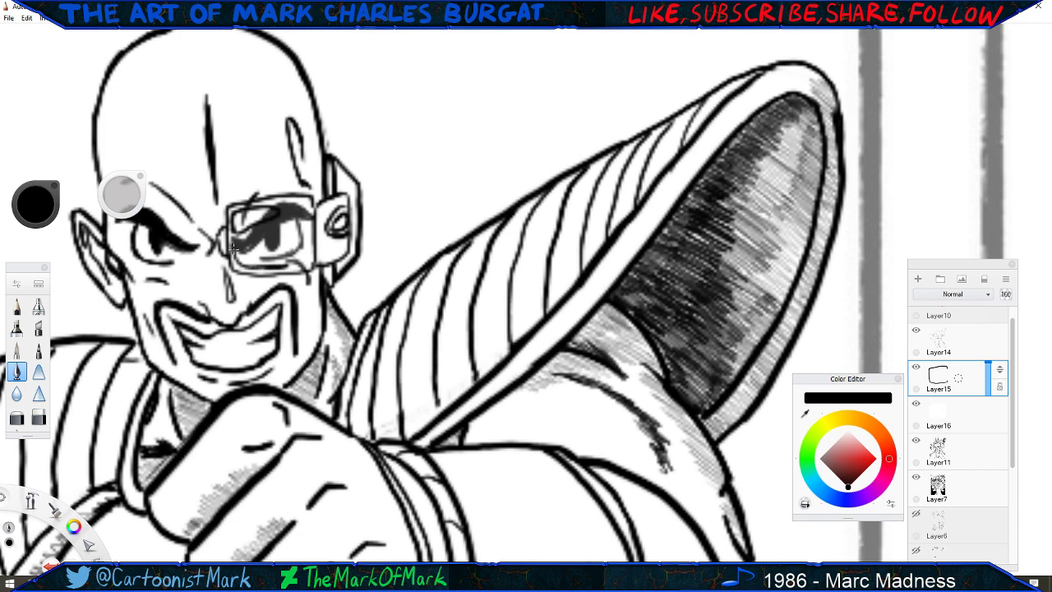
{"action": "left_click_drag", "start_coordinate": [235, 247], "coordinate": [293, 267]}
{"action": "mouse_move", "coordinate": [296, 212]}
{"action": "left_mouse_down"}
{"action": "mouse_move", "coordinate": [307, 248]}
{"action": "mouse_move", "coordinate": [306, 206]}
{"action": "left_mouse_up"}
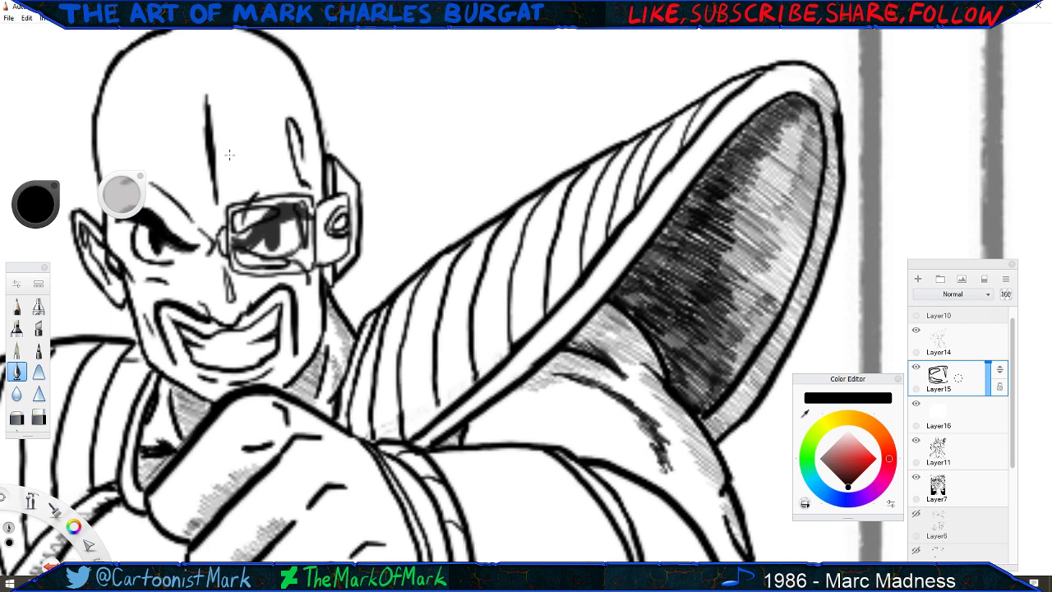
Erase the stray brow line at the upper edge of the scouter lens on Layer11.
{"action": "left_click", "coordinate": [934, 449]}
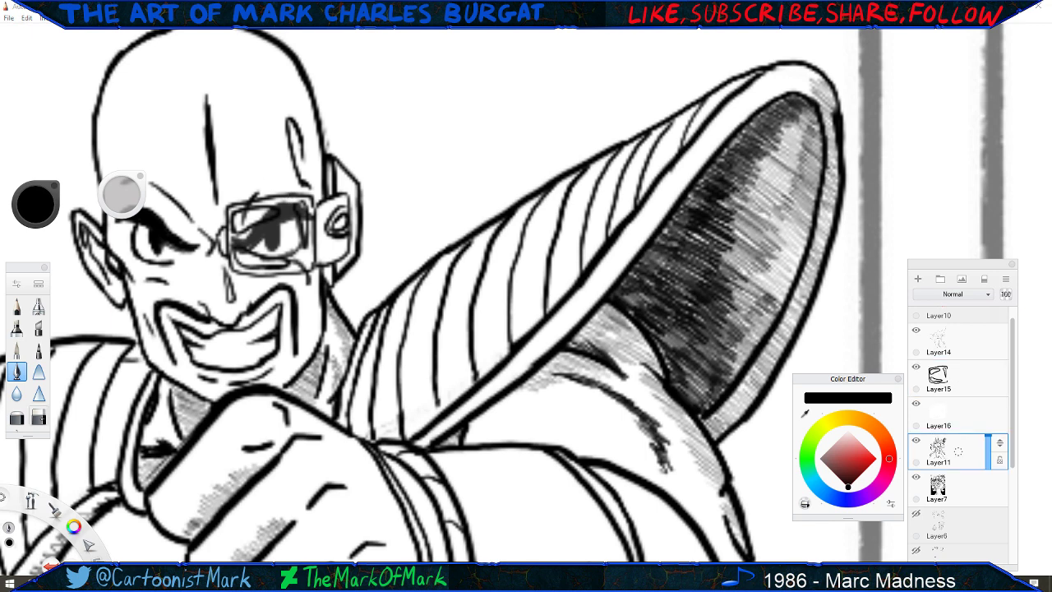
{"action": "left_click", "coordinate": [37, 417]}
{"action": "left_click_drag", "start_coordinate": [118, 177], "coordinate": [209, 167]}
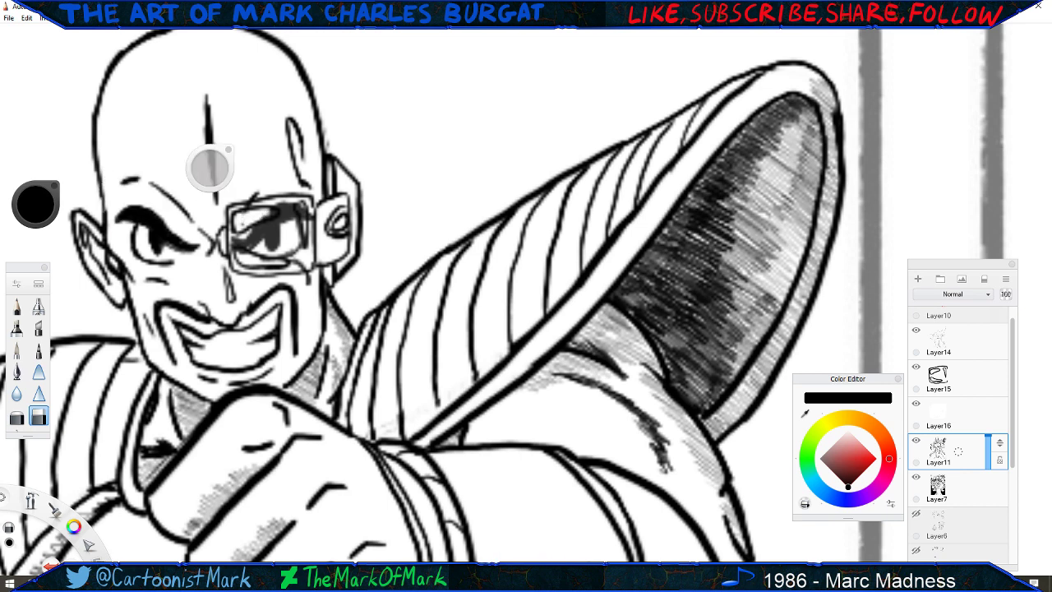
{"action": "left_click_drag", "start_coordinate": [250, 214], "coordinate": [251, 207]}
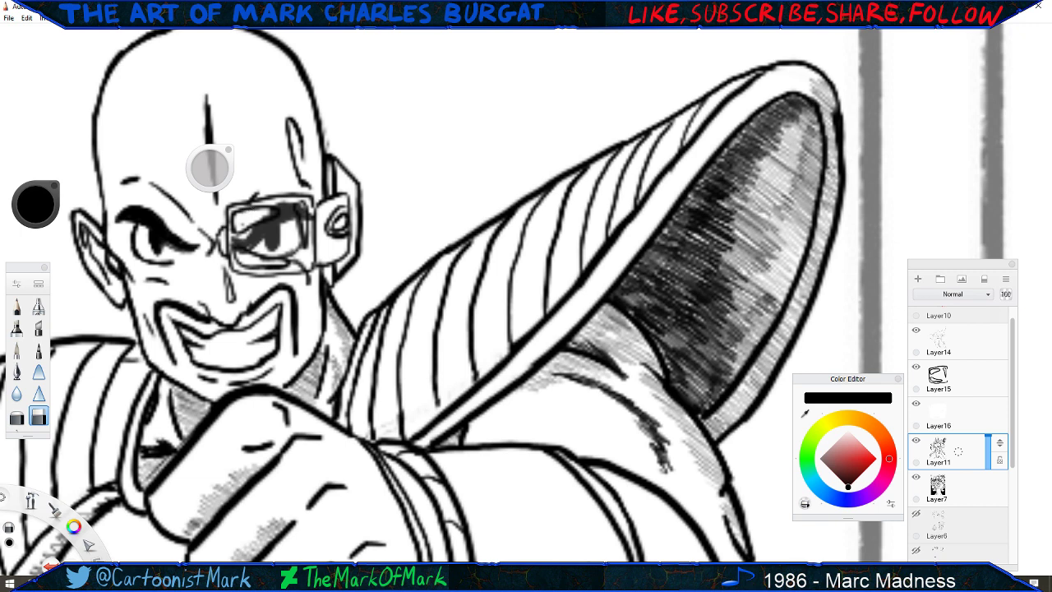
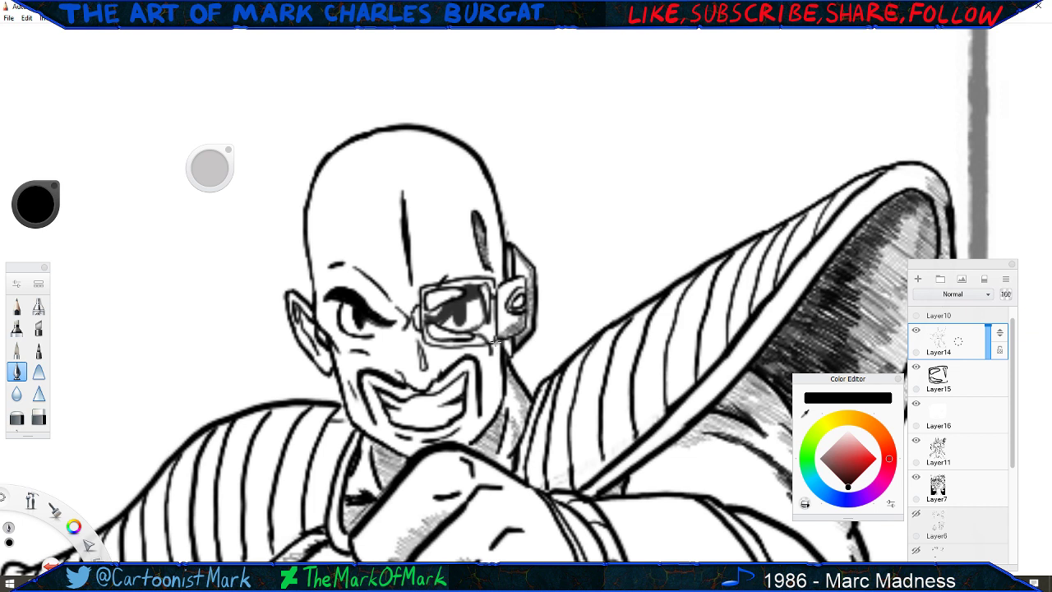
Hatch shadows on the nose, along the scouter side of the face and skull, and in the opposite ear.
{"action": "mouse_move", "coordinate": [496, 340]}
{"action": "left_mouse_down"}
{"action": "mouse_move", "coordinate": [493, 411]}
{"action": "mouse_move", "coordinate": [489, 361]}
{"action": "mouse_move", "coordinate": [491, 373]}
{"action": "mouse_move", "coordinate": [497, 359]}
{"action": "left_mouse_up"}
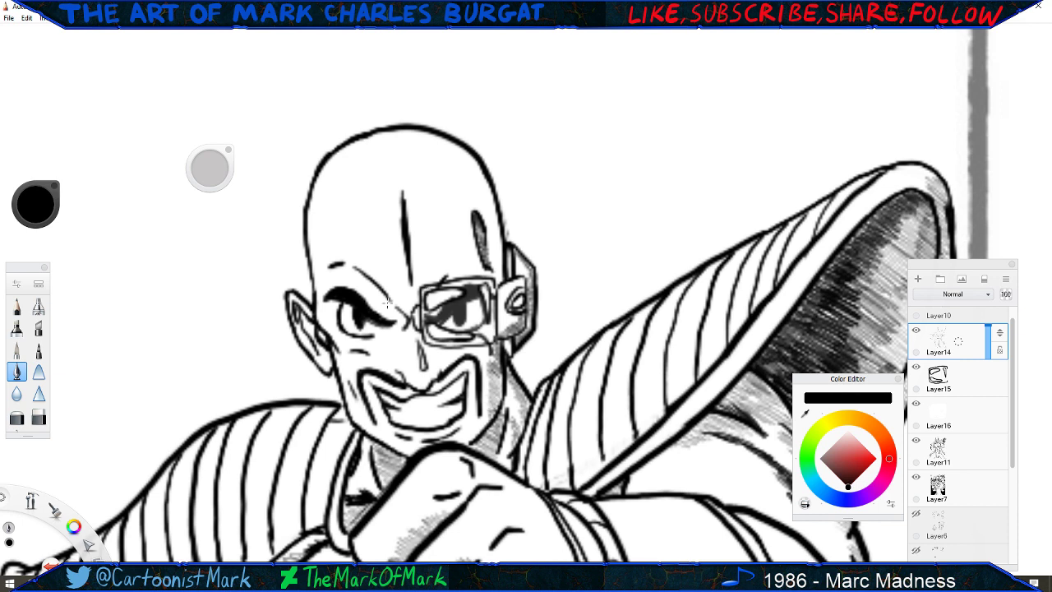
{"action": "left_click_drag", "start_coordinate": [484, 420], "coordinate": [447, 442]}
{"action": "left_click_drag", "start_coordinate": [421, 357], "coordinate": [424, 366]}
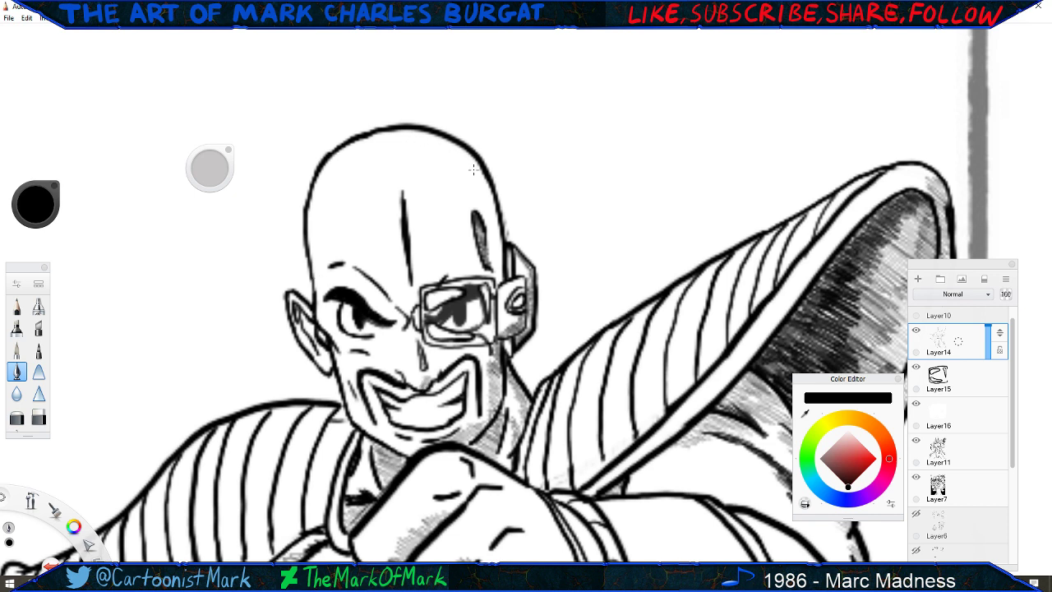
{"action": "left_click_drag", "start_coordinate": [480, 172], "coordinate": [495, 220]}
{"action": "left_click_drag", "start_coordinate": [481, 173], "coordinate": [498, 274]}
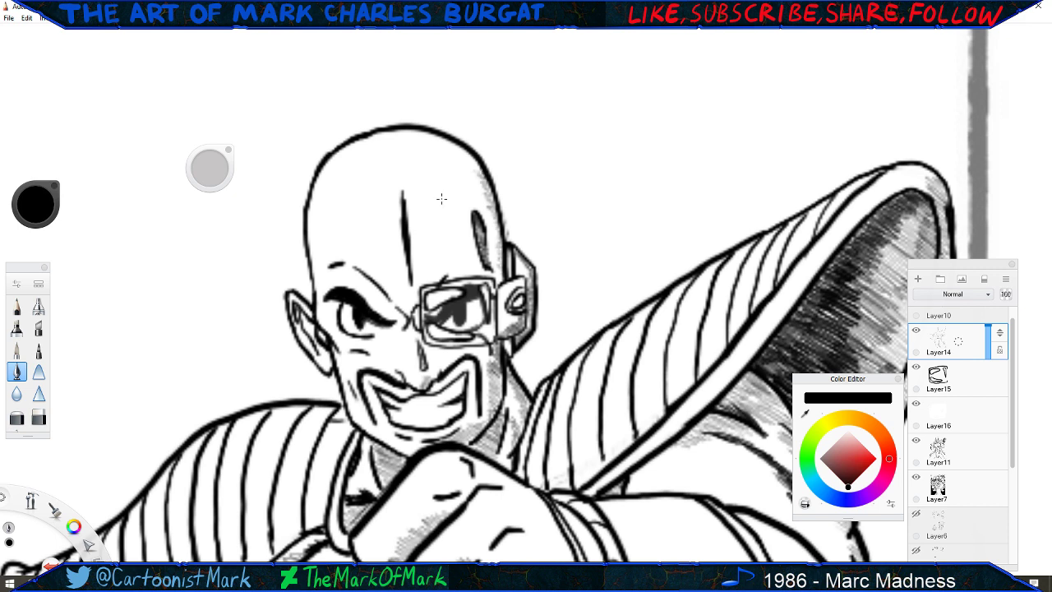
{"action": "left_click_drag", "start_coordinate": [299, 314], "coordinate": [327, 358]}
Hatch the thigh below the lowered fist along its muscle line, beside the centre plate and at the panel's edge.
{"action": "key", "text": "space"}
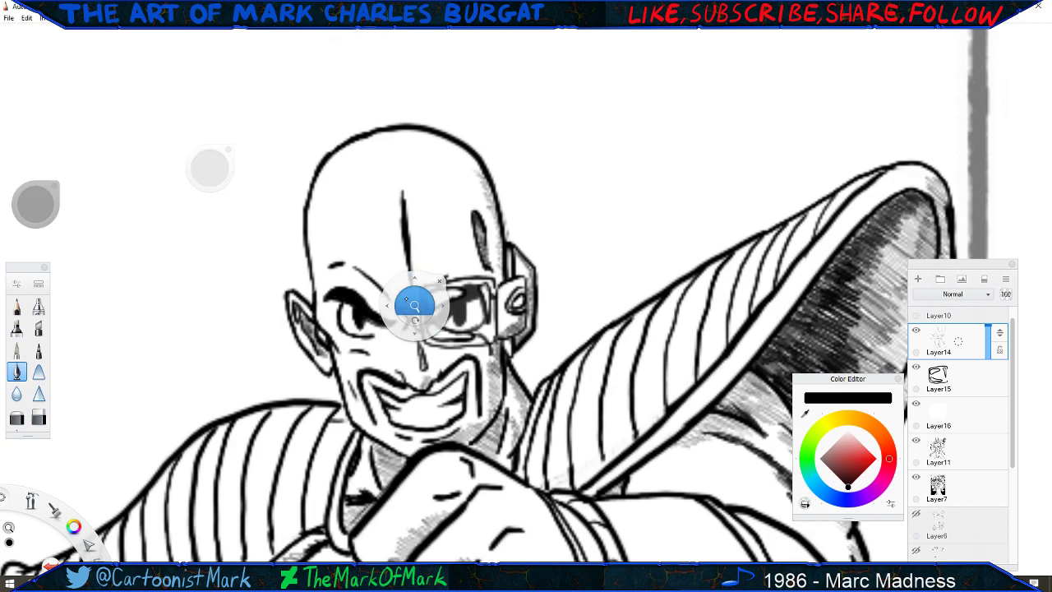
{"action": "left_click_drag", "start_coordinate": [415, 306], "coordinate": [393, 345]}
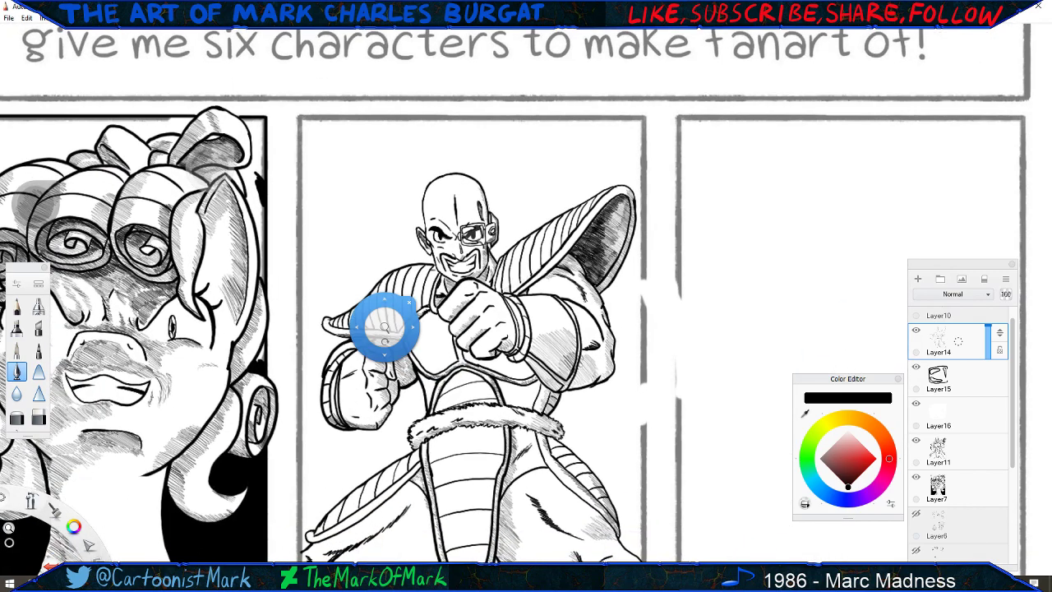
{"action": "left_click_drag", "start_coordinate": [446, 463], "coordinate": [552, 423]}
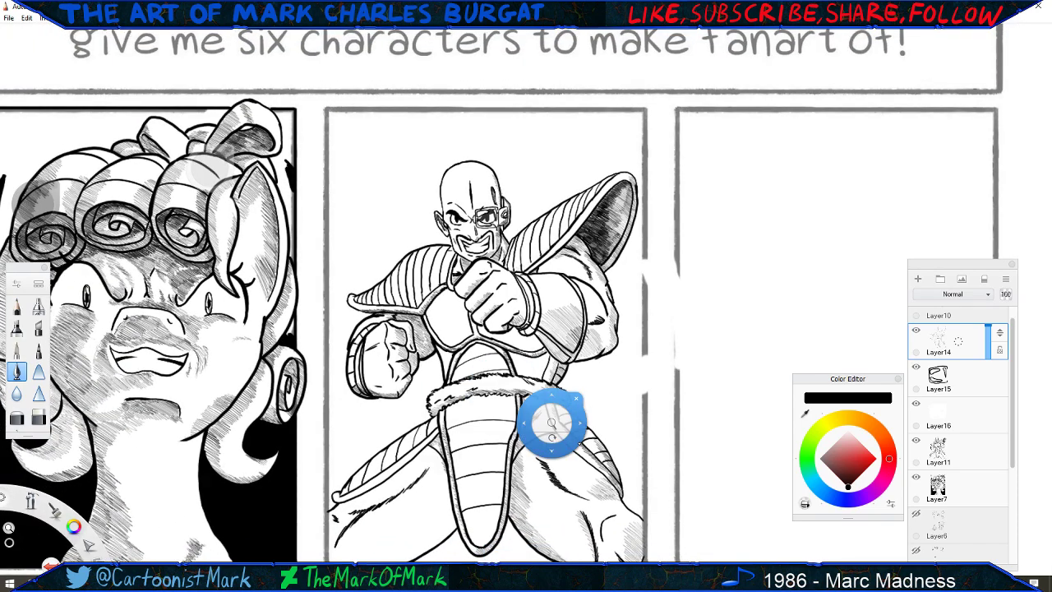
{"action": "left_click_drag", "start_coordinate": [377, 462], "coordinate": [421, 384]}
{"action": "left_click_drag", "start_coordinate": [467, 477], "coordinate": [437, 416]}
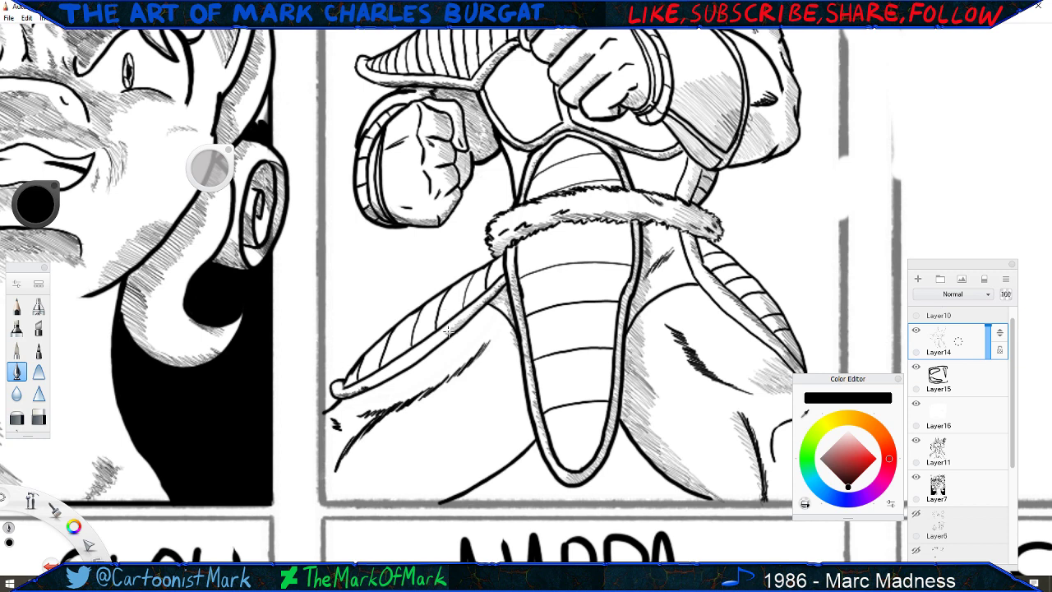
{"action": "left_click_drag", "start_coordinate": [440, 338], "coordinate": [445, 334]}
{"action": "key", "text": "ctrl+z"}
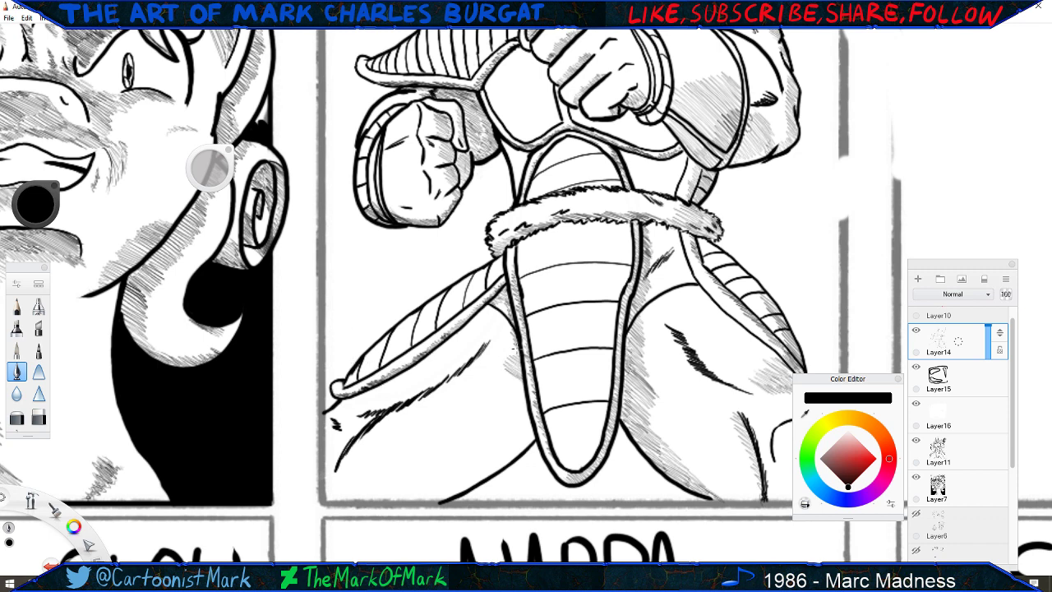
{"action": "mouse_move", "coordinate": [516, 334]}
{"action": "left_mouse_down"}
{"action": "mouse_move", "coordinate": [497, 390]}
{"action": "mouse_move", "coordinate": [508, 424]}
{"action": "mouse_move", "coordinate": [530, 413]}
{"action": "mouse_move", "coordinate": [518, 429]}
{"action": "mouse_move", "coordinate": [530, 437]}
{"action": "left_mouse_up"}
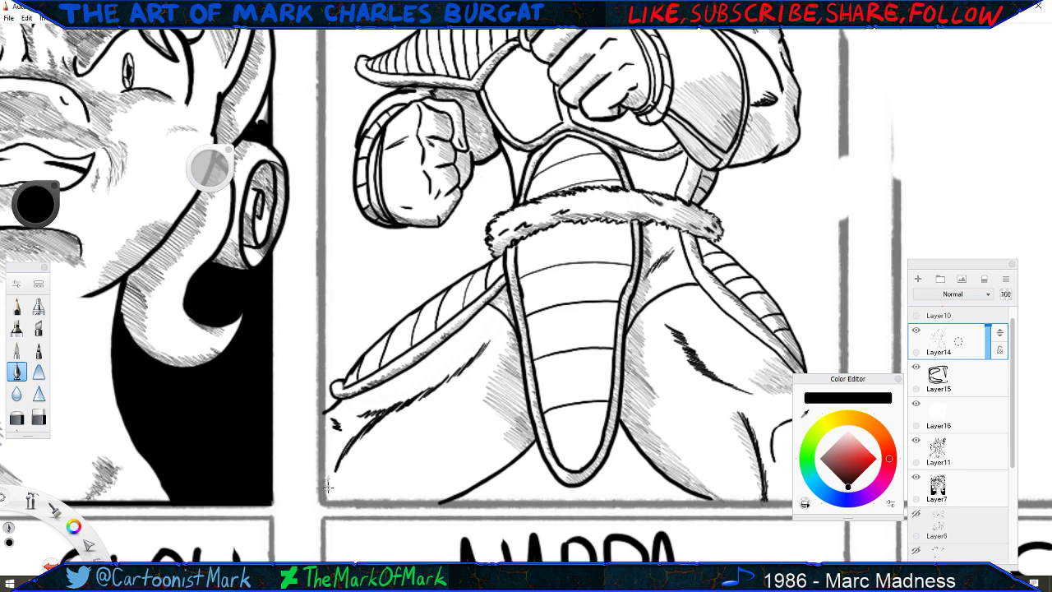
{"action": "left_click_drag", "start_coordinate": [328, 488], "coordinate": [334, 499]}
{"action": "mouse_move", "coordinate": [508, 410]}
{"action": "left_mouse_down"}
{"action": "mouse_move", "coordinate": [477, 464]}
{"action": "mouse_move", "coordinate": [510, 457]}
{"action": "mouse_move", "coordinate": [473, 470]}
{"action": "mouse_move", "coordinate": [486, 470]}
{"action": "left_mouse_up"}
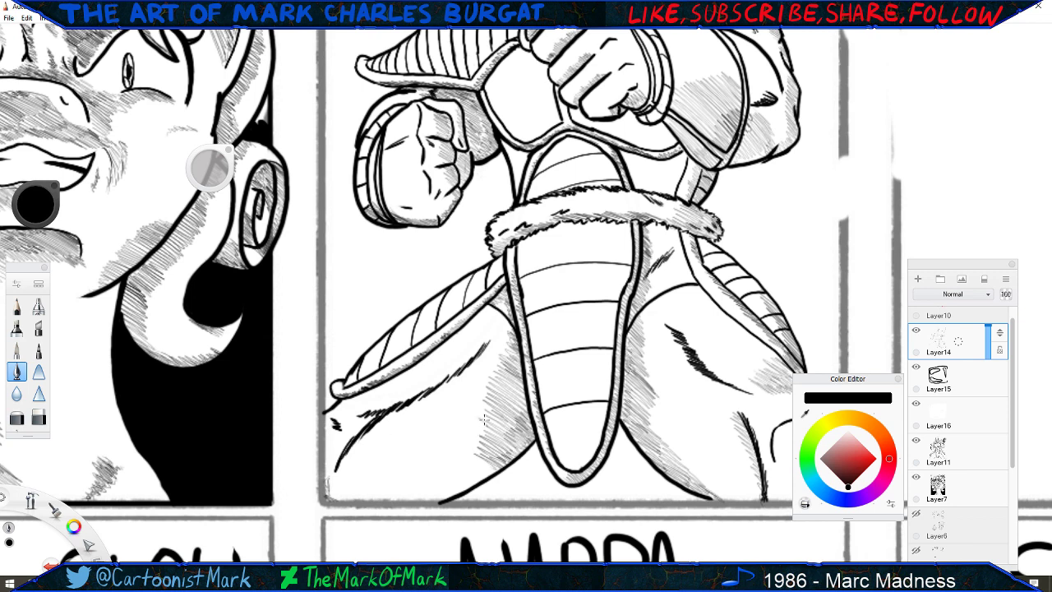
Extend the hatching across the underside of the same thigh down to the panel's lower border.
{"action": "mouse_move", "coordinate": [488, 421]}
{"action": "left_mouse_down"}
{"action": "mouse_move", "coordinate": [450, 454]}
{"action": "mouse_move", "coordinate": [380, 487]}
{"action": "left_mouse_up"}
{"action": "left_click_drag", "start_coordinate": [403, 477], "coordinate": [376, 490]}
{"action": "key", "text": "ctrl+z"}
{"action": "mouse_move", "coordinate": [488, 416]}
{"action": "left_mouse_down"}
{"action": "mouse_move", "coordinate": [444, 458]}
{"action": "mouse_move", "coordinate": [366, 497]}
{"action": "mouse_move", "coordinate": [398, 497]}
{"action": "left_mouse_up"}
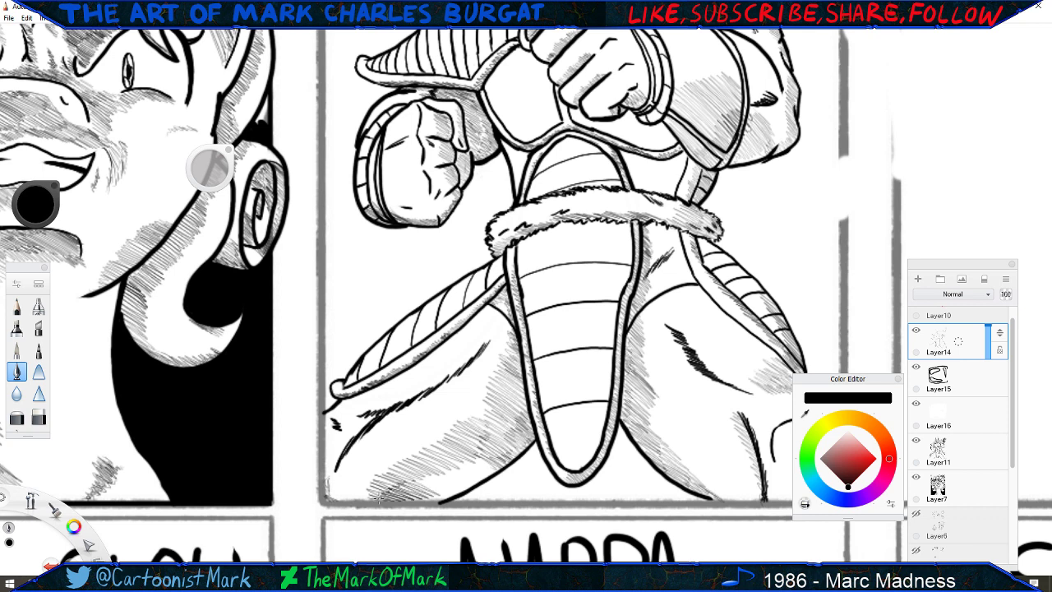
{"action": "mouse_move", "coordinate": [455, 477]}
{"action": "left_mouse_down"}
{"action": "mouse_move", "coordinate": [416, 495]}
{"action": "mouse_move", "coordinate": [438, 482]}
{"action": "left_mouse_up"}
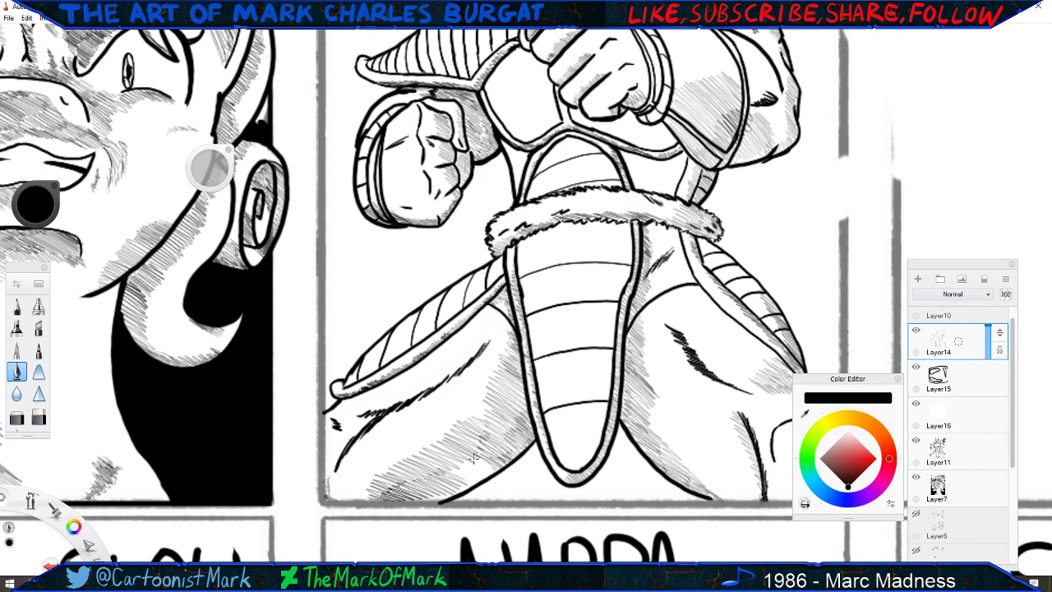
{"action": "left_click_drag", "start_coordinate": [493, 456], "coordinate": [450, 481]}
{"action": "left_click_drag", "start_coordinate": [475, 472], "coordinate": [439, 487]}
{"action": "mouse_move", "coordinate": [469, 482]}
{"action": "left_mouse_down"}
{"action": "mouse_move", "coordinate": [424, 501]}
{"action": "mouse_move", "coordinate": [444, 493]}
{"action": "left_mouse_up"}
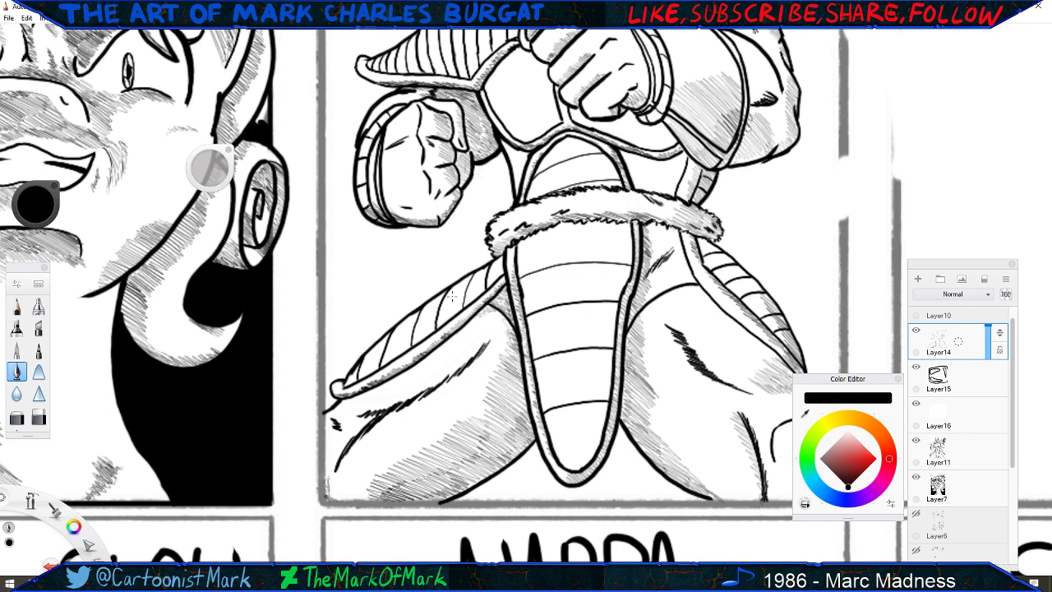
{"action": "key", "text": "space"}
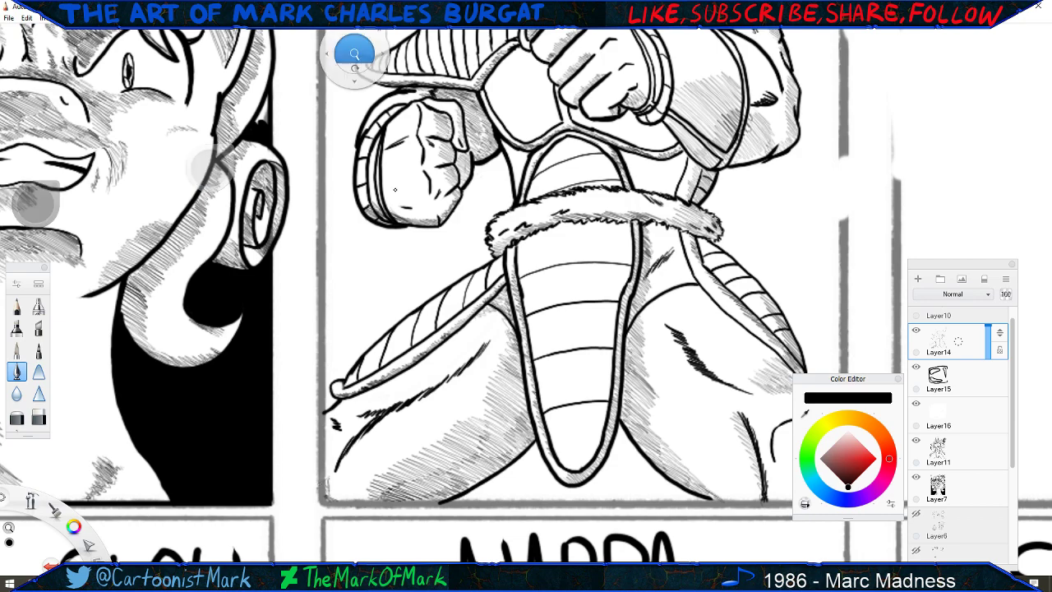
Show the rough sketch on Layer6 briefly to compare it with the inked Nappa panel, and hide it again.
{"action": "left_click_drag", "start_coordinate": [400, 212], "coordinate": [357, 386]}
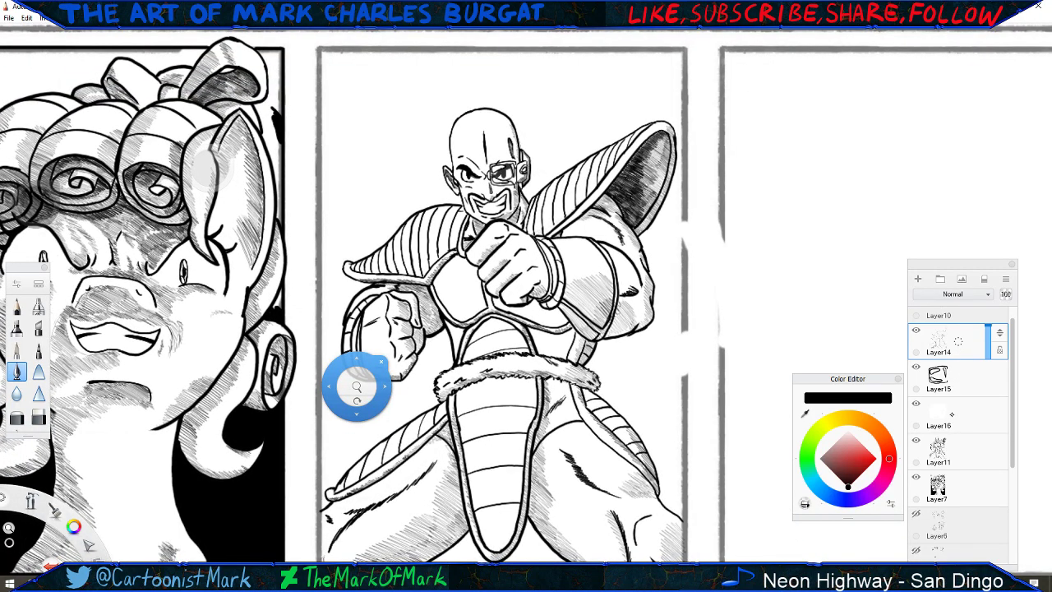
{"action": "left_click_drag", "start_coordinate": [399, 435], "coordinate": [398, 458]}
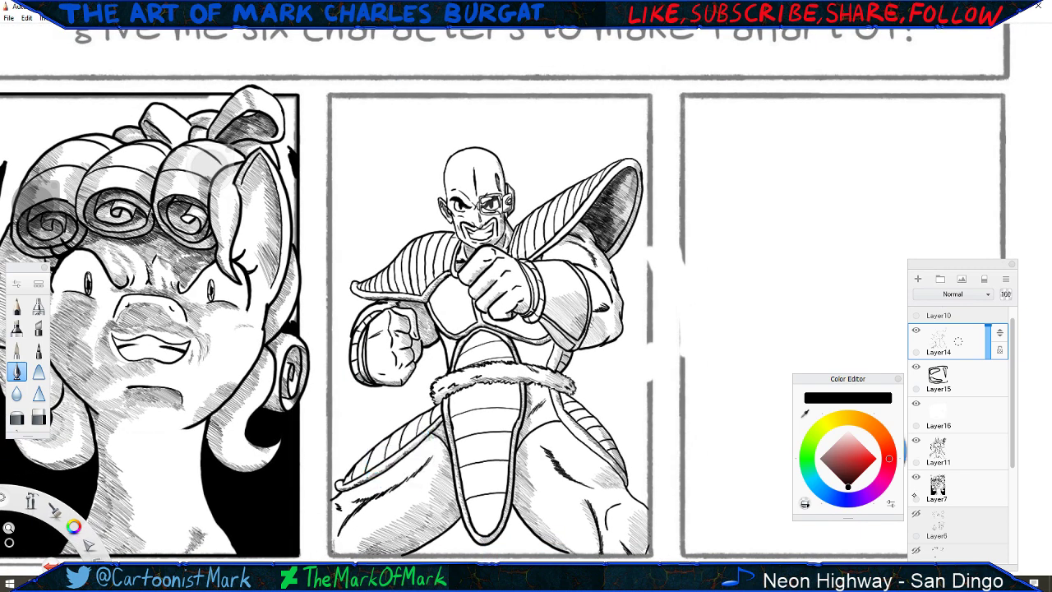
{"action": "left_click", "coordinate": [915, 515]}
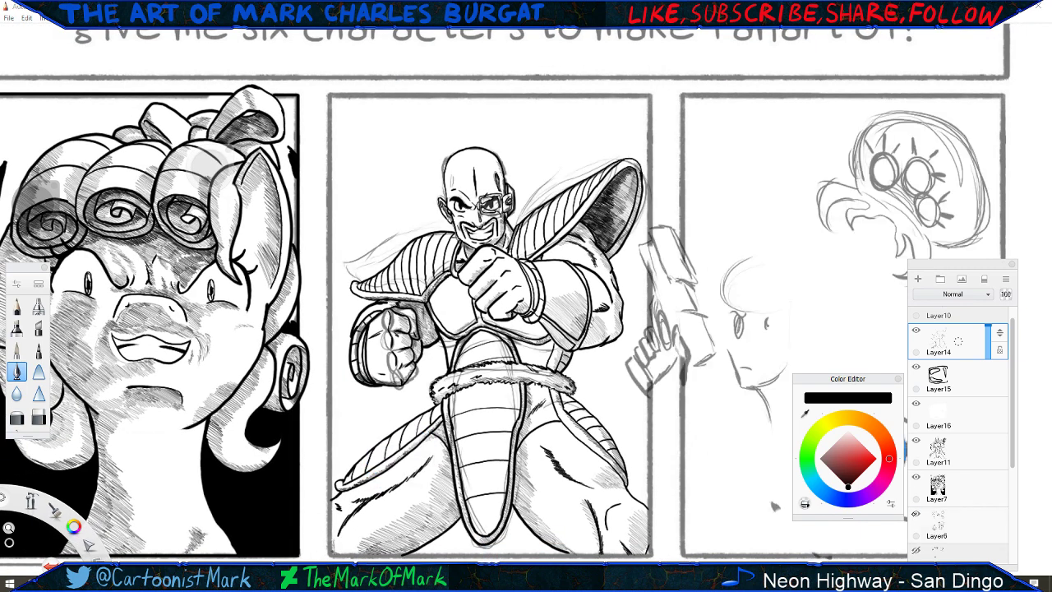
{"action": "left_click", "coordinate": [915, 514]}
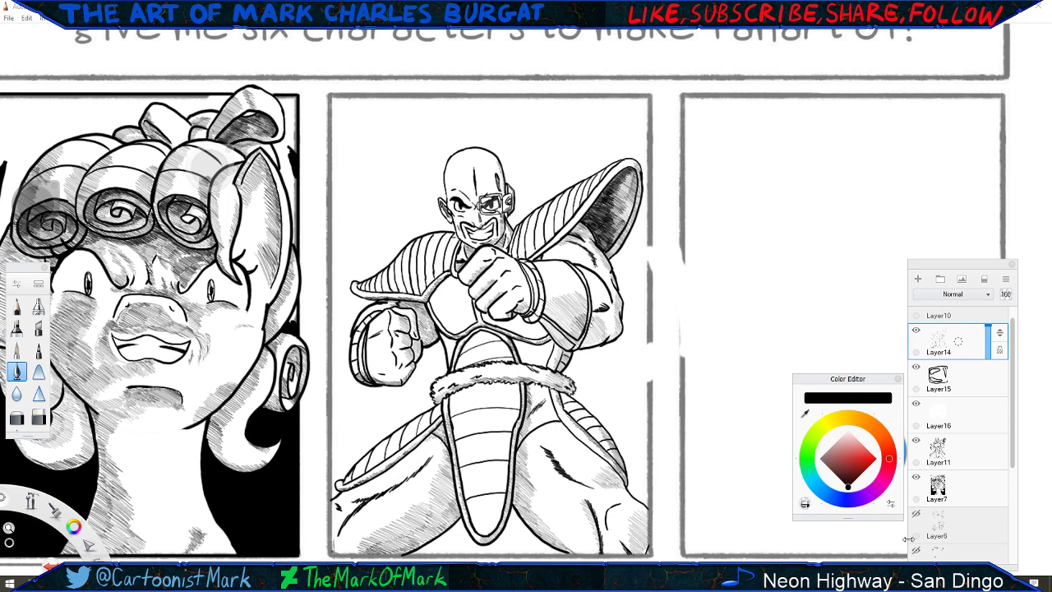
Examine the hatched Nappa drawing as a whole beside the Cozy Glow panel and the name labels.
{"action": "key", "text": "space"}
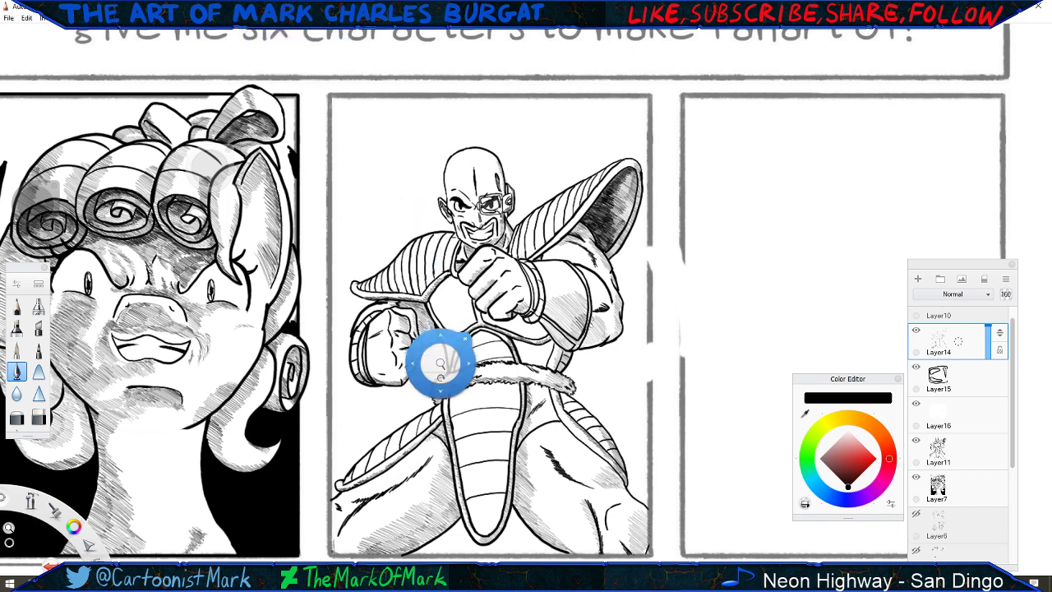
{"action": "left_click_drag", "start_coordinate": [441, 360], "coordinate": [442, 381]}
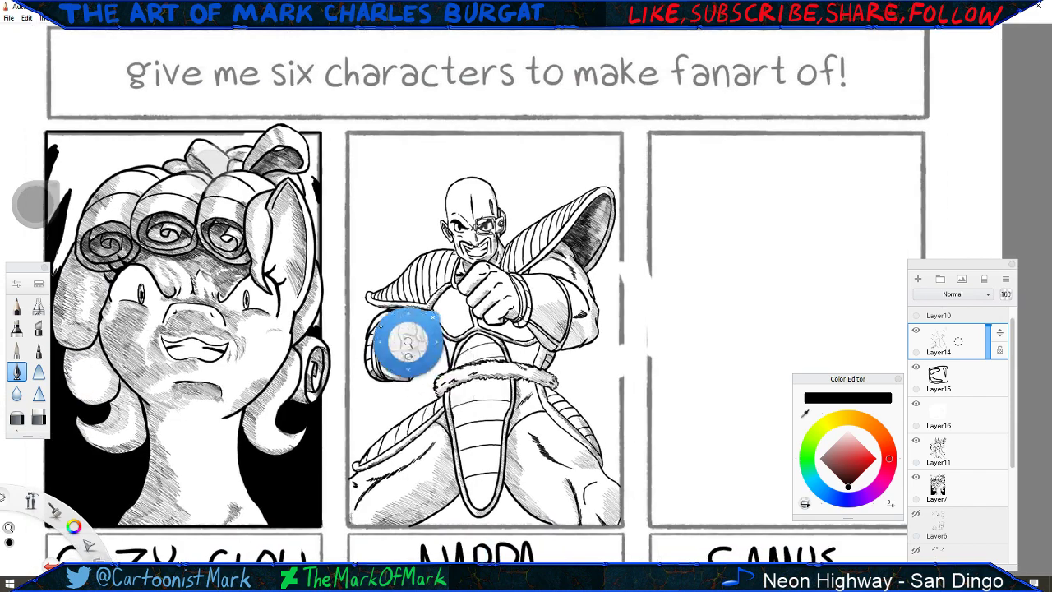
{"action": "left_click_drag", "start_coordinate": [408, 343], "coordinate": [396, 332]}
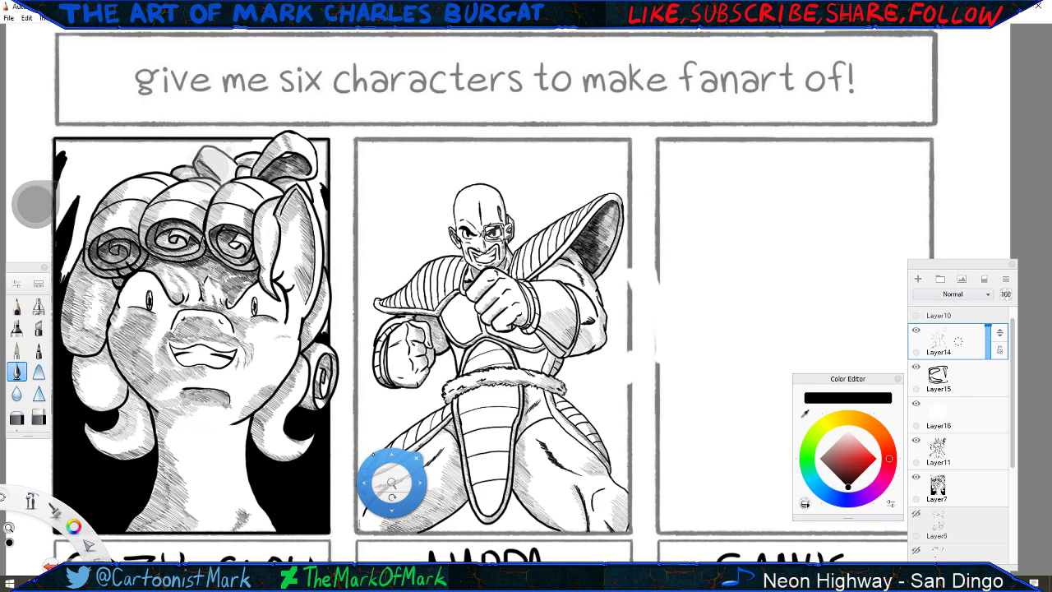
{"action": "left_click_drag", "start_coordinate": [323, 392], "coordinate": [305, 367]}
{"action": "left_click_drag", "start_coordinate": [328, 293], "coordinate": [321, 279]}
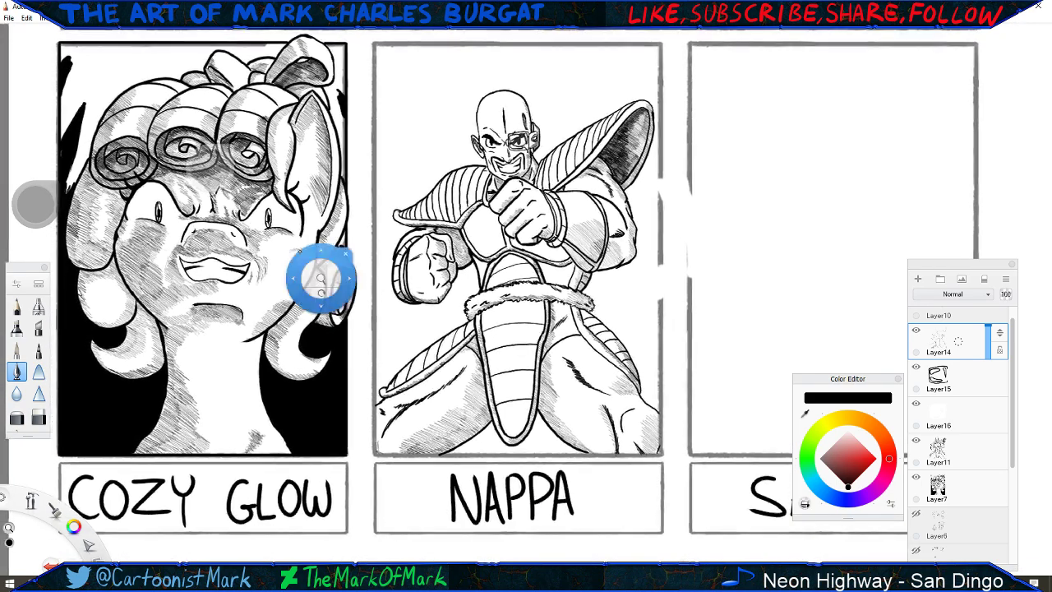
{"action": "left_click", "coordinate": [382, 372]}
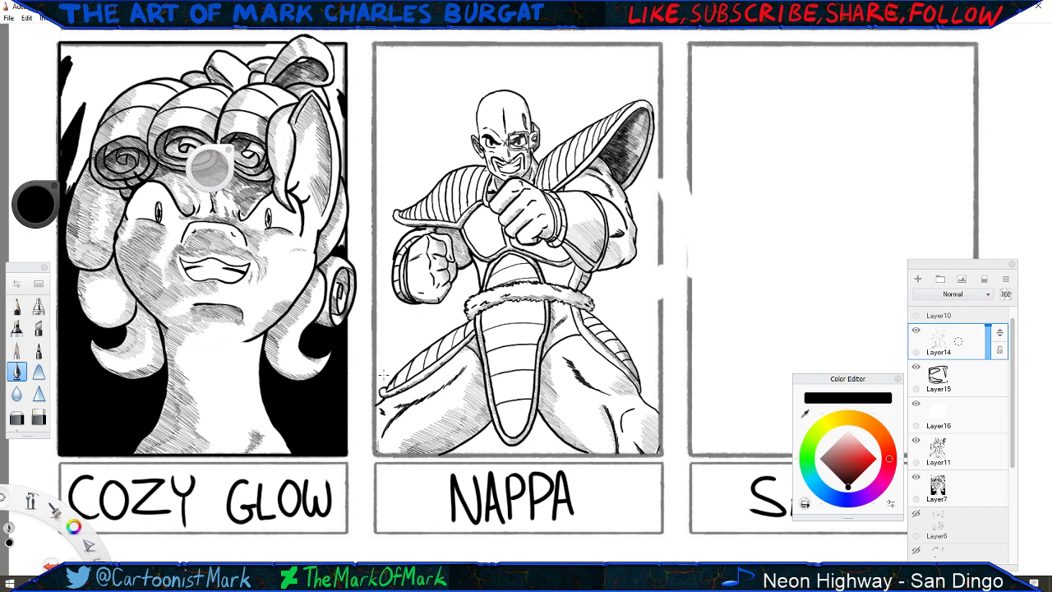
{"action": "left_click", "coordinate": [254, 582]}
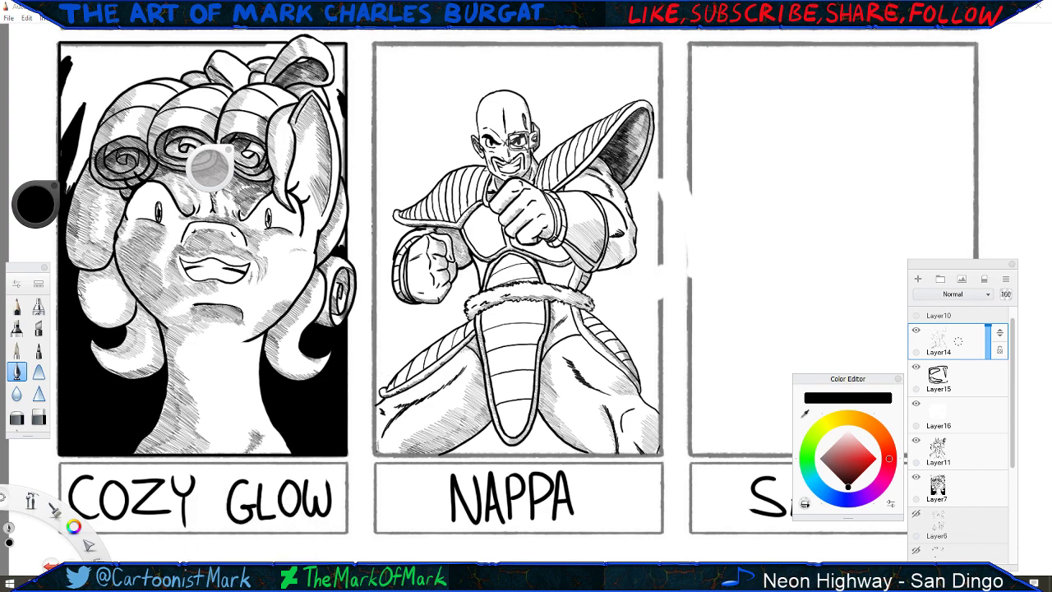